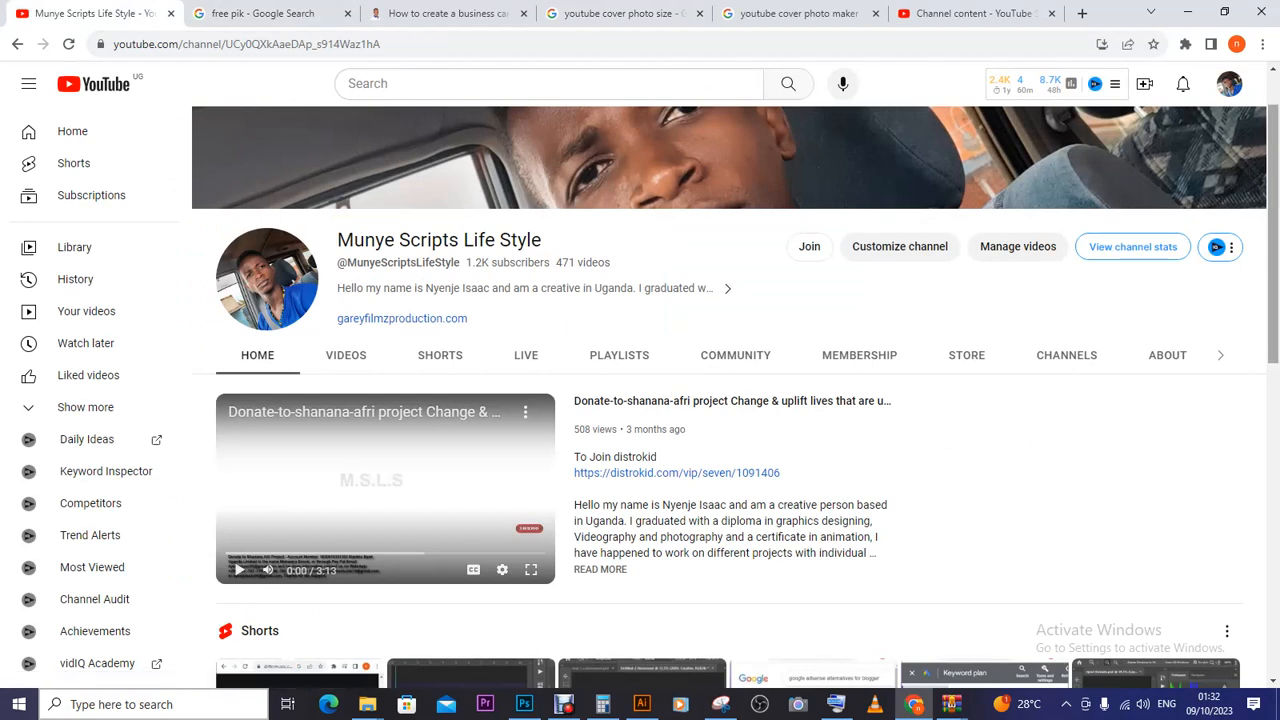
- Switch from the YouTube channel page to the YouTube Studio Channel content tab
scroll(736, 394, up, 1)
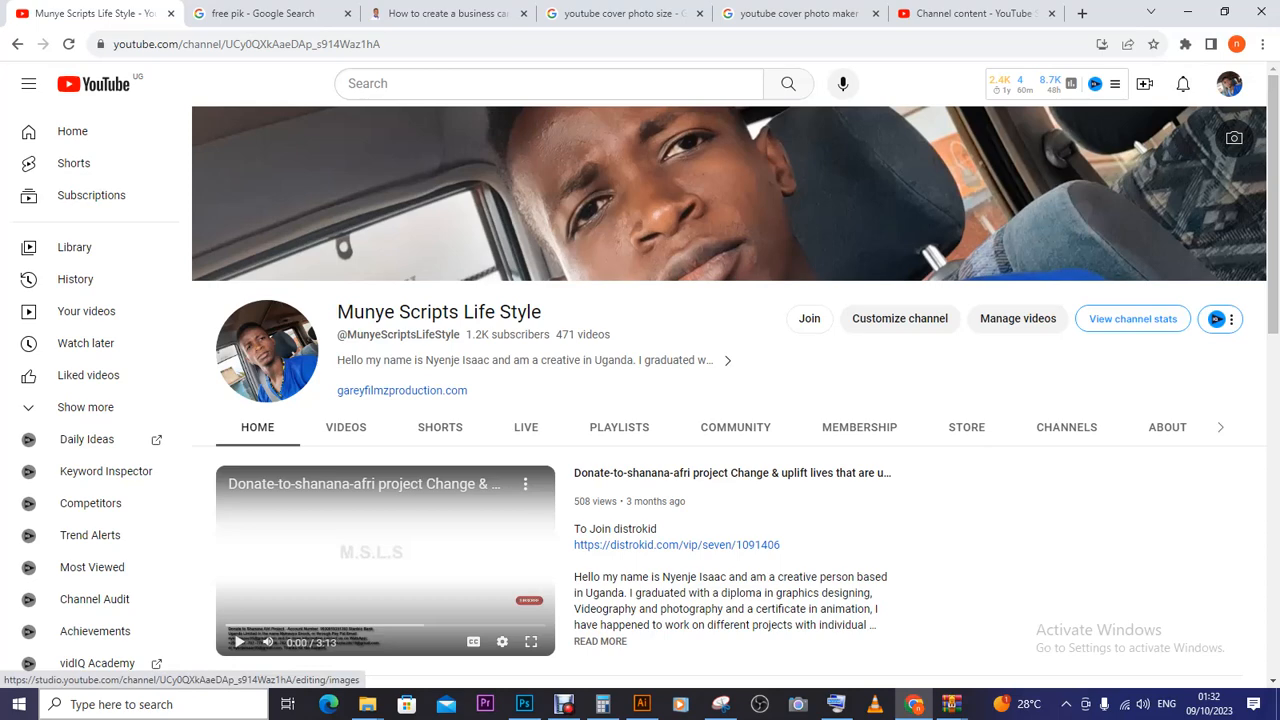
key(ctrl+shift+Tab)
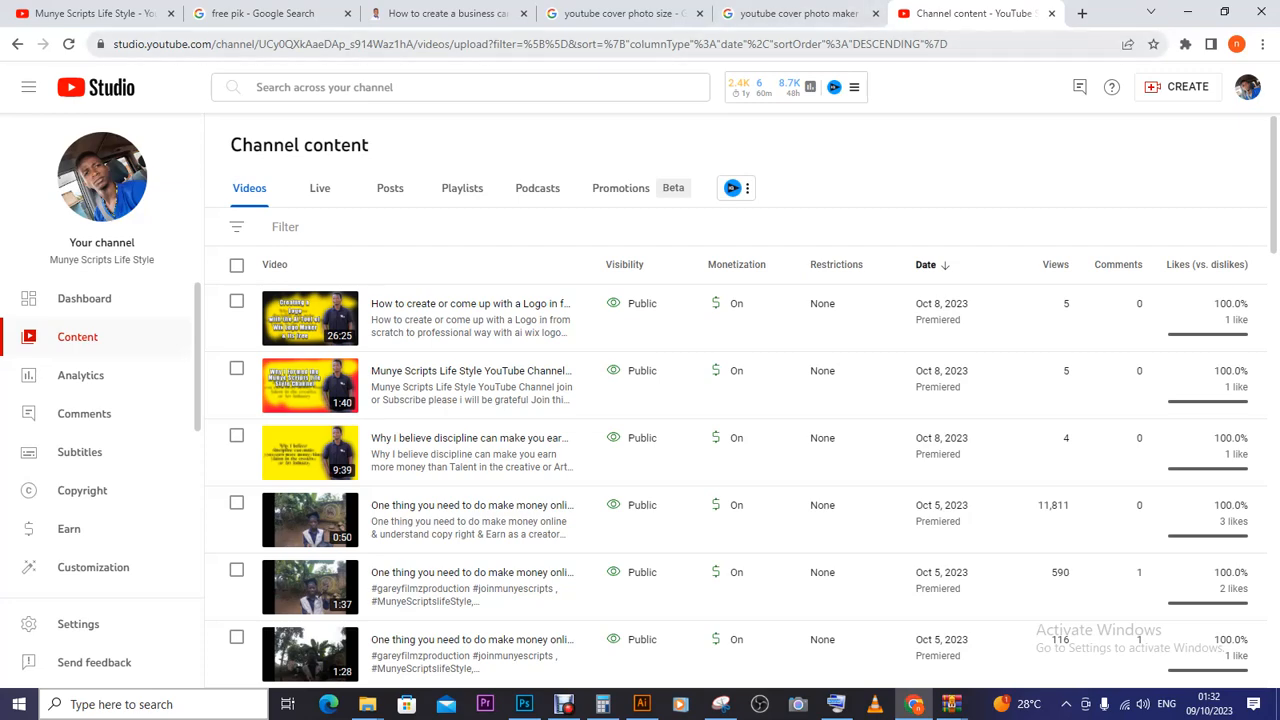
- Open a new blank Chrome tab on the Google start page
key(ctrl+t)
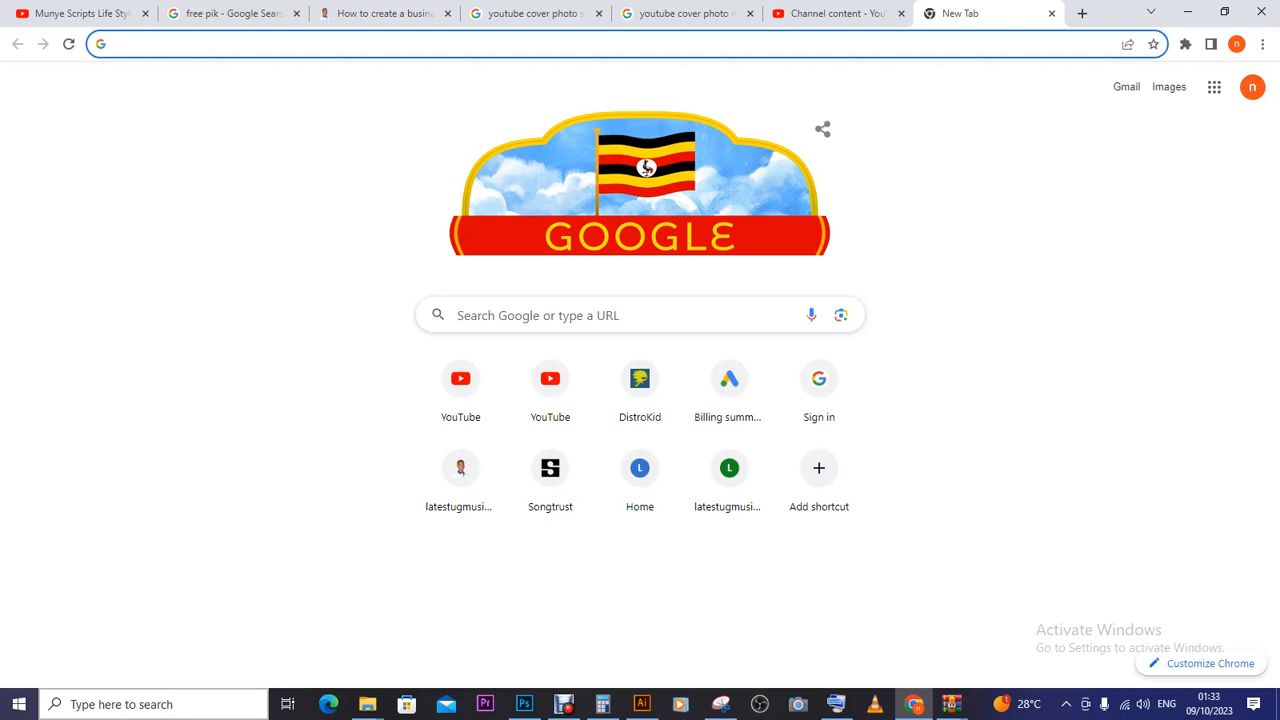
- Look up the 'youtube cover photo size' results showing the 2560 x 1440 banner size
key(Down)
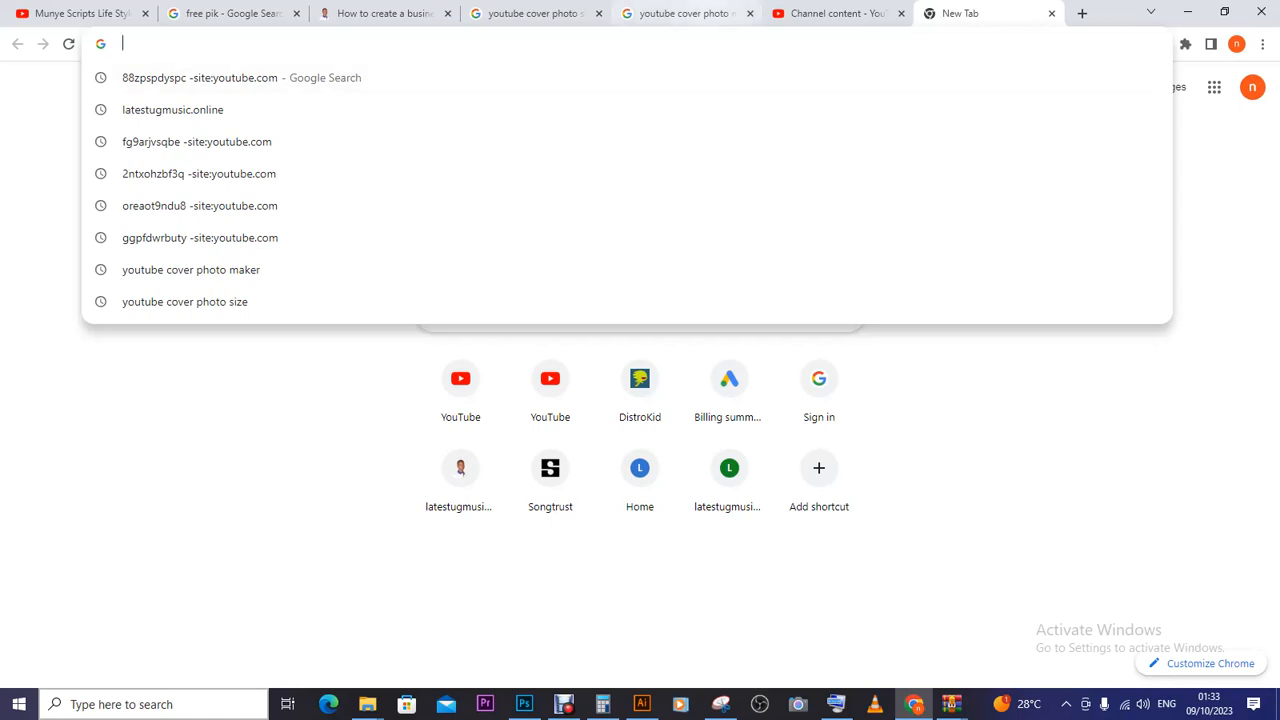
click(690, 13)
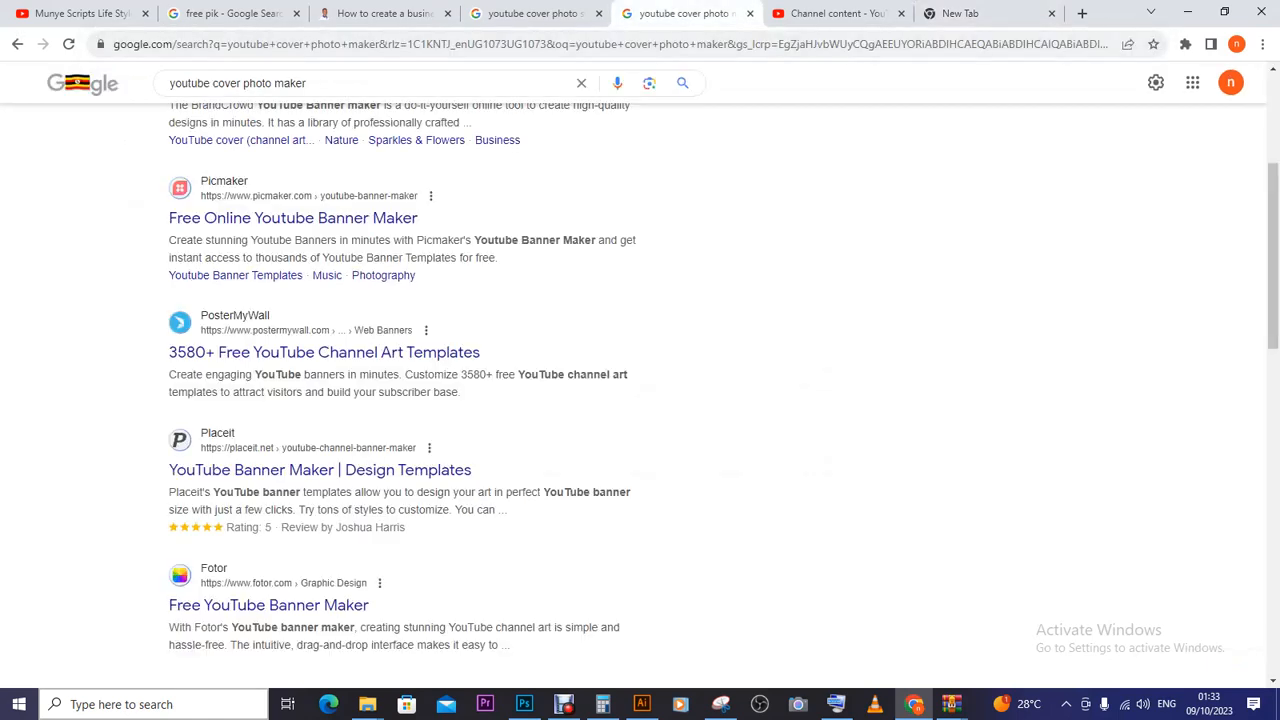
scroll(640, 380, up, 3)
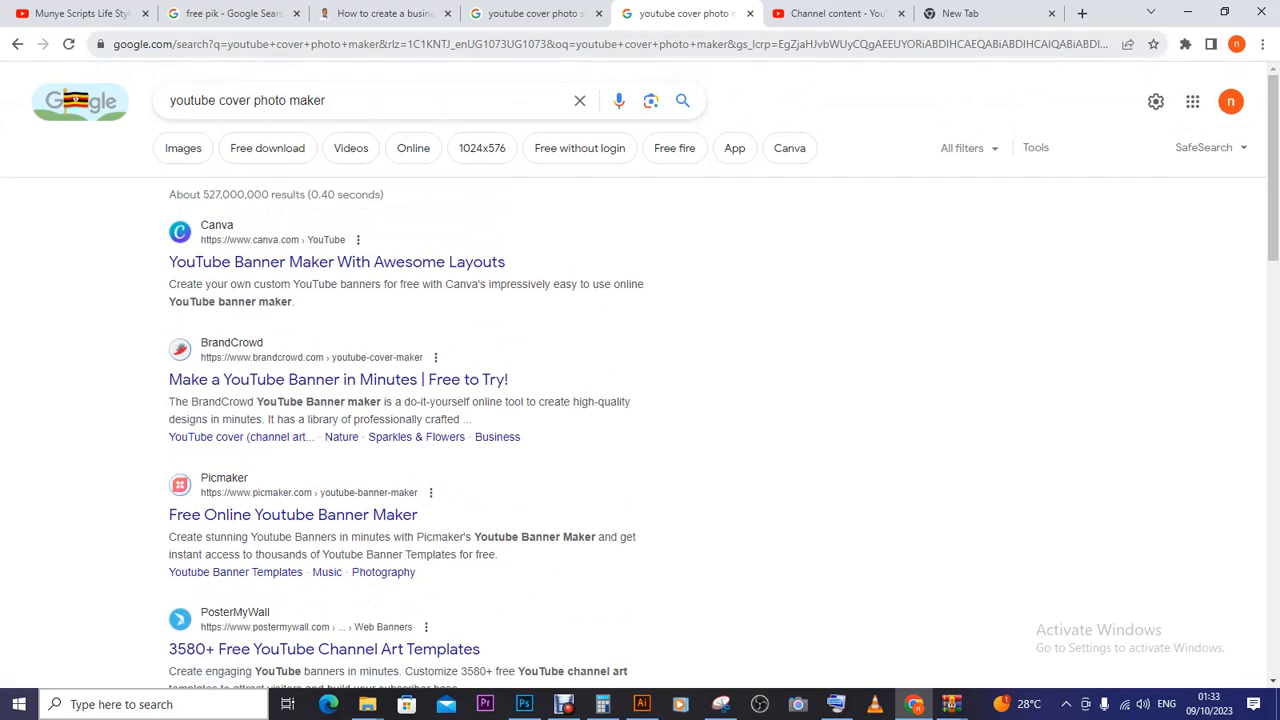
click(535, 13)
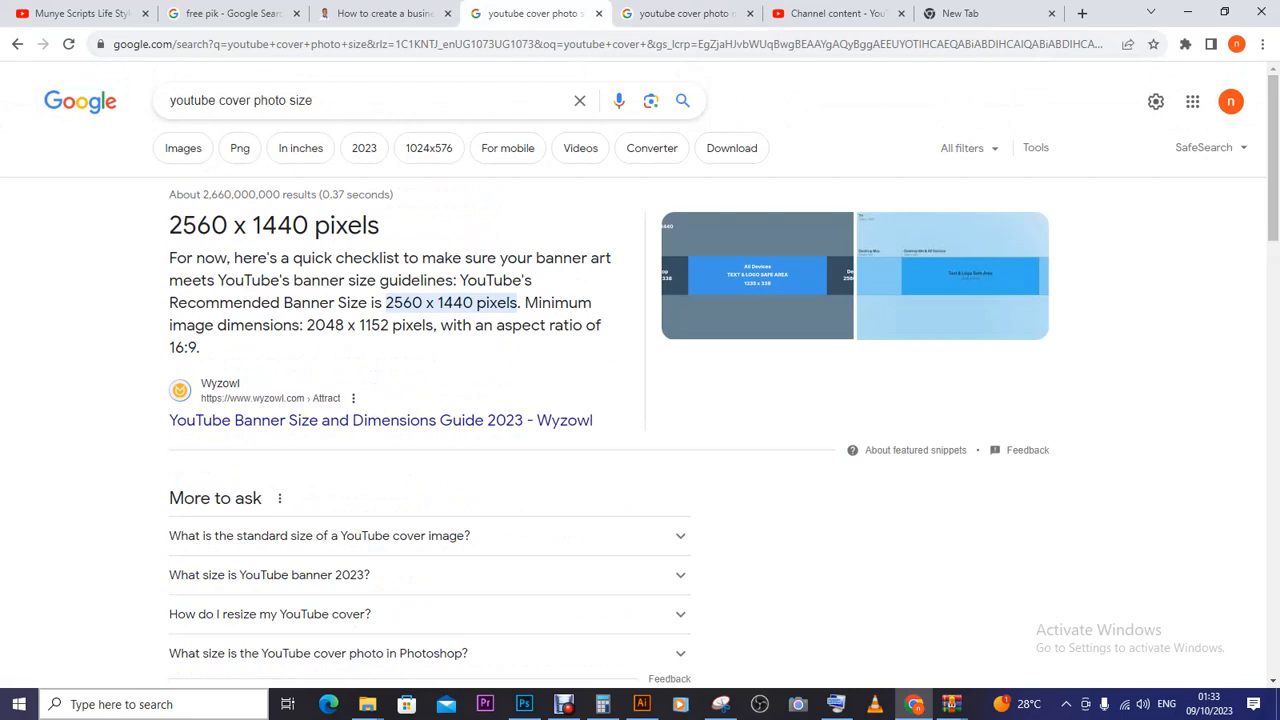
- Cycle through the open tabs back to the 'youtube cover photo maker' results
key(ctrl+Tab)
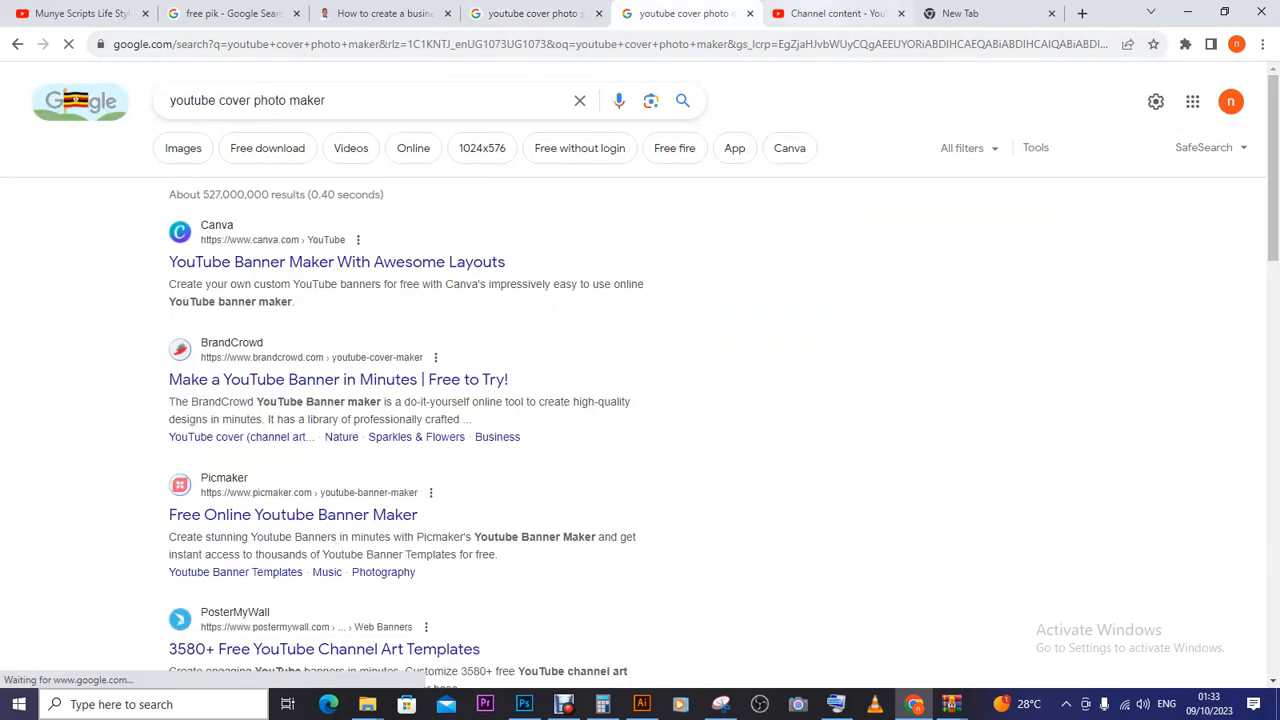
key(ctrl+Tab)
key(ctrl+Tab)
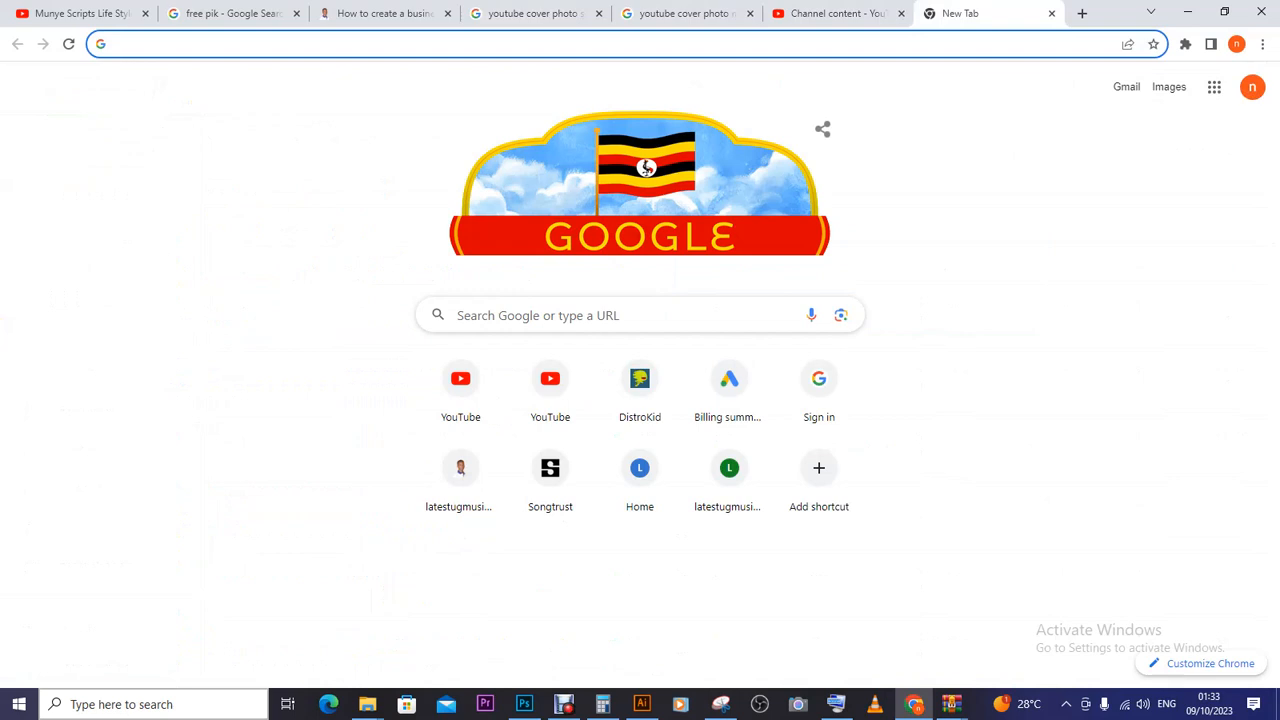
key(ctrl+l)
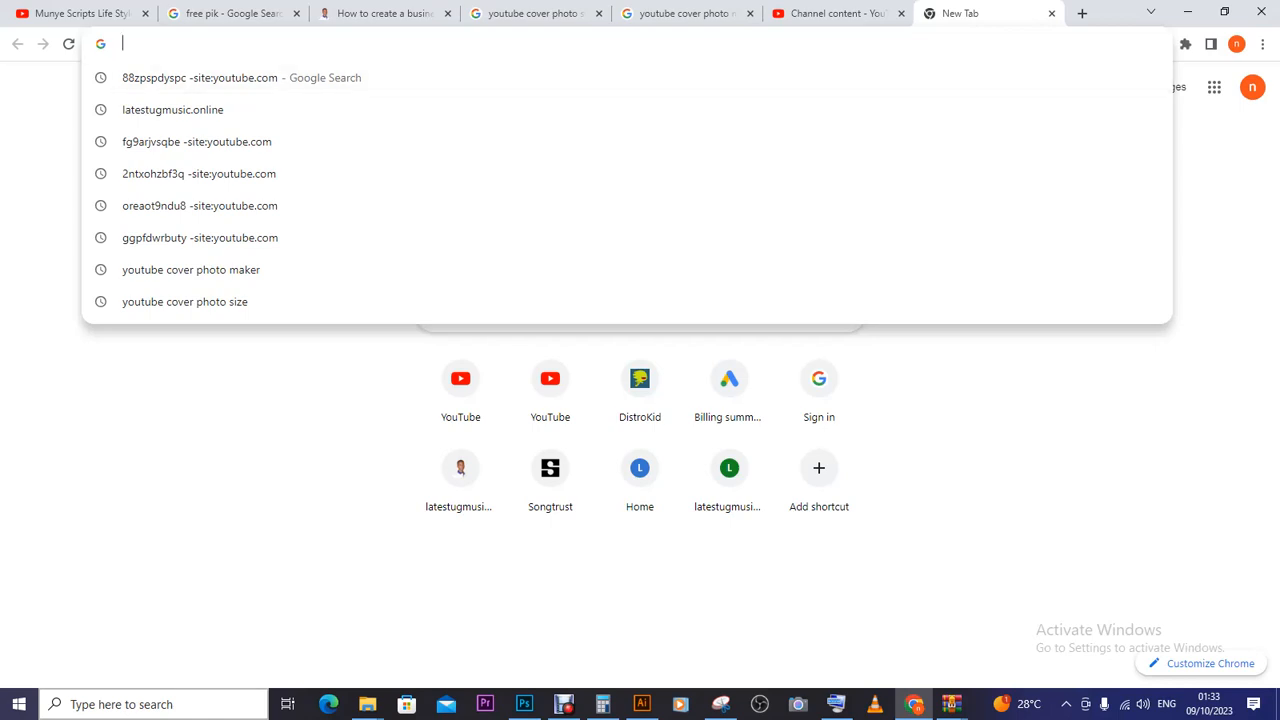
click(543, 13)
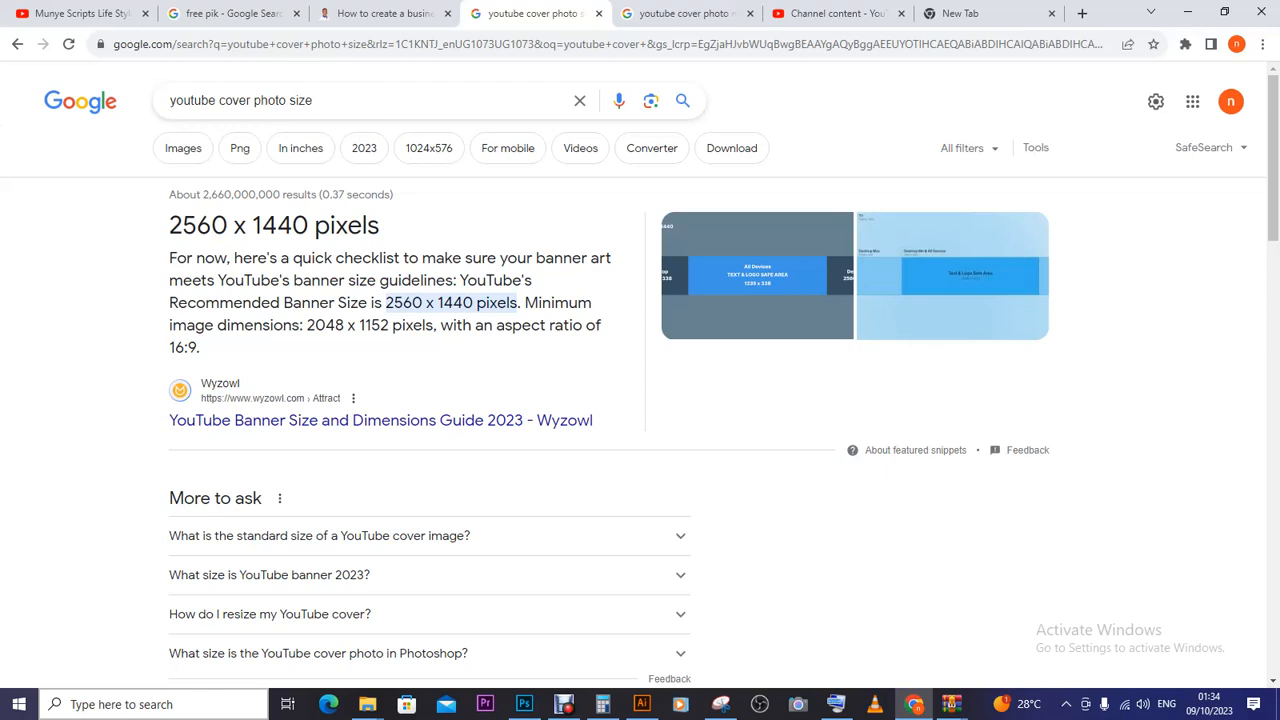
key(ctrl+Tab)
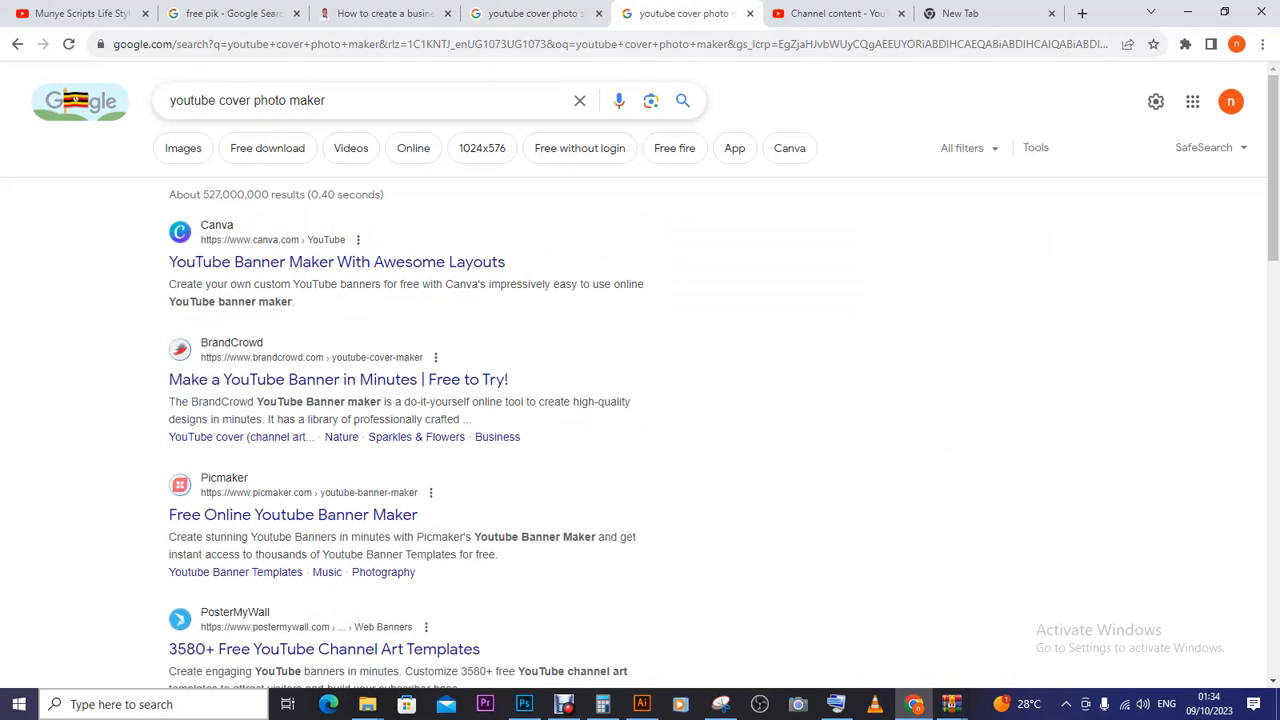
- Search 'youtube cover photo maker' again and open Canva's YouTube Banner Maker link in a new tab
click(325, 100)
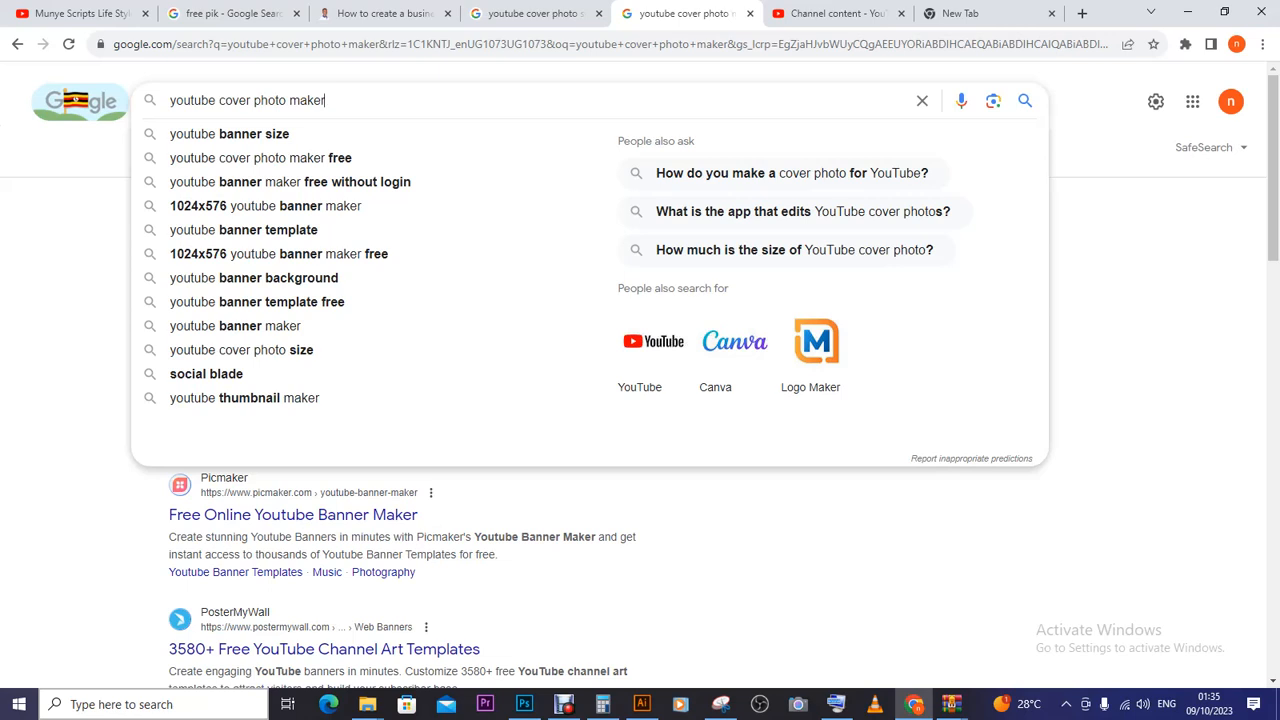
click(1025, 100)
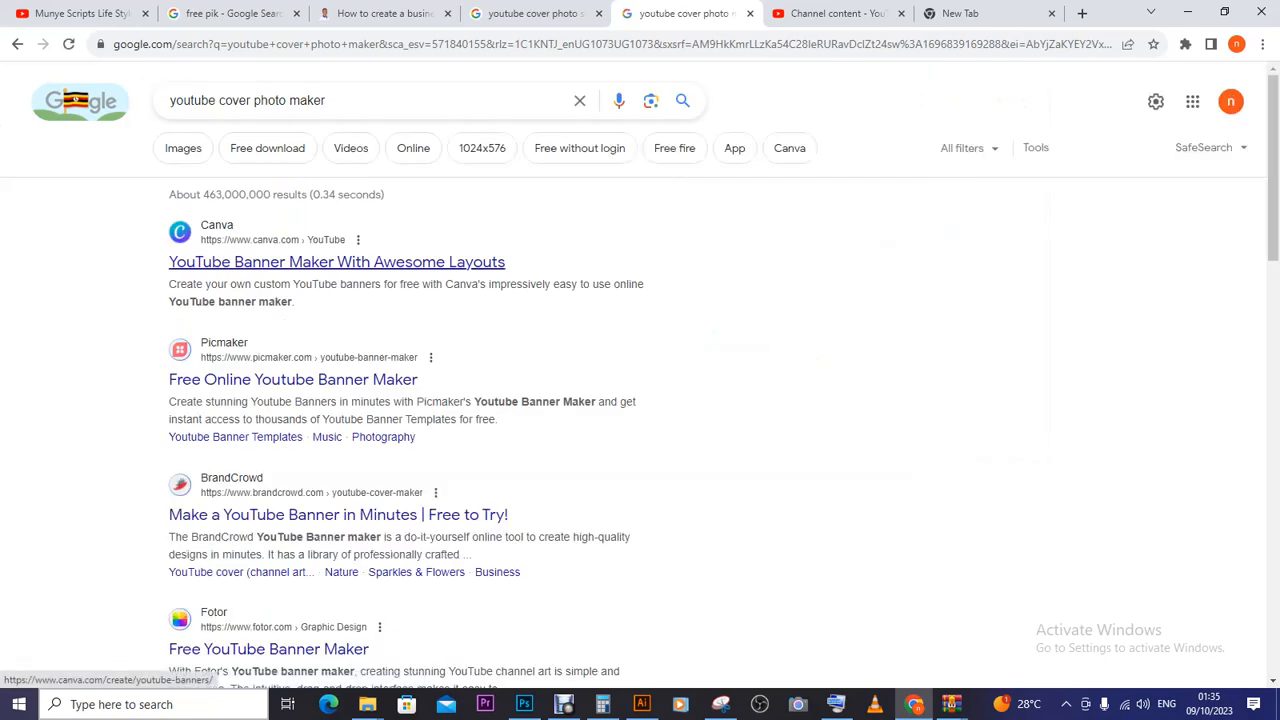
click(337, 262)
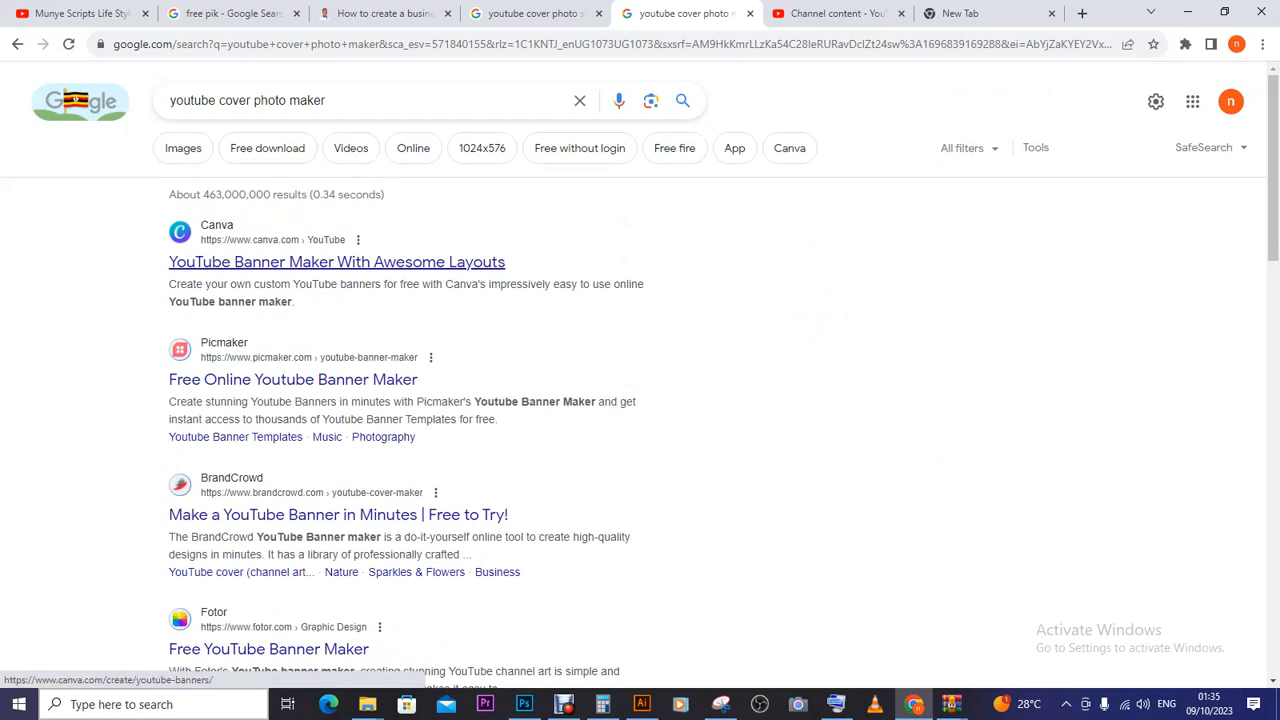
right_click(376, 262)
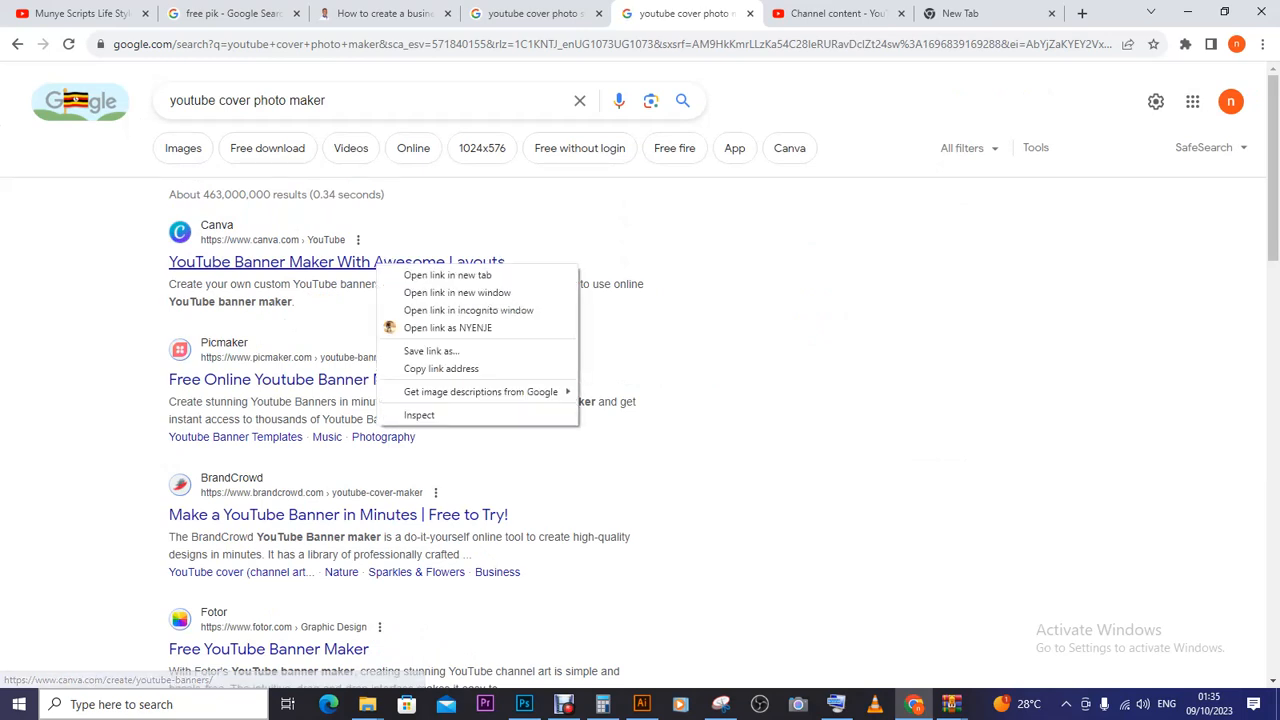
click(410, 270)
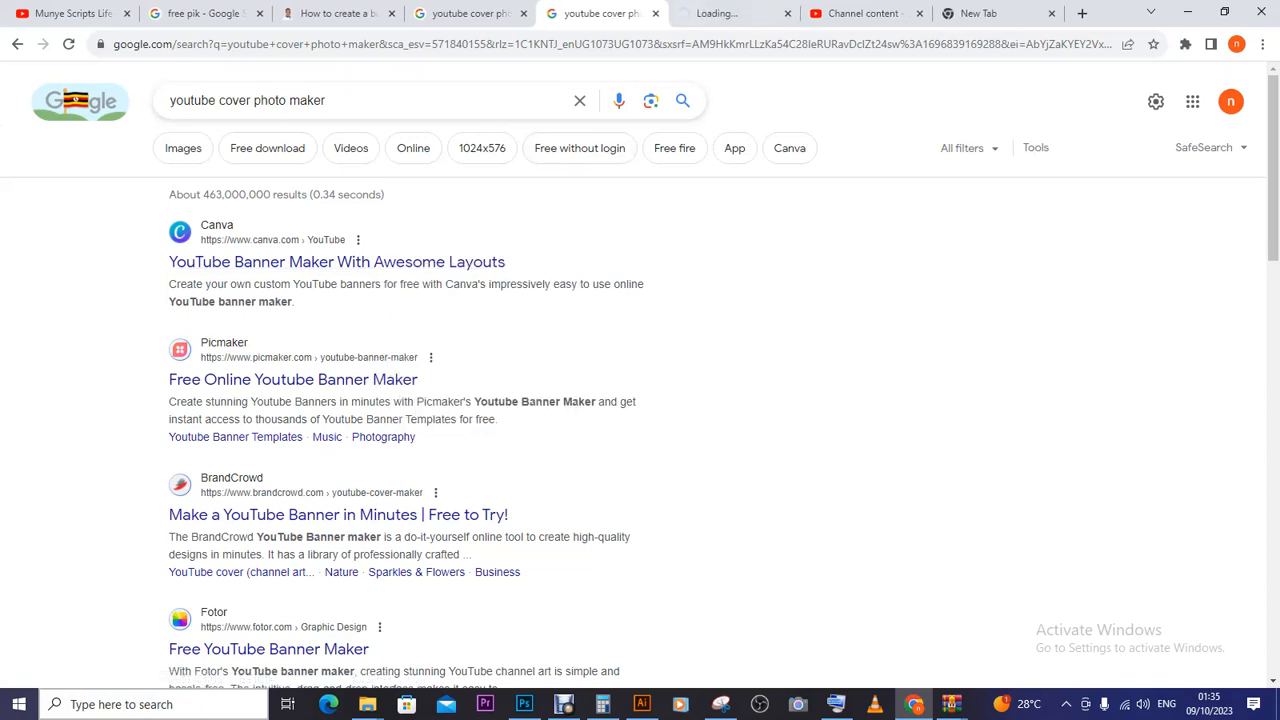
- Switch to the Canva tab and scroll down to the five-step 'How to make a YouTube banner' guide
click(728, 13)
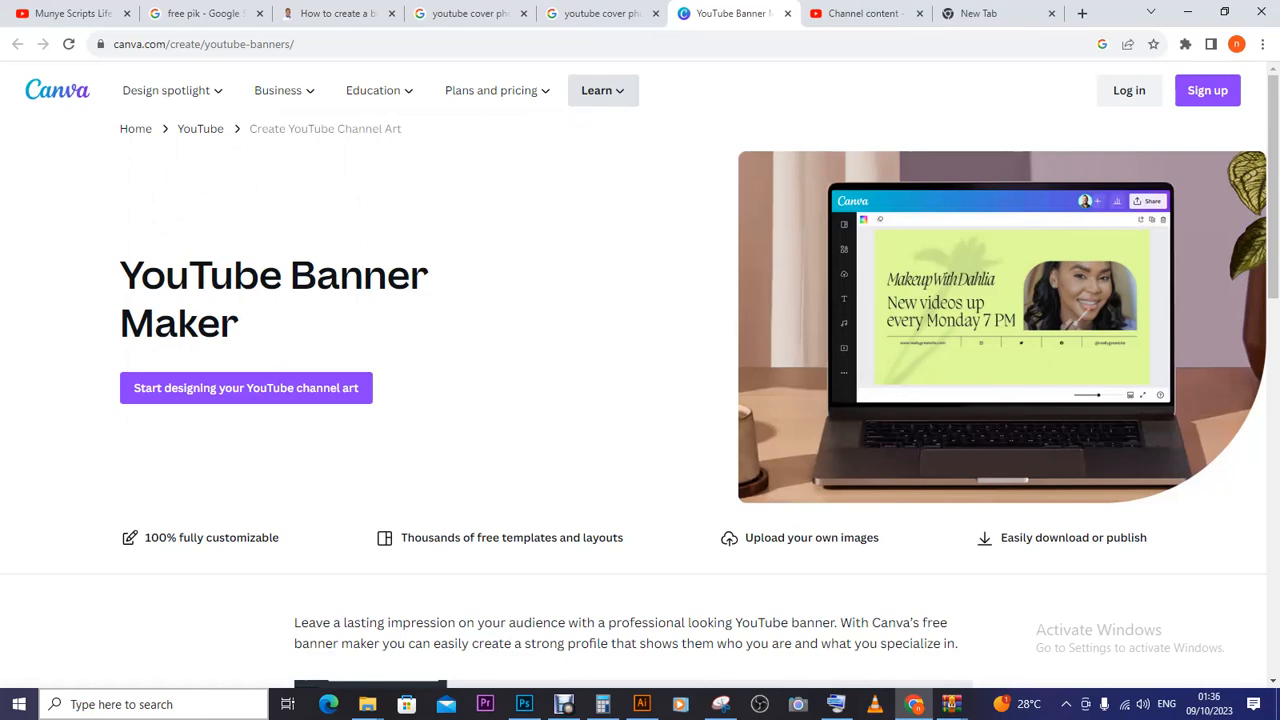
scroll(1273, 186, down, 4)
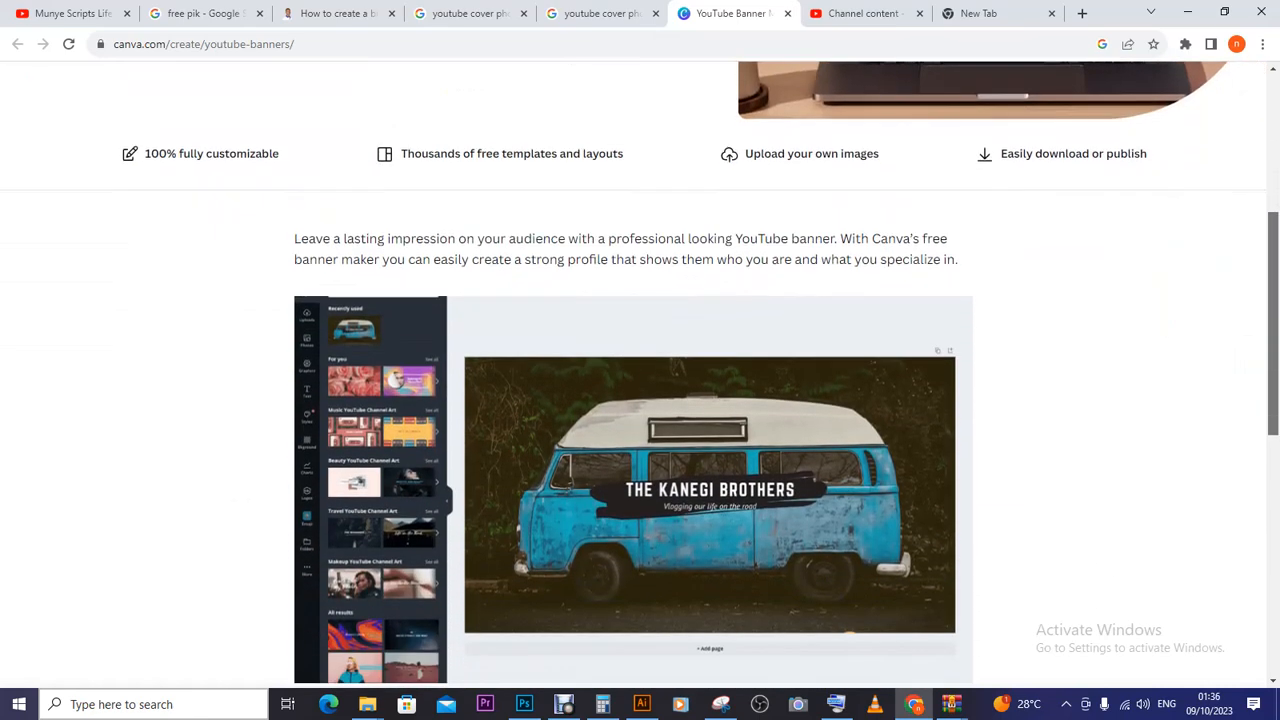
scroll(640, 374, down, 6)
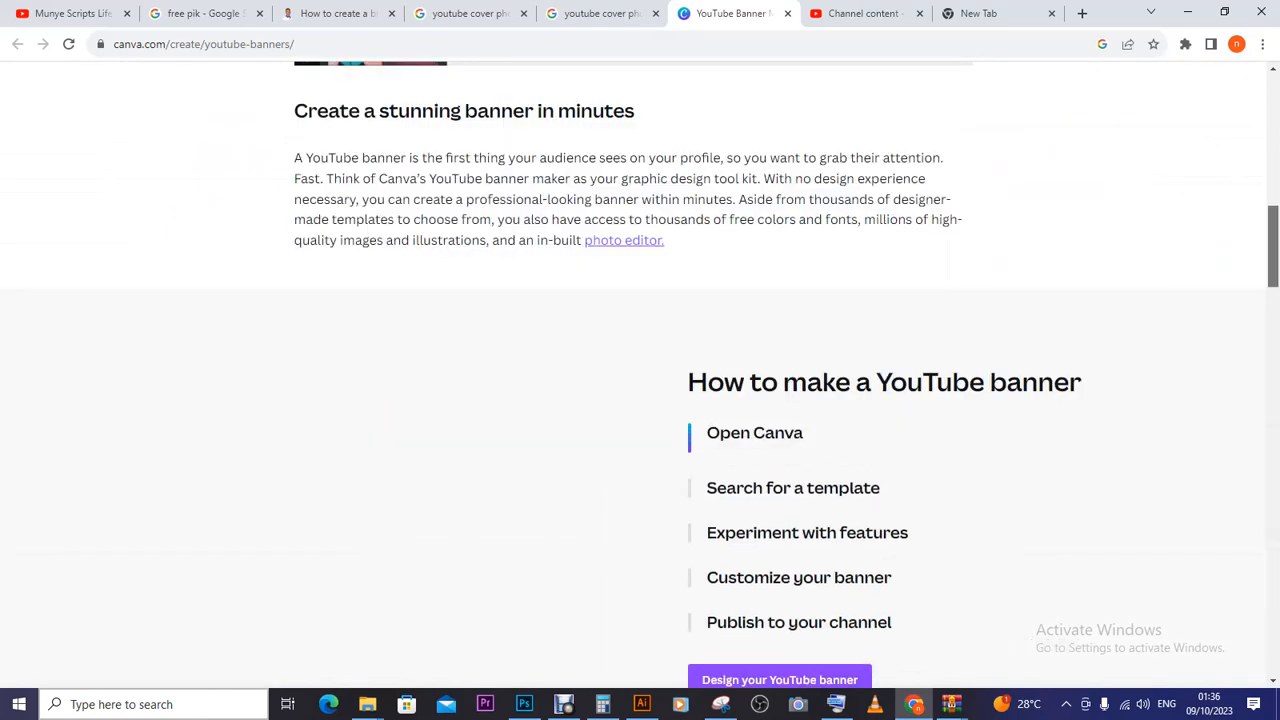
scroll(640, 374, down, 1)
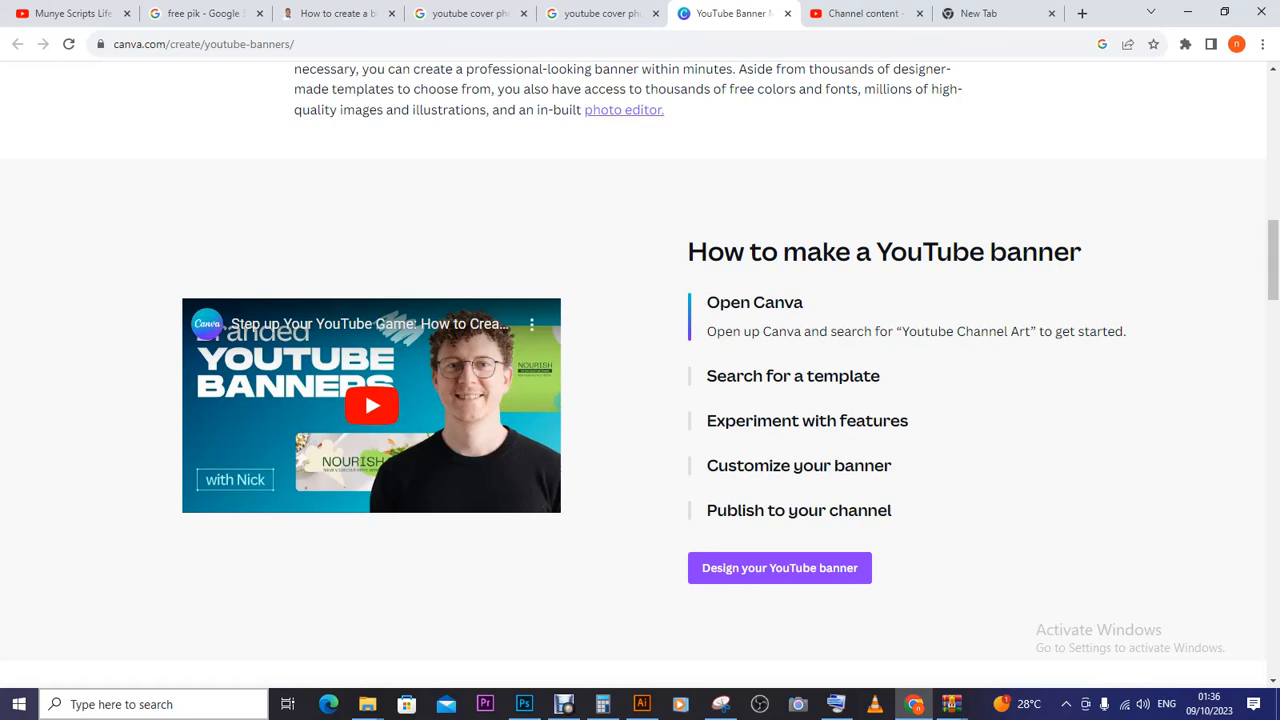
- Play and then pause the embedded tutorial video, and scroll down to the FAQ
click(371, 405)
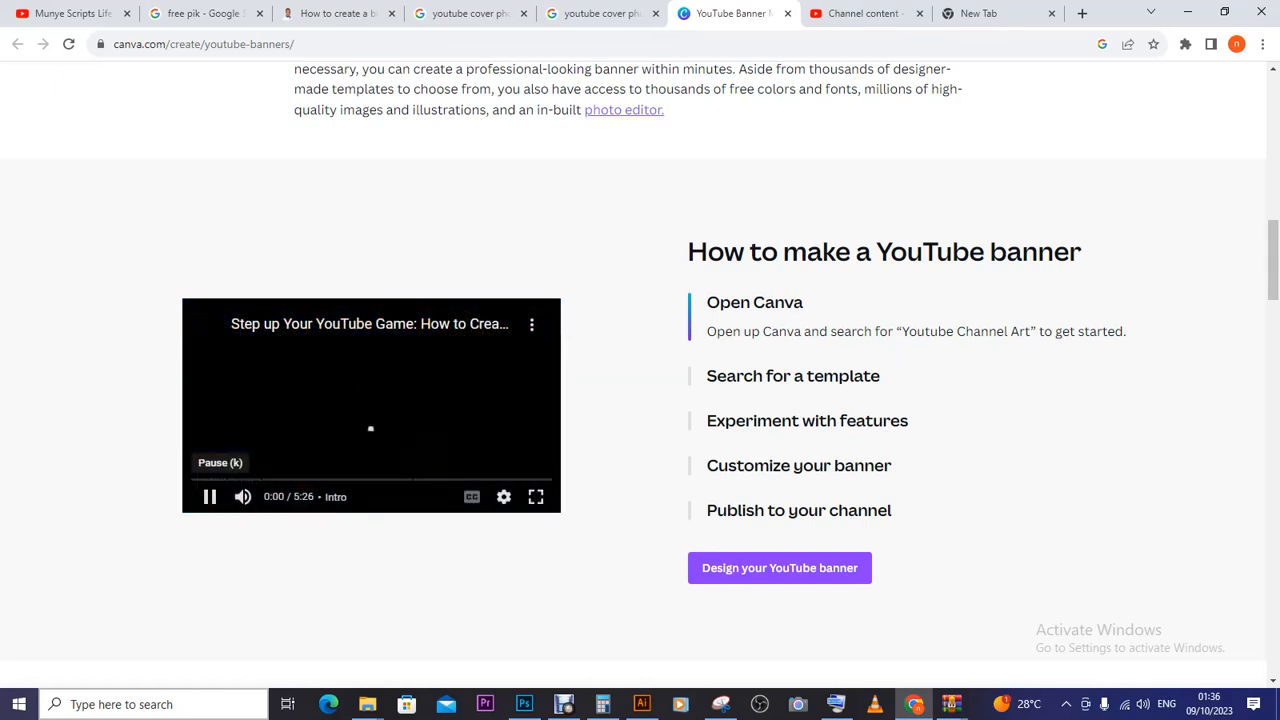
key(k)
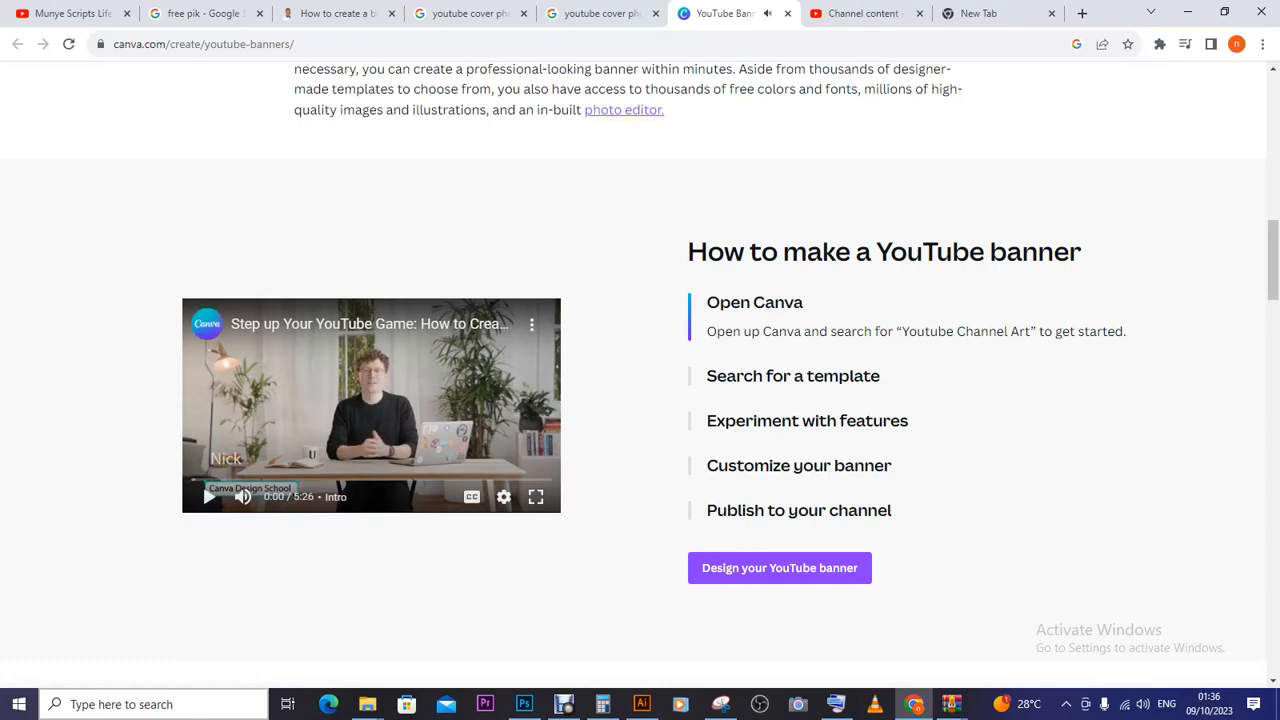
scroll(640, 370, down, 11)
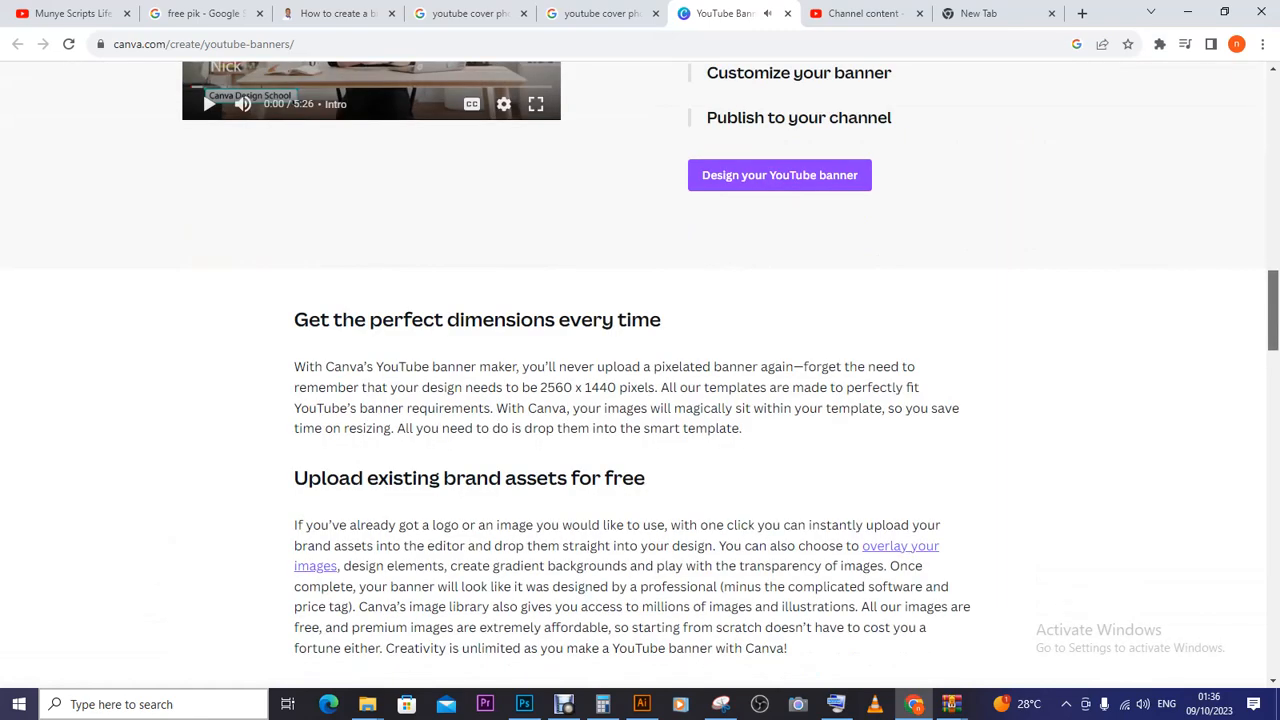
scroll(640, 370, down, 4)
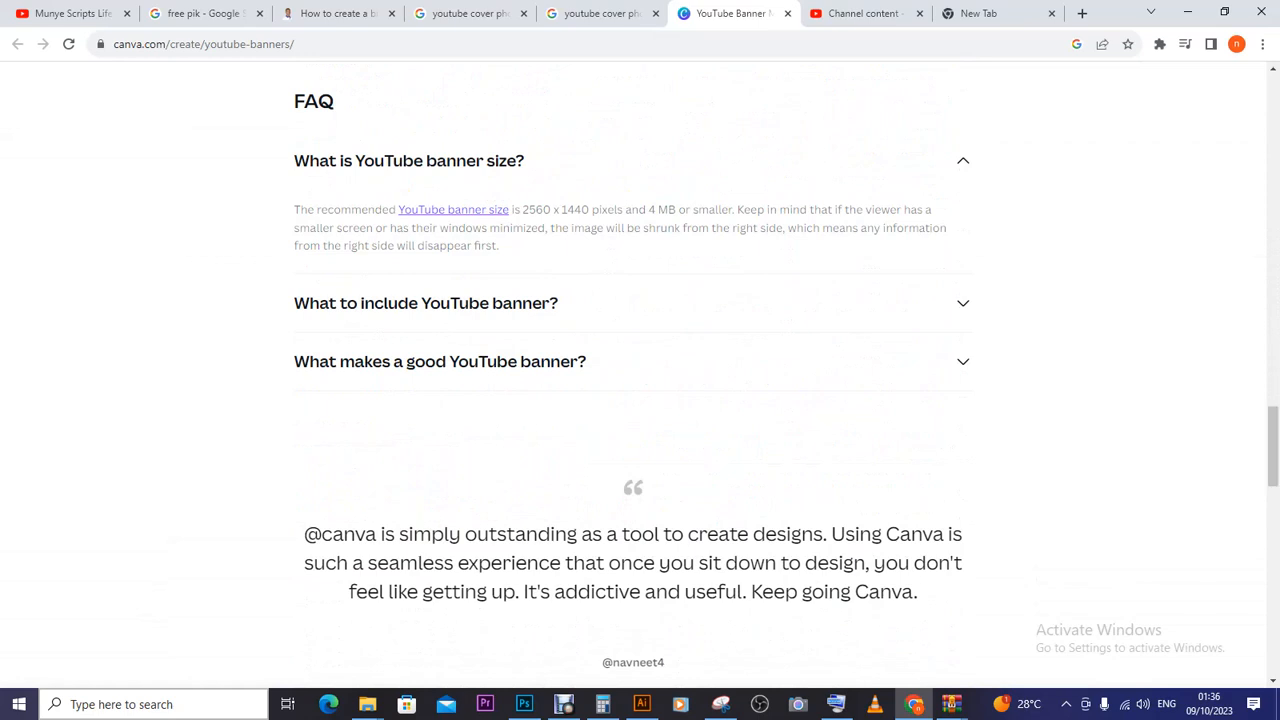
- Expand the 'What to include YouTube banner?' answer and return to the top of the page
click(426, 303)
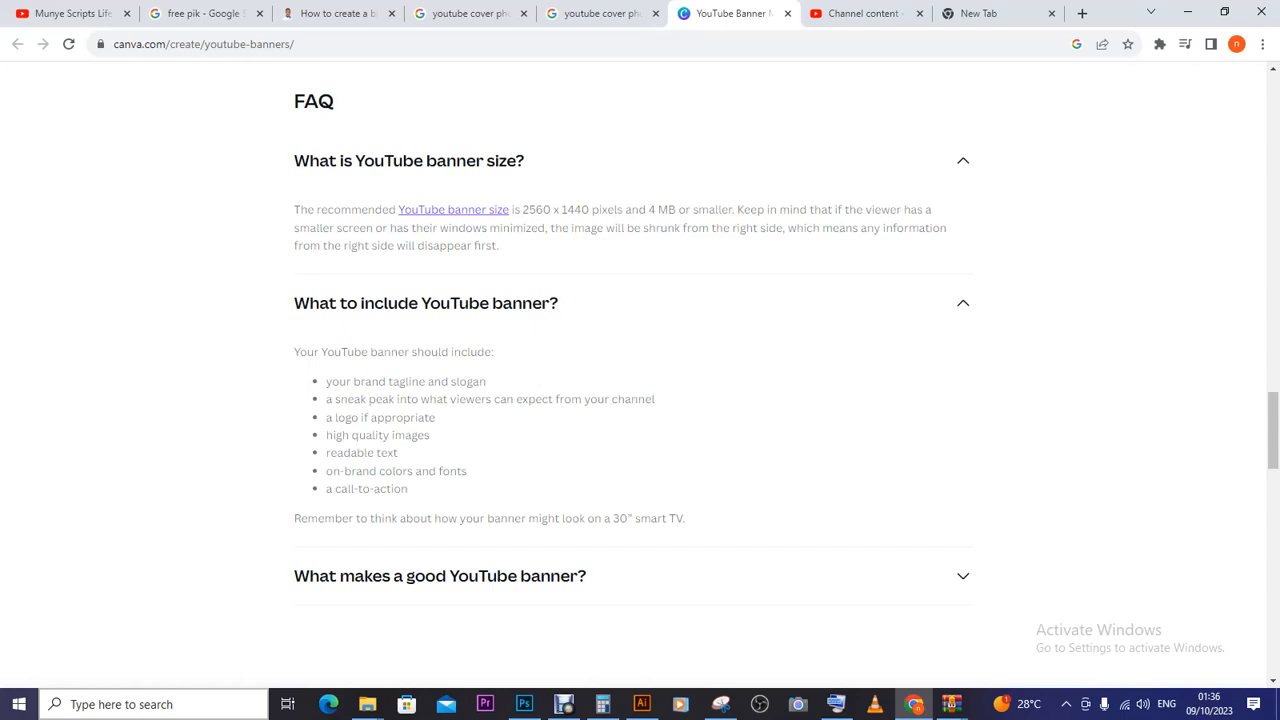
drag(1272, 430, 1272, 172)
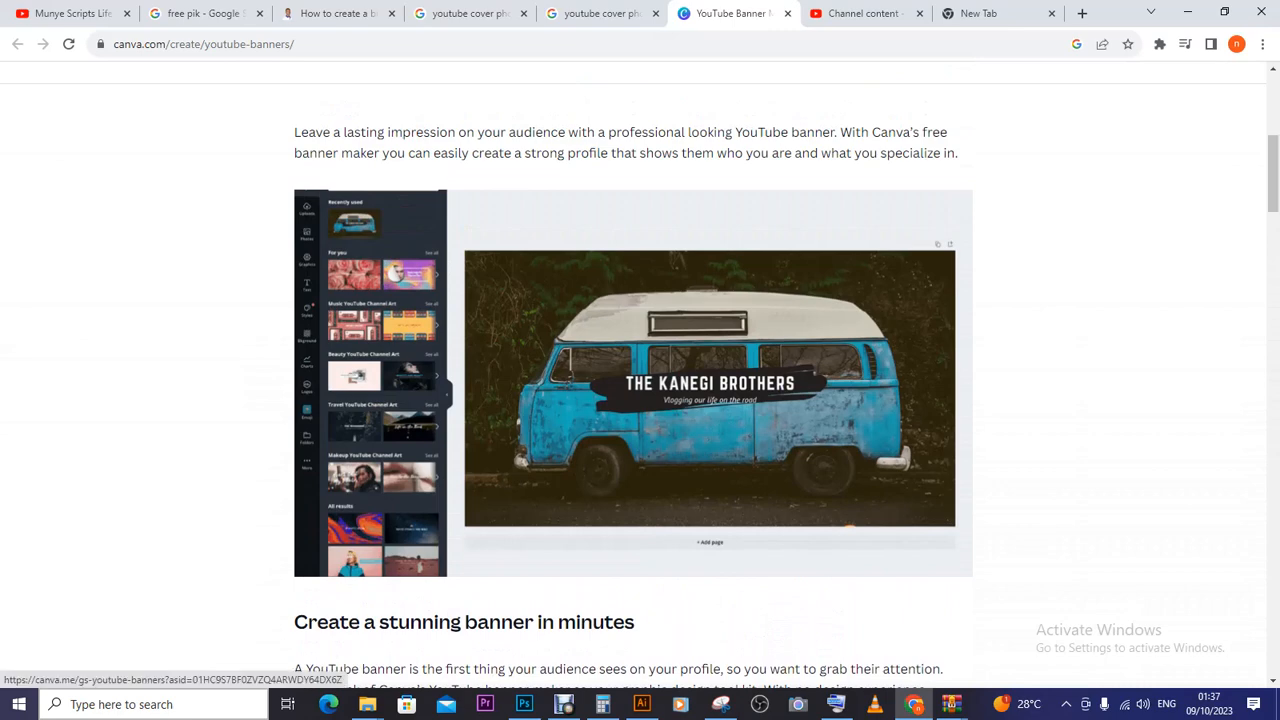
drag(1272, 172, 1272, 125)
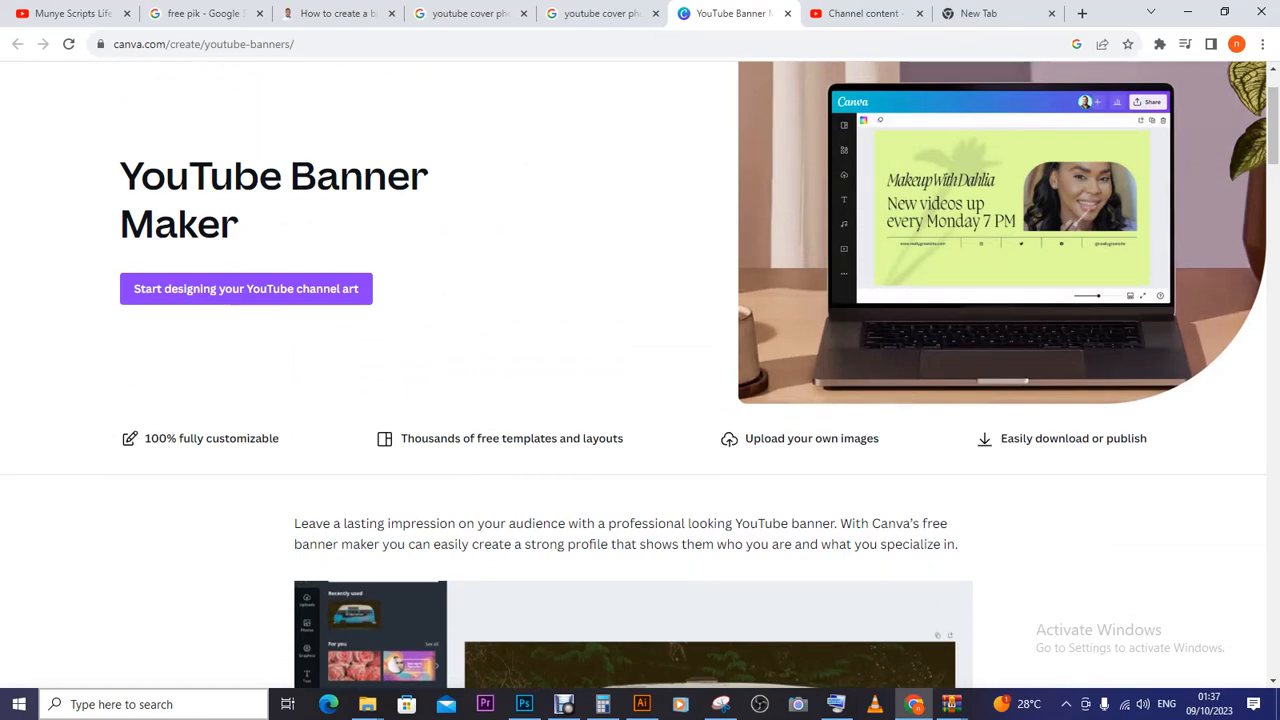
- Start designing YouTube channel art and sign in to Canva with the Google account
click(246, 288)
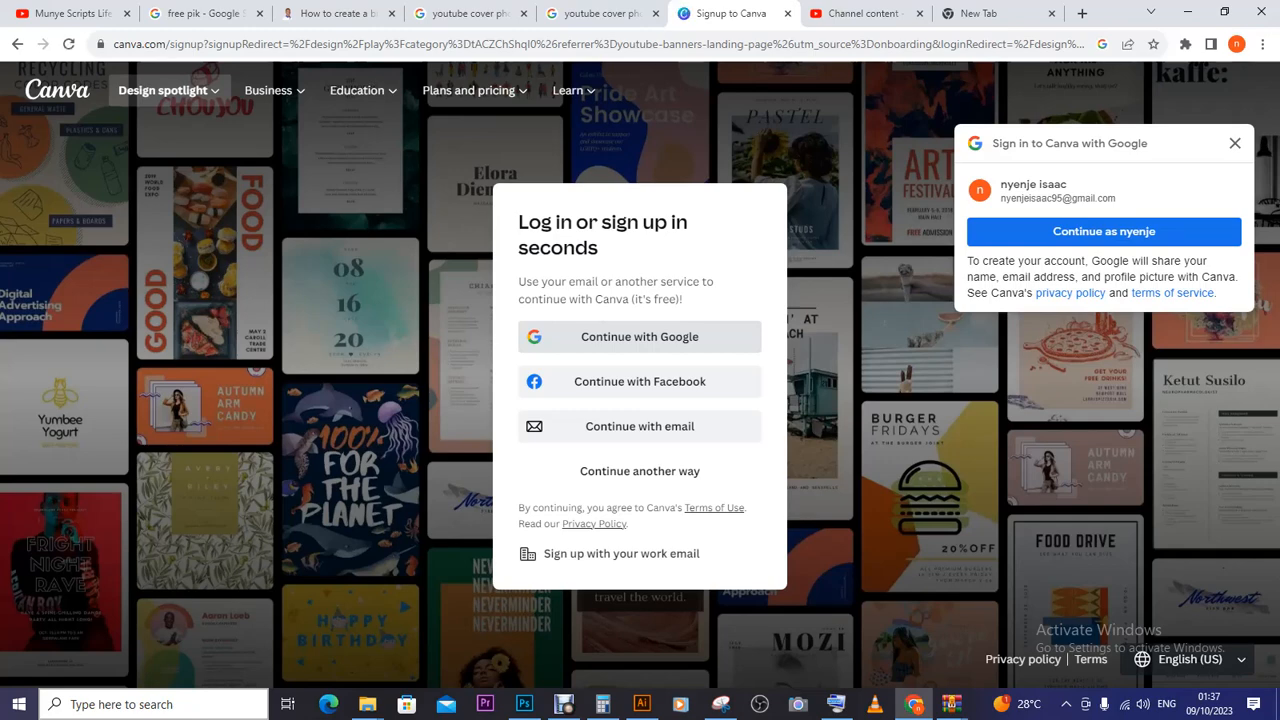
click(634, 331)
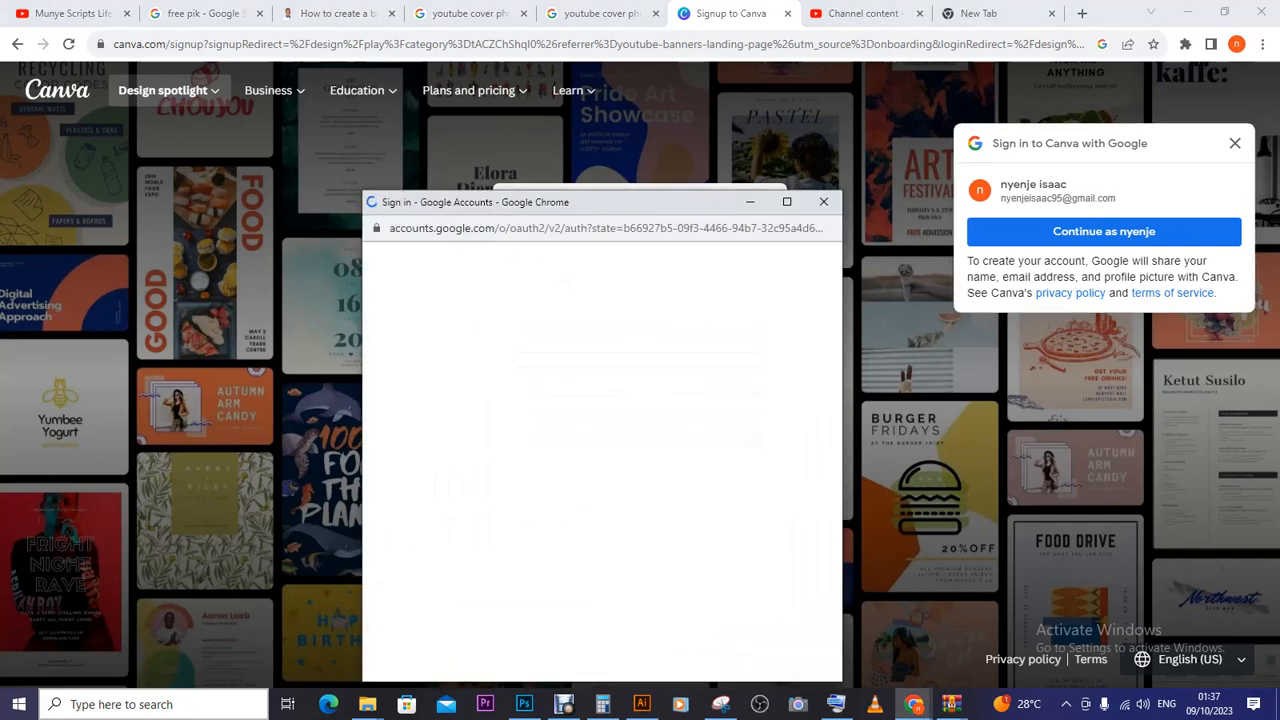
click(1103, 231)
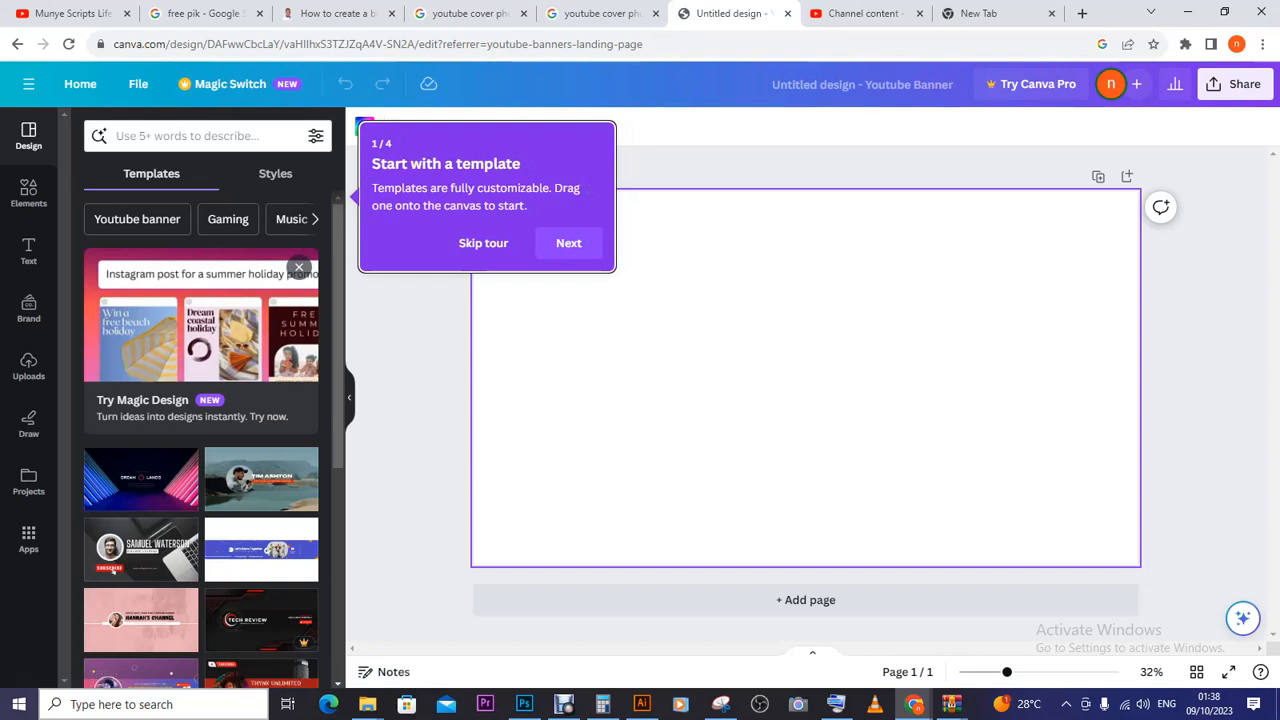
- Place the Music Playlist template onto the blank banner and skip the guided tour
scroll(200, 440, down, 1)
scroll(200, 440, down, 2)
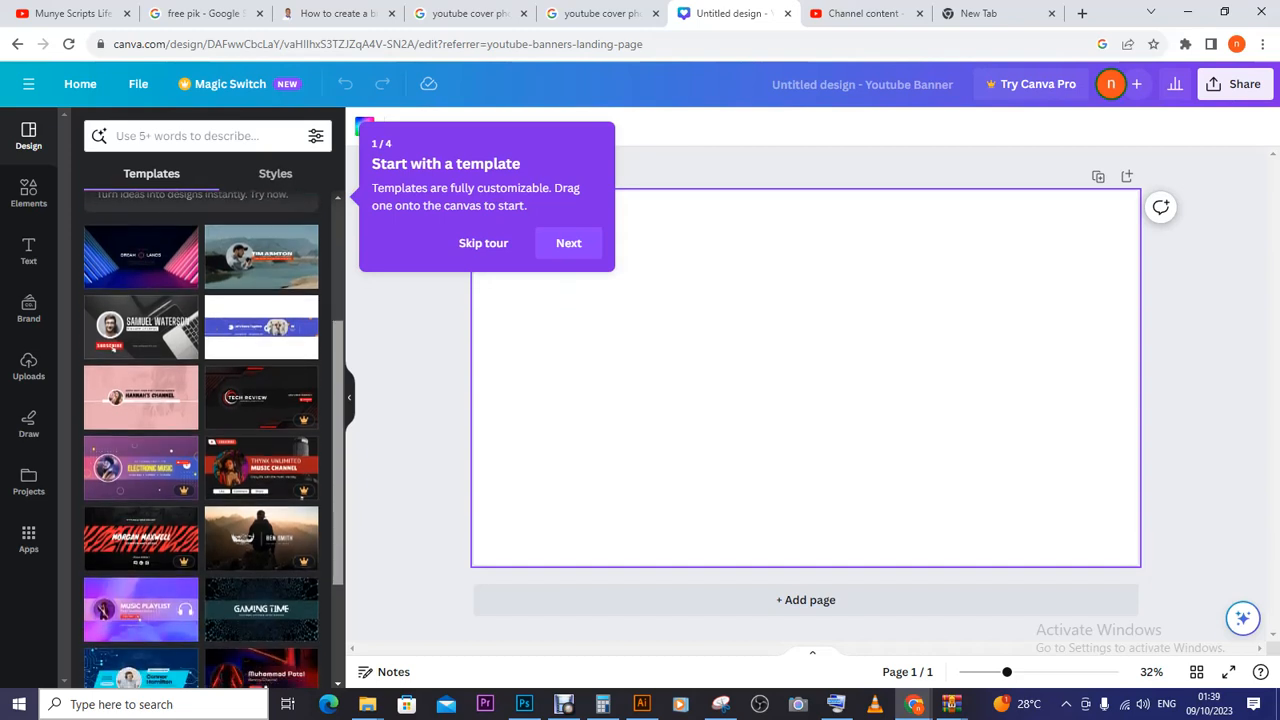
scroll(200, 440, down, 1)
scroll(200, 440, down, 2)
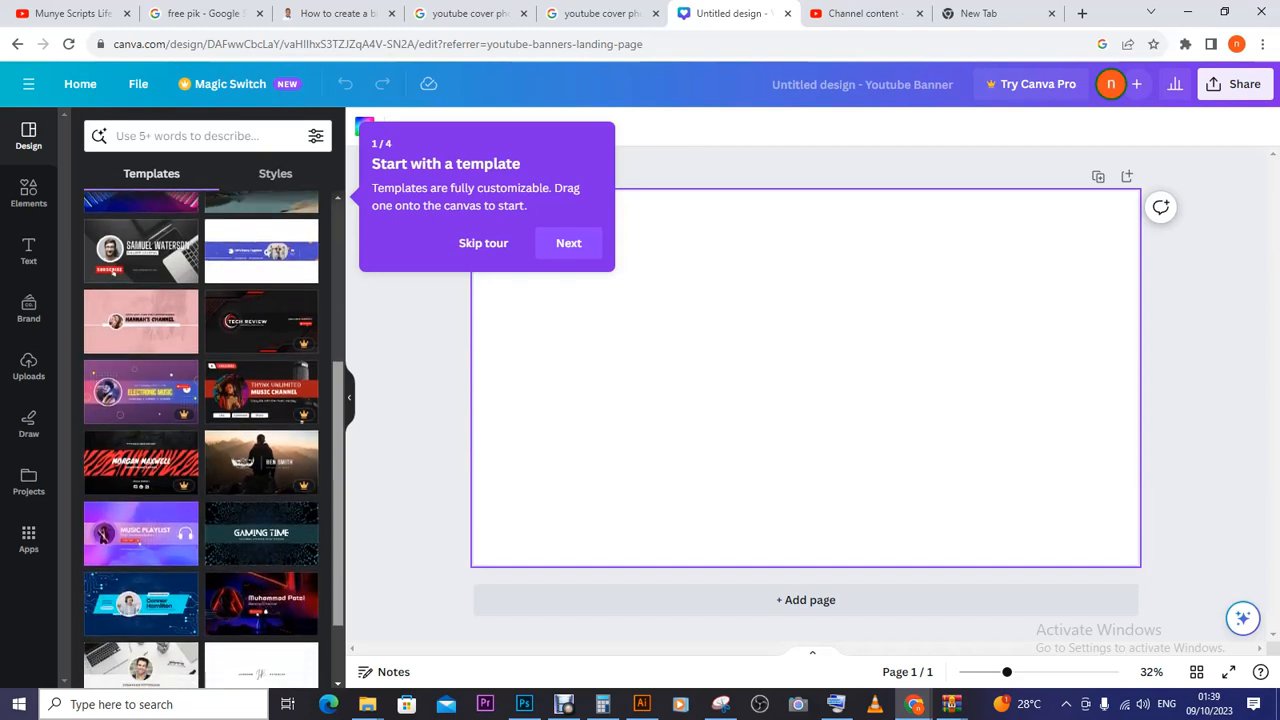
scroll(200, 440, down, 1)
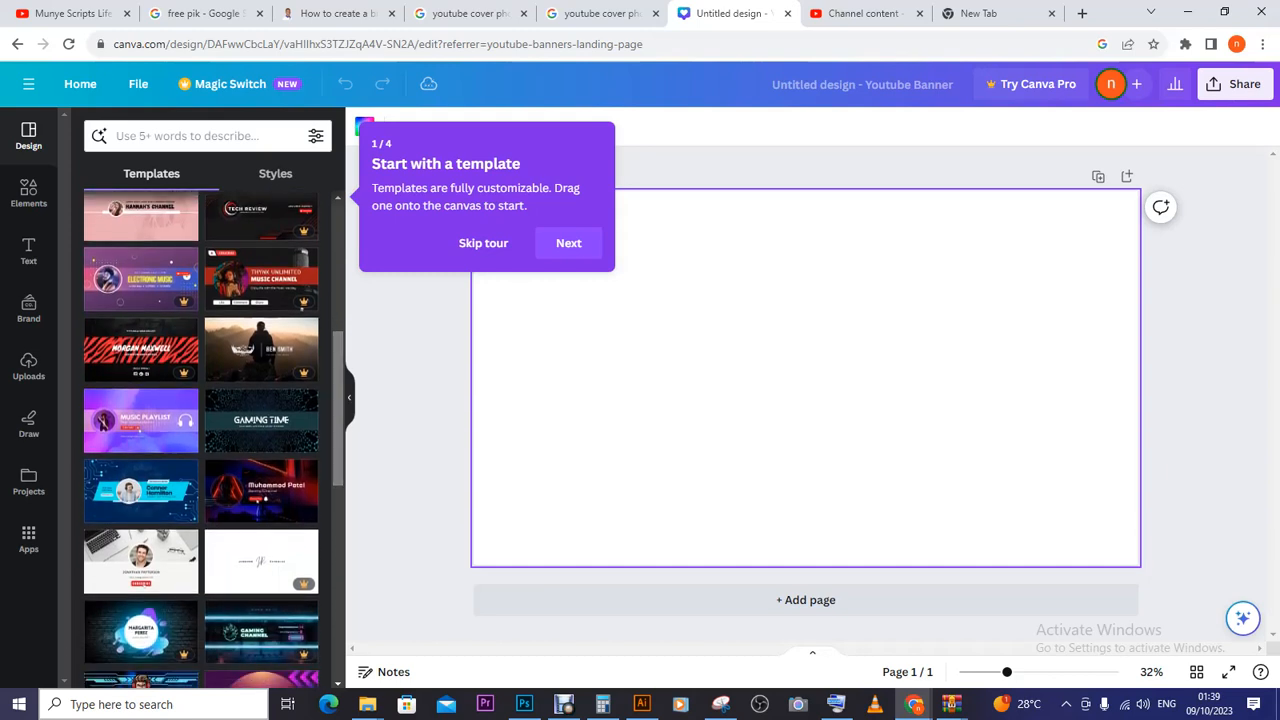
drag(185, 402, 792, 430)
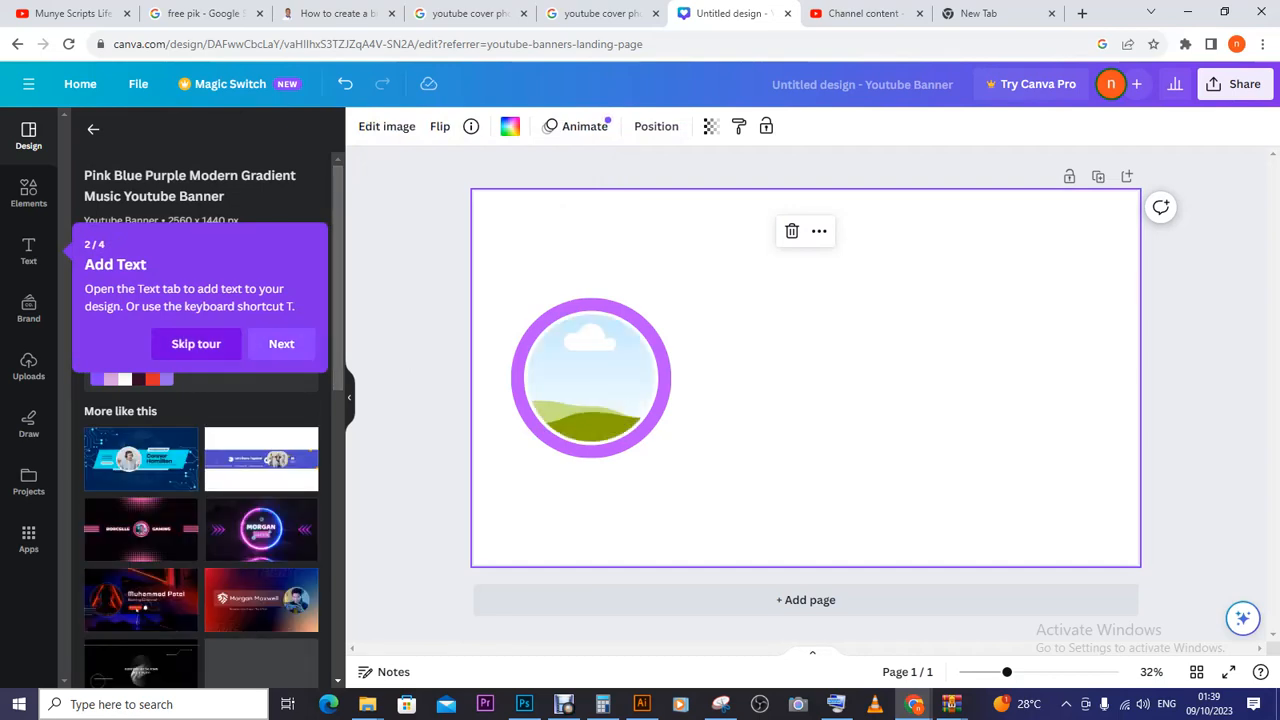
click(196, 343)
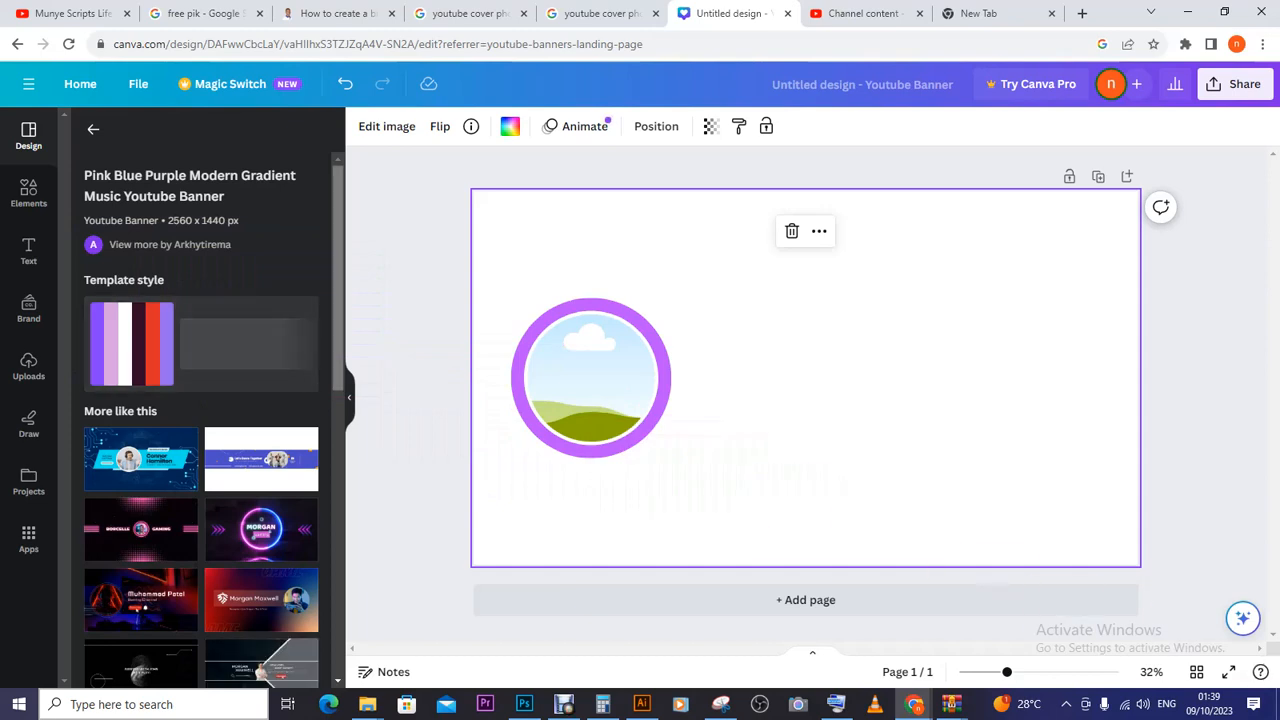
- Swap the banner to the orange Gadget Review template
scroll(200, 450, down, 1)
scroll(200, 420, down, 2)
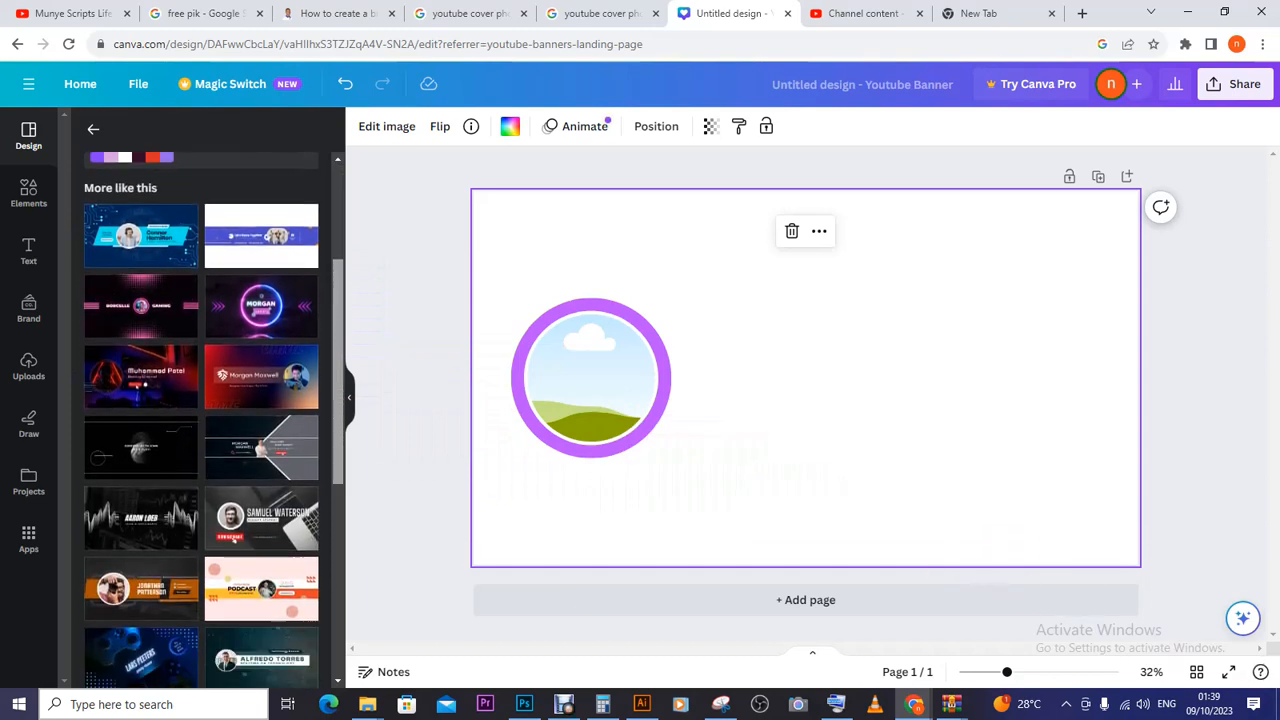
scroll(200, 420, down, 1)
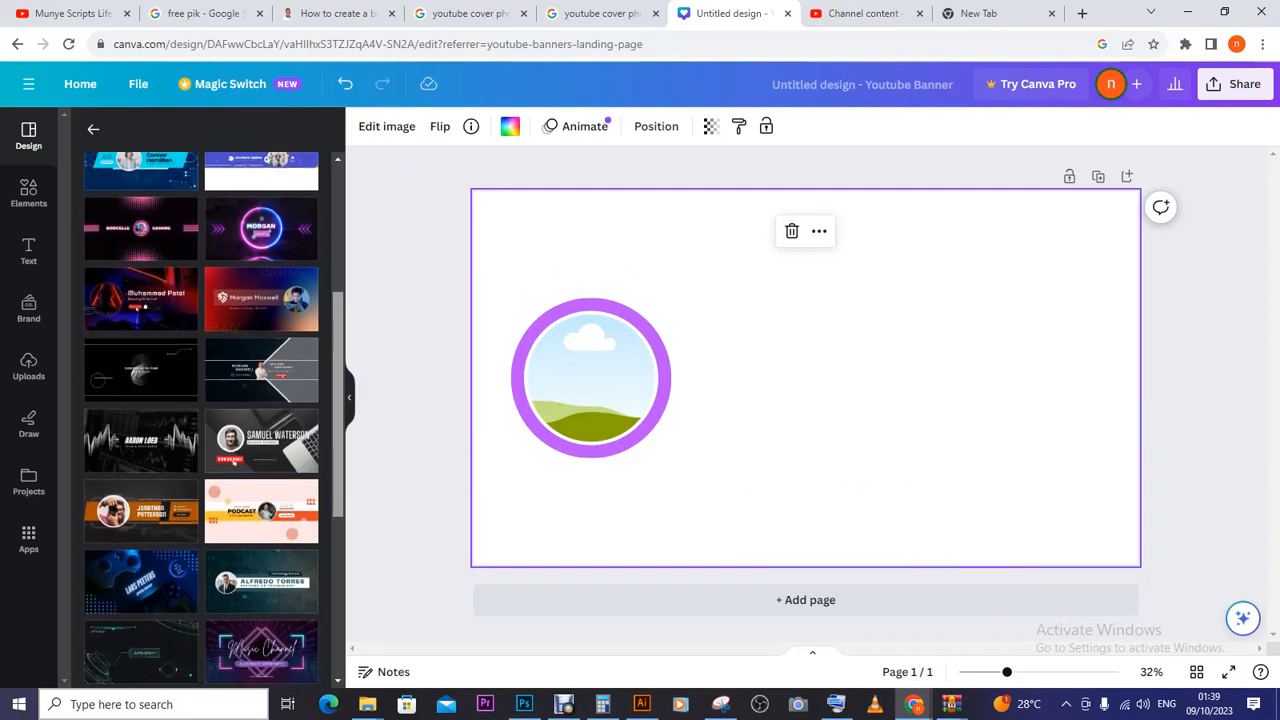
scroll(200, 420, down, 3)
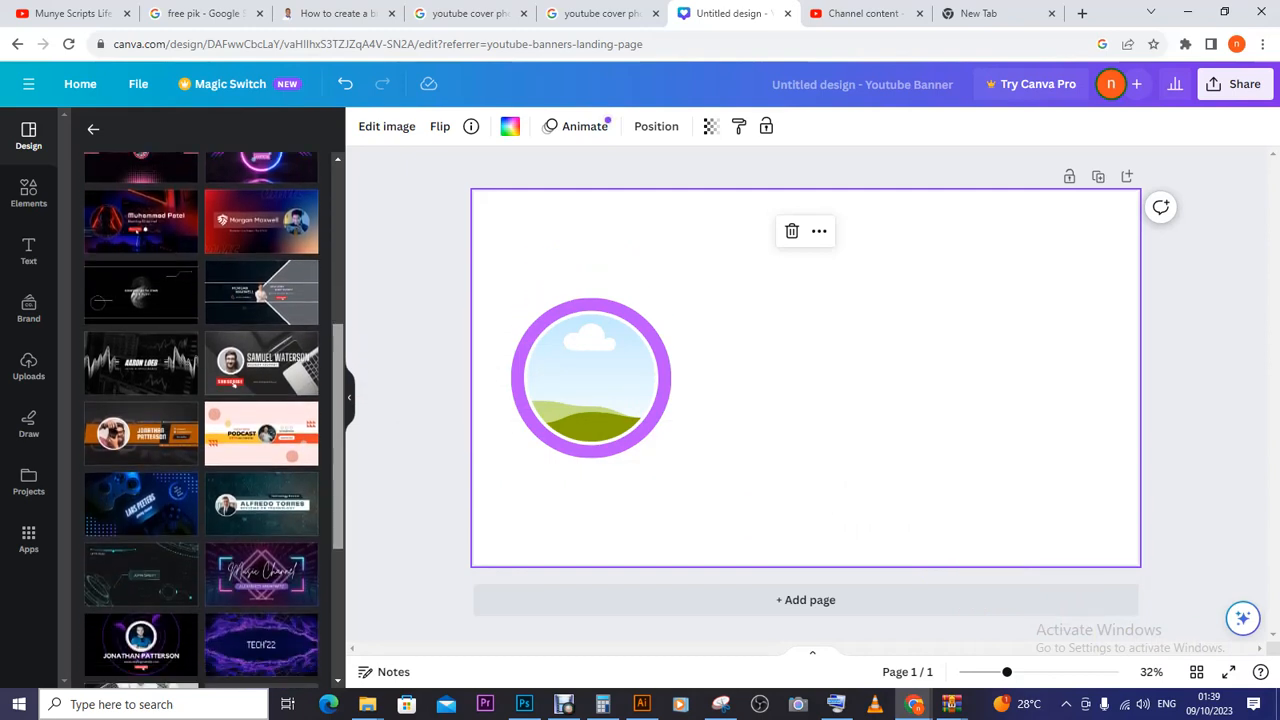
scroll(200, 420, down, 1)
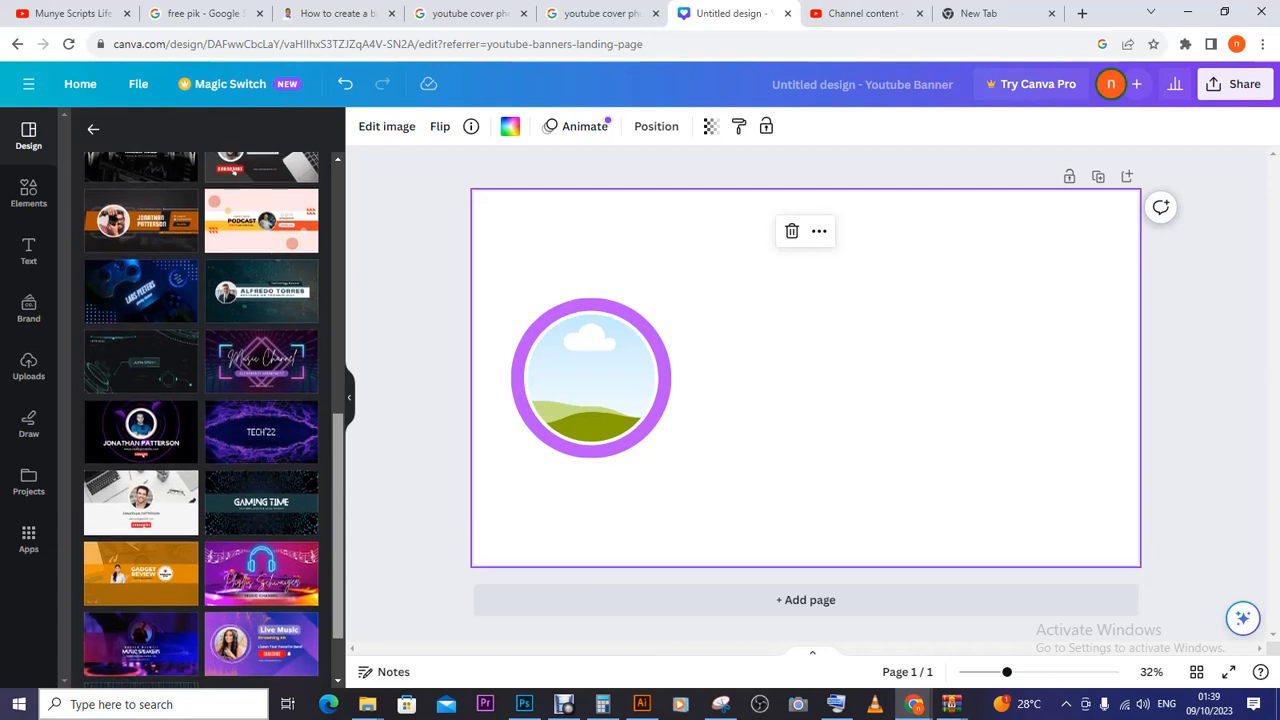
scroll(200, 420, down, 1)
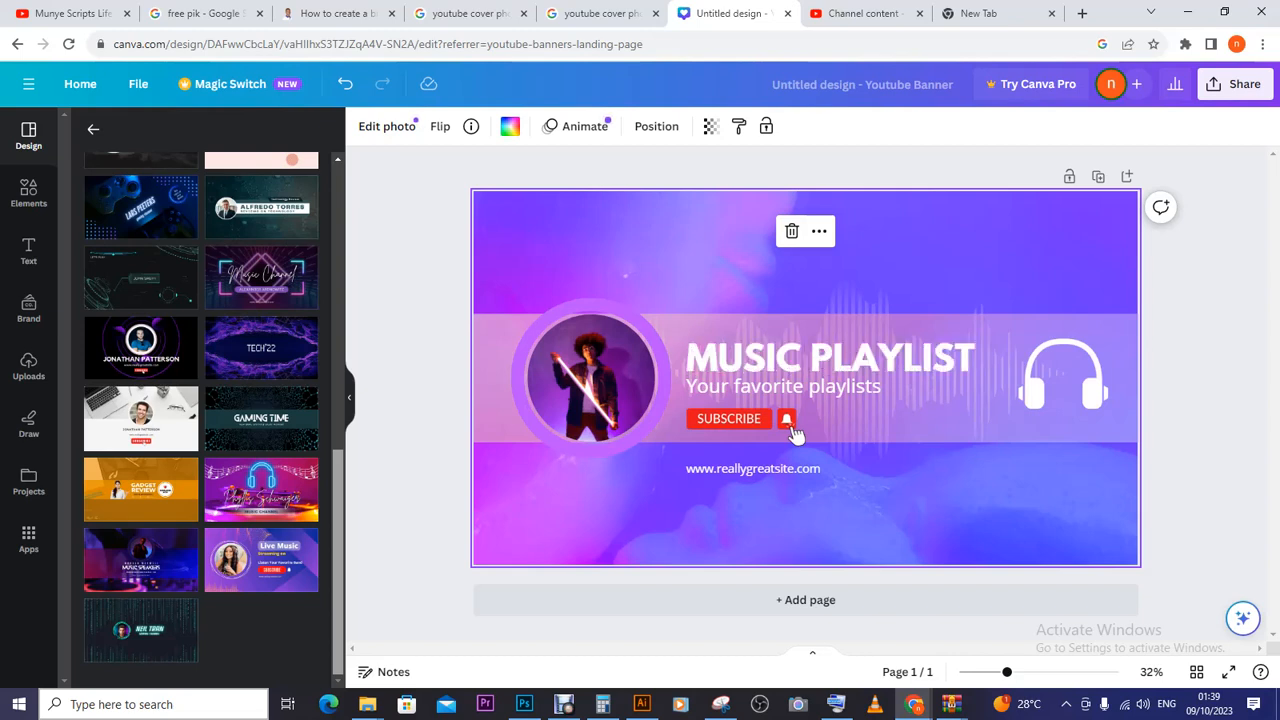
scroll(201, 420, up, 1)
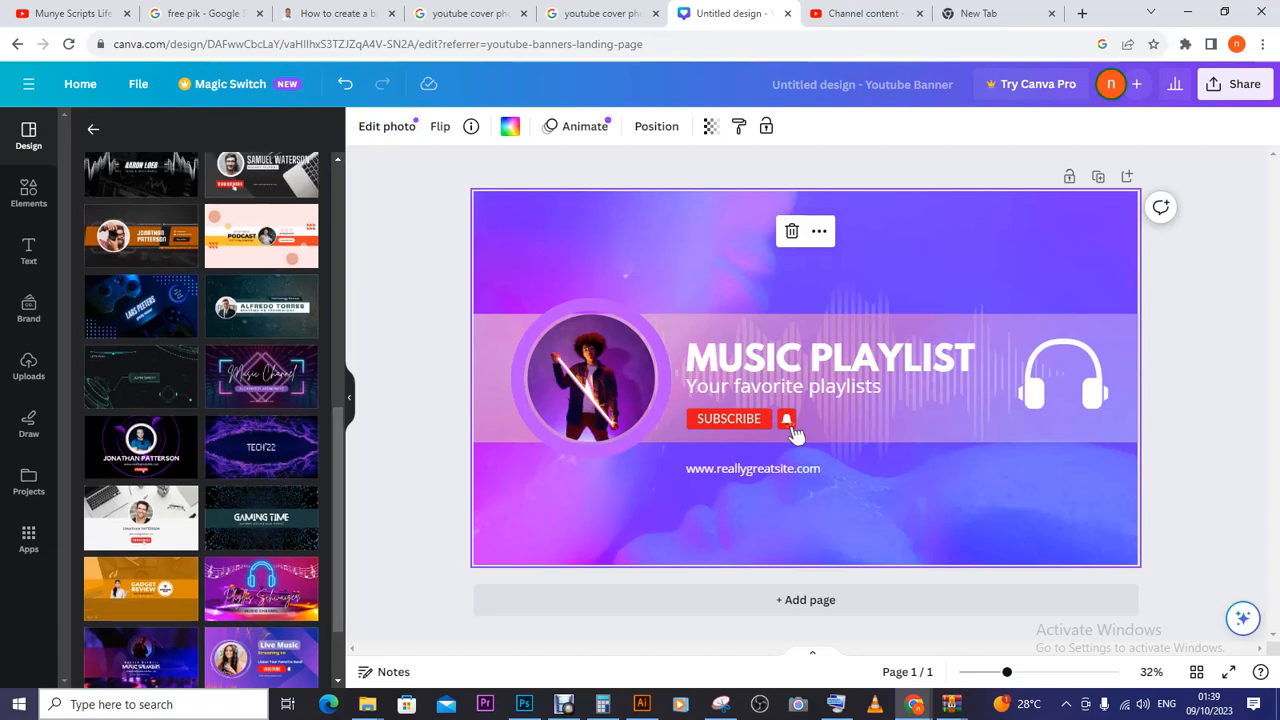
click(141, 588)
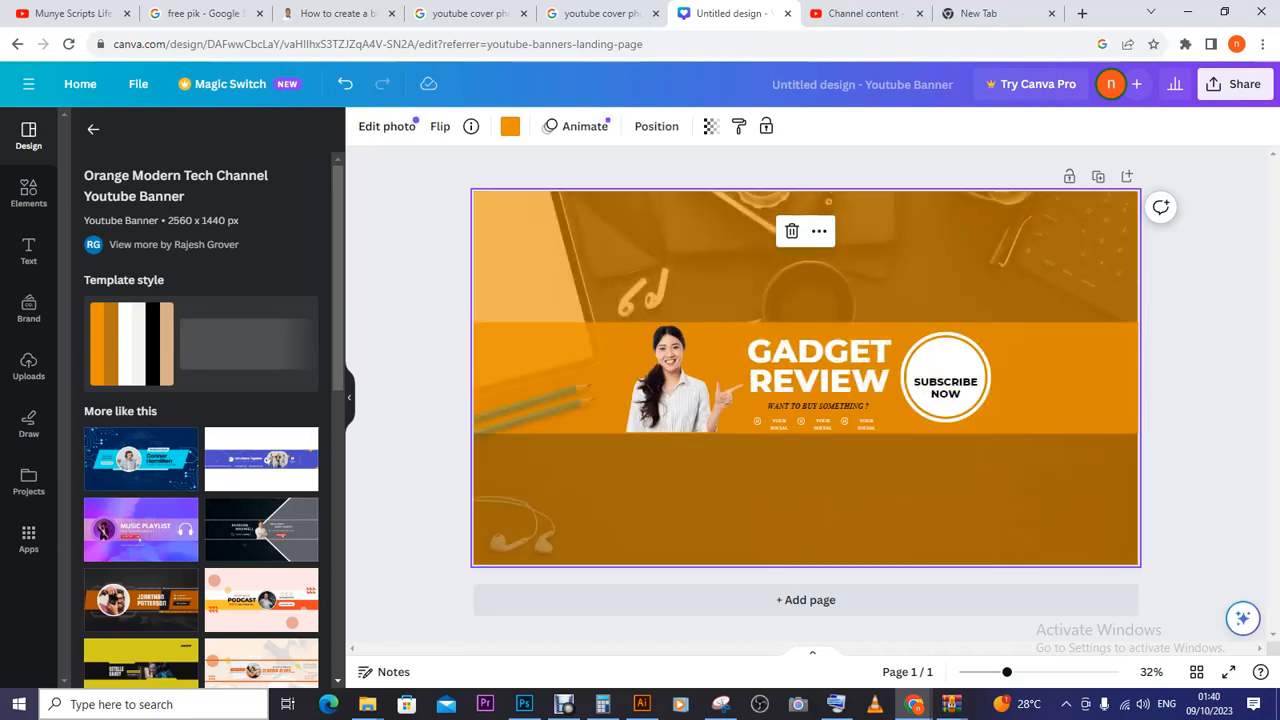
- Choose the photography channel banner template further down the Templates panel
scroll(200, 420, down, 2)
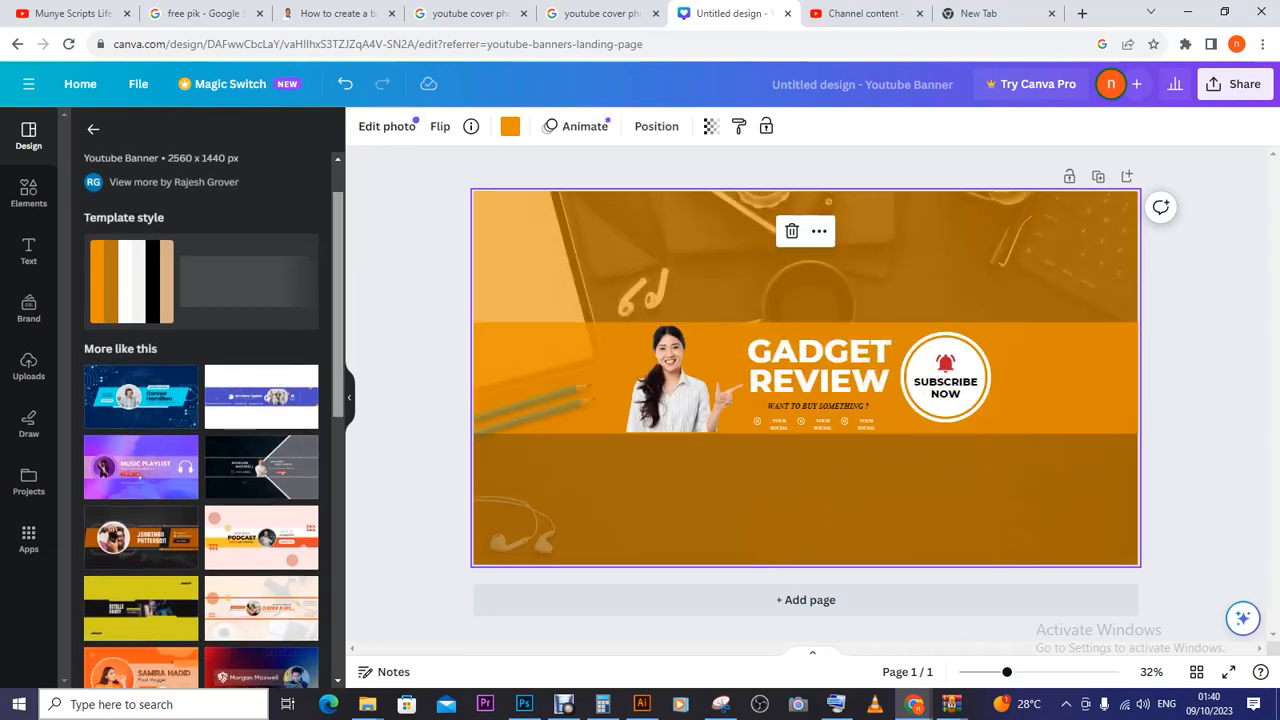
scroll(200, 420, down, 1)
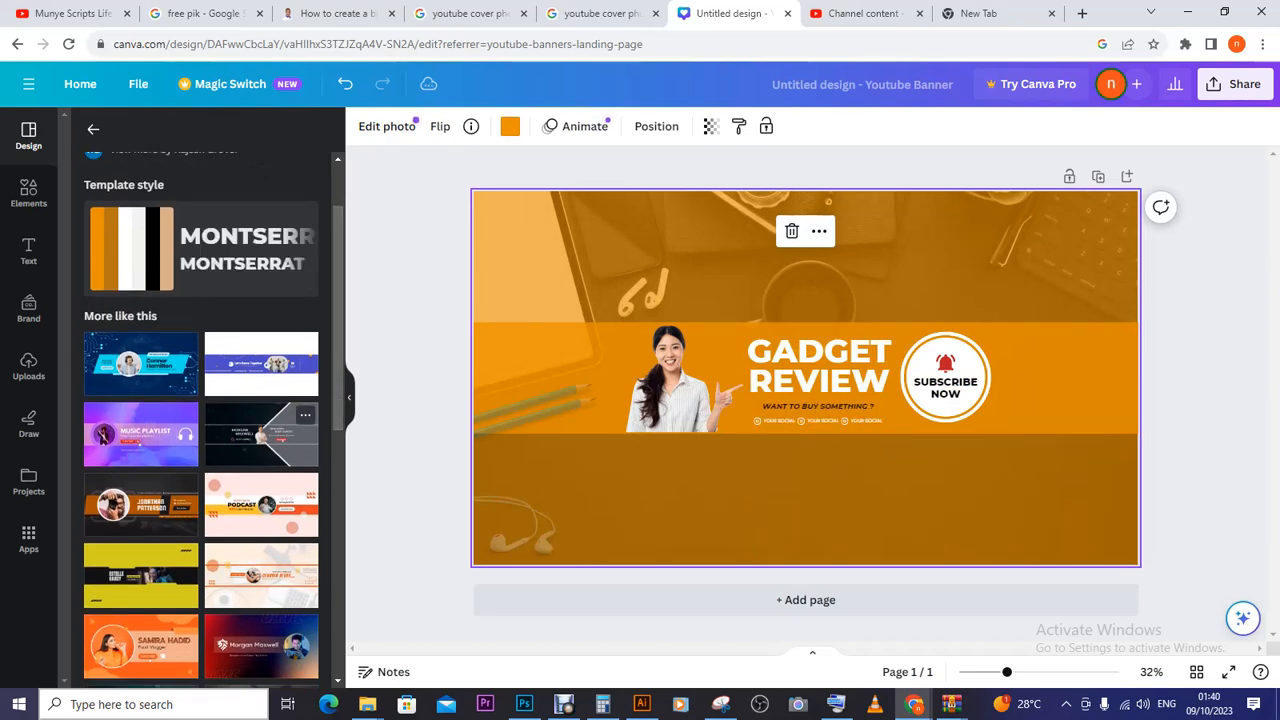
click(141, 504)
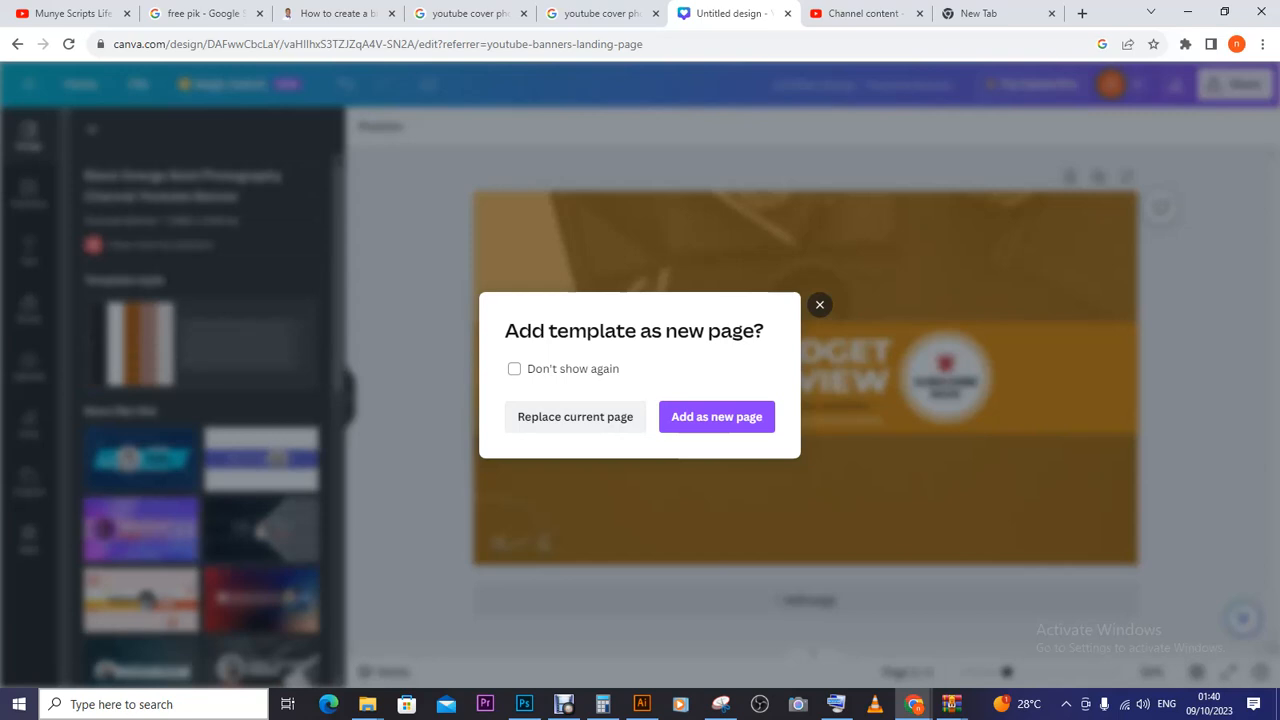
- Replace the current page with the Black Orange Bold Photography Channel template and select its circular portrait
click(575, 416)
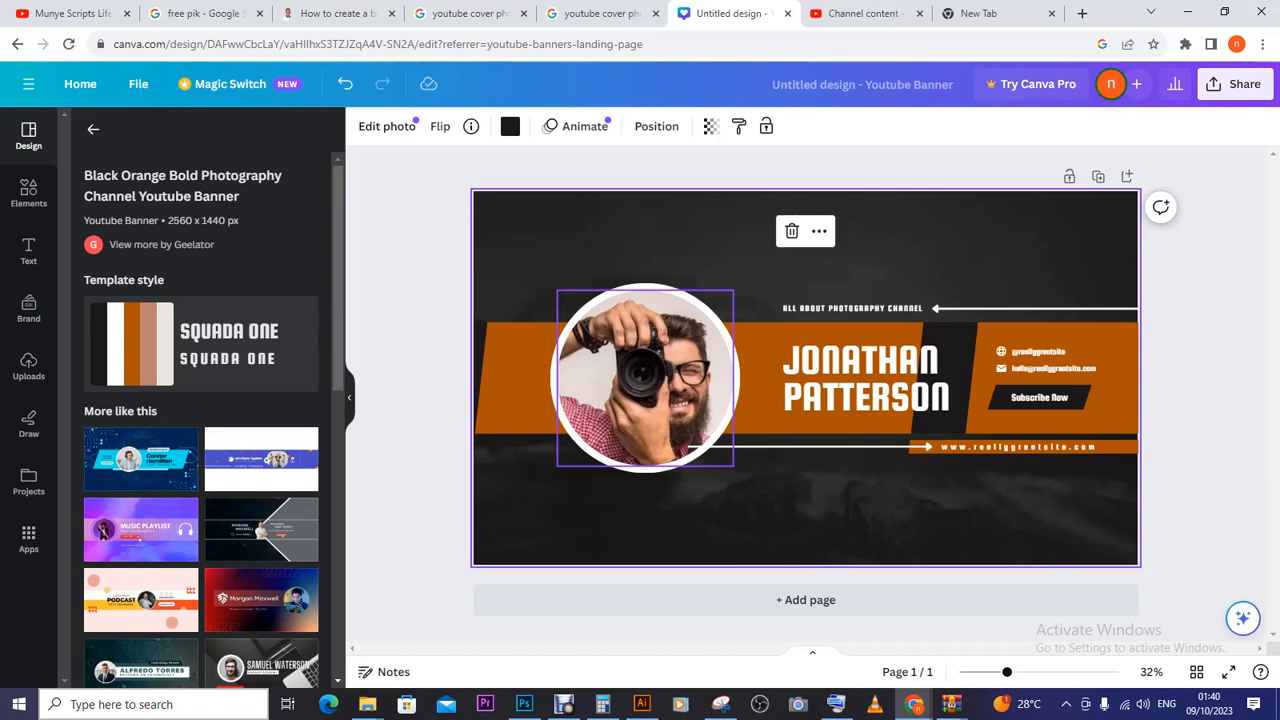
click(645, 378)
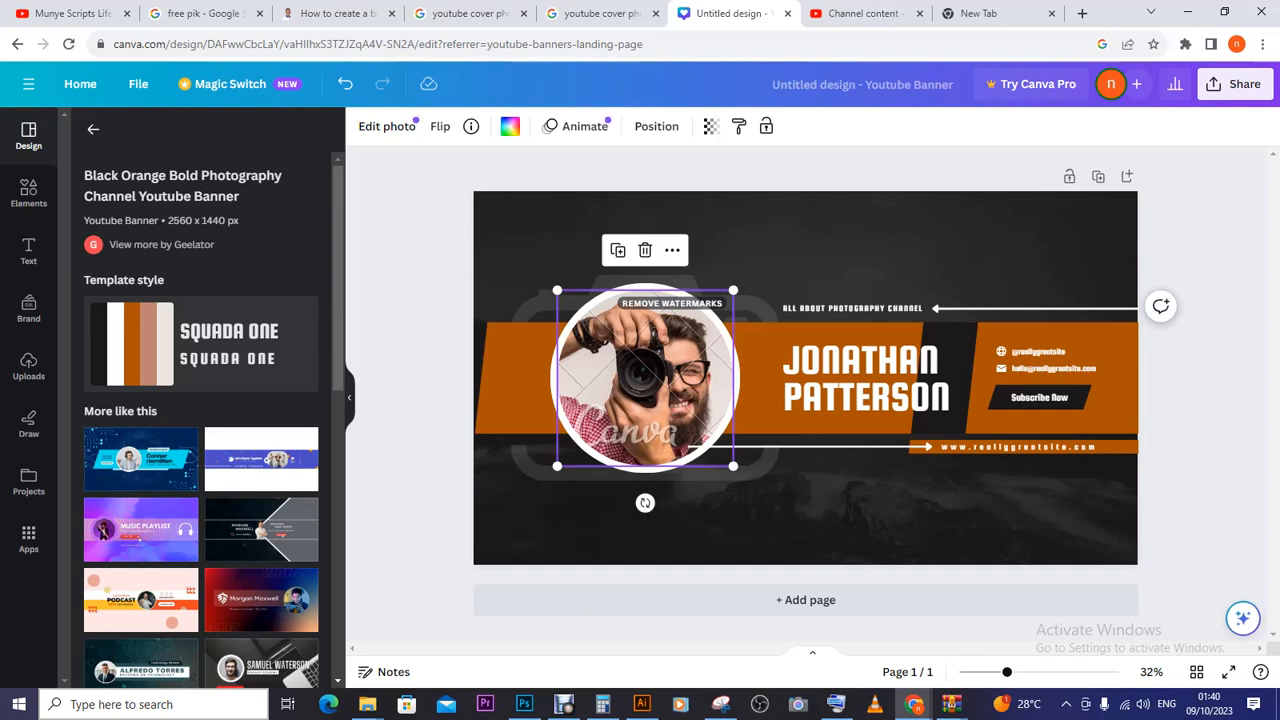
- Preview the circular photo's crop and Edit photo effects without changes, then open Uploads
double_click(645, 378)
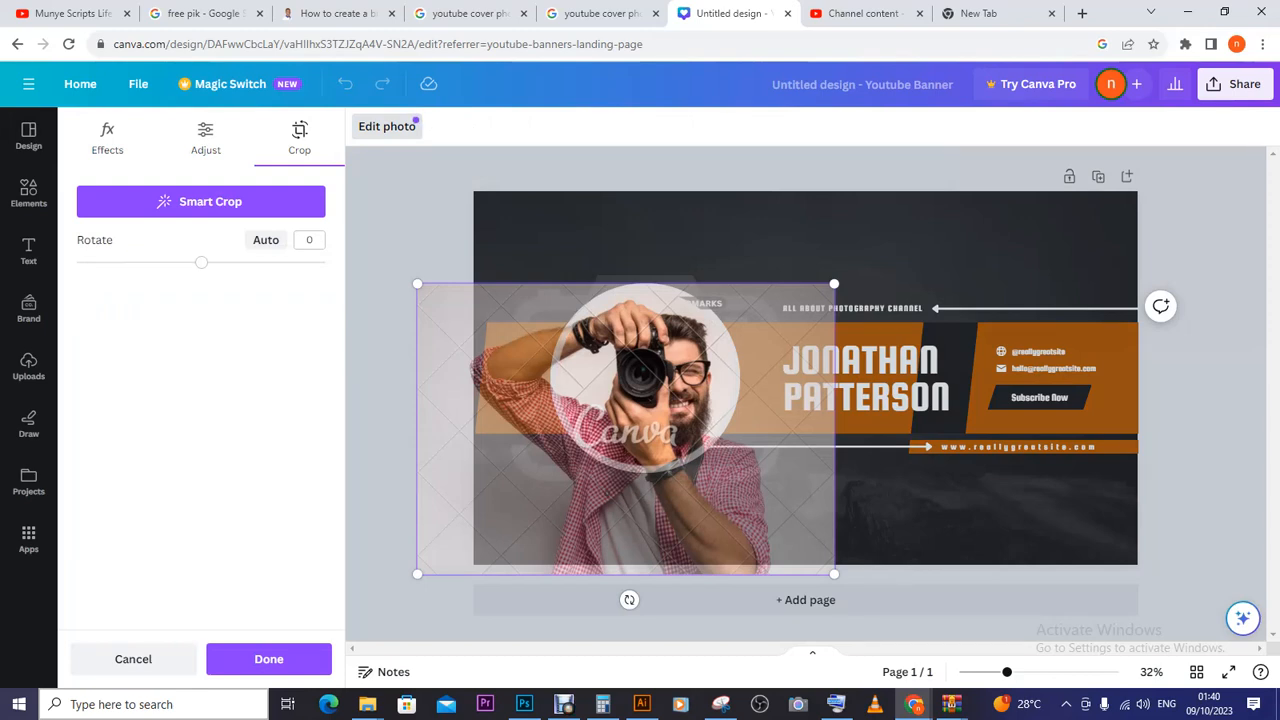
key(Escape)
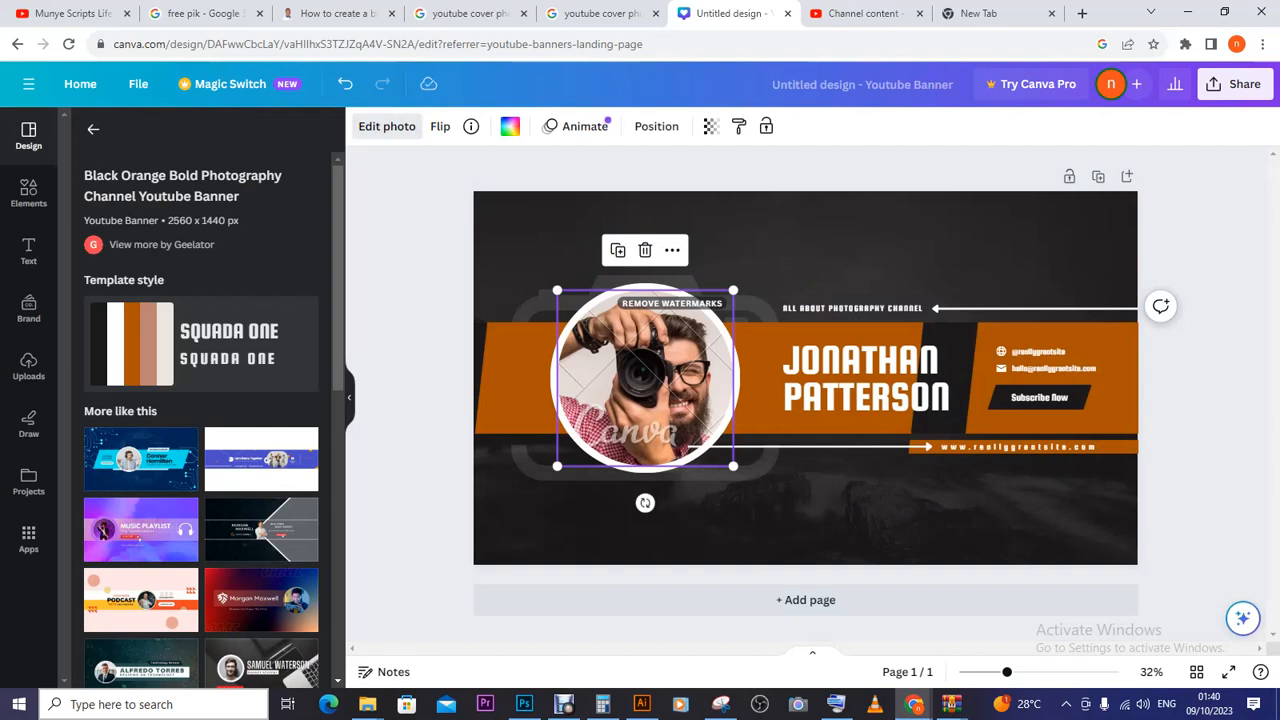
click(386, 126)
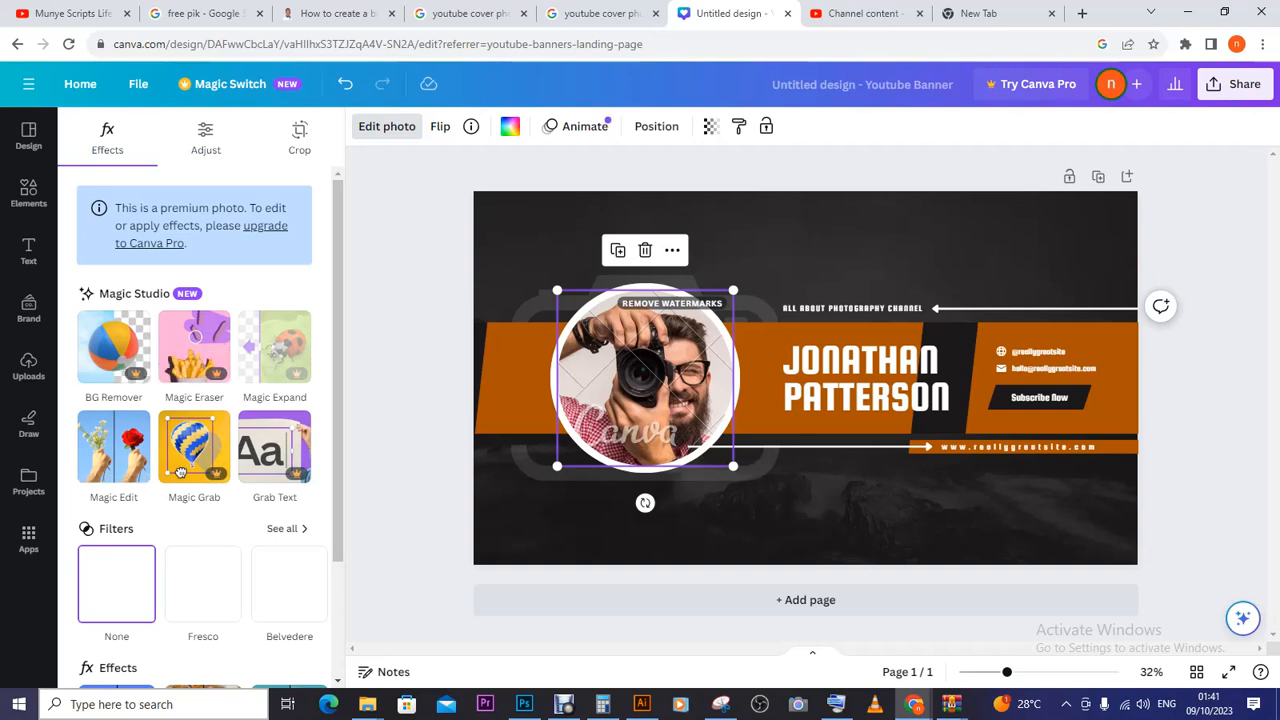
scroll(200, 420, down, 3)
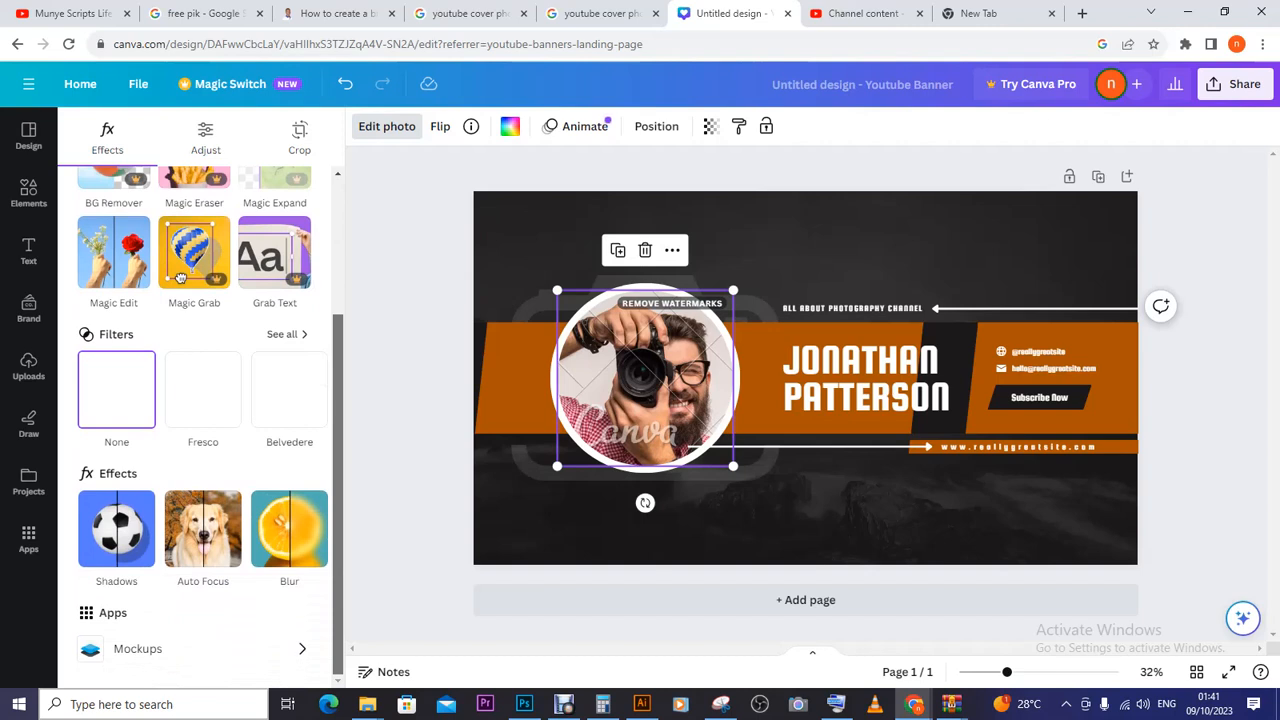
scroll(200, 420, up, 3)
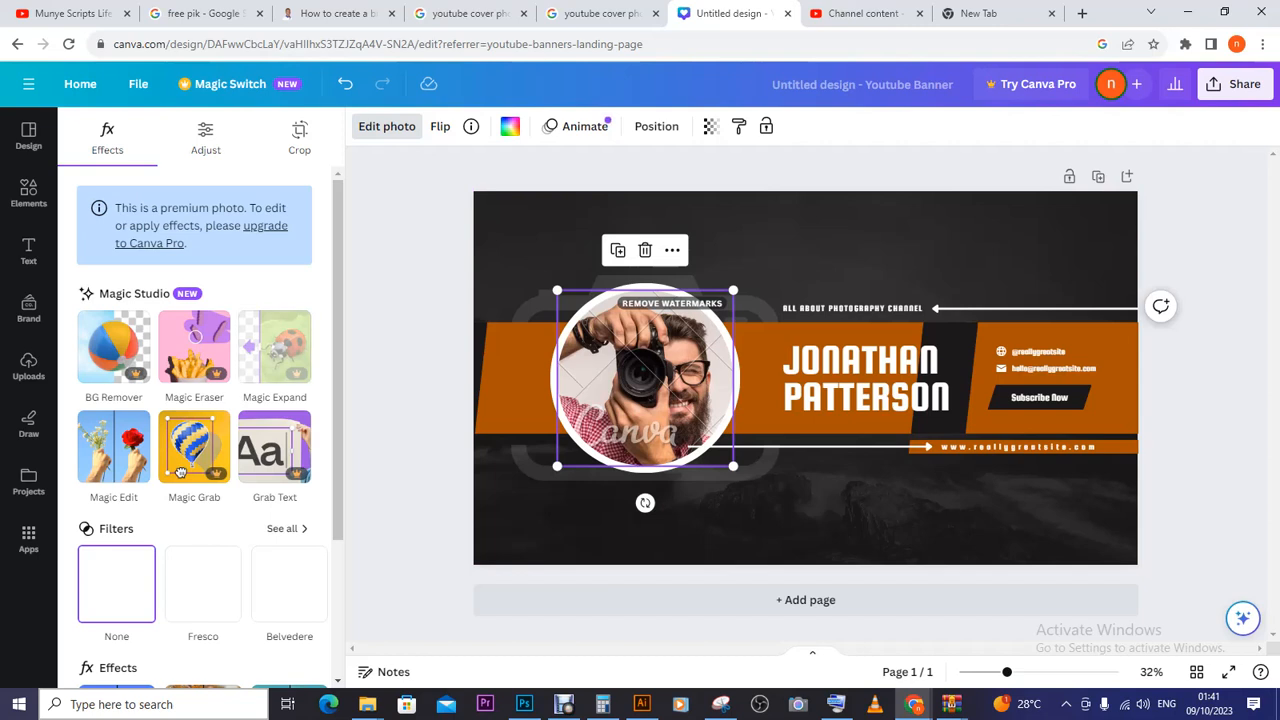
scroll(200, 420, down, 3)
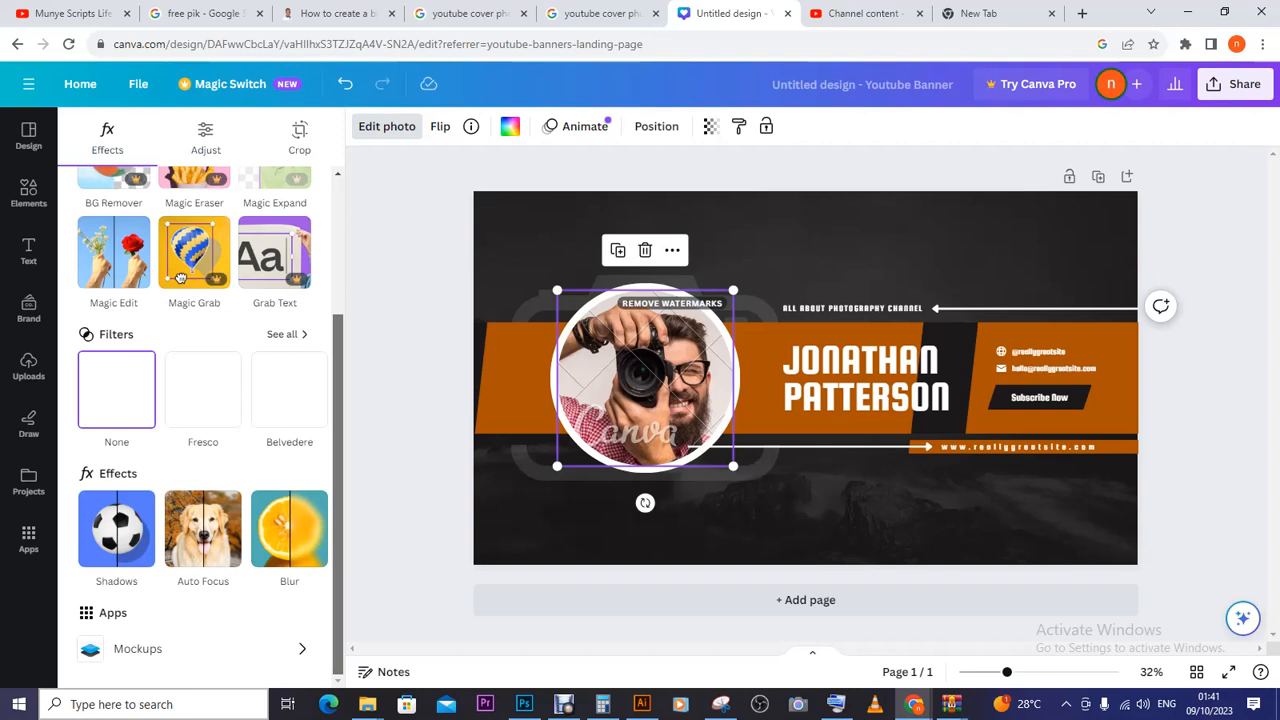
scroll(200, 420, up, 2)
scroll(200, 420, up, 2)
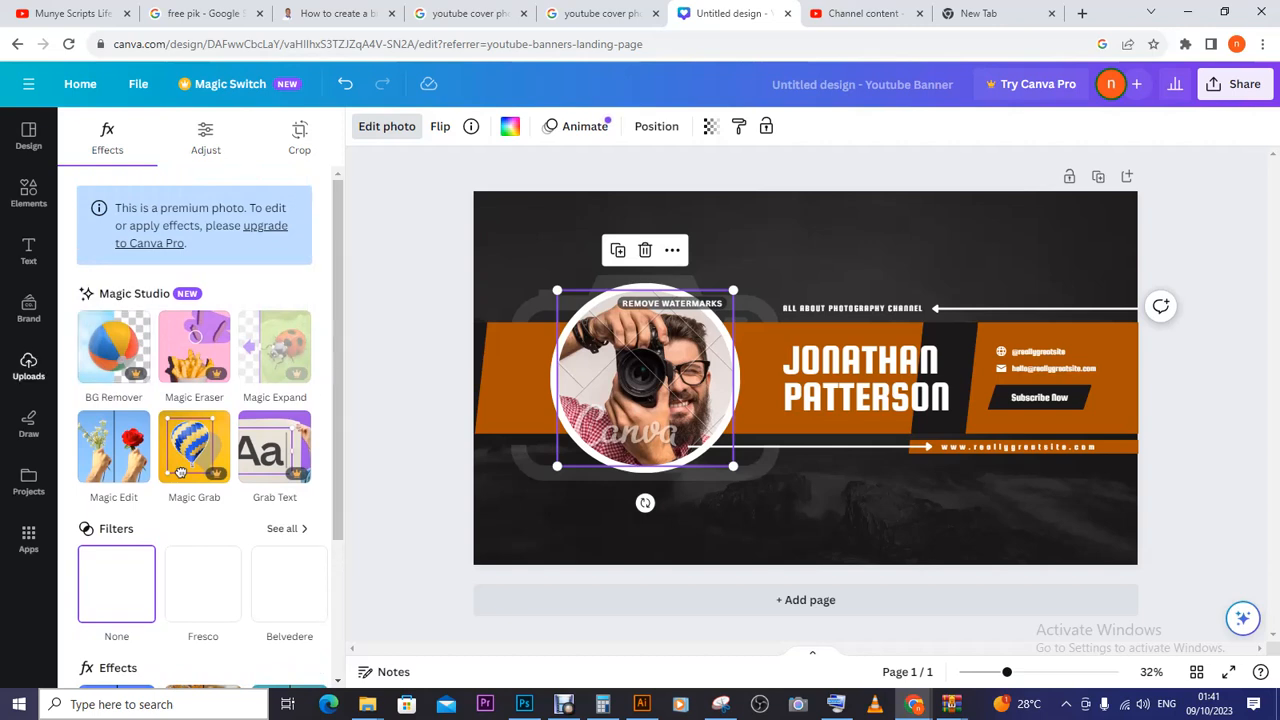
click(28, 366)
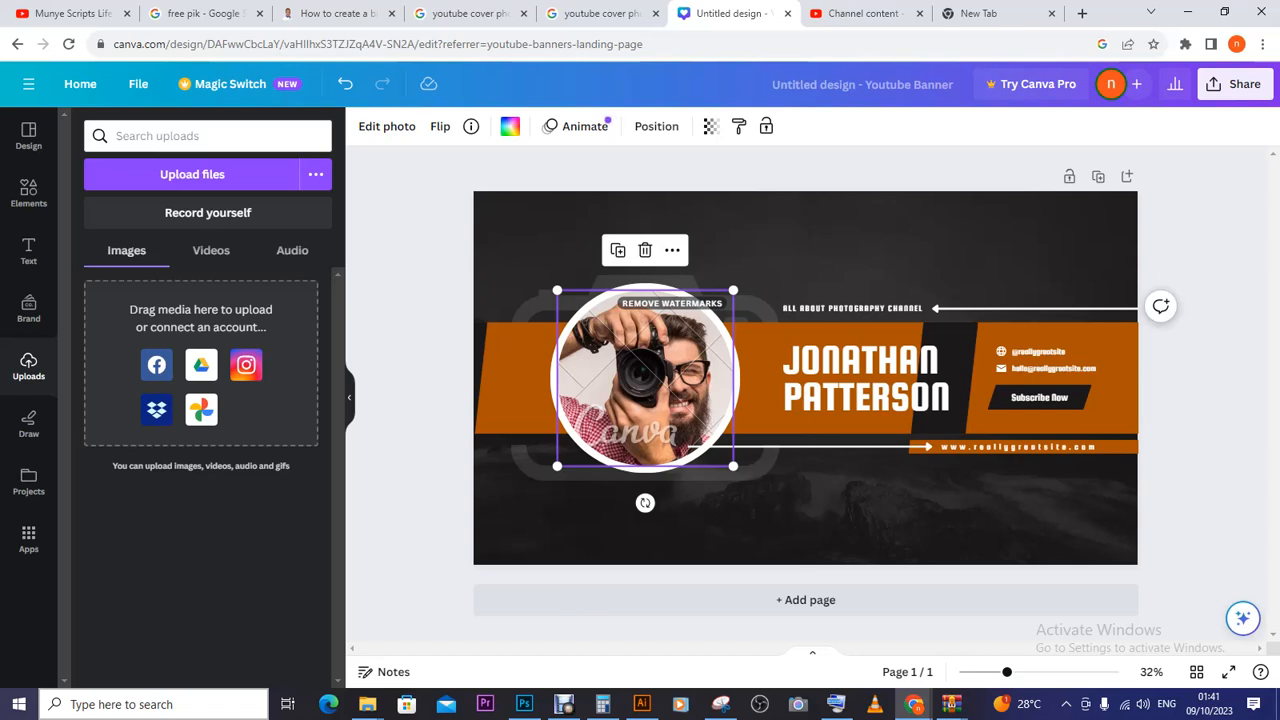
- Look at Google Photos as a source, then return to the Uploads panel's videos view
click(201, 409)
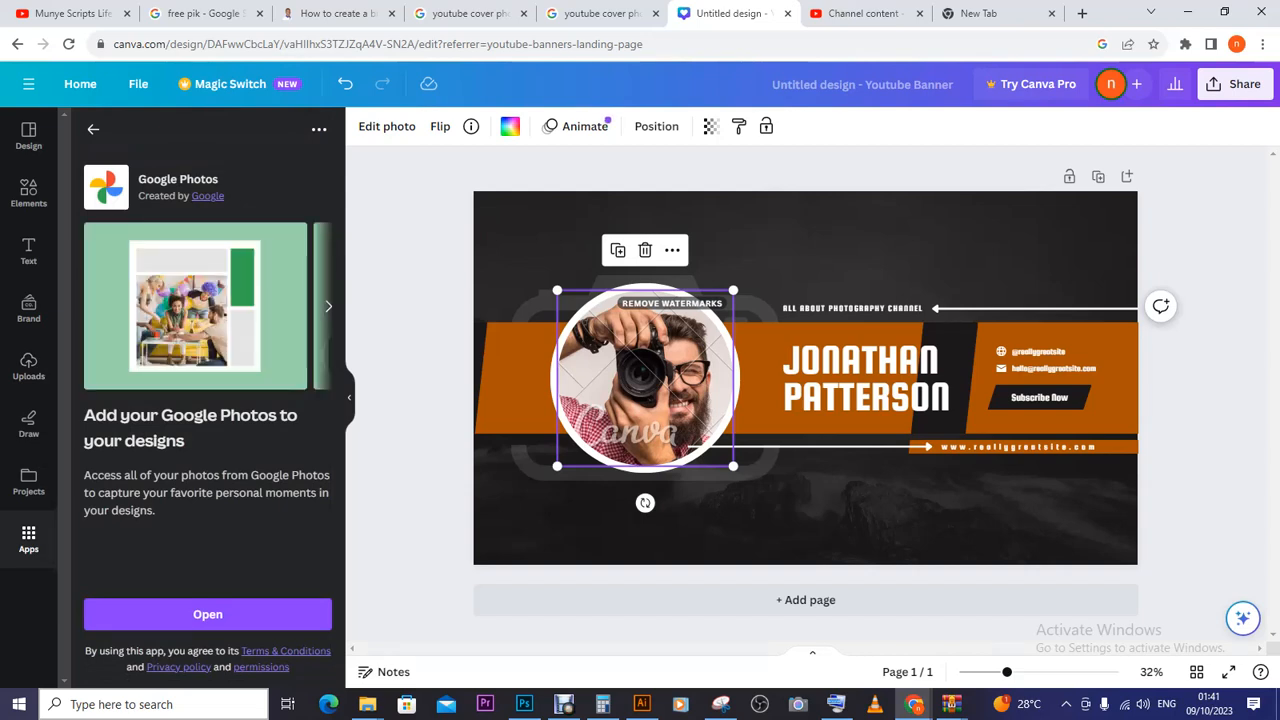
click(93, 129)
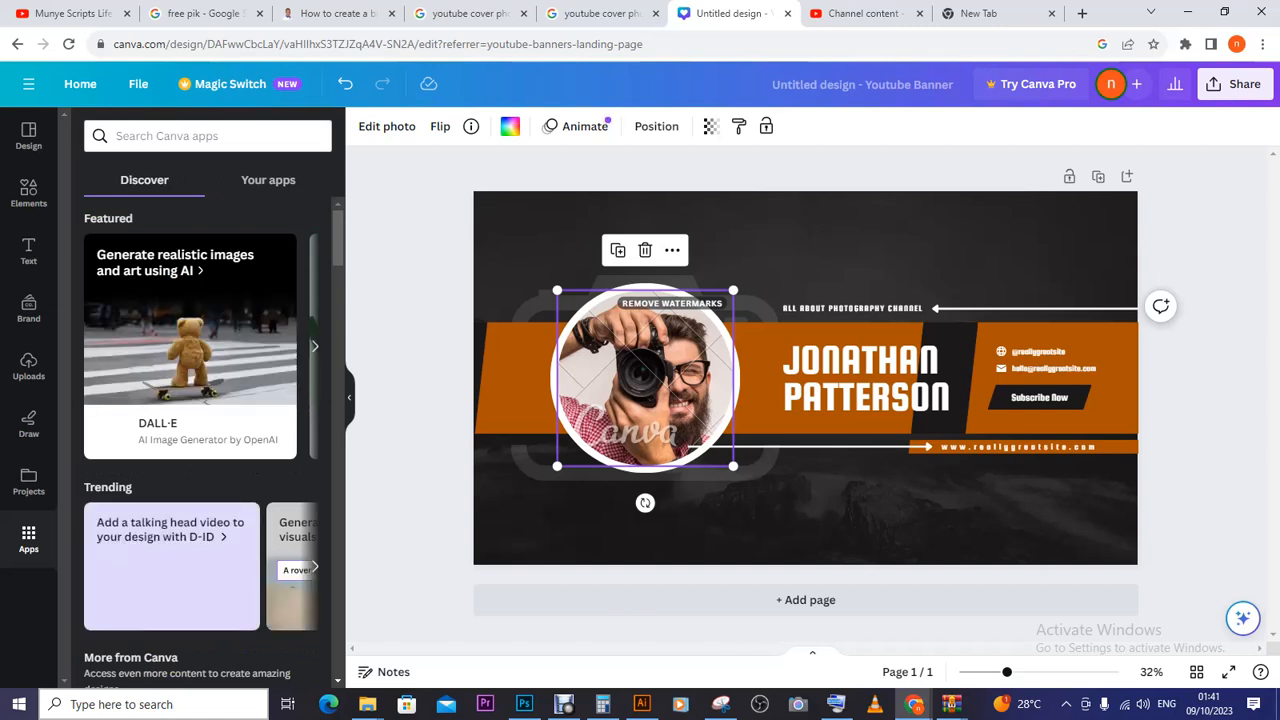
click(28, 365)
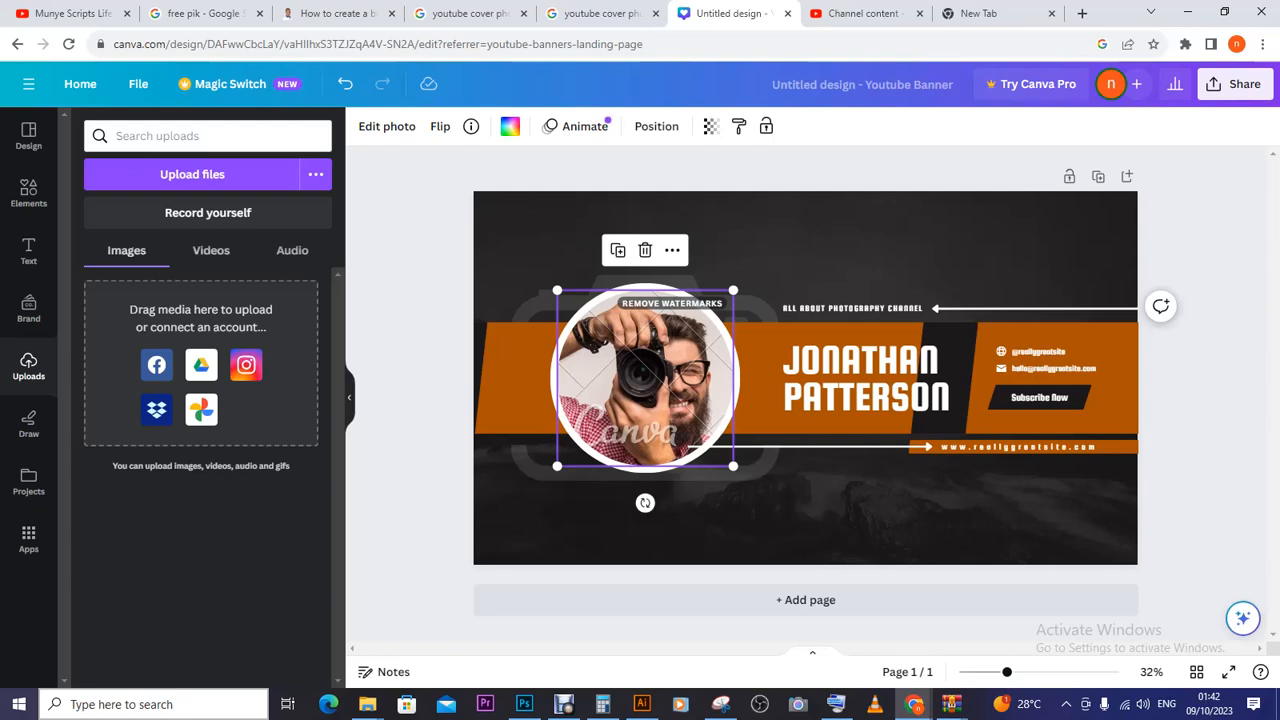
click(211, 250)
- Browse Local Disk (D:) and upload IMG_6289-removebg-preview (1) from the computer
click(174, 172)
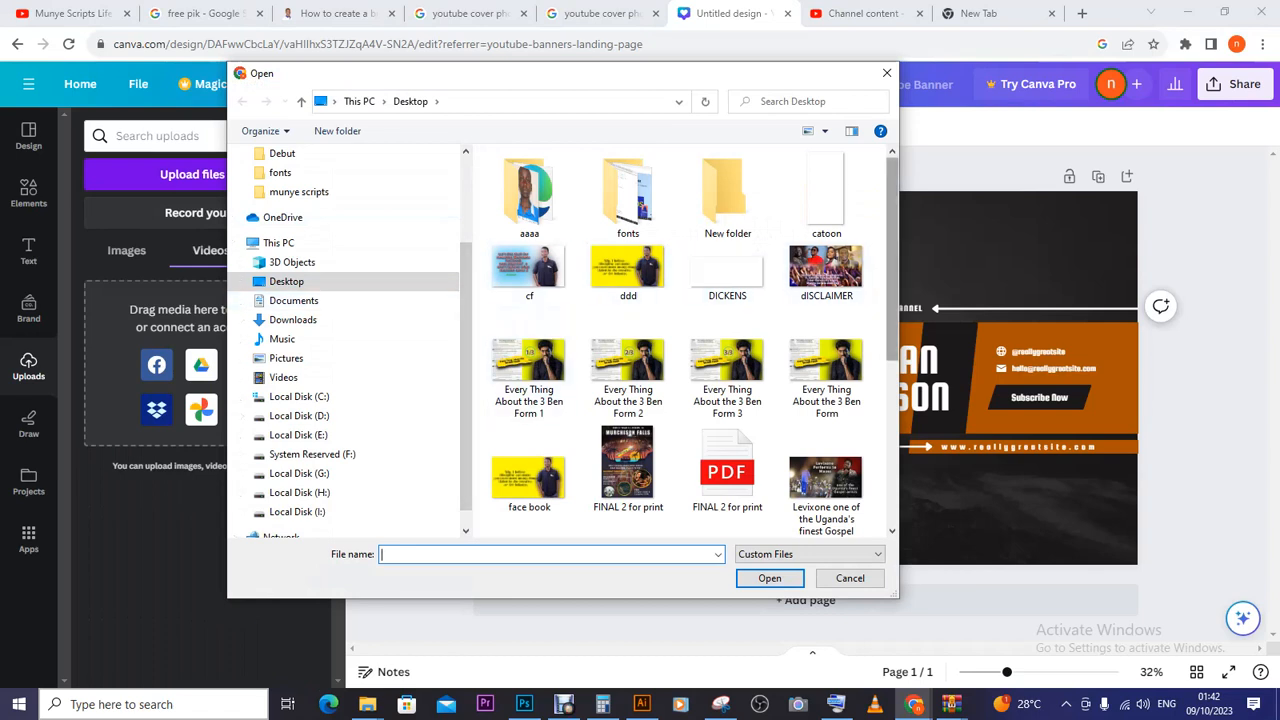
scroll(680, 340, down, 5)
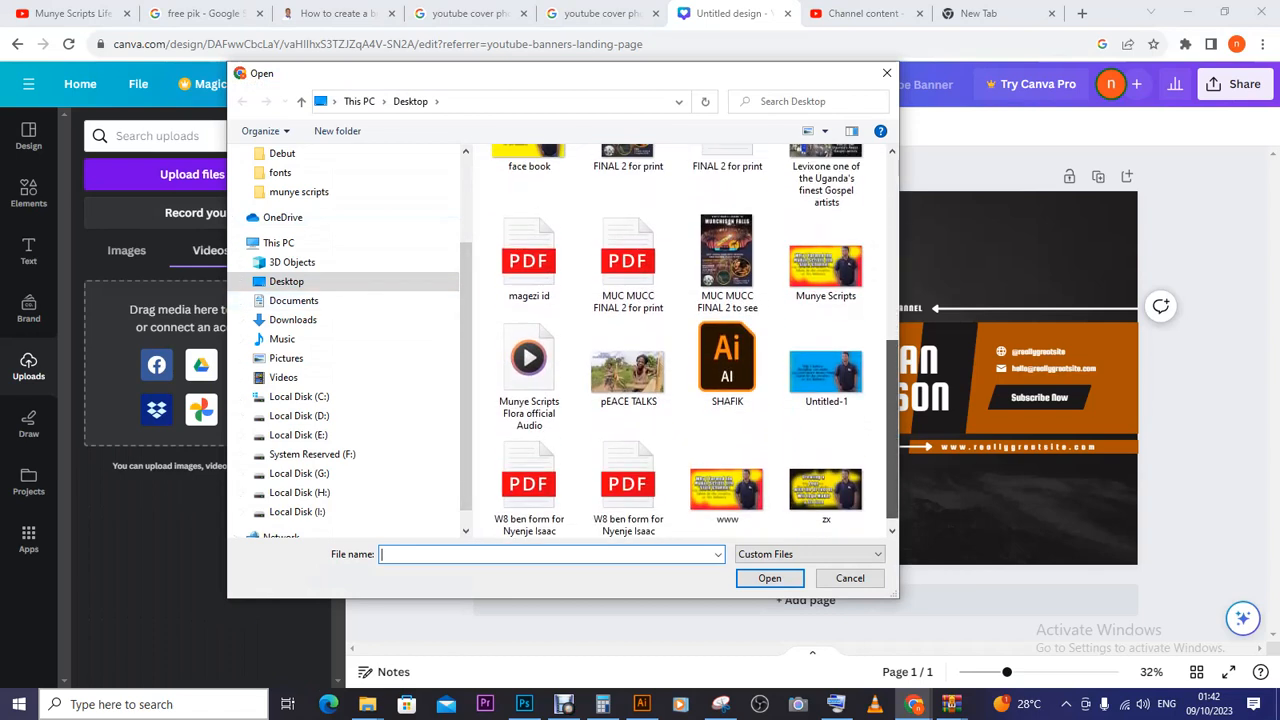
click(299, 415)
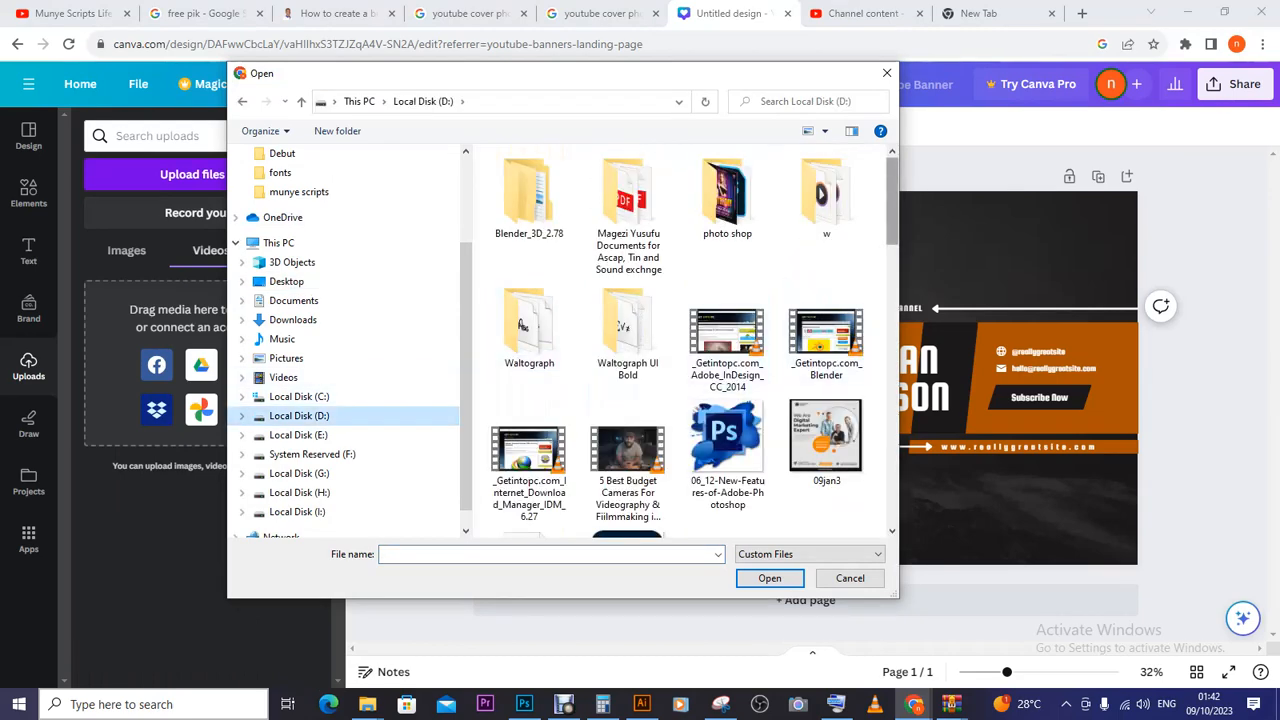
scroll(727, 232, down, 10)
drag(891, 321, 891, 386)
click(826, 380)
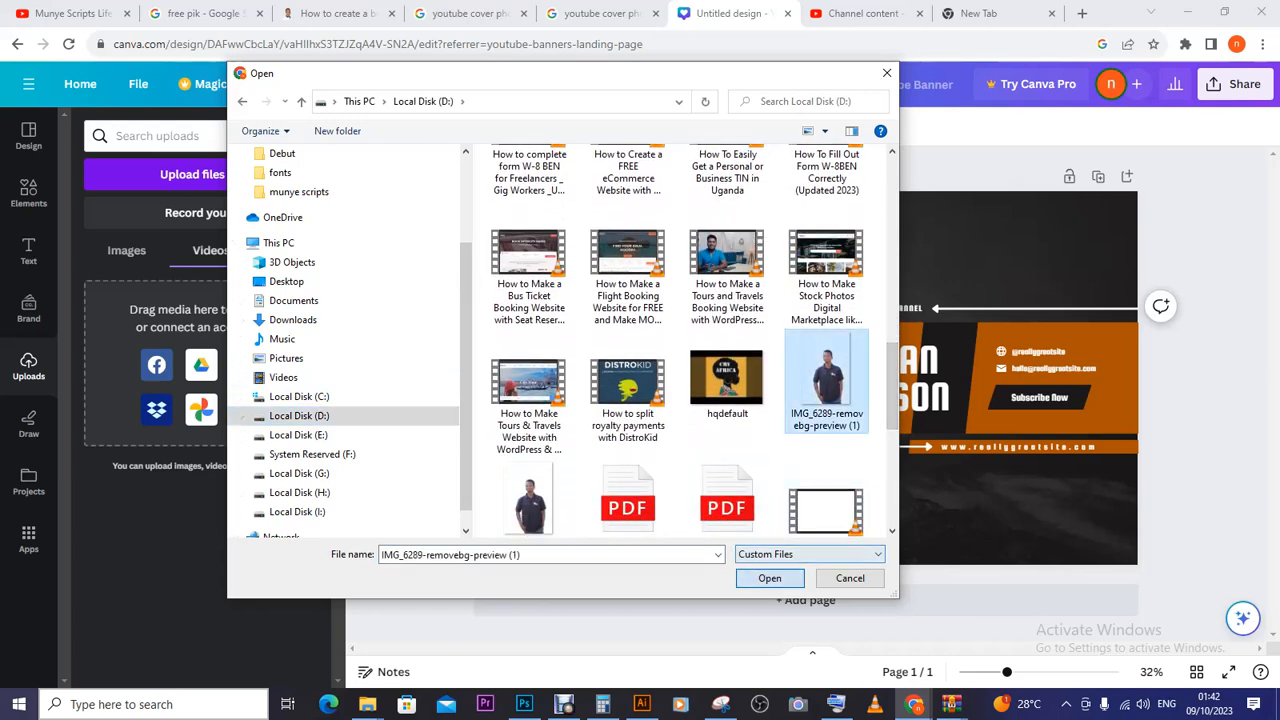
click(769, 578)
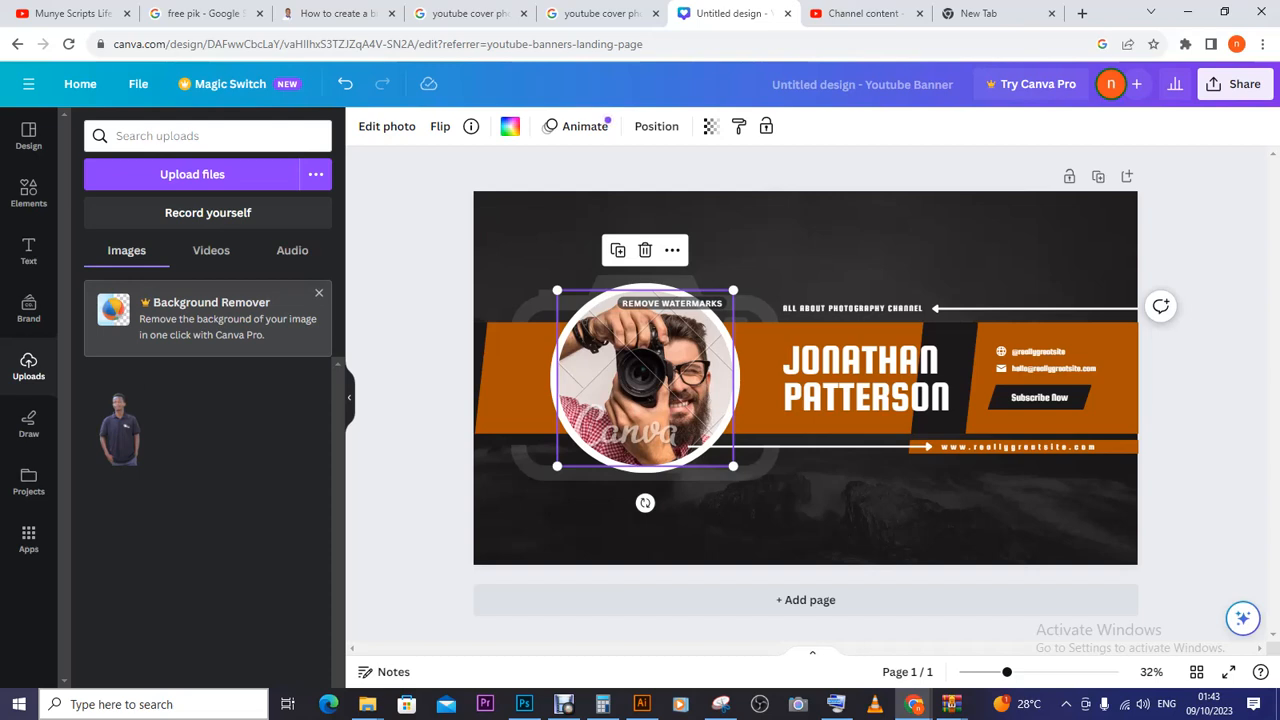
- Drop the uploaded man photo into the circular frame and enlarge it
click(119, 430)
click(100, 385)
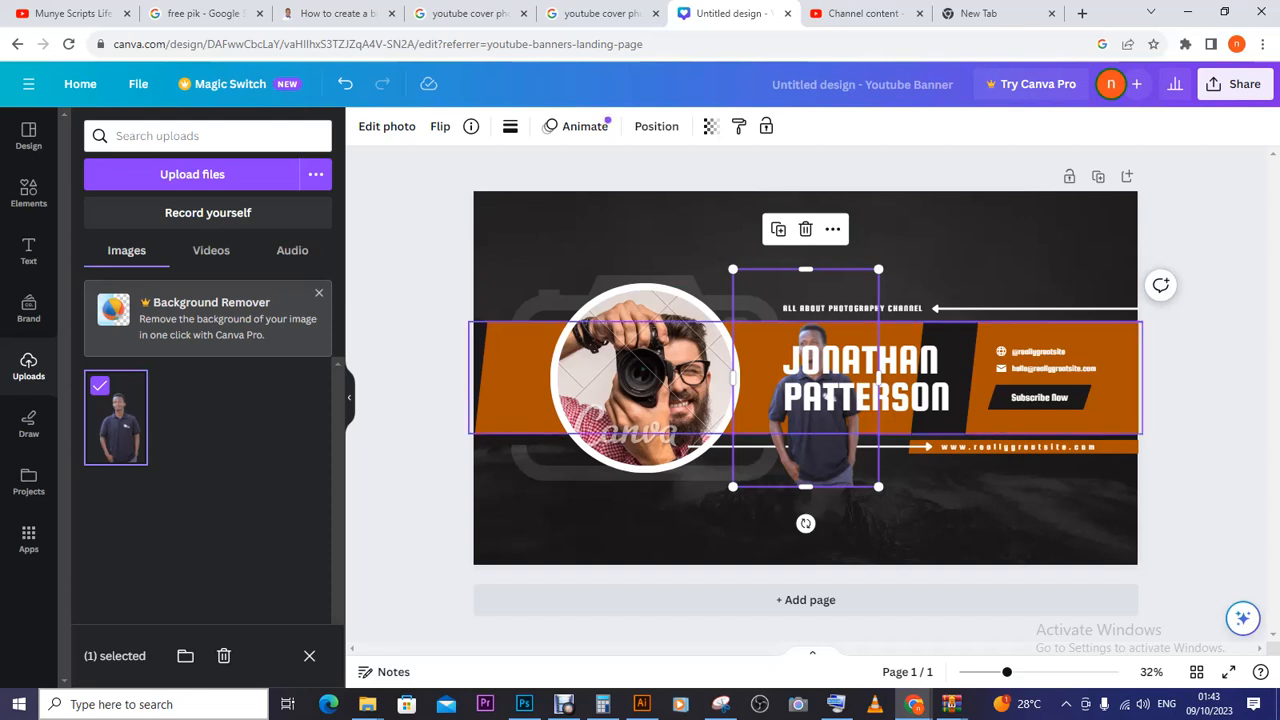
drag(829, 396, 646, 357)
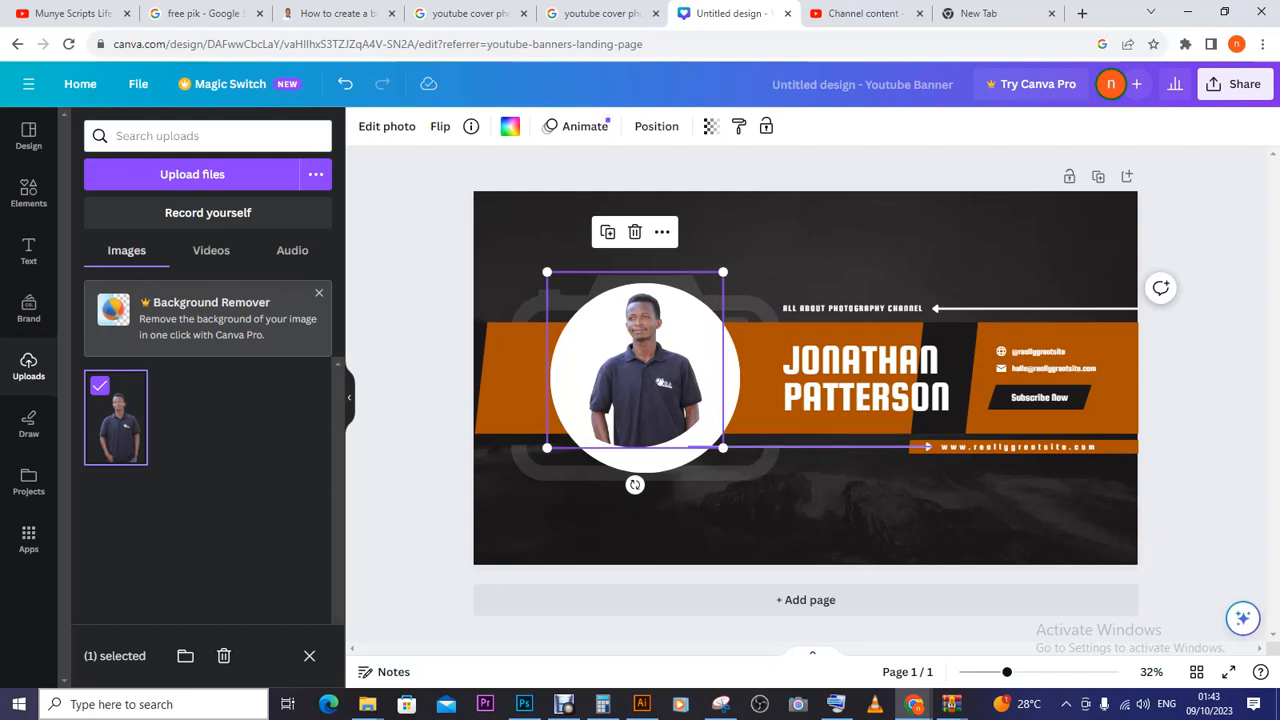
drag(722, 447, 732, 456)
drag(646, 364, 642, 367)
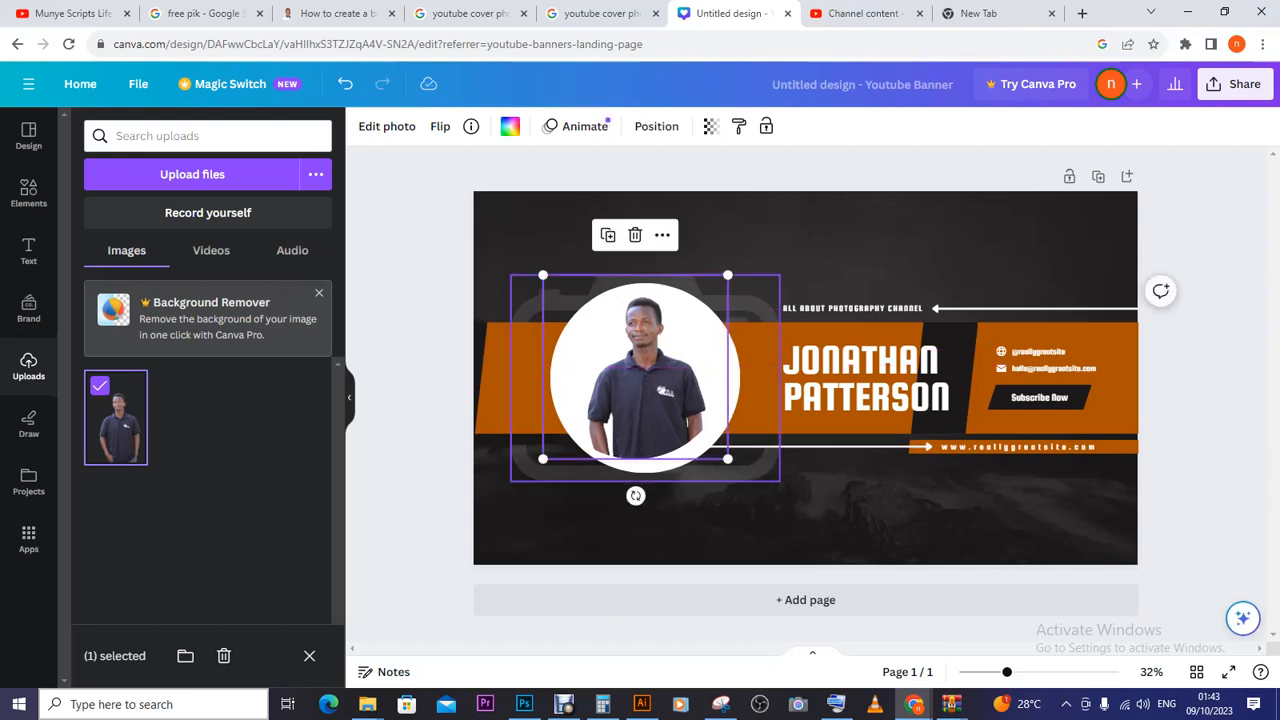
- Fine-tune the photo's size and position so it sits centred in the circle
click(752, 425)
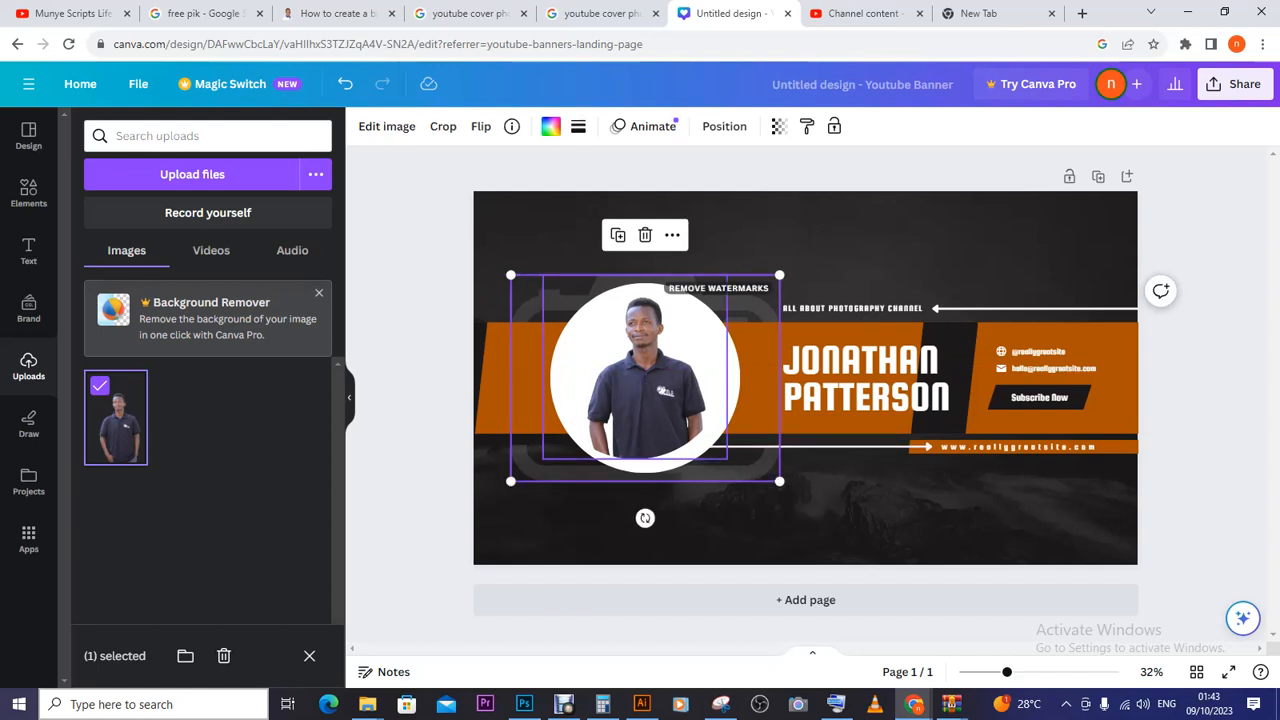
click(645, 380)
drag(645, 380, 649, 380)
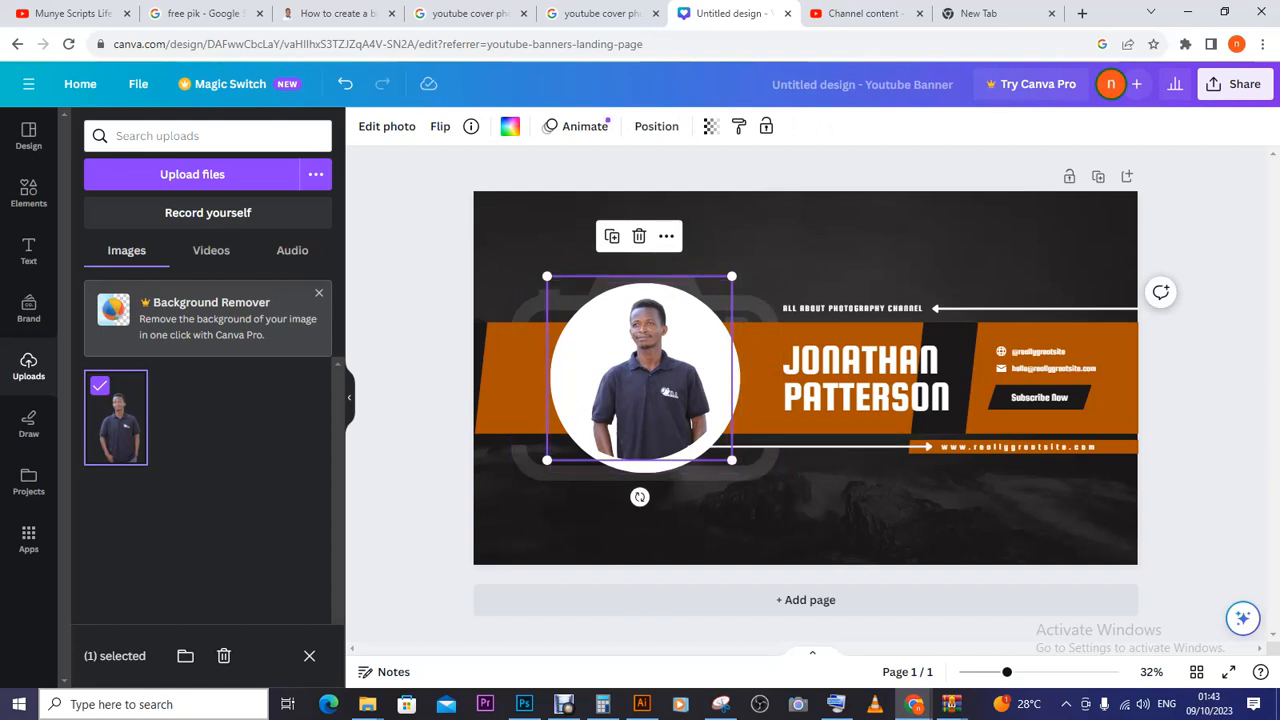
drag(649, 380, 645, 380)
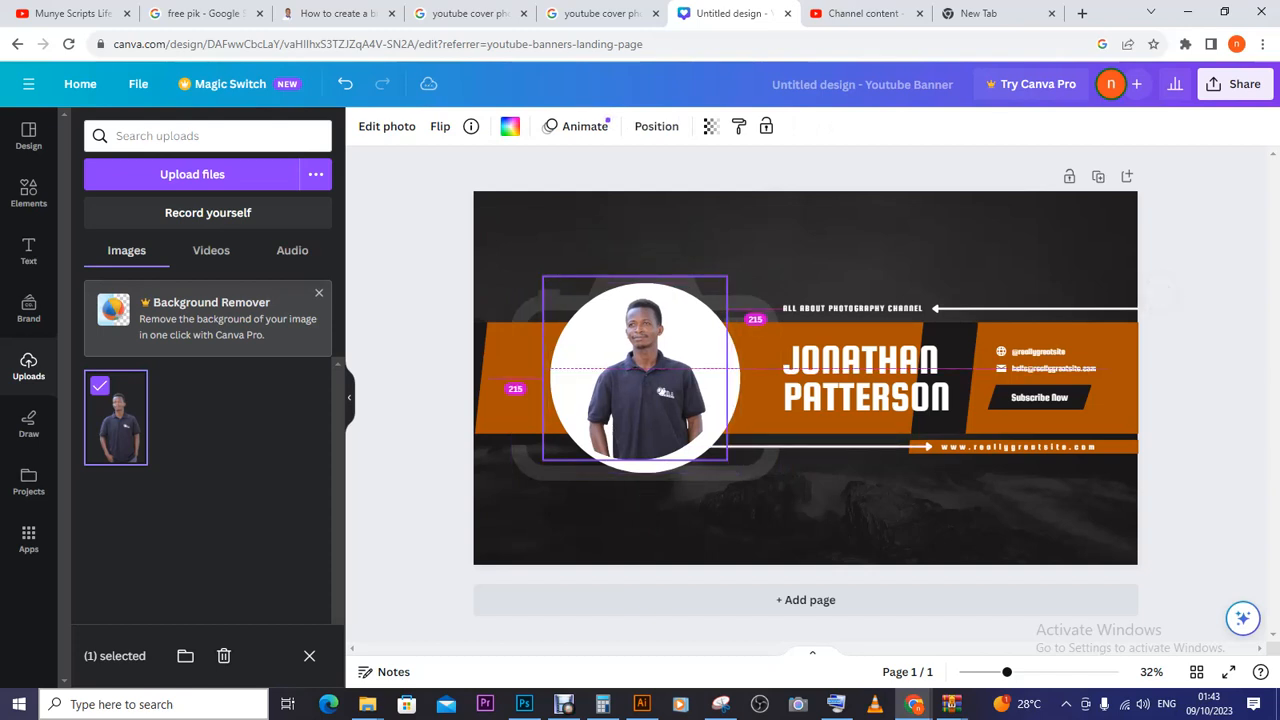
drag(728, 460, 732, 464)
drag(682, 370, 680, 364)
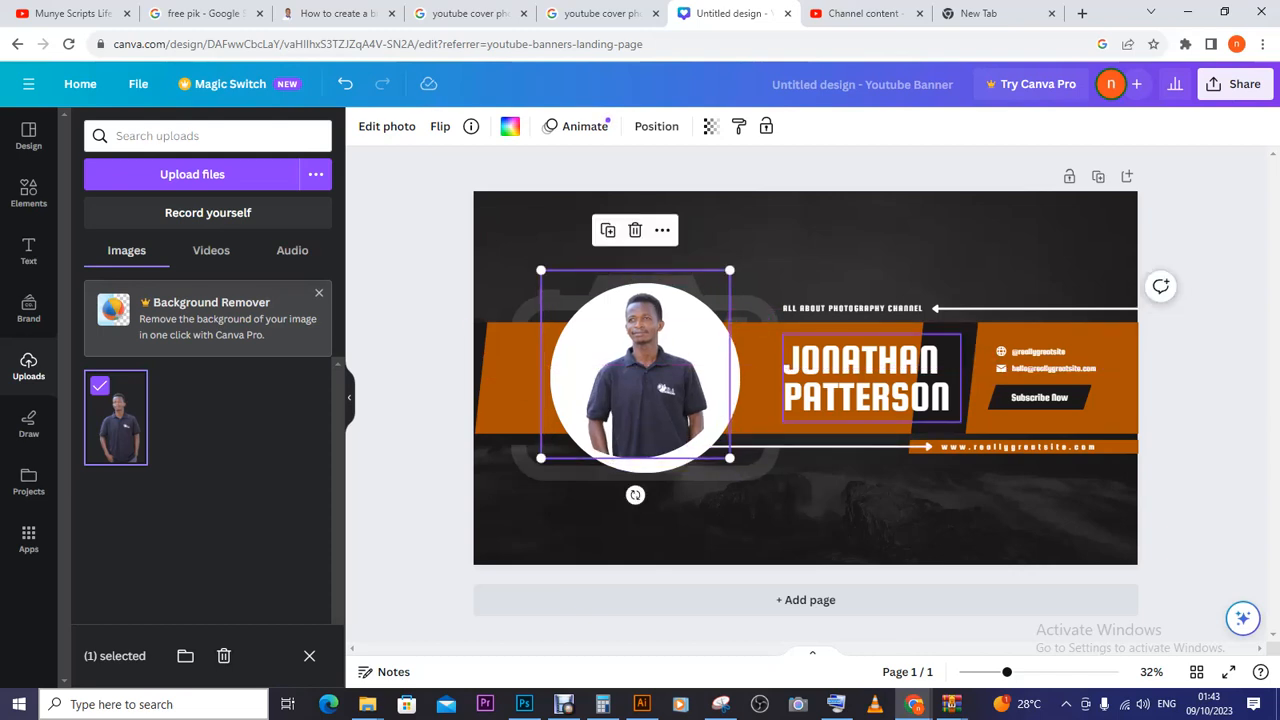
- Adjust how the photo is cropped inside the circle frame
click(871, 378)
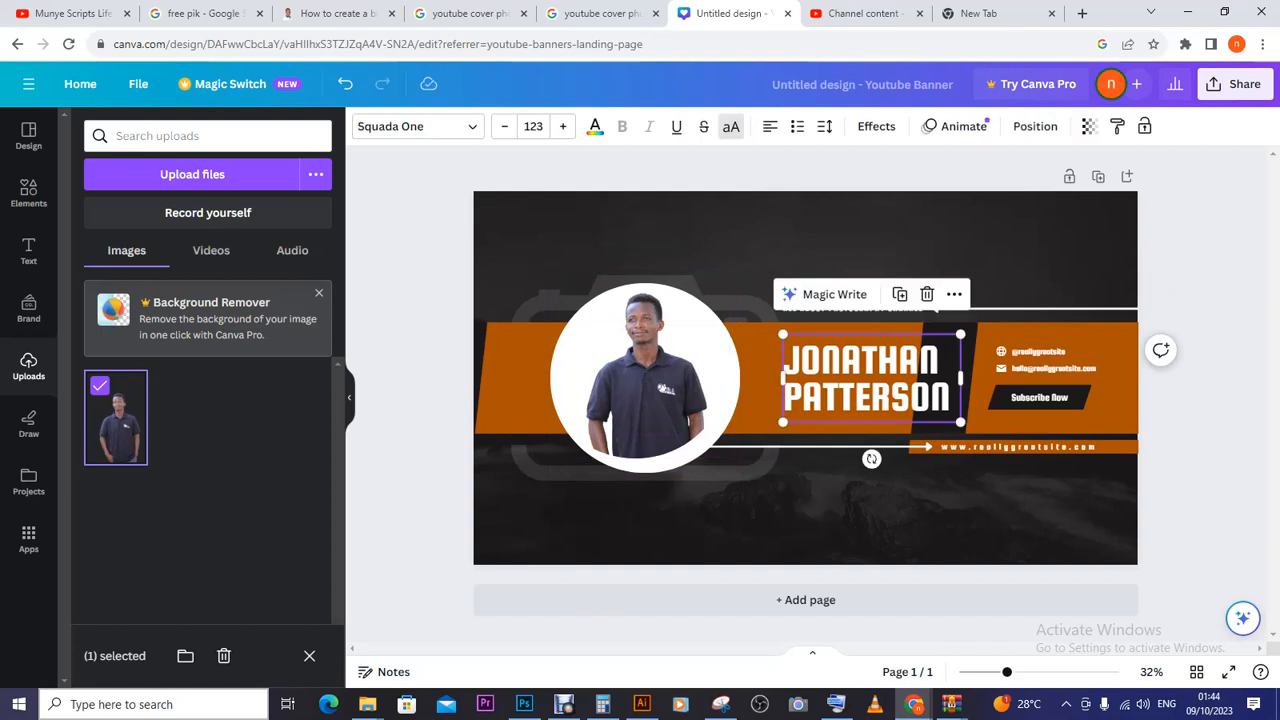
double_click(644, 378)
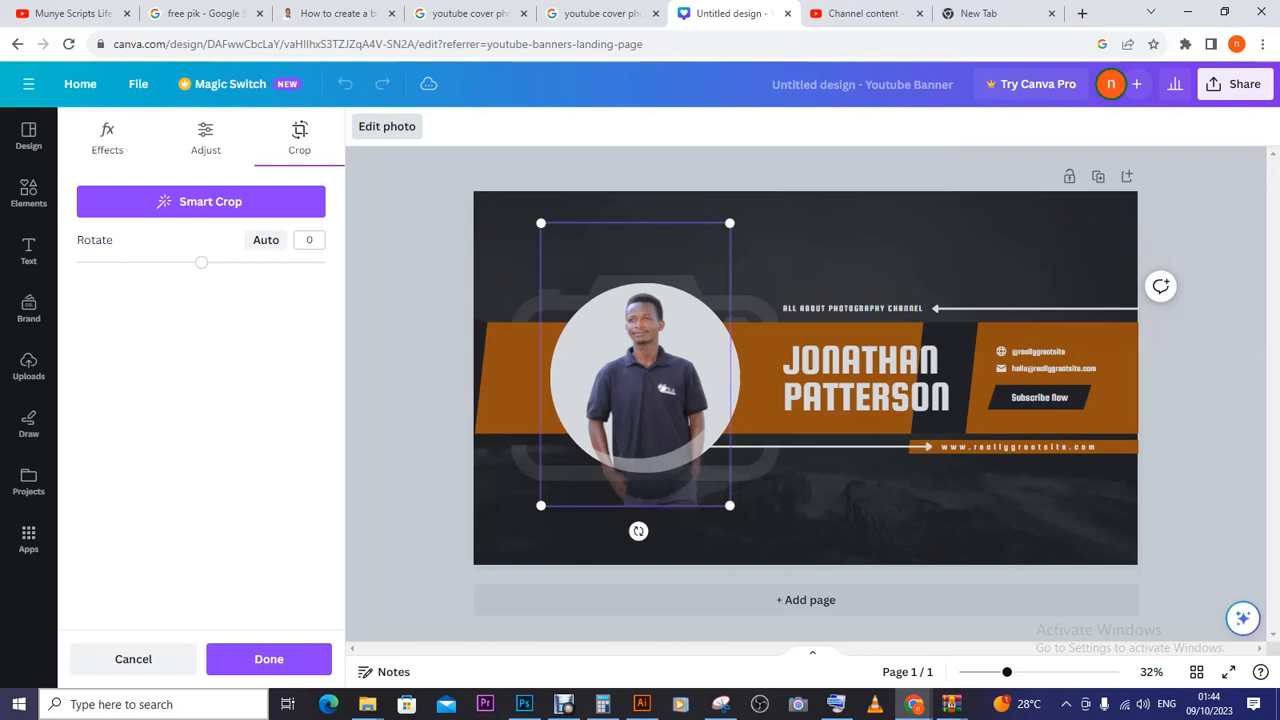
key(Return)
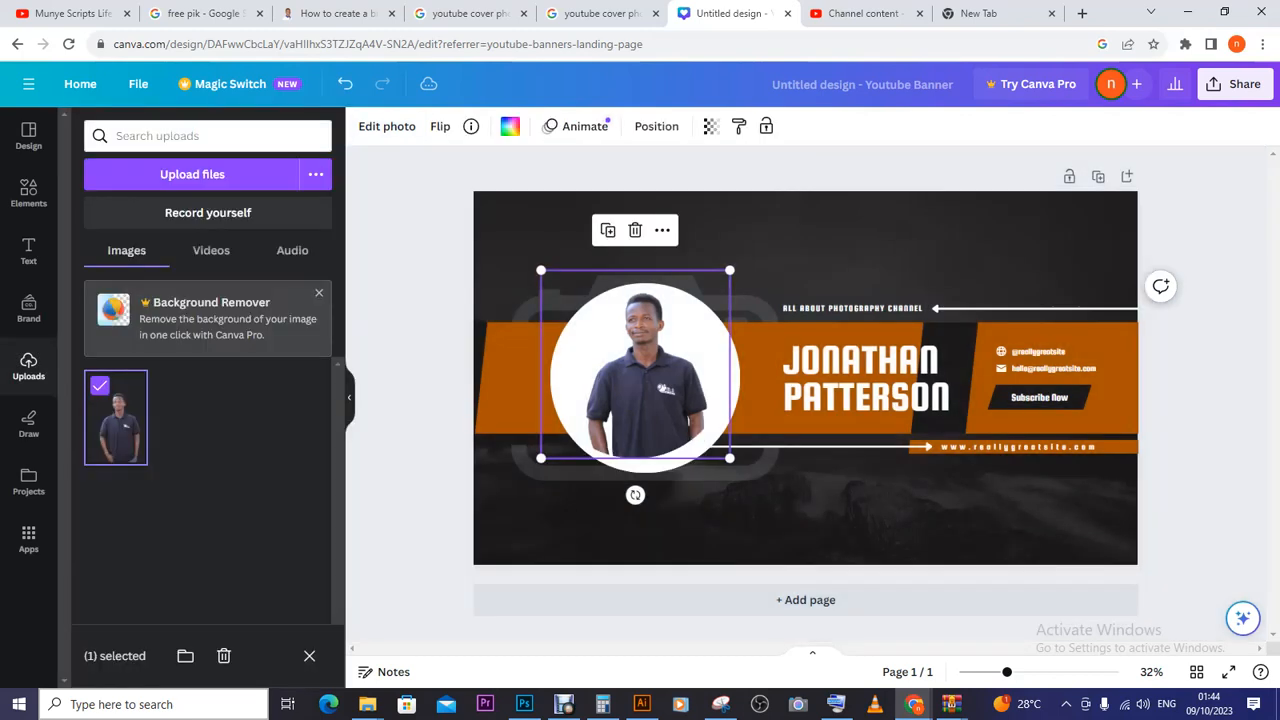
- Realign the white arrow line to the circle edge and narrow the white circle shape
click(690, 446)
drag(687, 447, 694, 458)
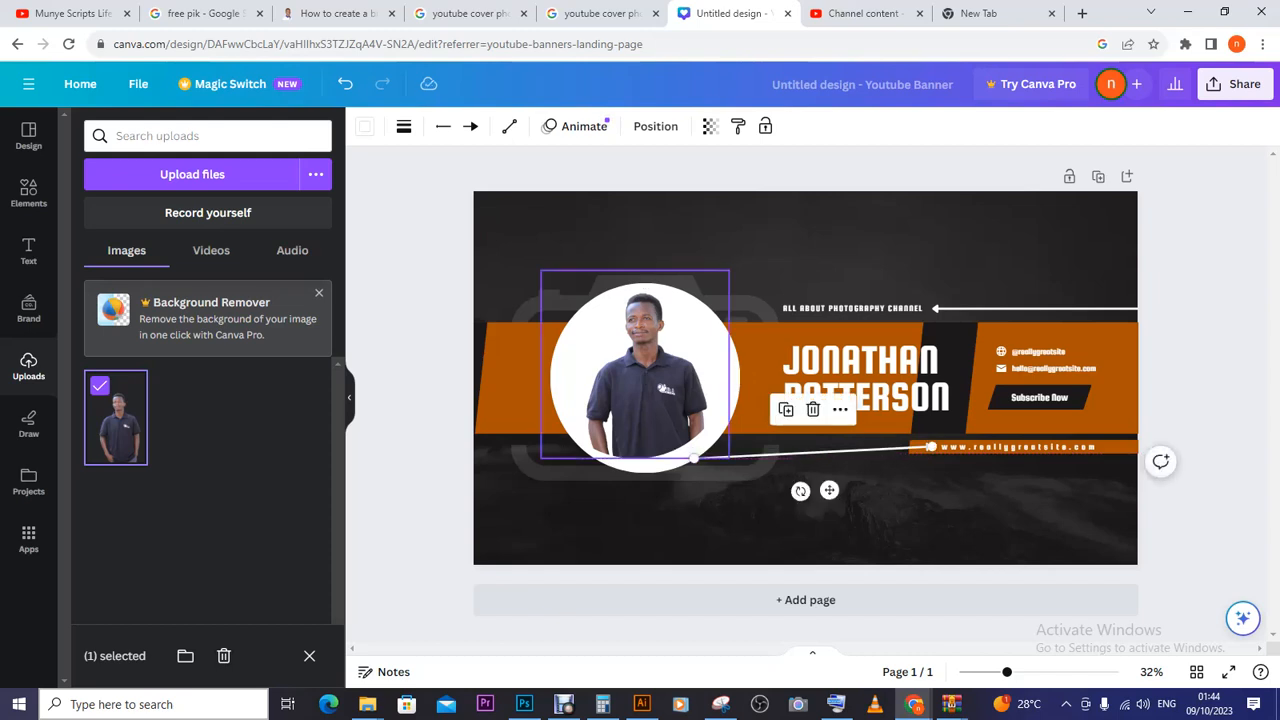
click(694, 458)
click(694, 463)
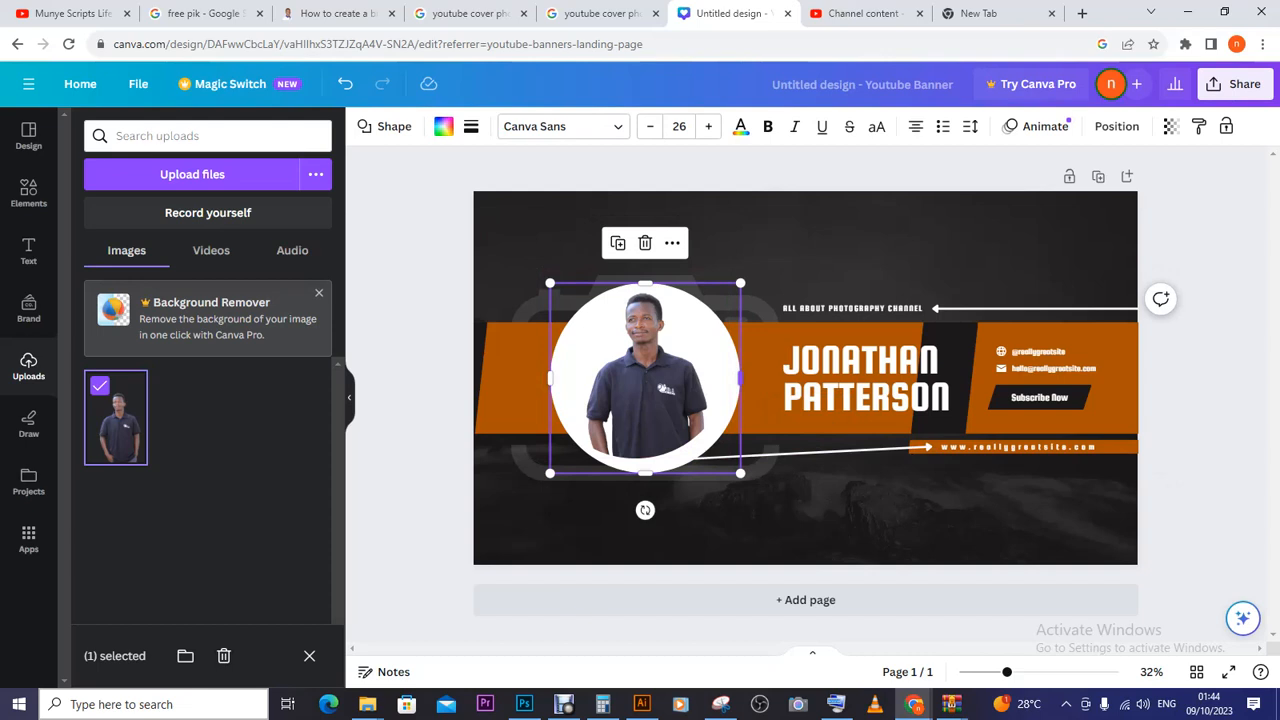
drag(740, 378, 738, 378)
click(645, 385)
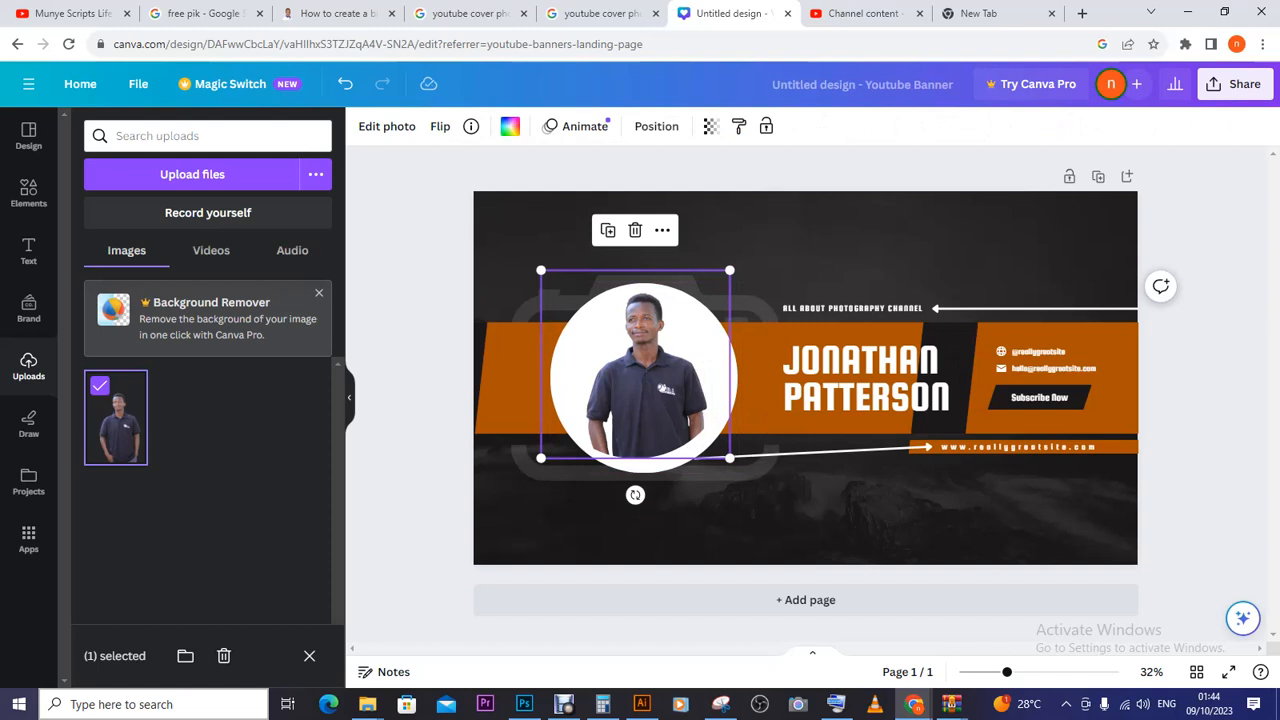
click(815, 453)
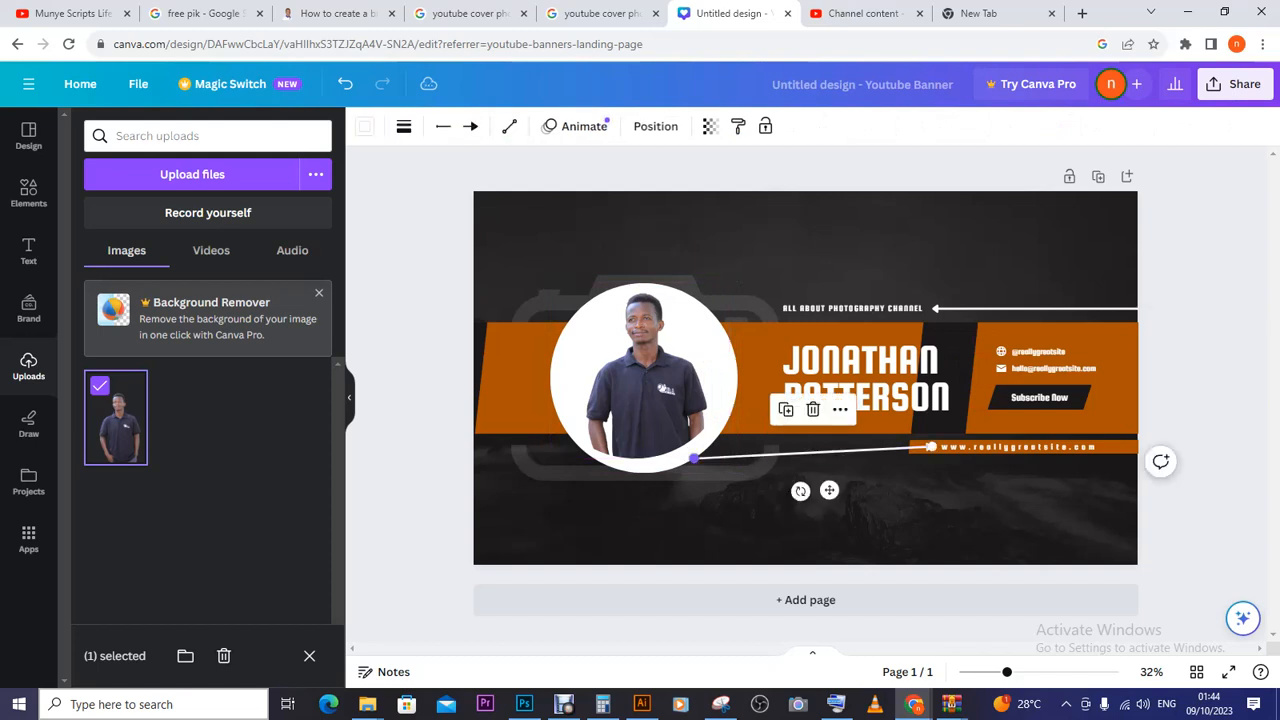
mouse_move(694, 458)
mouse_down()
mouse_move(721, 457)
mouse_move(719, 434)
mouse_move(707, 447)
mouse_up()
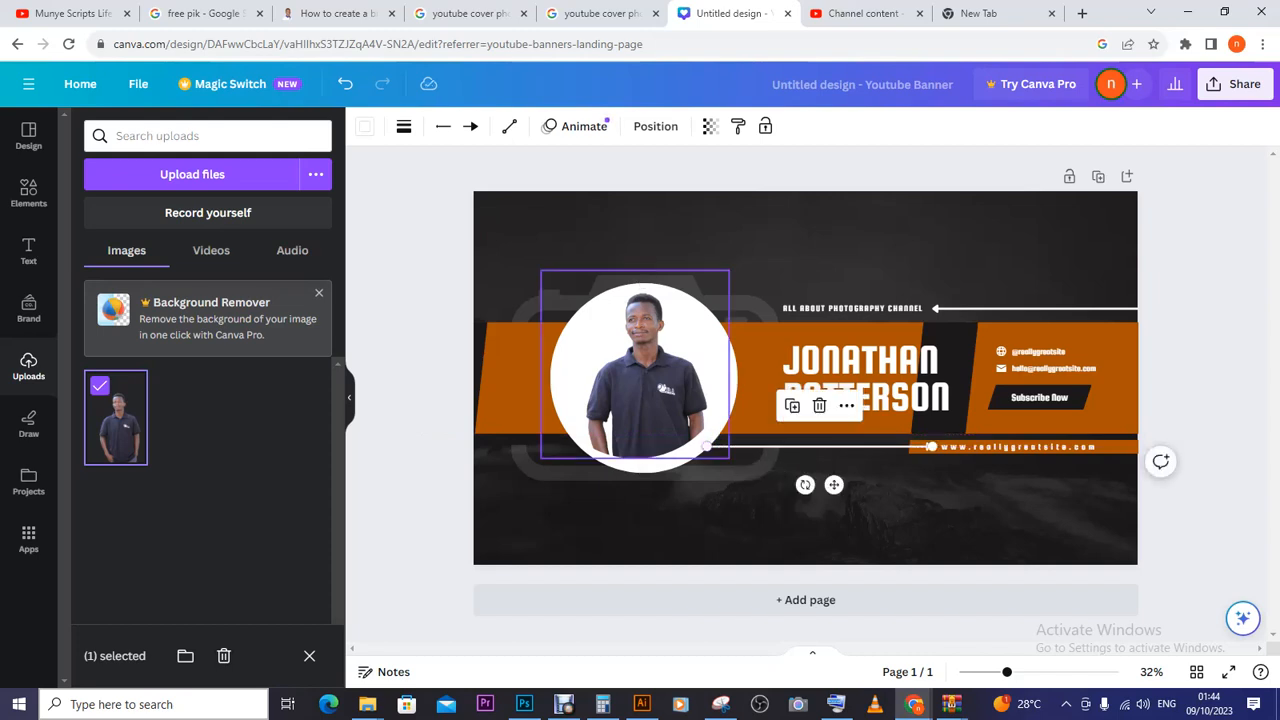
click(707, 446)
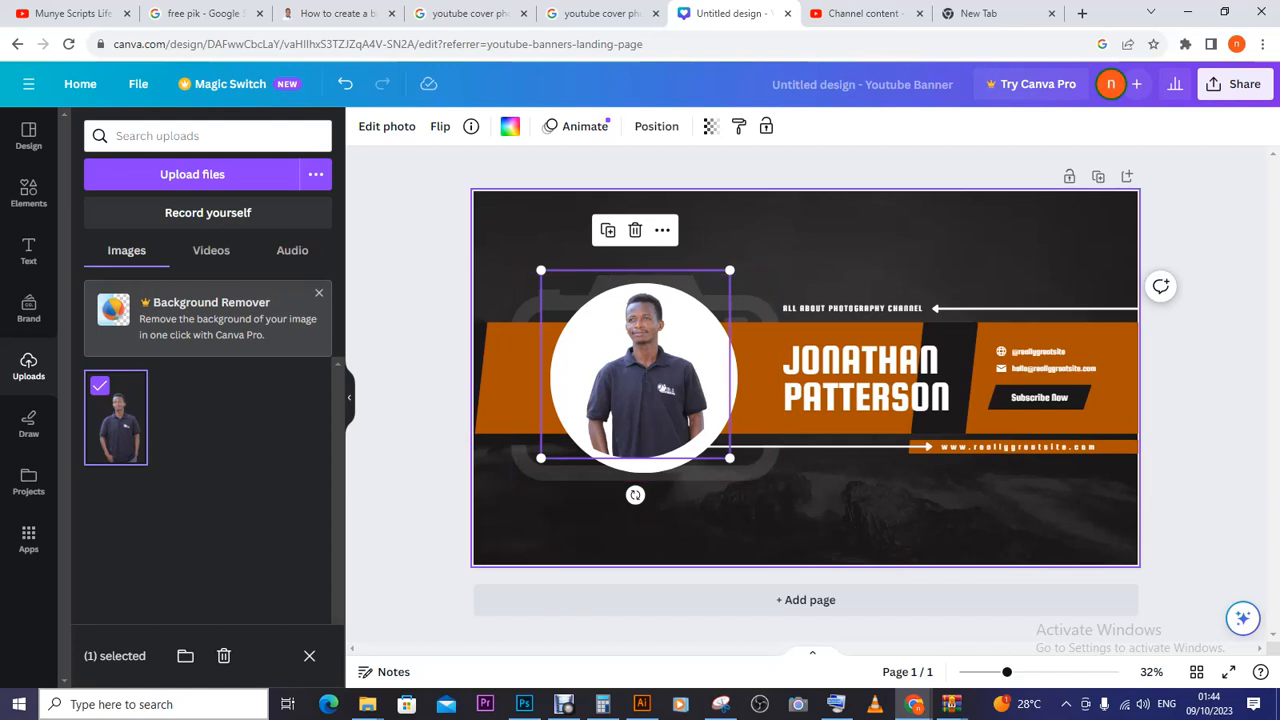
click(805, 515)
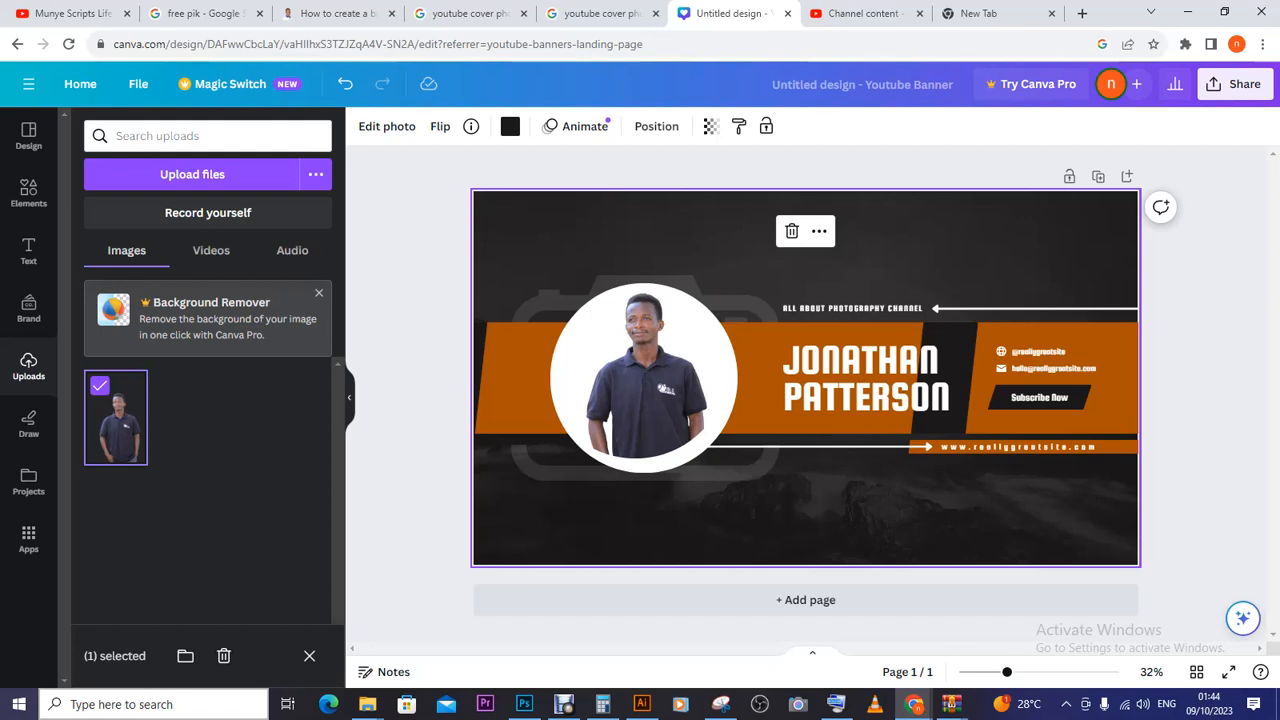
- Enlarge the JONATHAN PATTERSON name to size 144, centre it, and nudge the photo right
click(866, 378)
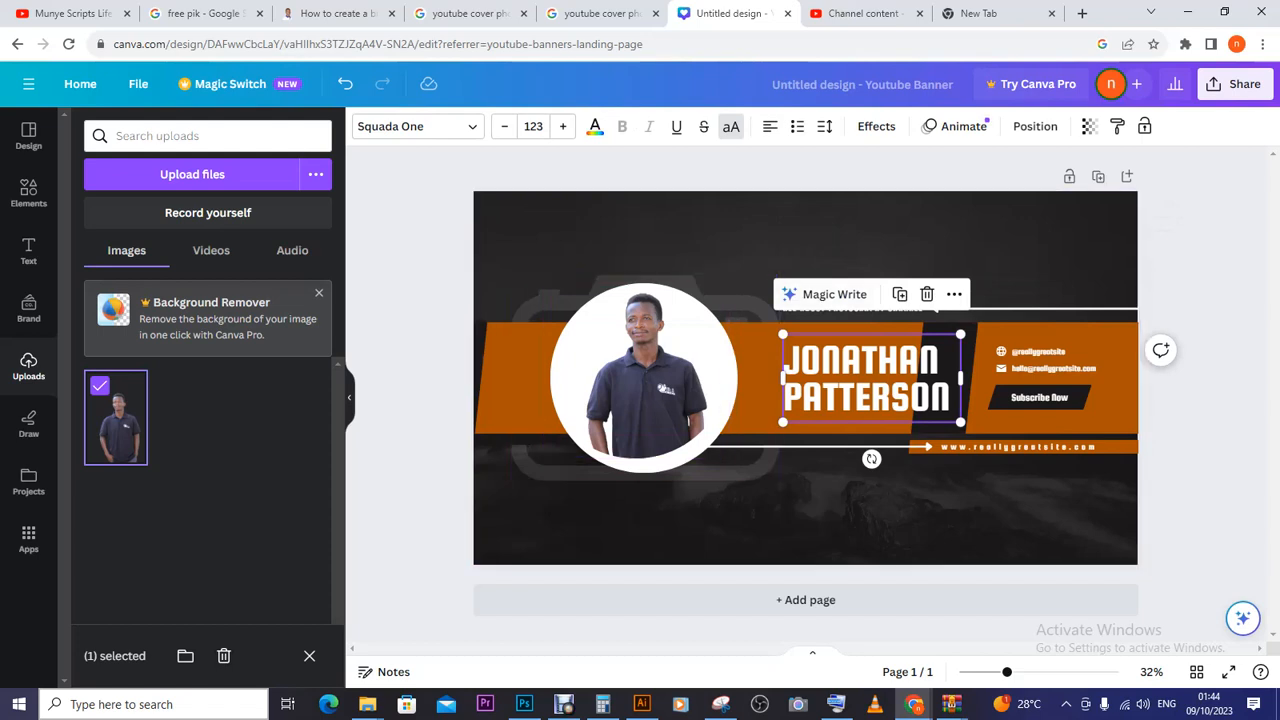
click(821, 357)
click(821, 357)
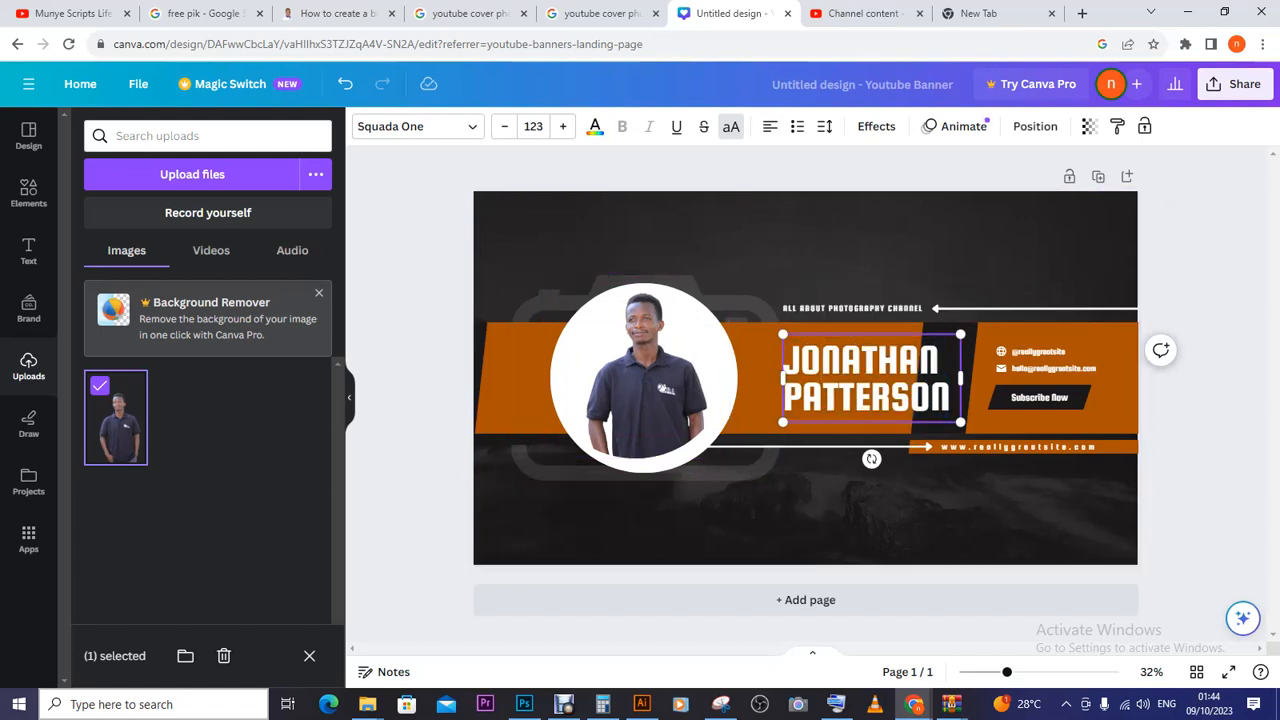
key(ctrl+a)
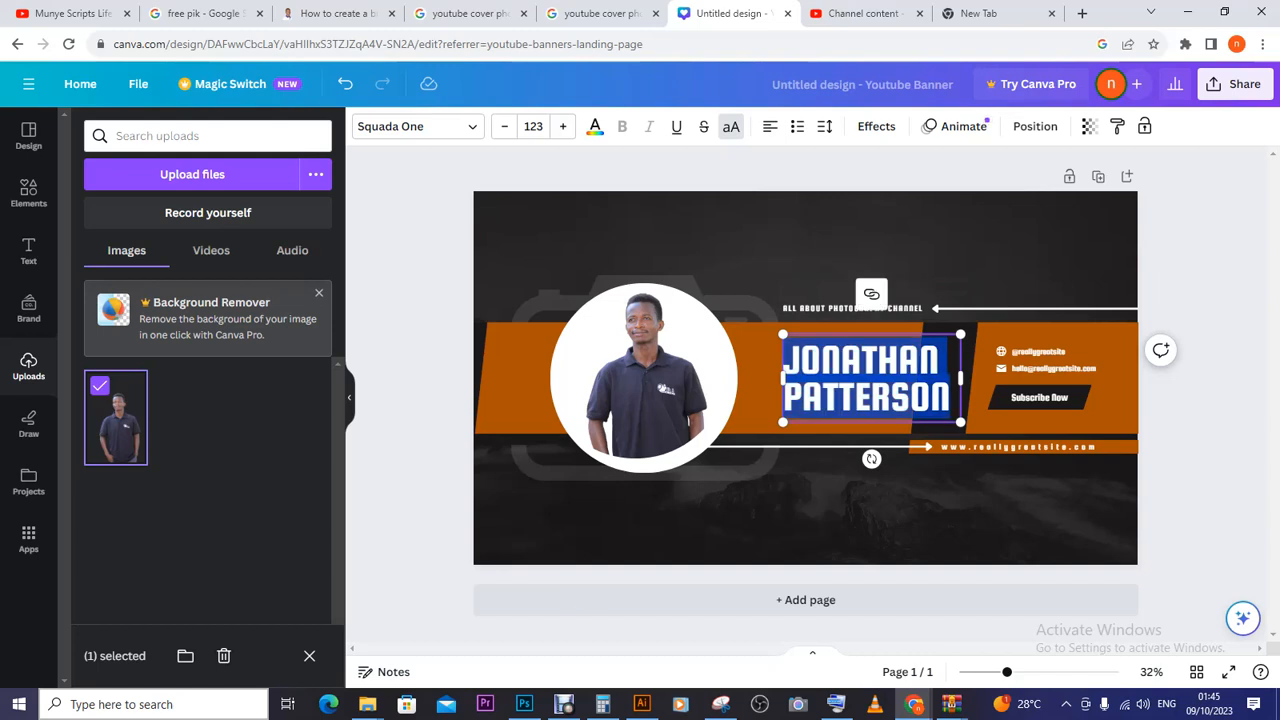
drag(782, 334, 752, 320)
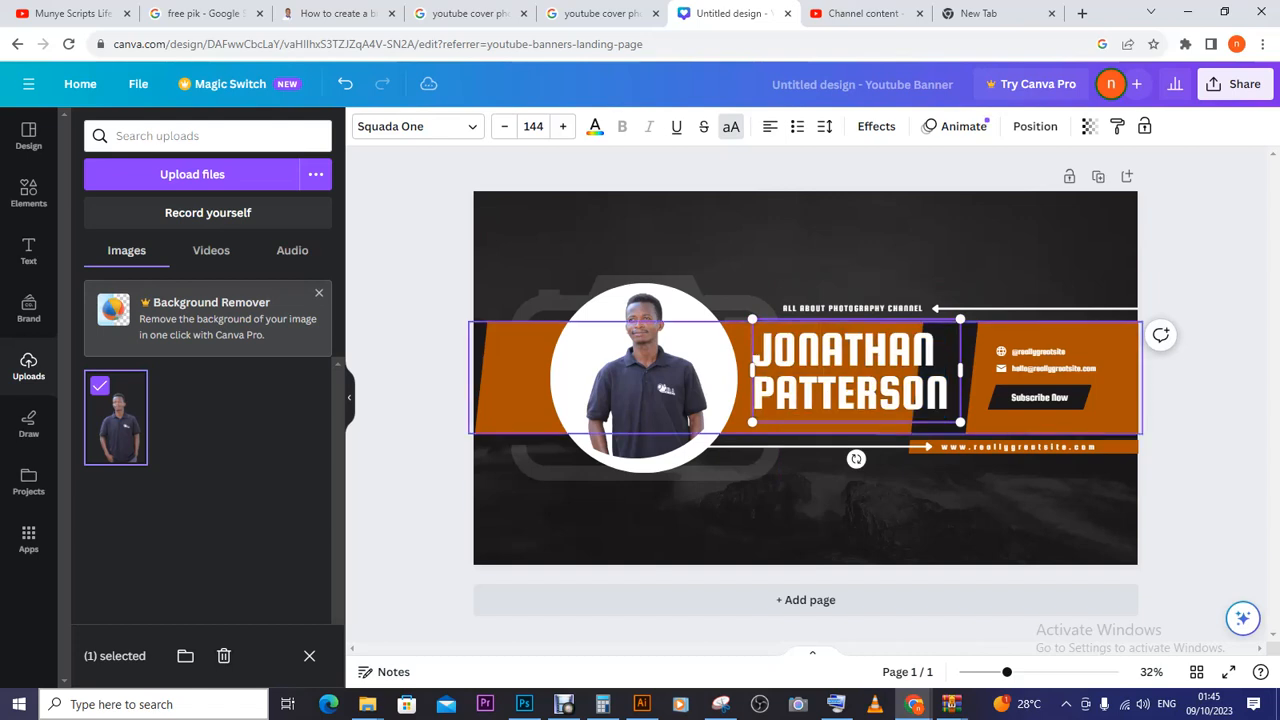
drag(856, 422, 854, 428)
drag(856, 352, 812, 346)
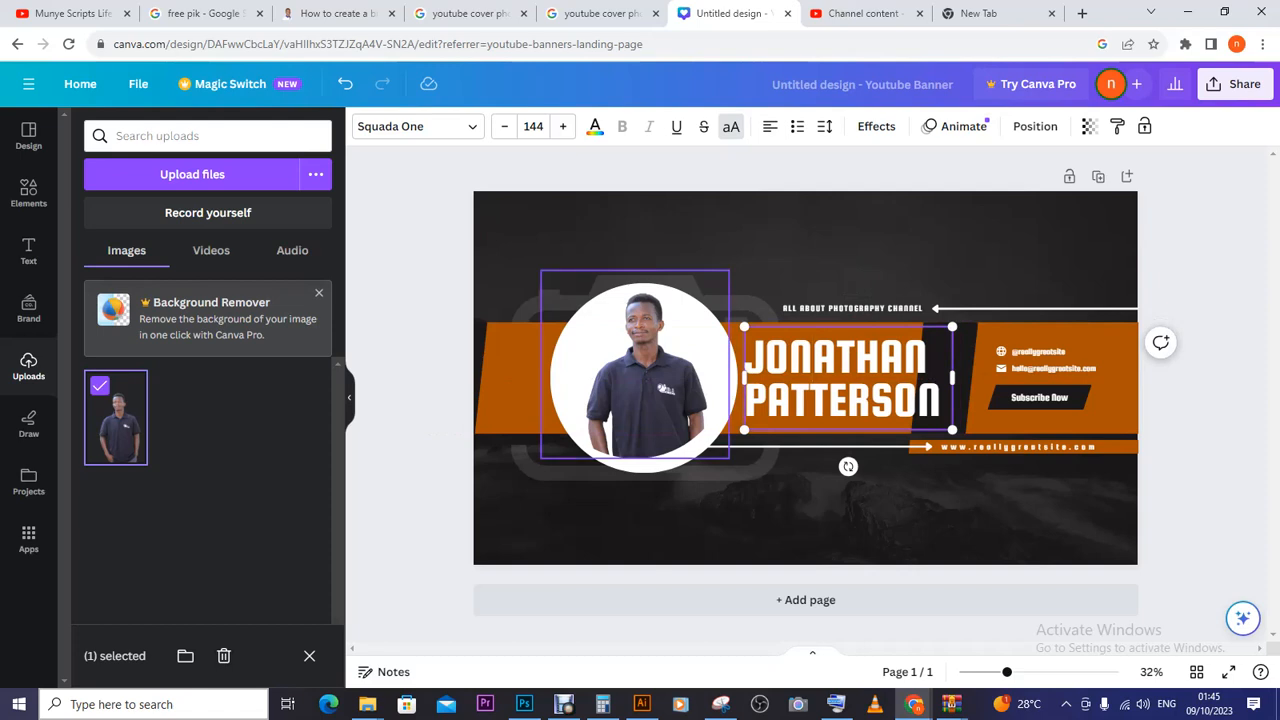
click(635, 364)
mouse_move(635, 364)
mouse_down()
mouse_move(595, 368)
mouse_move(642, 368)
mouse_up()
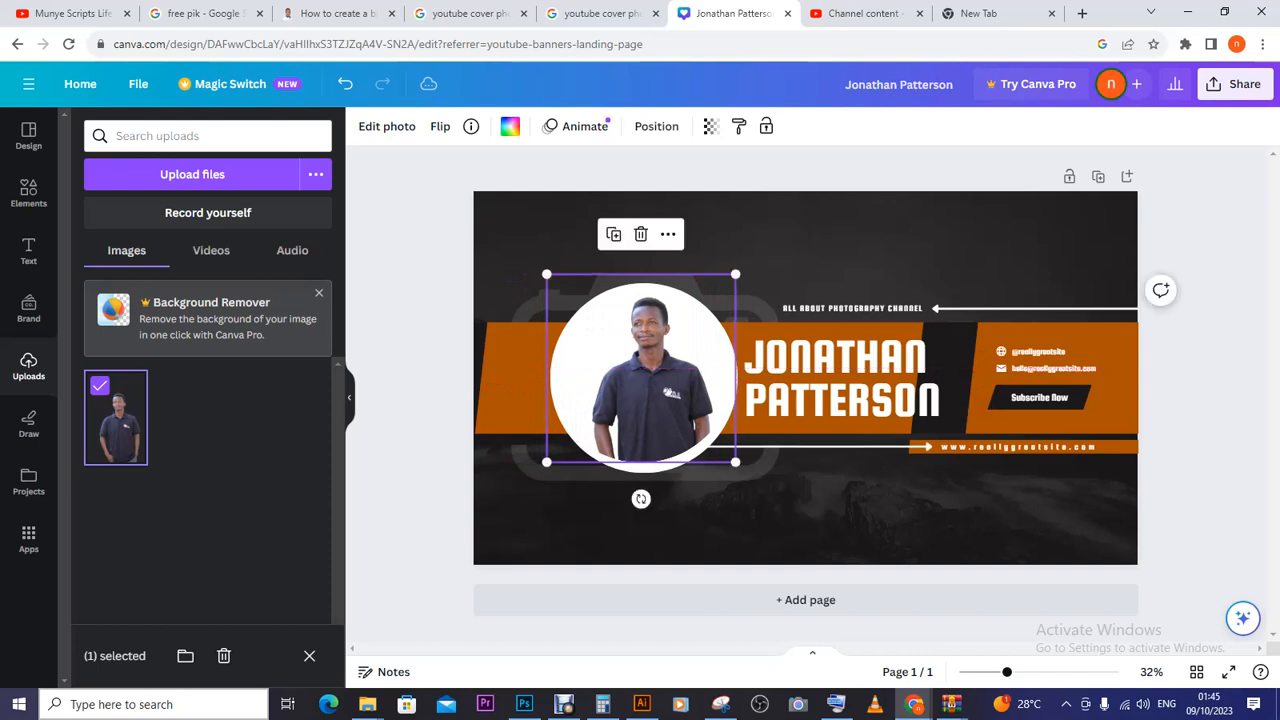
- Move the camera image behind the photo to the left
click(805, 327)
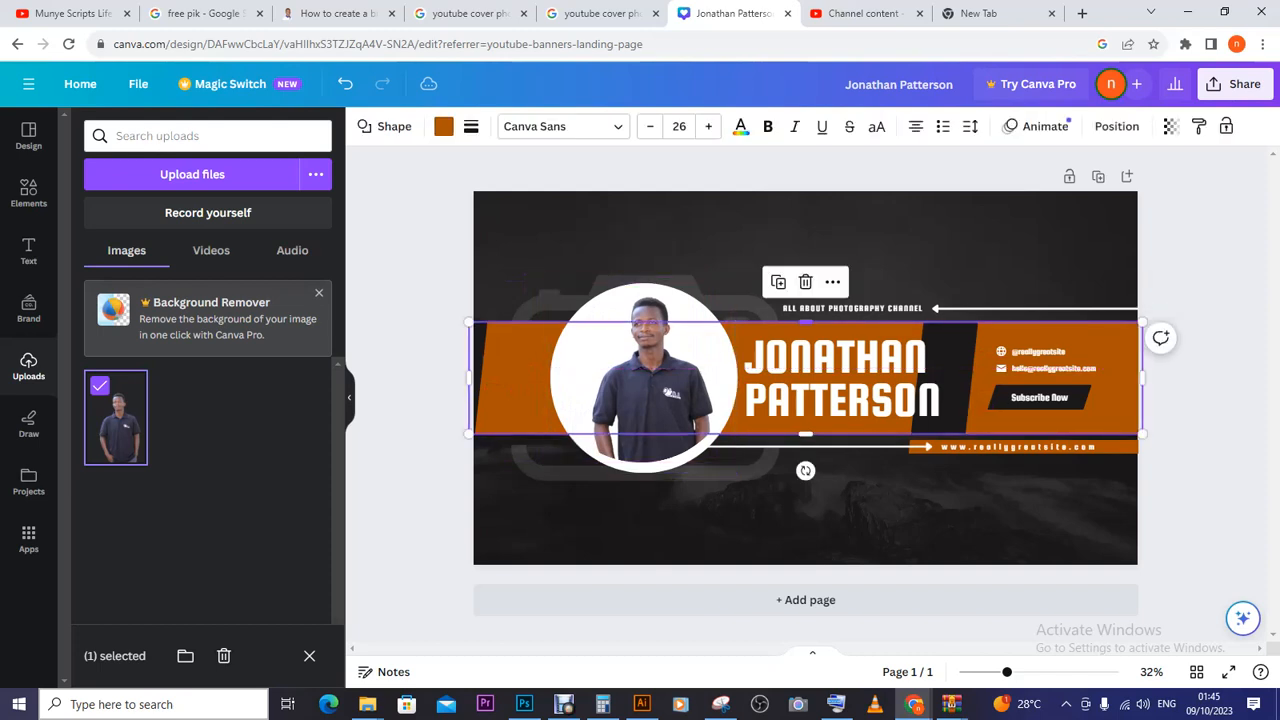
click(642, 368)
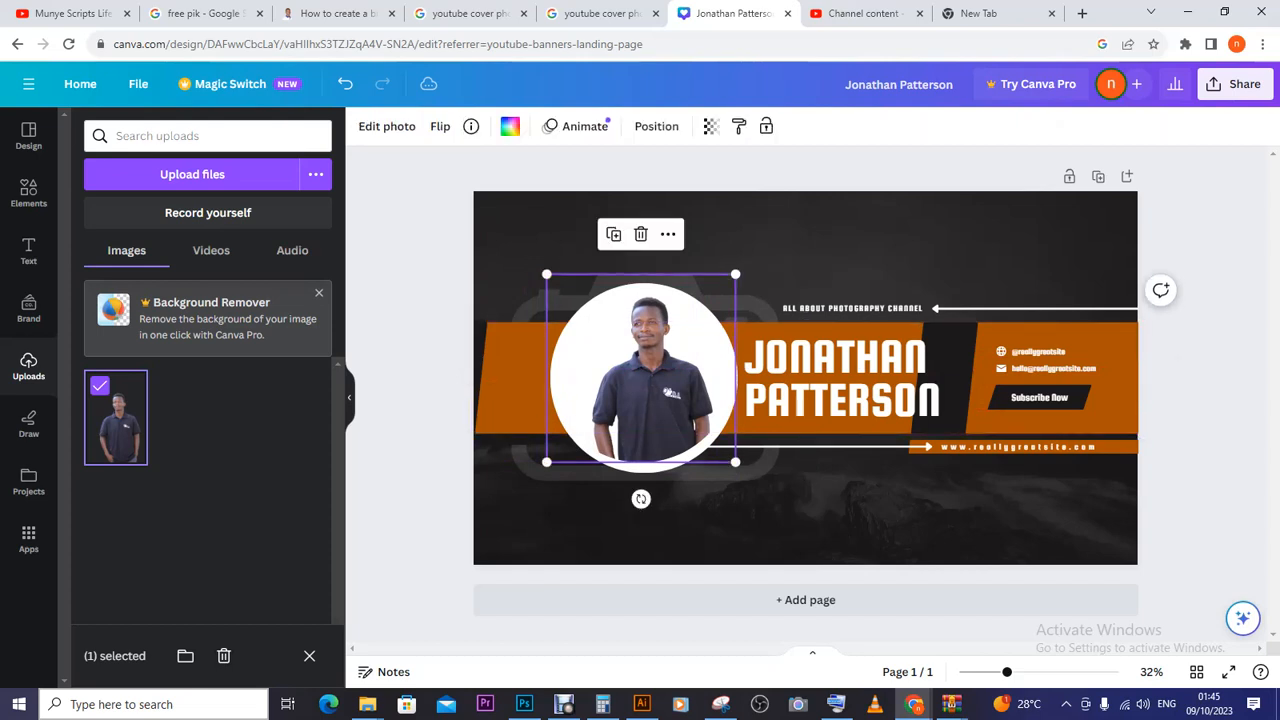
click(758, 462)
drag(778, 402, 755, 393)
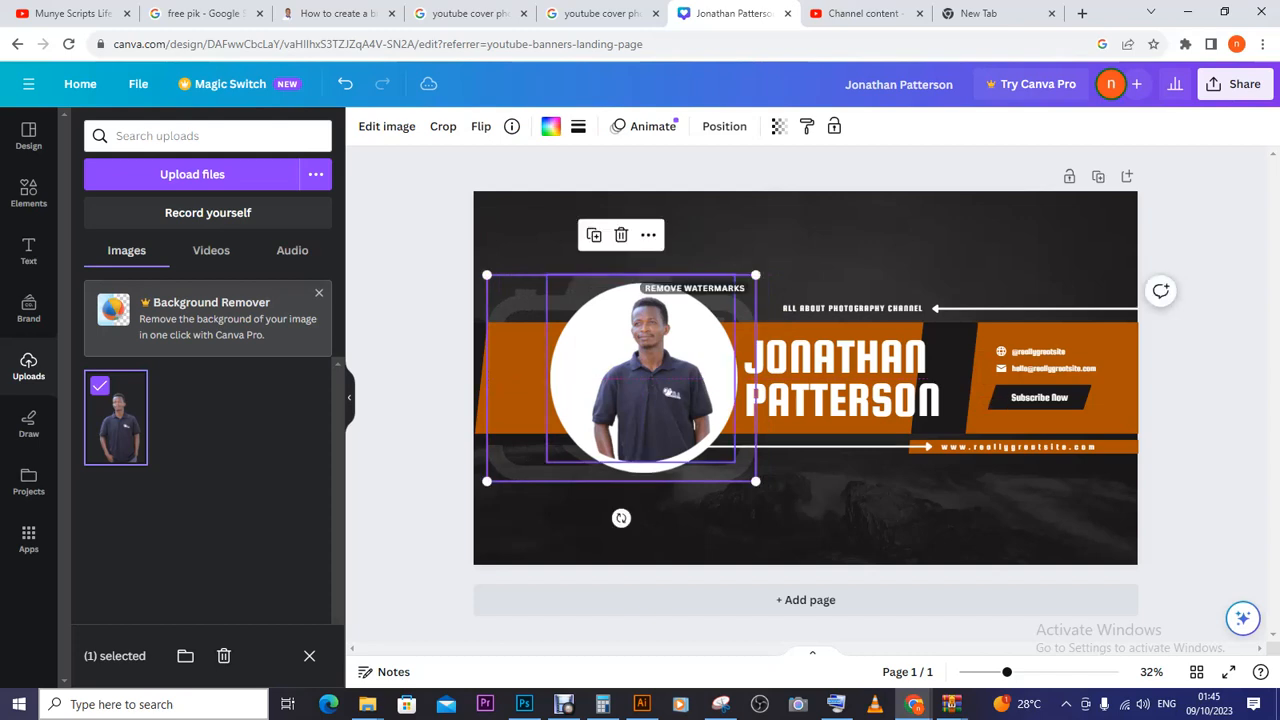
- Shift the photo and white circle left, fine-tuning with arrow-key nudges until centred
click(641, 378)
drag(641, 378, 608, 380)
click(718, 378)
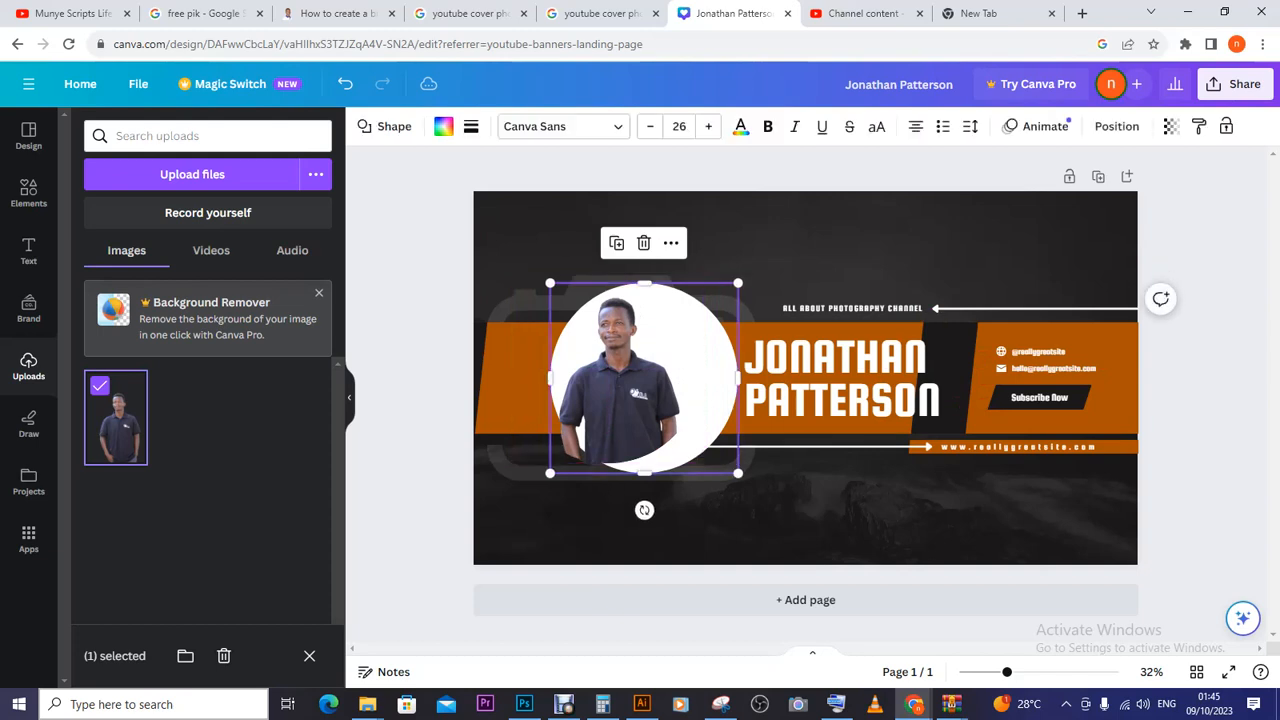
drag(718, 378, 690, 374)
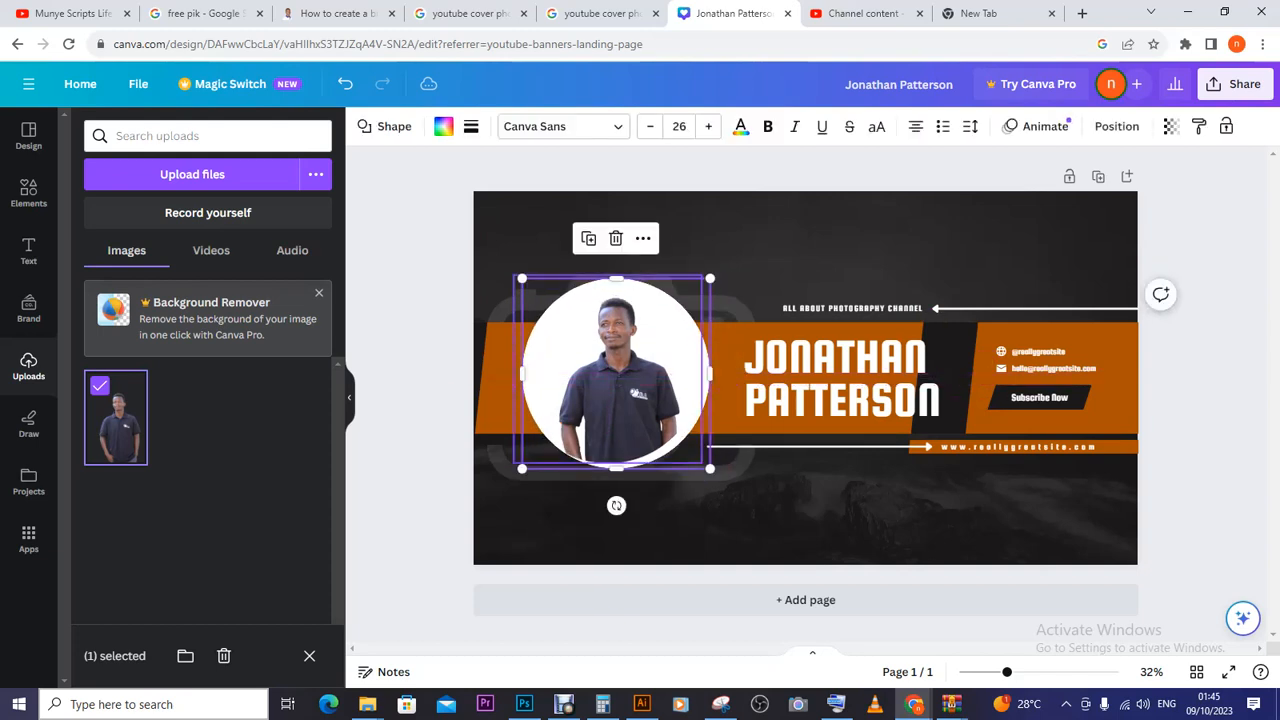
click(616, 374)
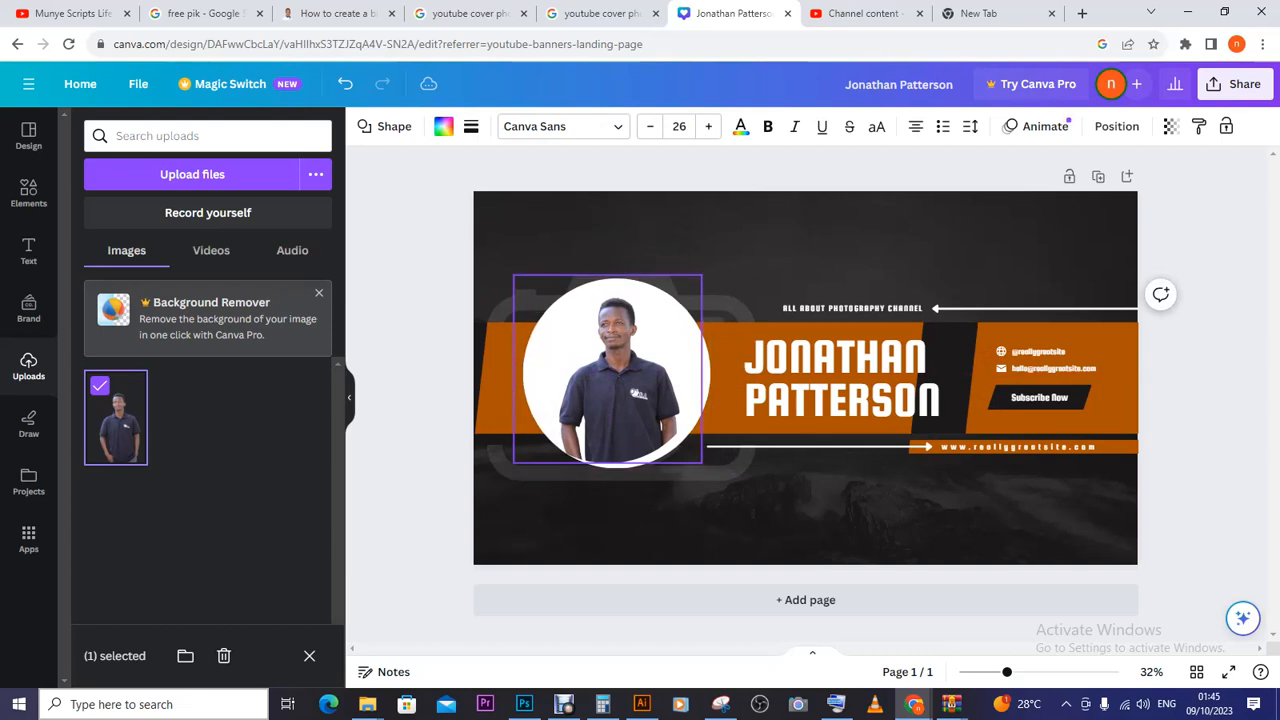
key(Left)
key(Left)
key(Left)
key(Left)
key(Left)
key(Left)
key(Left)
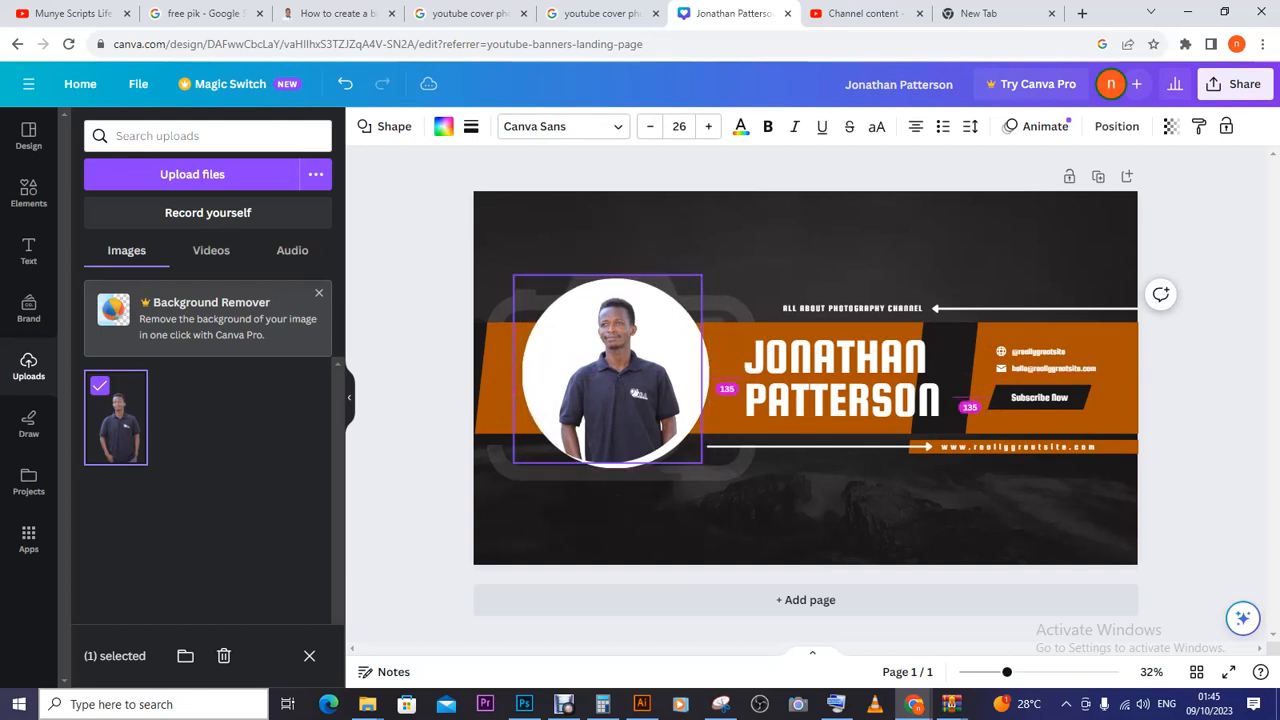
key(Left)
key(Left)
key(Left)
key(Left)
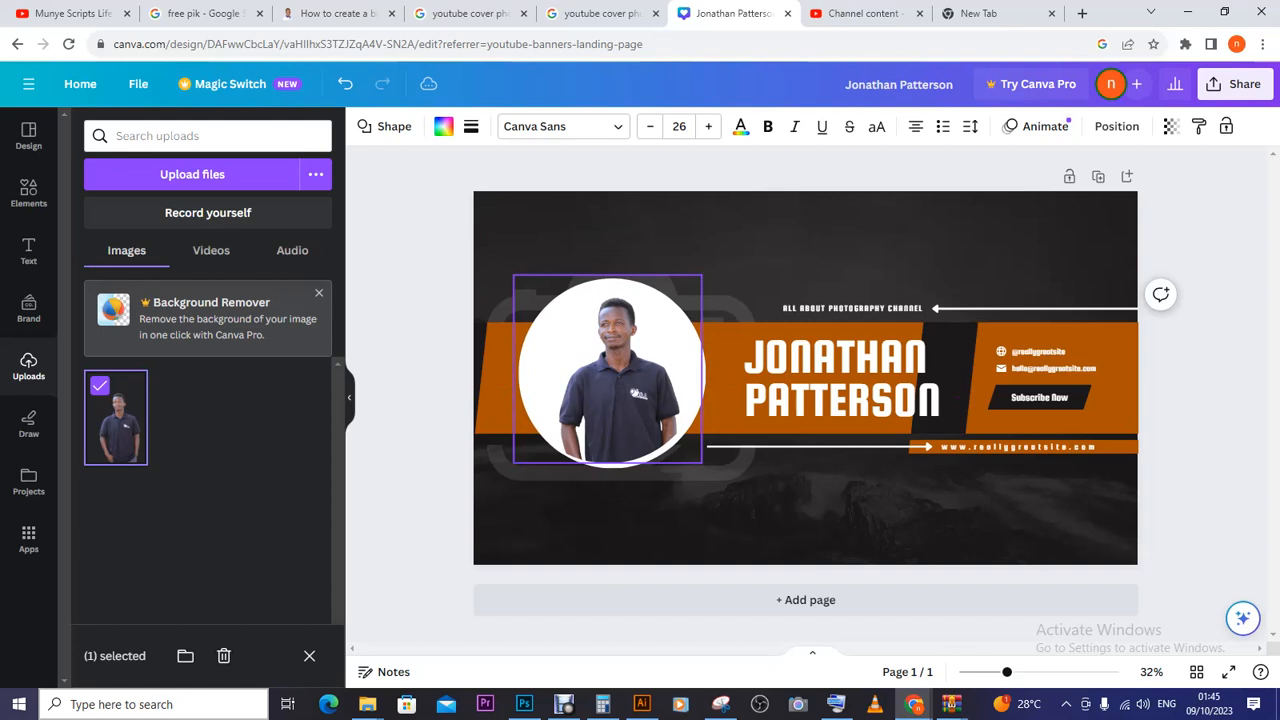
key(Left)
key(Left)
key(Left)
key(Left)
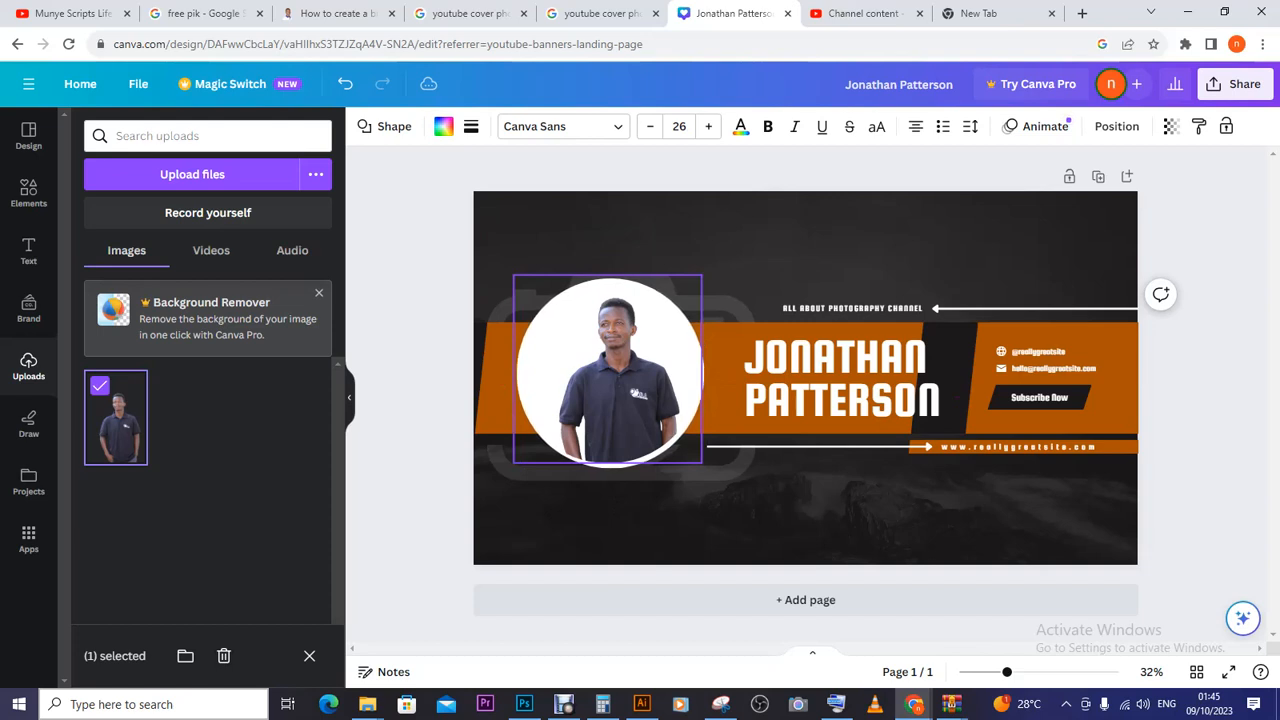
key(Right)
key(Right)
key(Right)
key(Right)
key(Right)
key(Right)
key(Right)
key(Right)
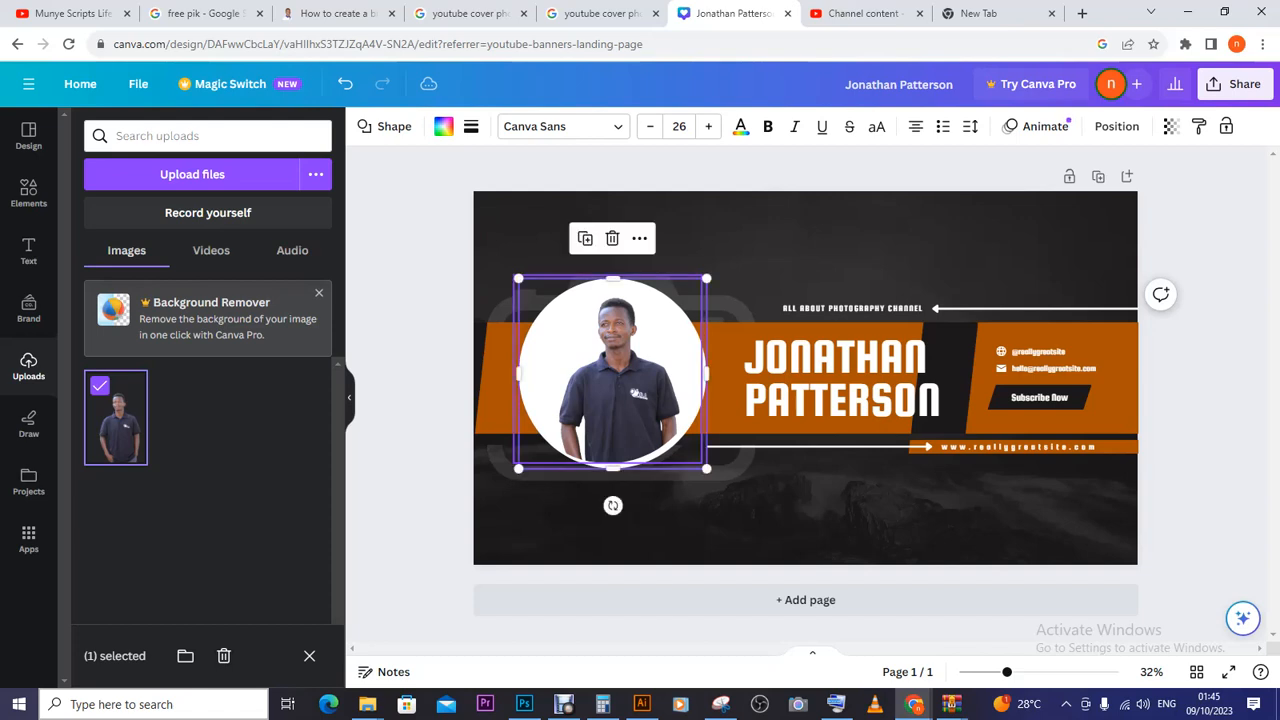
click(842, 378)
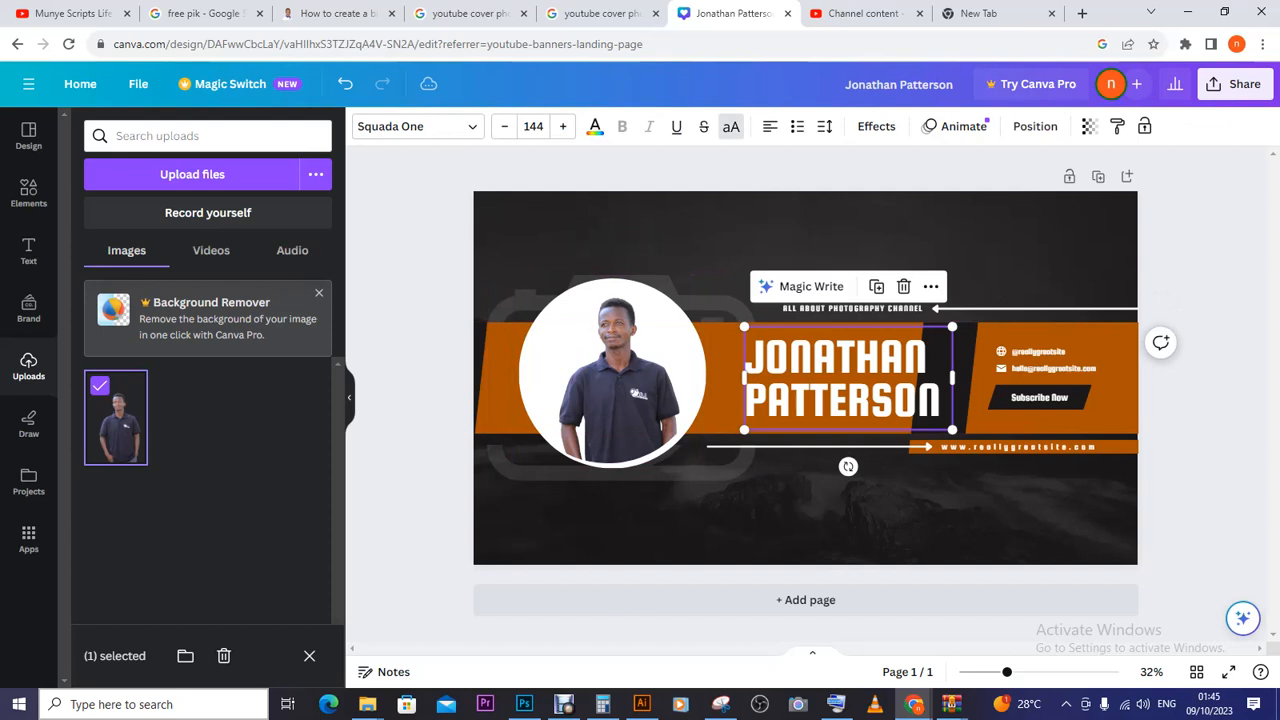
- Select all the name heading text and widen its text box to the left
click(28, 250)
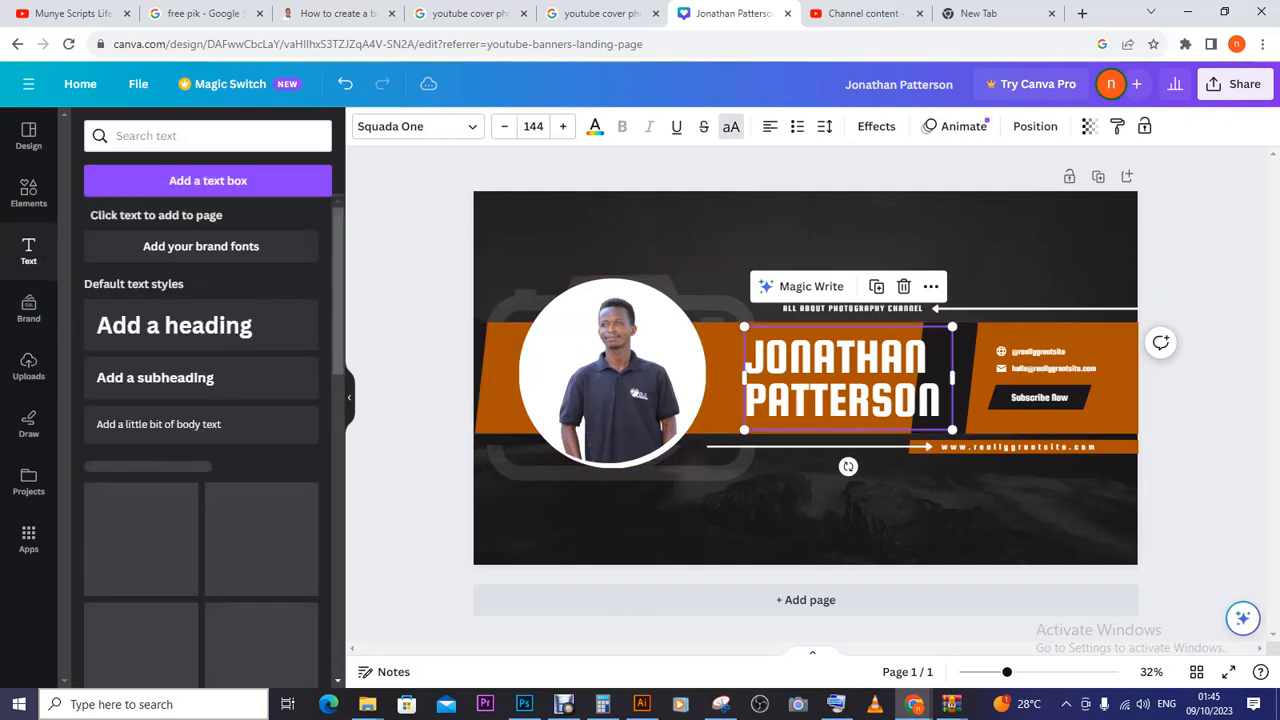
click(789, 356)
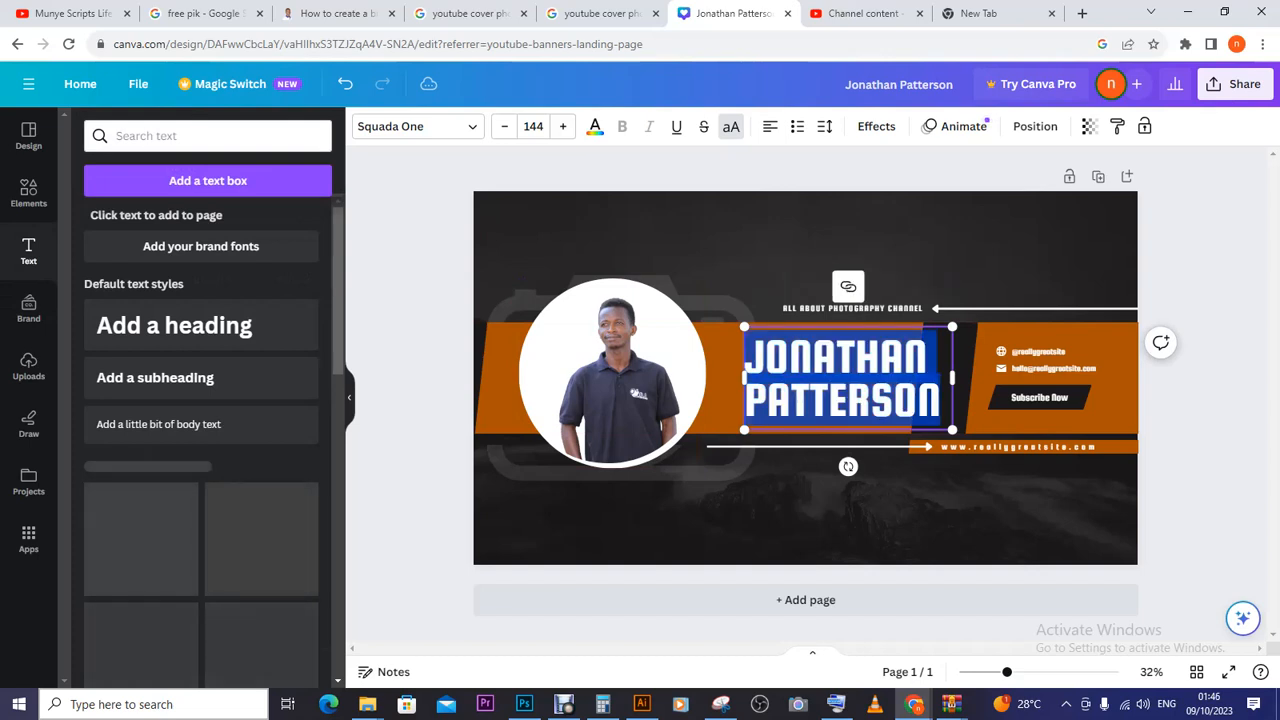
click(789, 356)
key(ctrl+a)
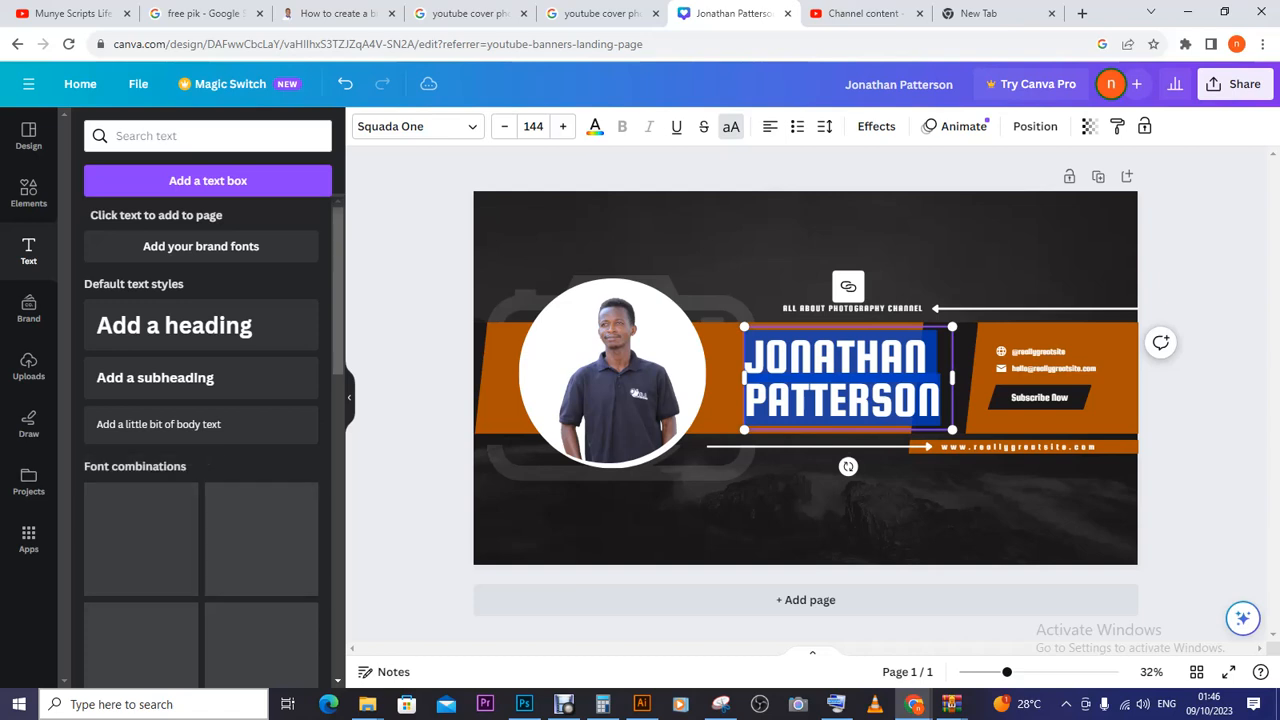
drag(744, 378, 713, 378)
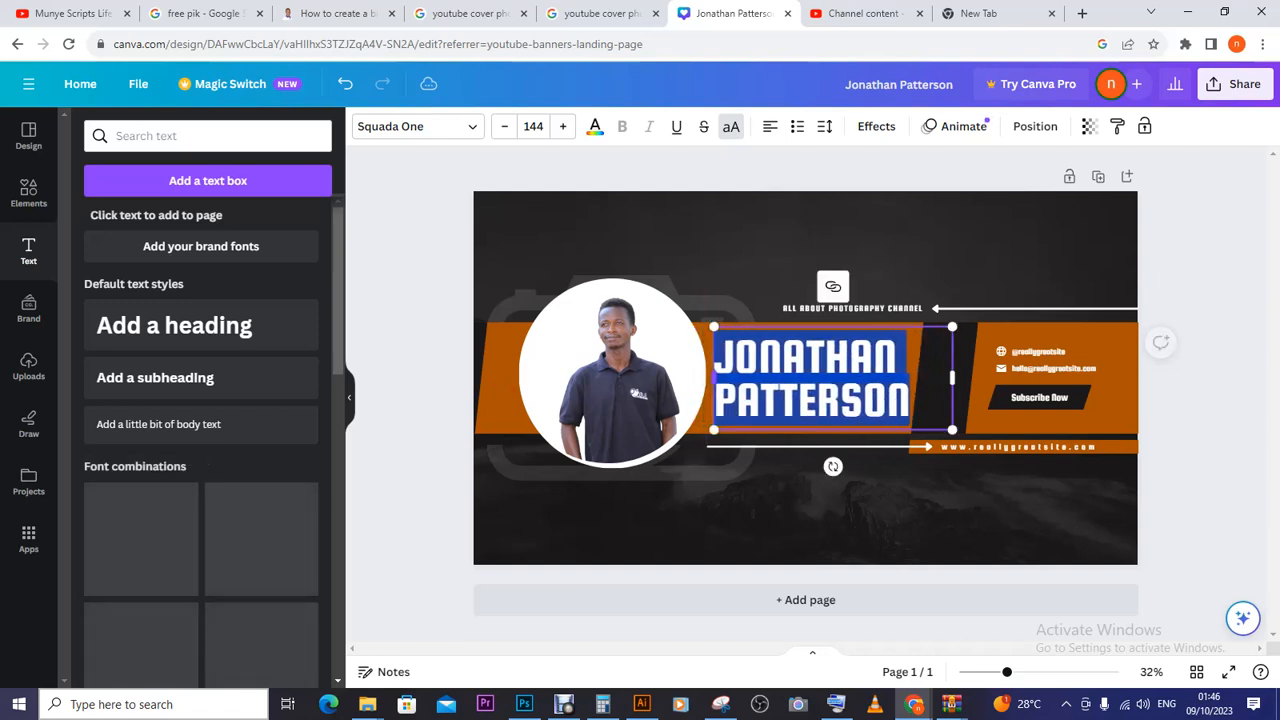
click(733, 357)
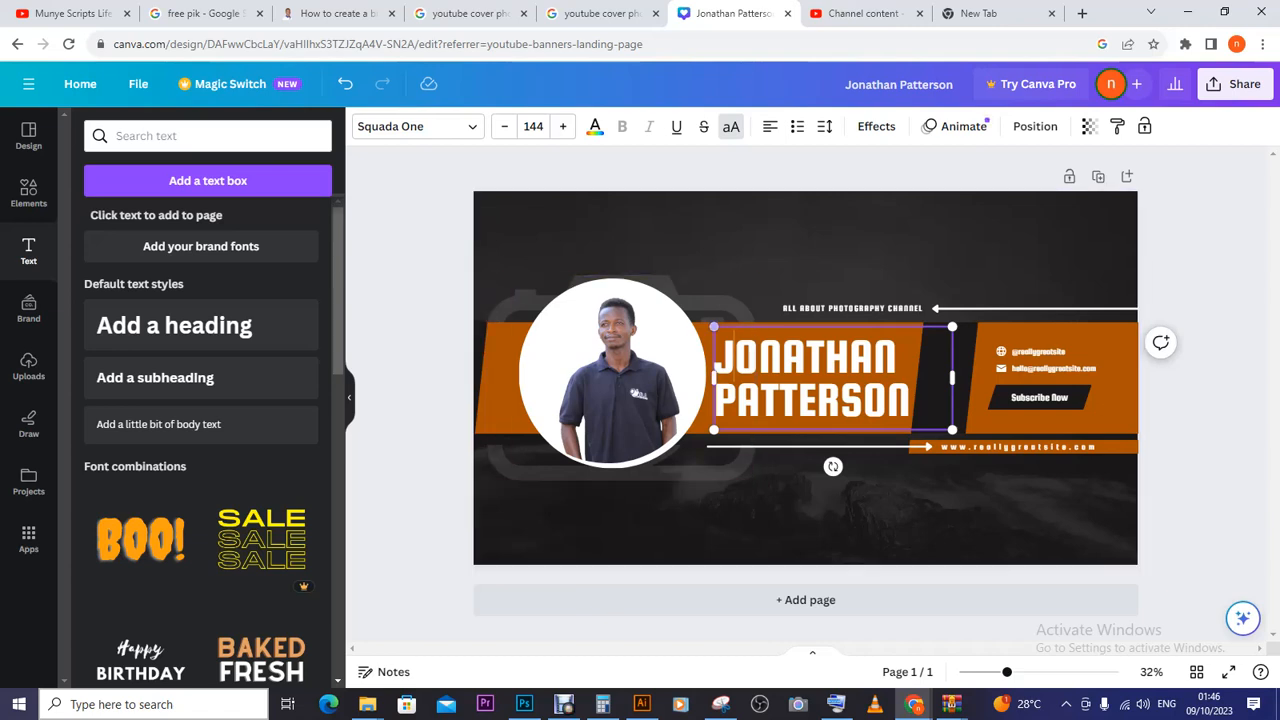
- Scale the Squada One heading up to 146 and position it beside the photo
mouse_move(713, 327)
mouse_down()
mouse_move(685, 315)
mouse_move(711, 326)
mouse_up()
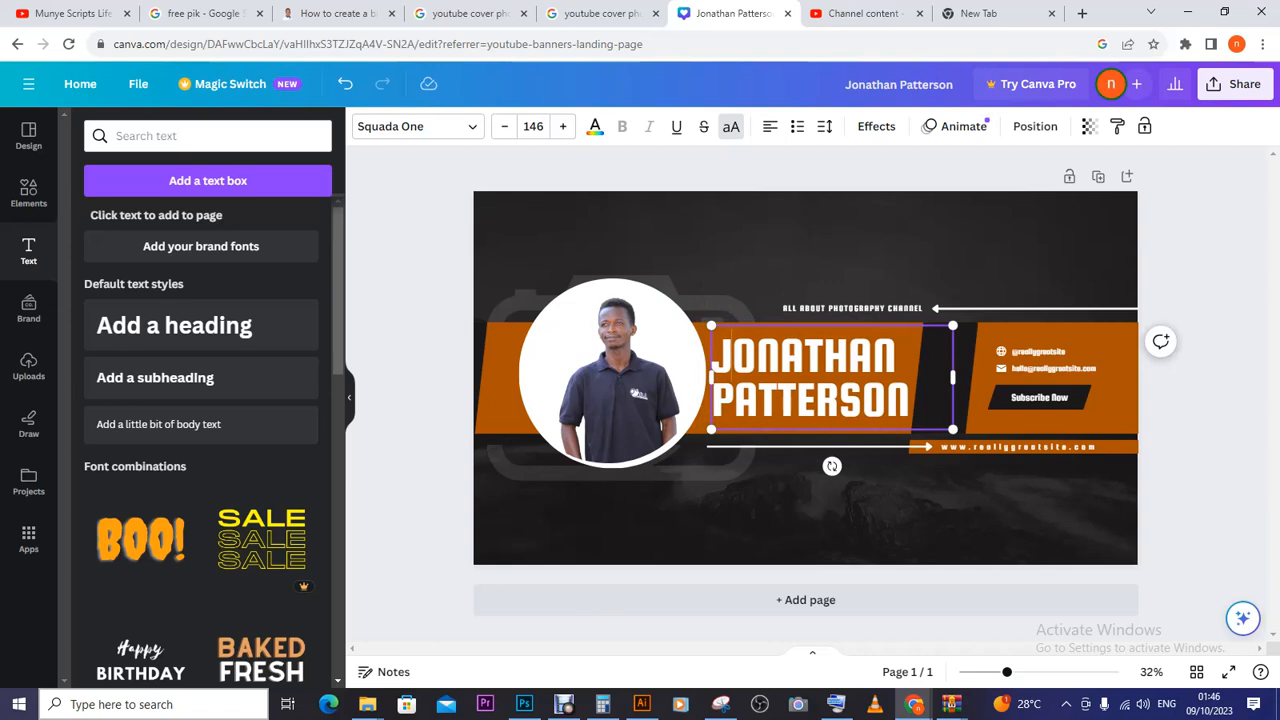
mouse_move(834, 360)
mouse_down()
mouse_move(800, 362)
mouse_move(836, 360)
mouse_up()
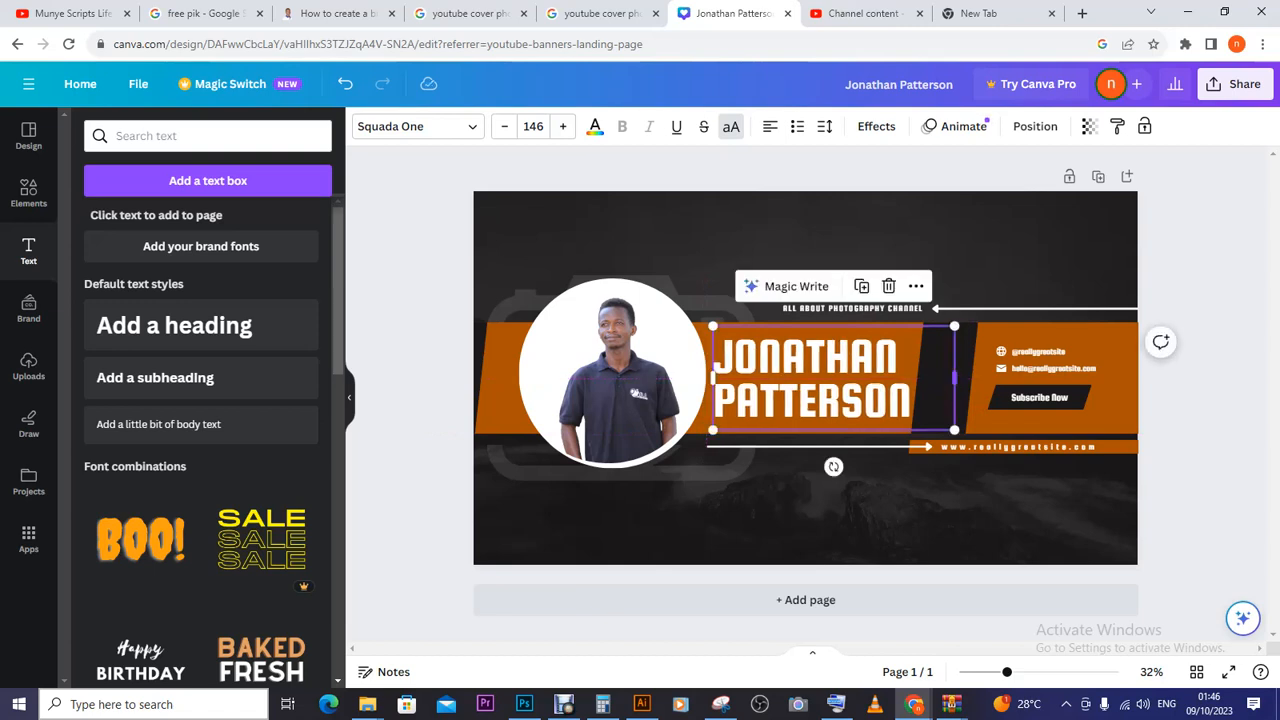
drag(954, 378, 1035, 378)
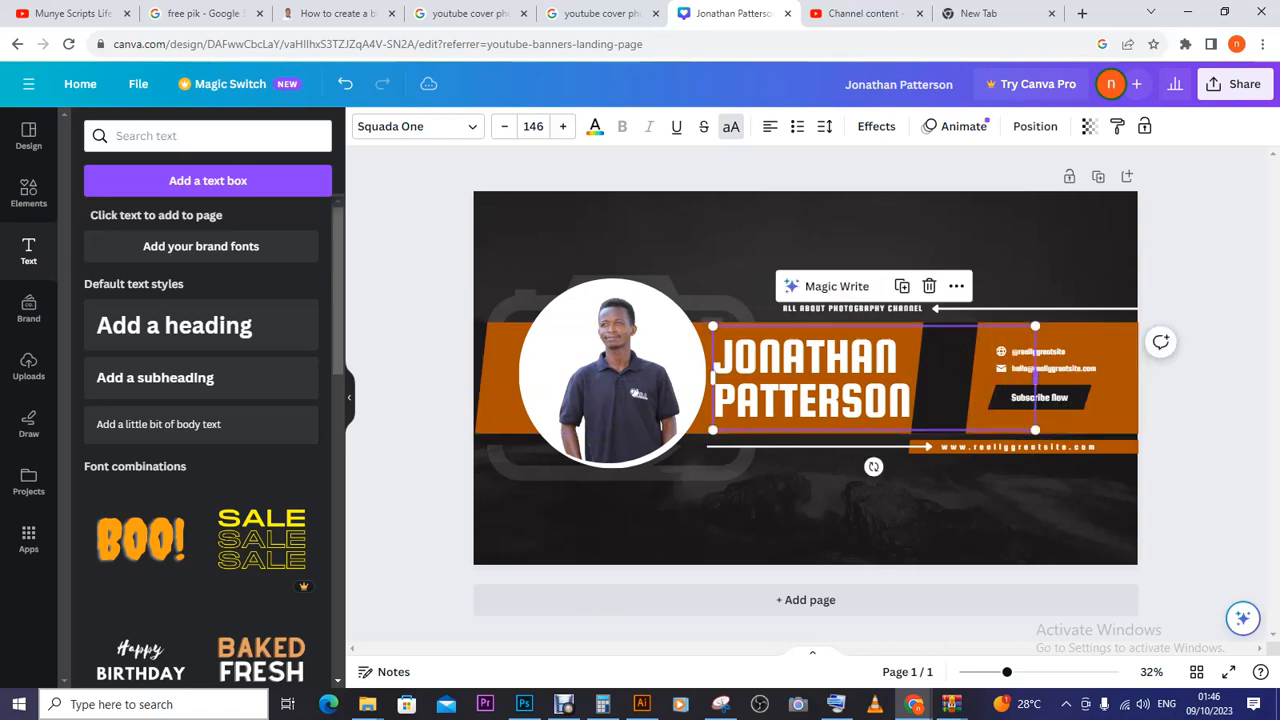
drag(1035, 378, 932, 408)
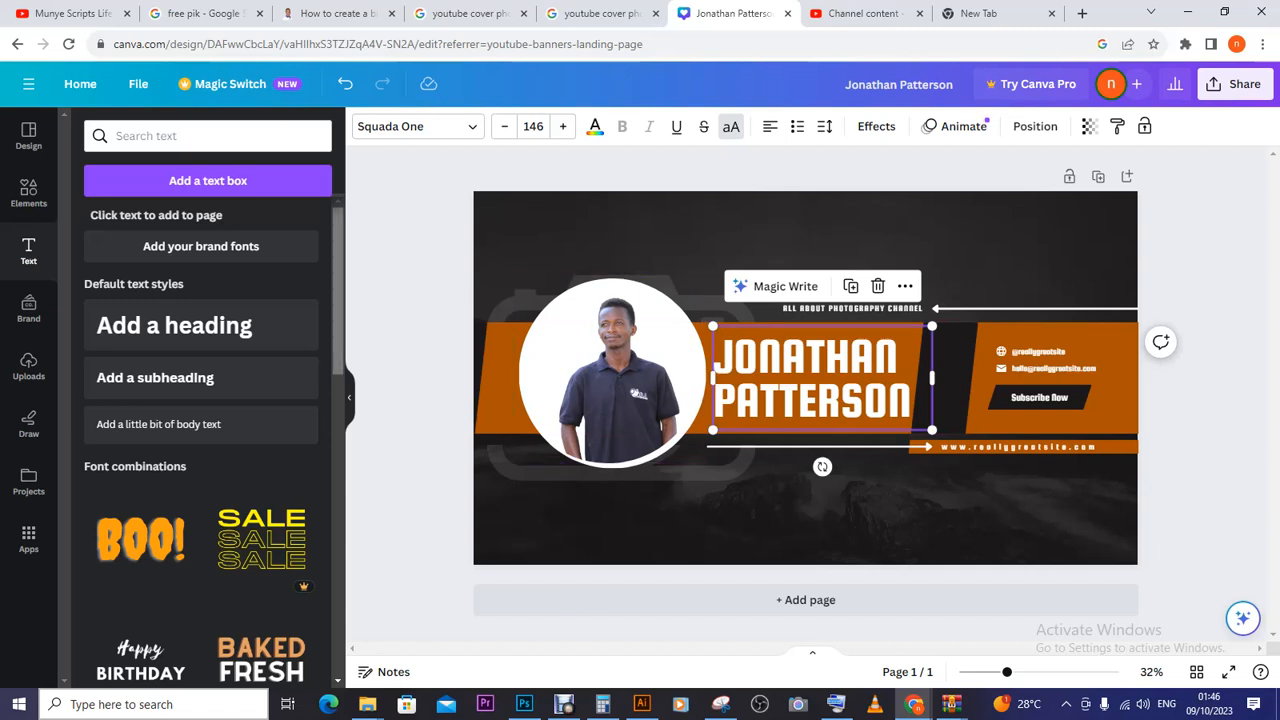
scroll(208, 440, down, 5)
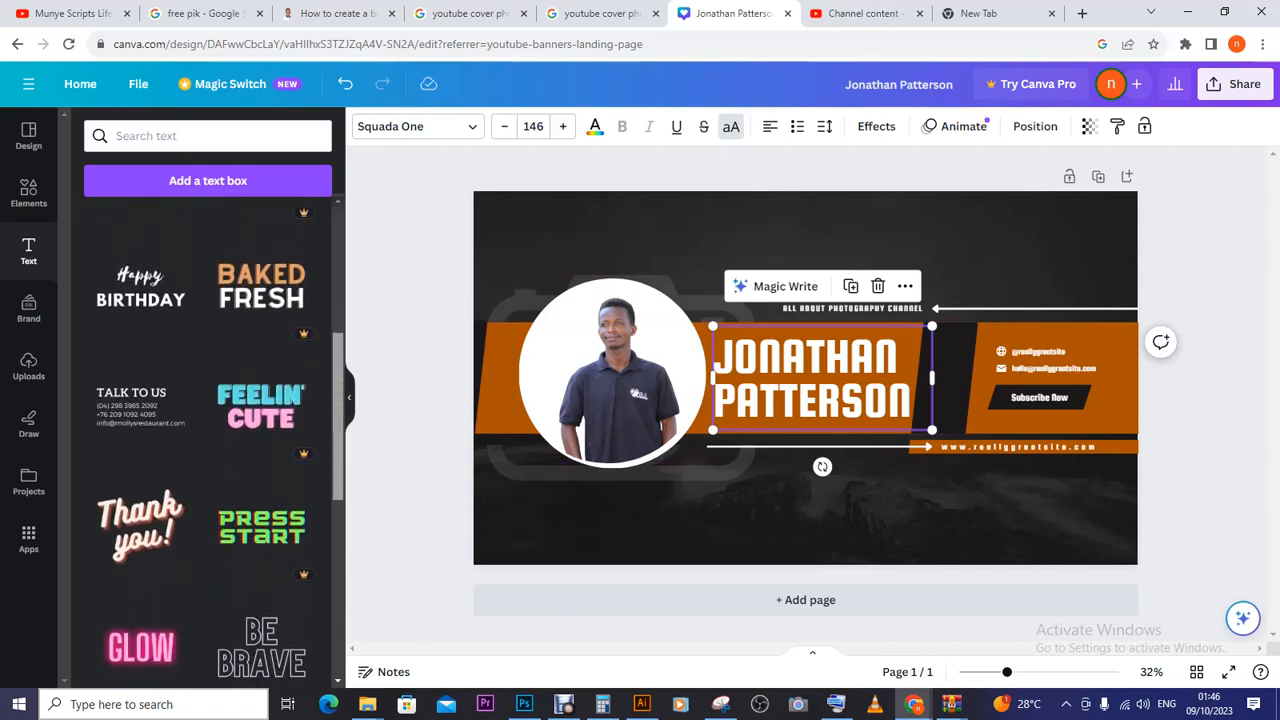
scroll(208, 440, down, 6)
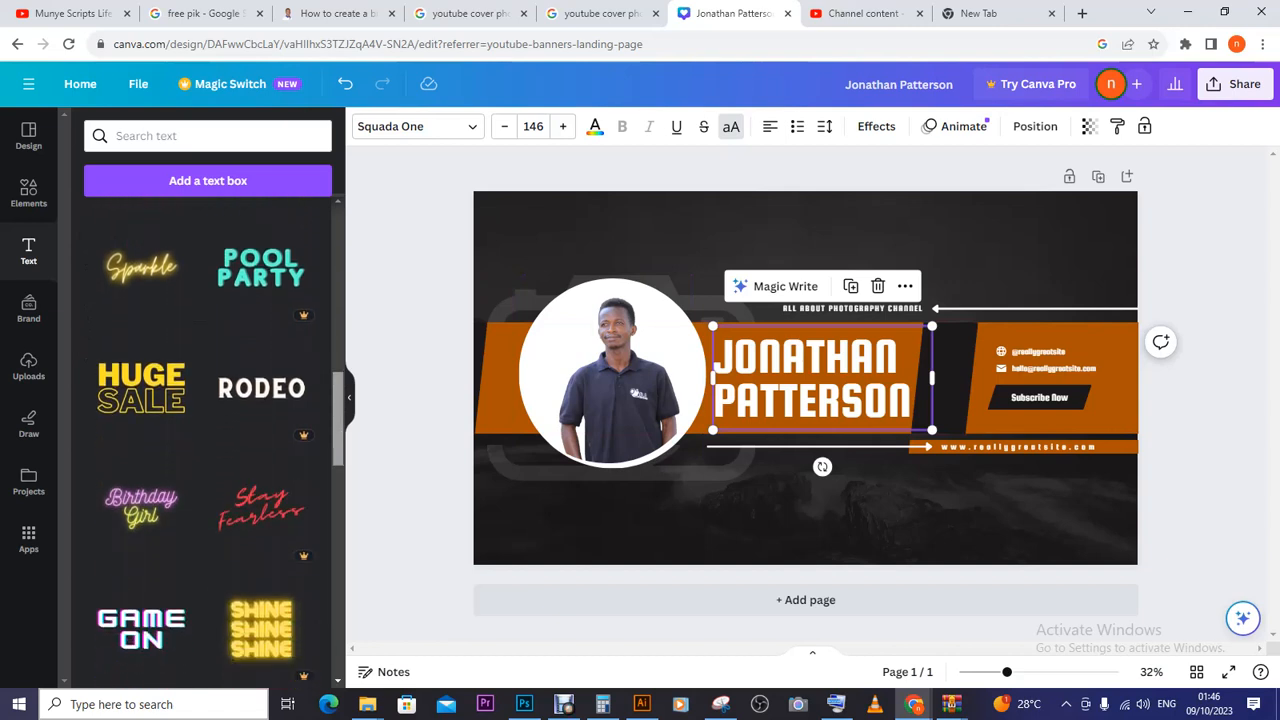
scroll(208, 440, down, 1)
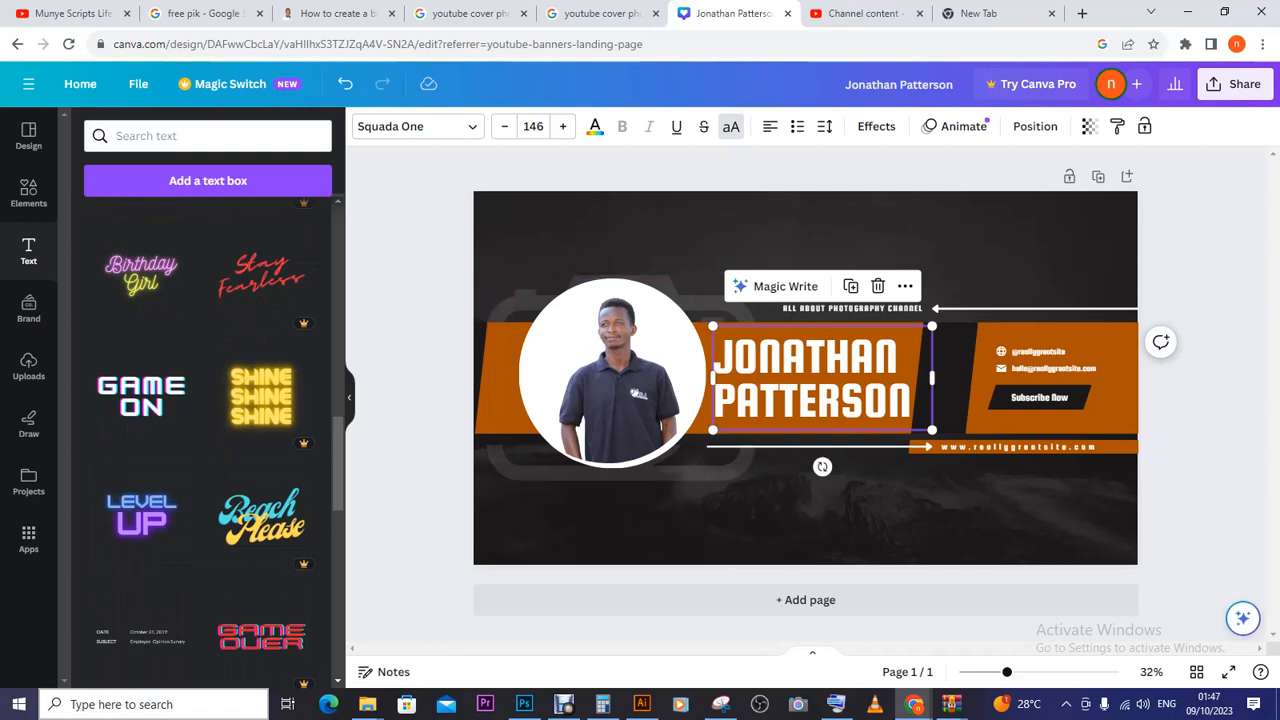
- Type 'MUNYE SCRIPTS LIFE STYLE' over the name heading and highlight it for restyling
click(822, 378)
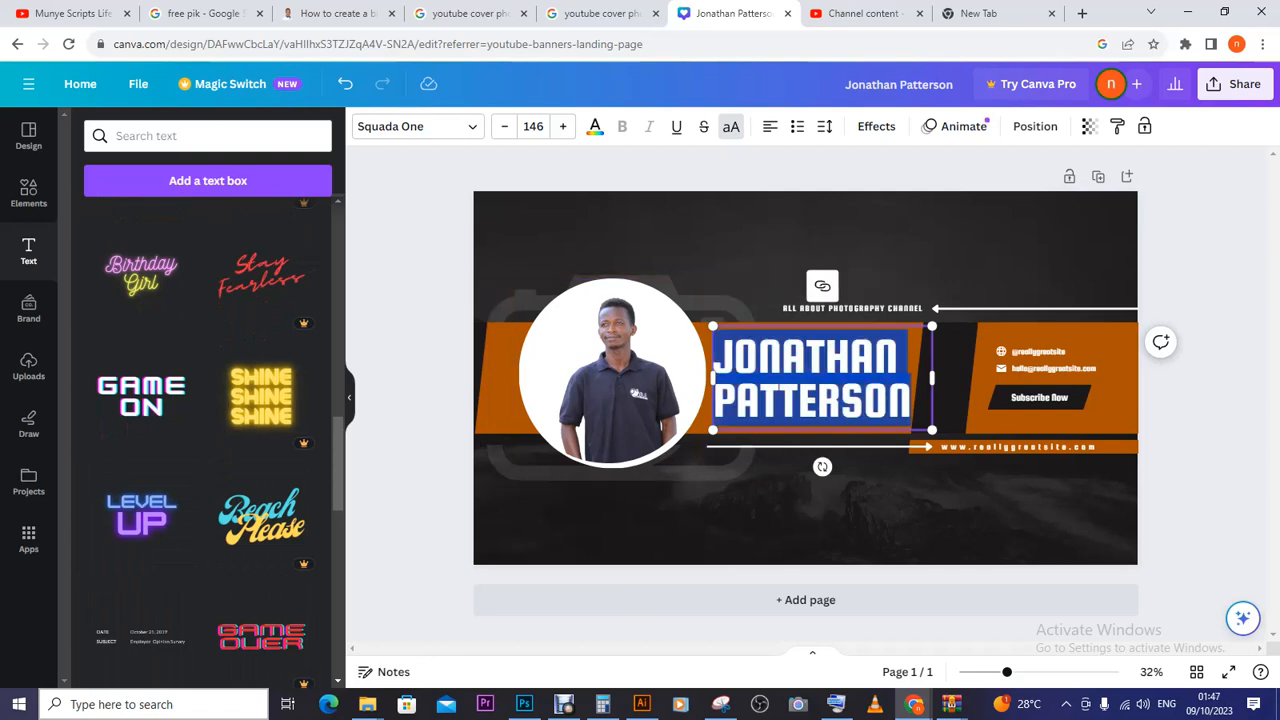
text(MUNYE)
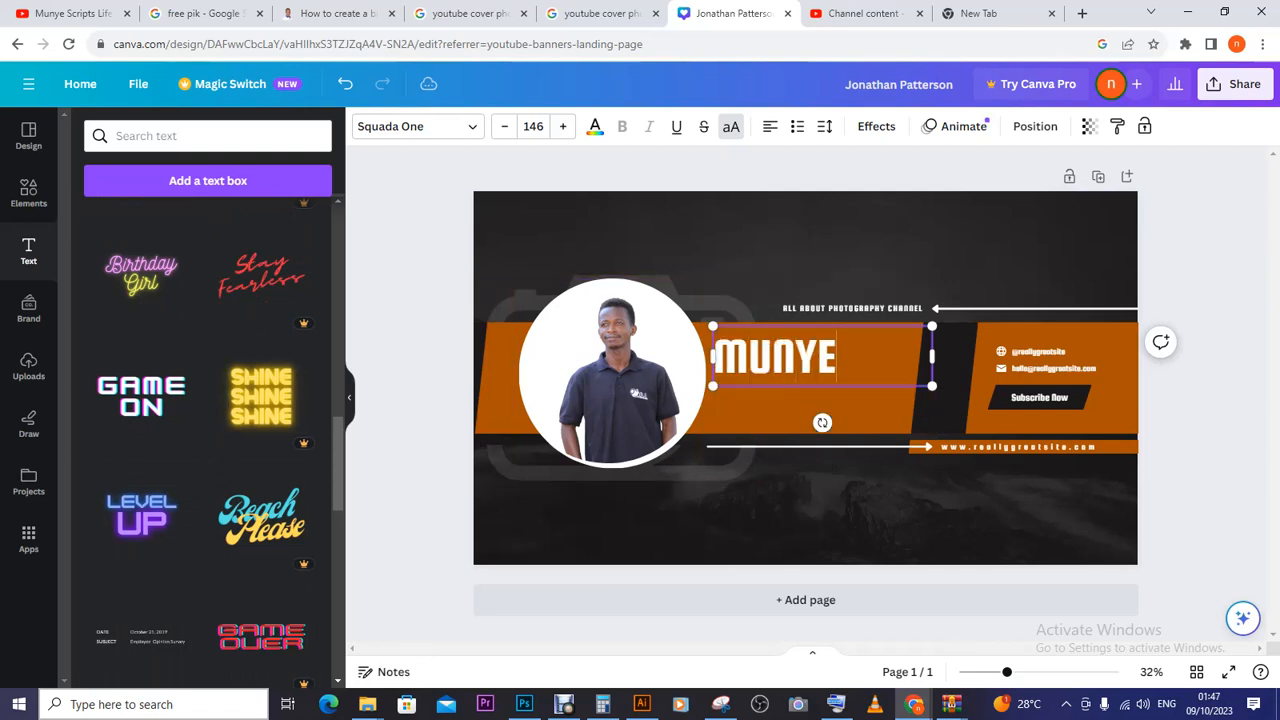
text( SC)
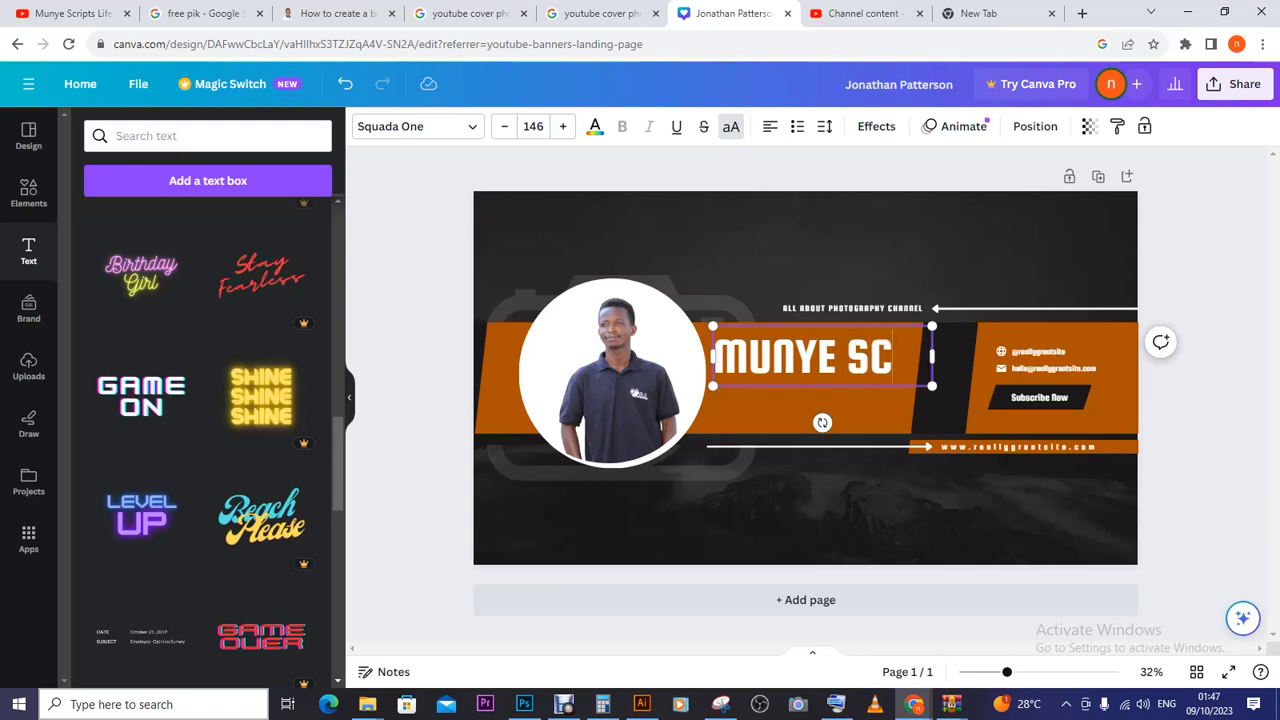
text(RIPTS)
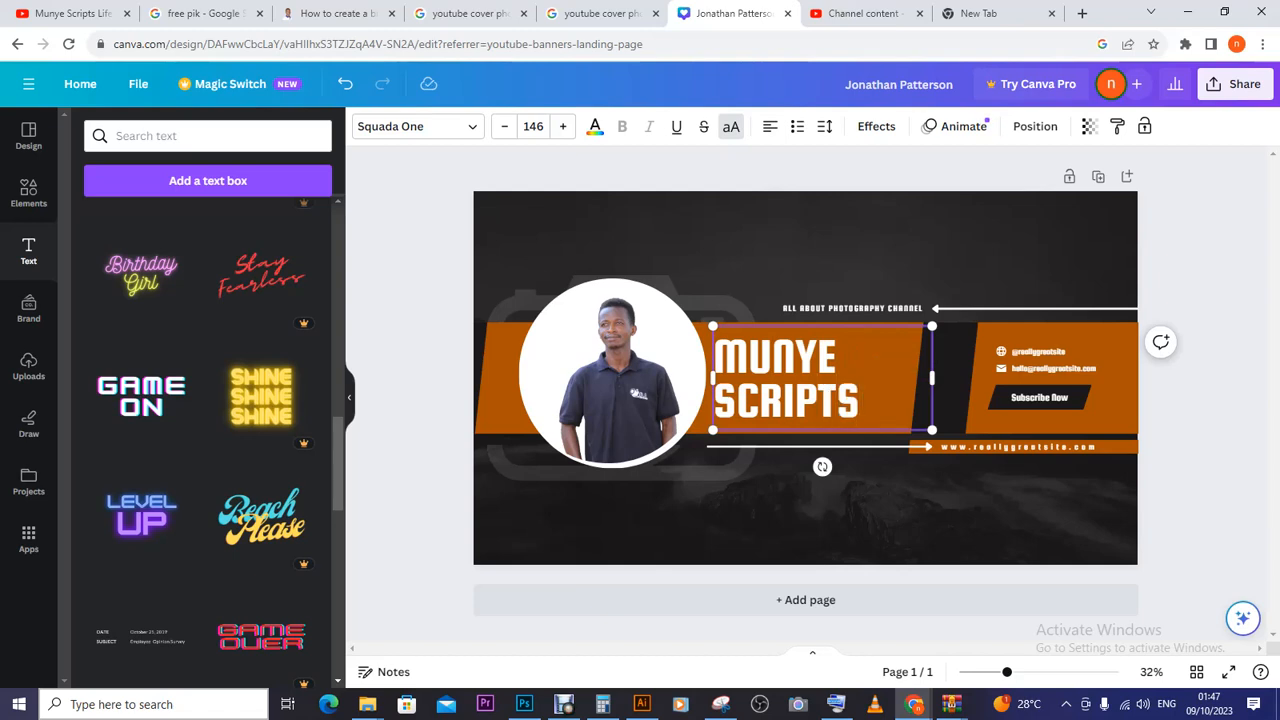
text( LIFE)
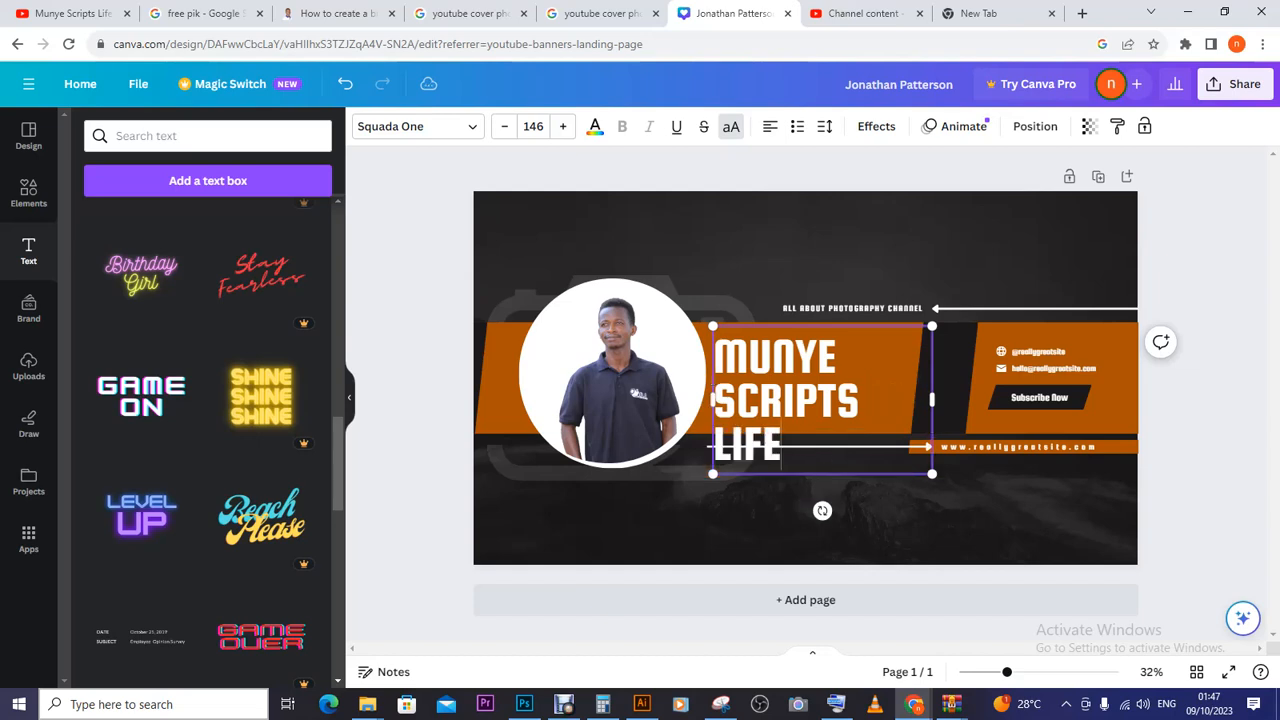
text( ST)
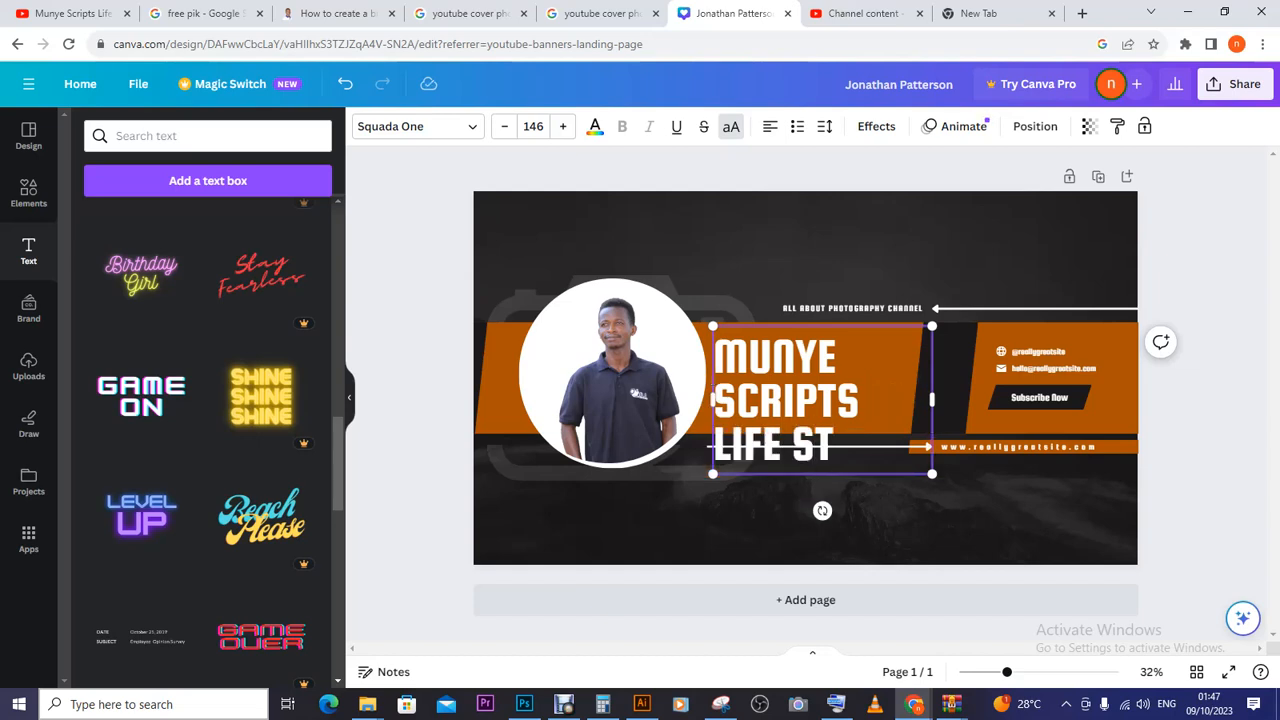
text(YL)
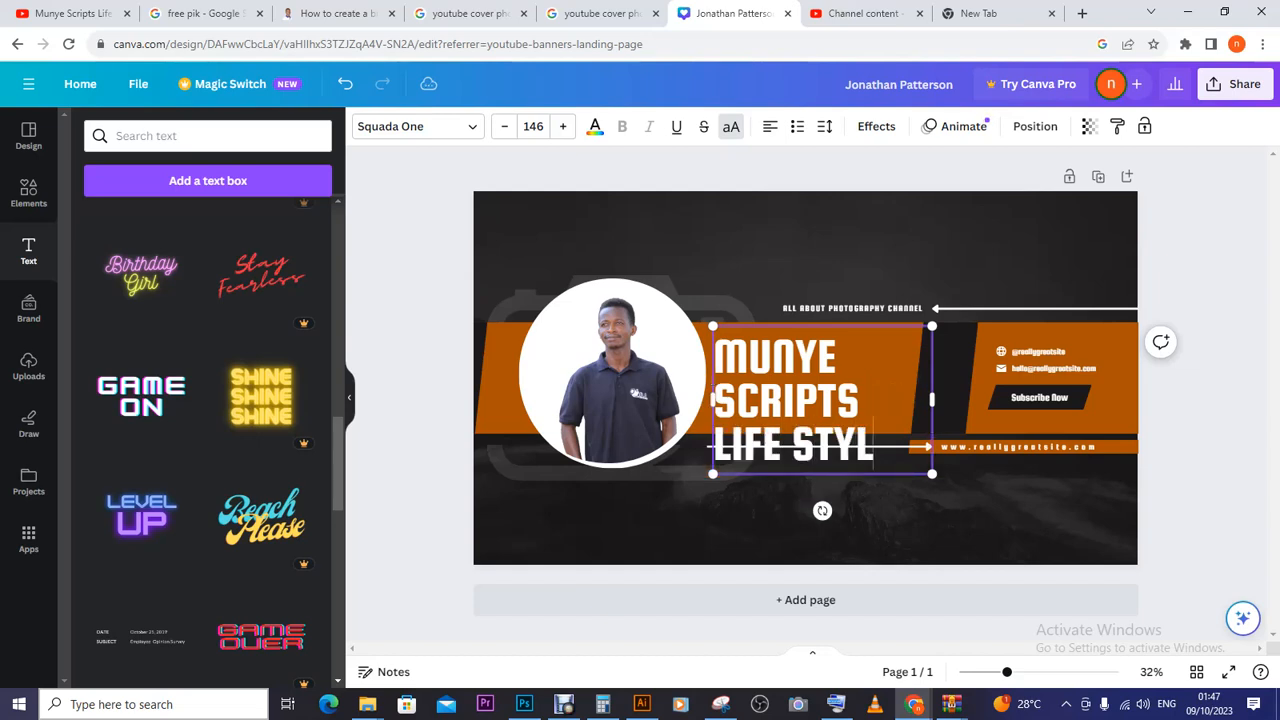
text(E)
drag(714, 356, 892, 446)
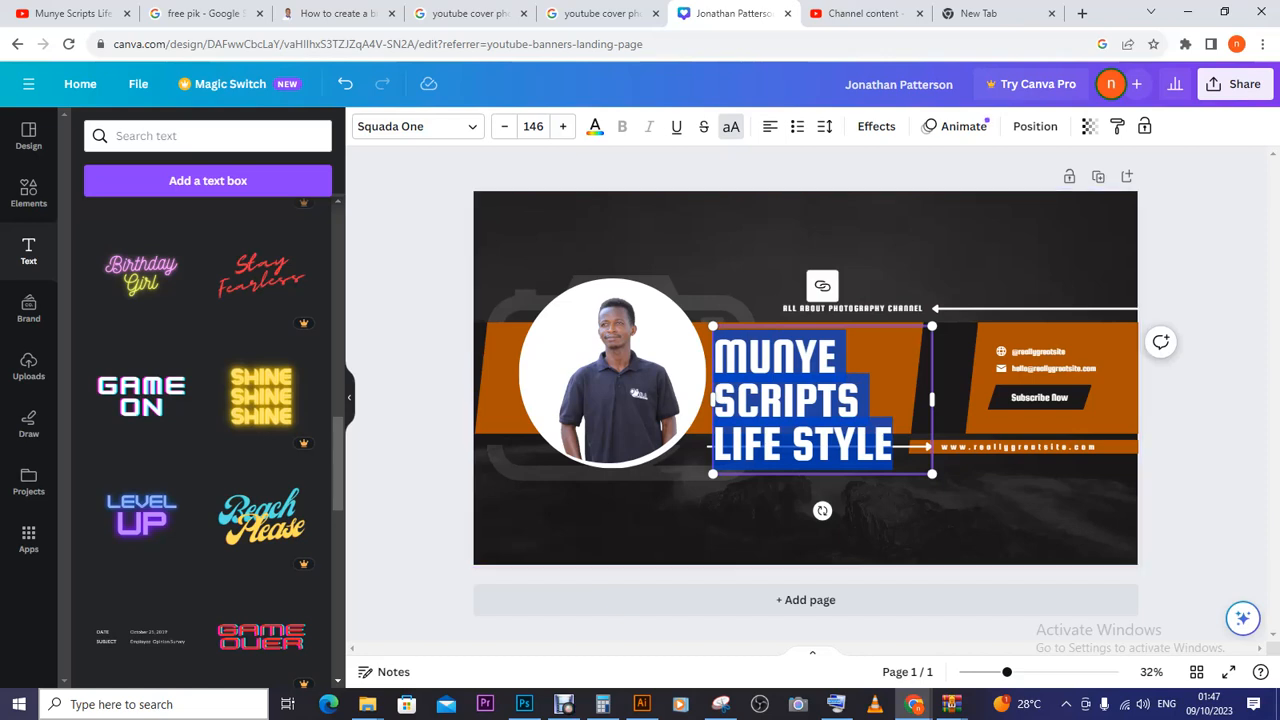
click(417, 126)
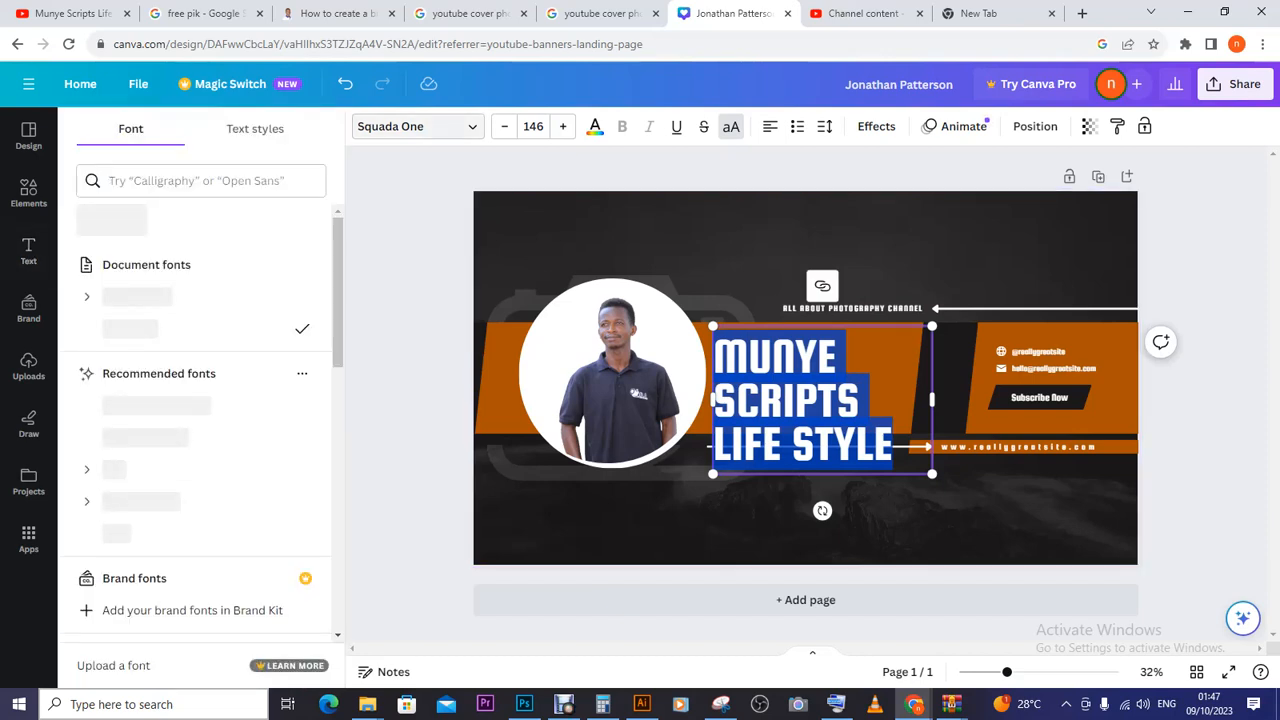
- Toggle the uppercase button until the headline reads 'Munye Scripts Life Style' in mixed case
click(417, 126)
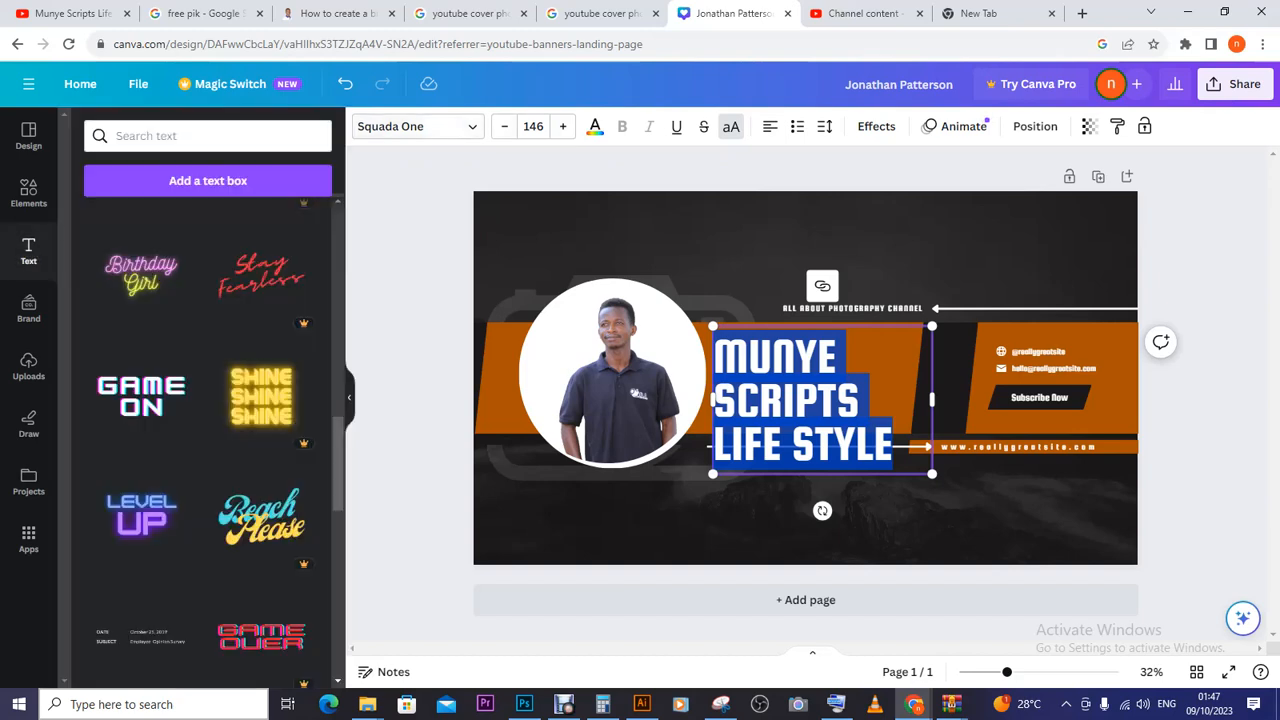
click(731, 126)
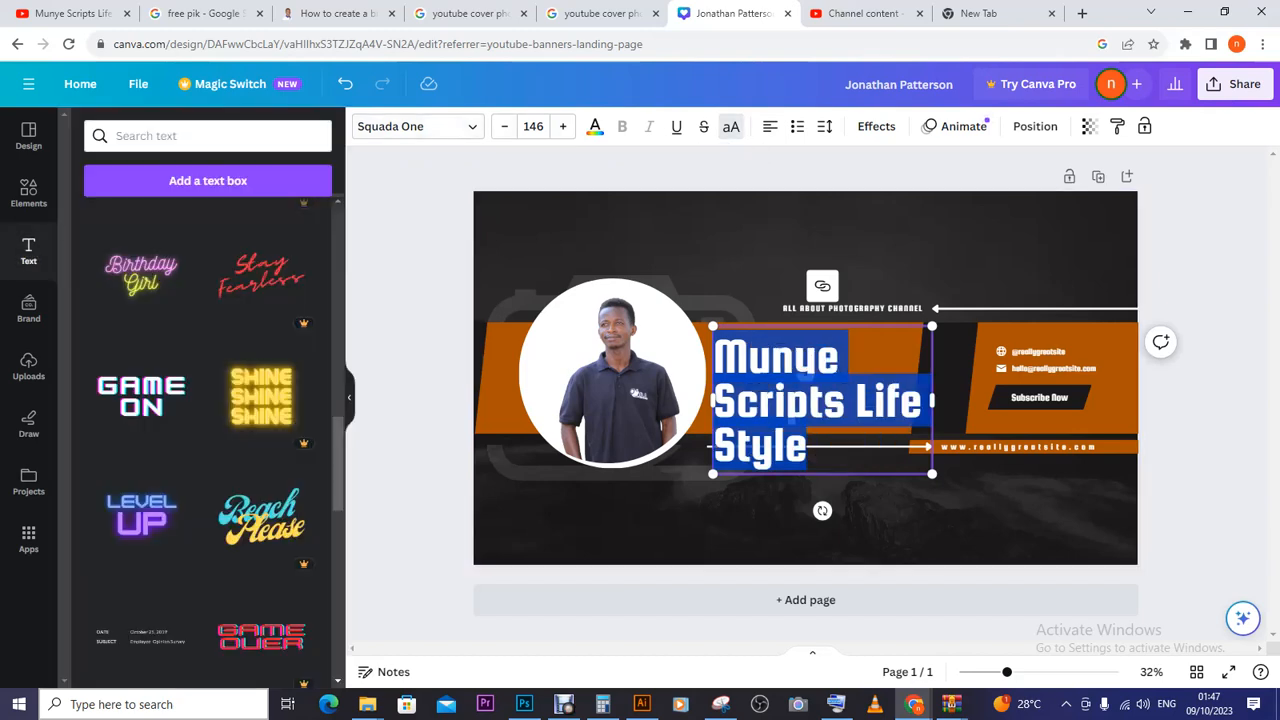
click(731, 126)
click(731, 126)
click(731, 126)
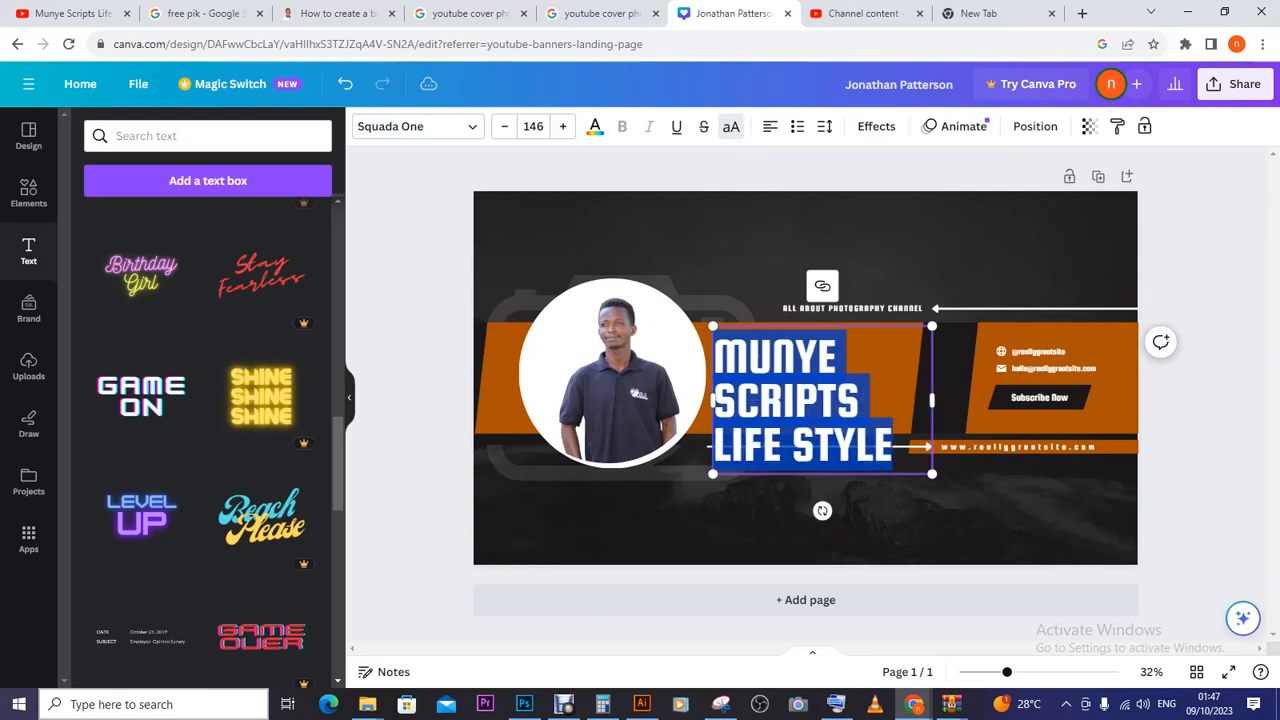
click(731, 126)
click(731, 126)
click(731, 126)
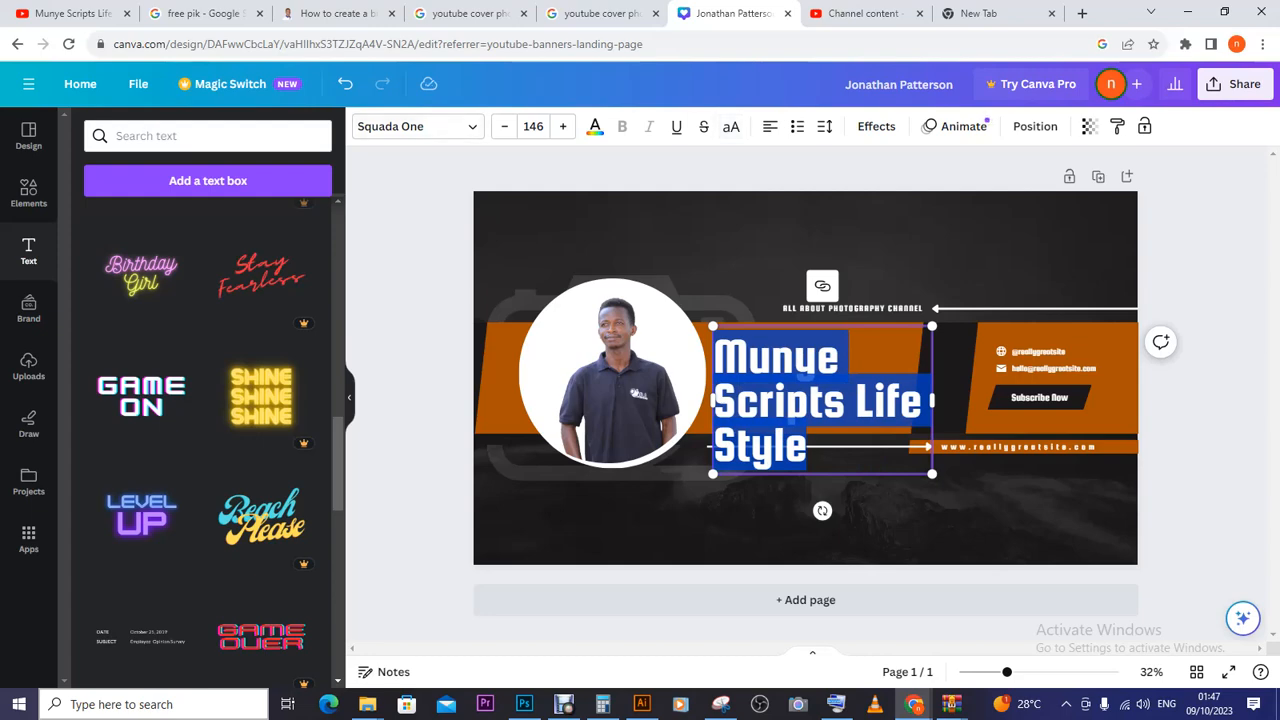
scroll(208, 420, up, 10)
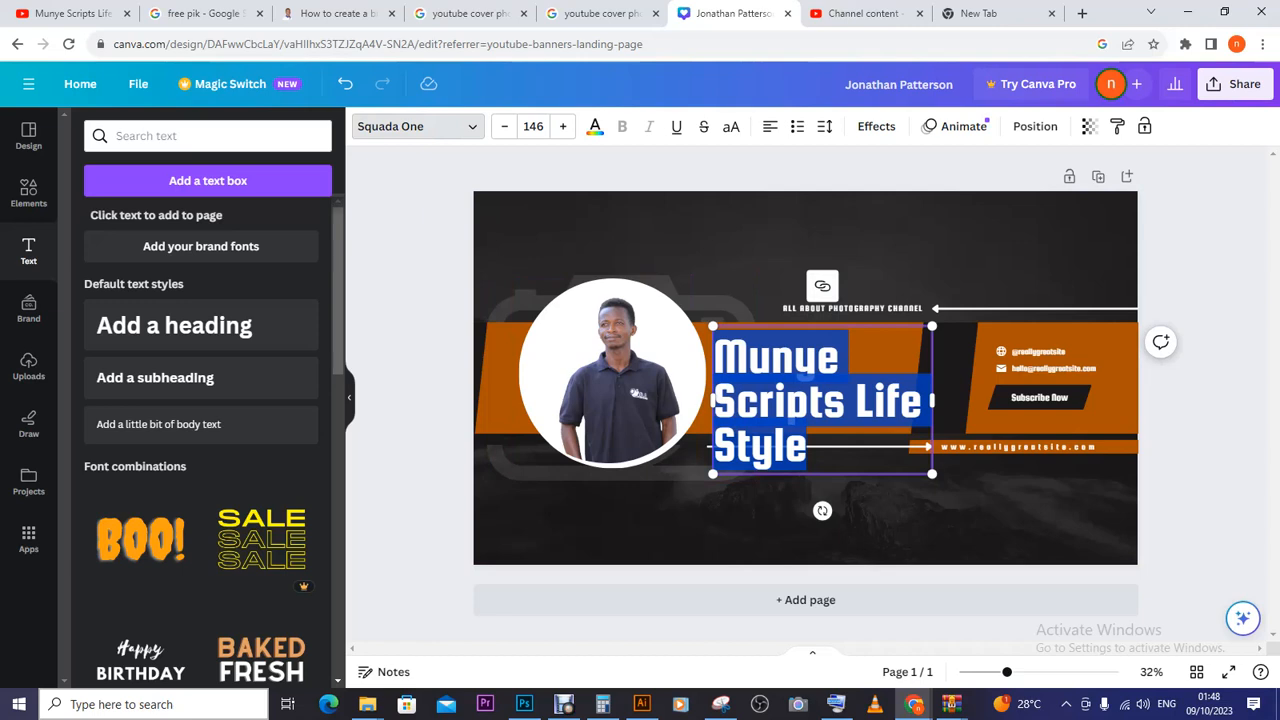
click(417, 126)
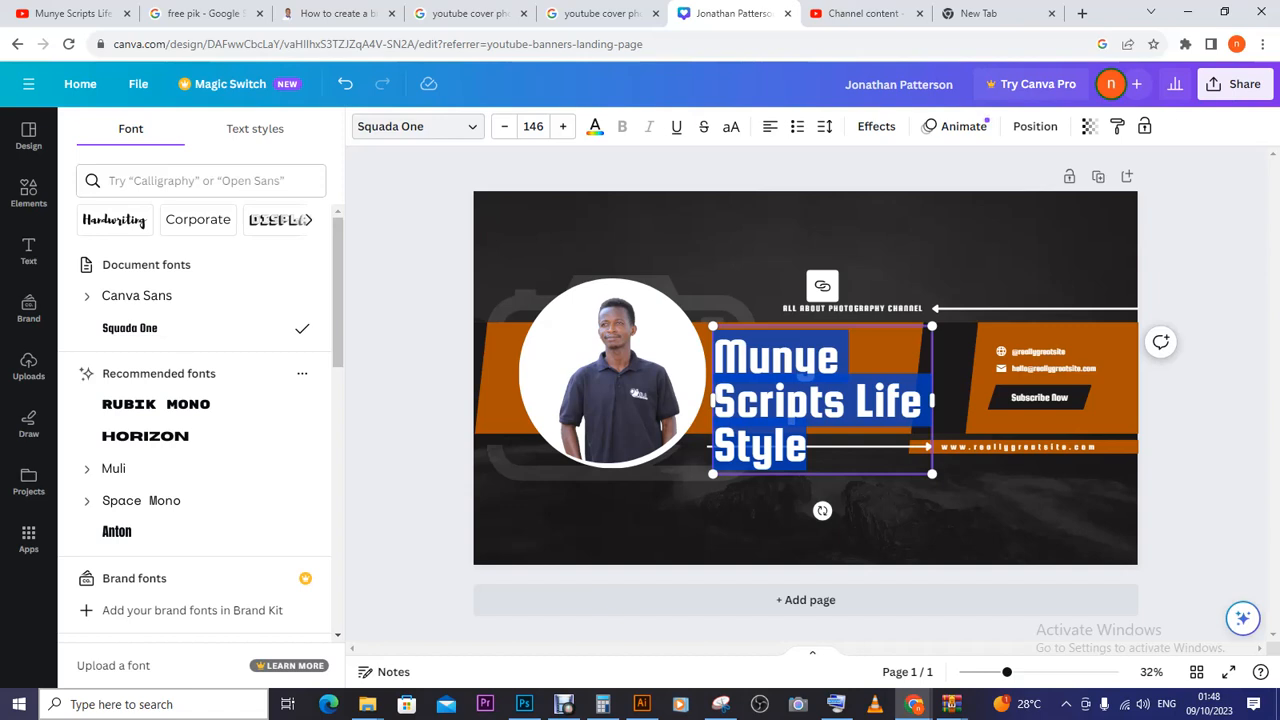
- Filter fonts to Handwriting and preview Sigher, Celandine, Waterlily and Lacquer on the headline
drag(338, 283, 338, 283)
click(115, 220)
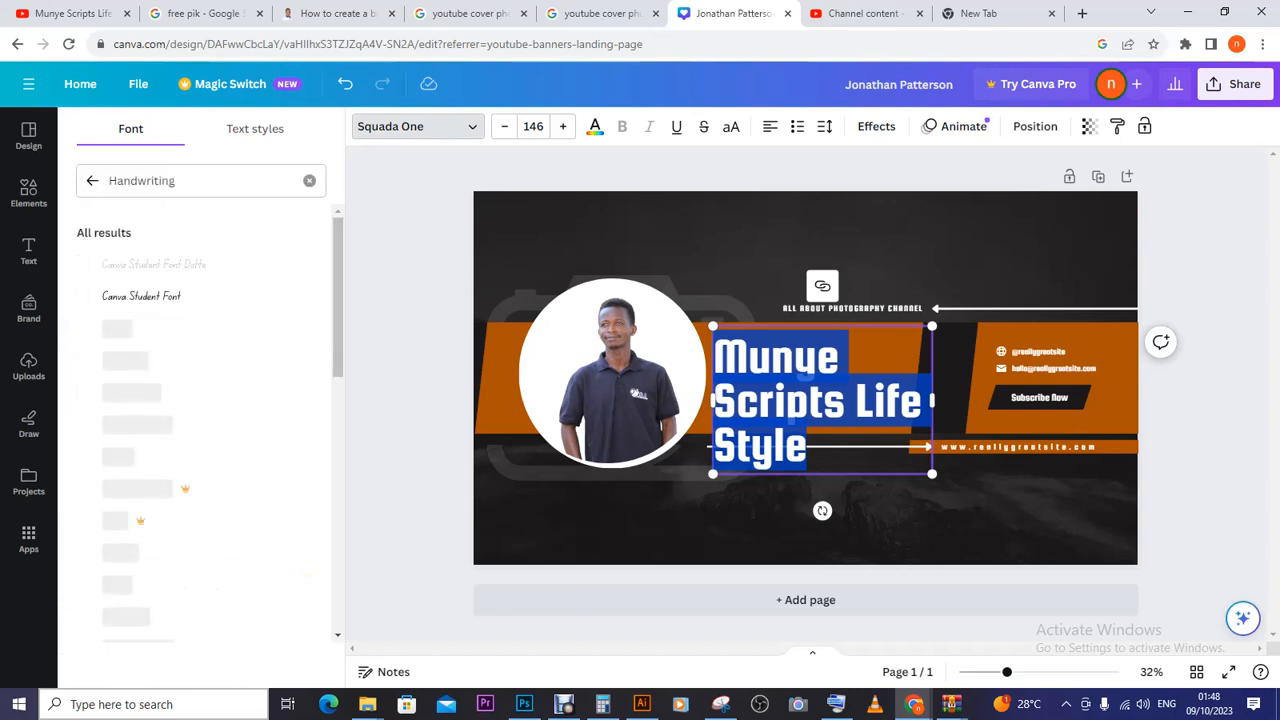
scroll(200, 374, down, 1)
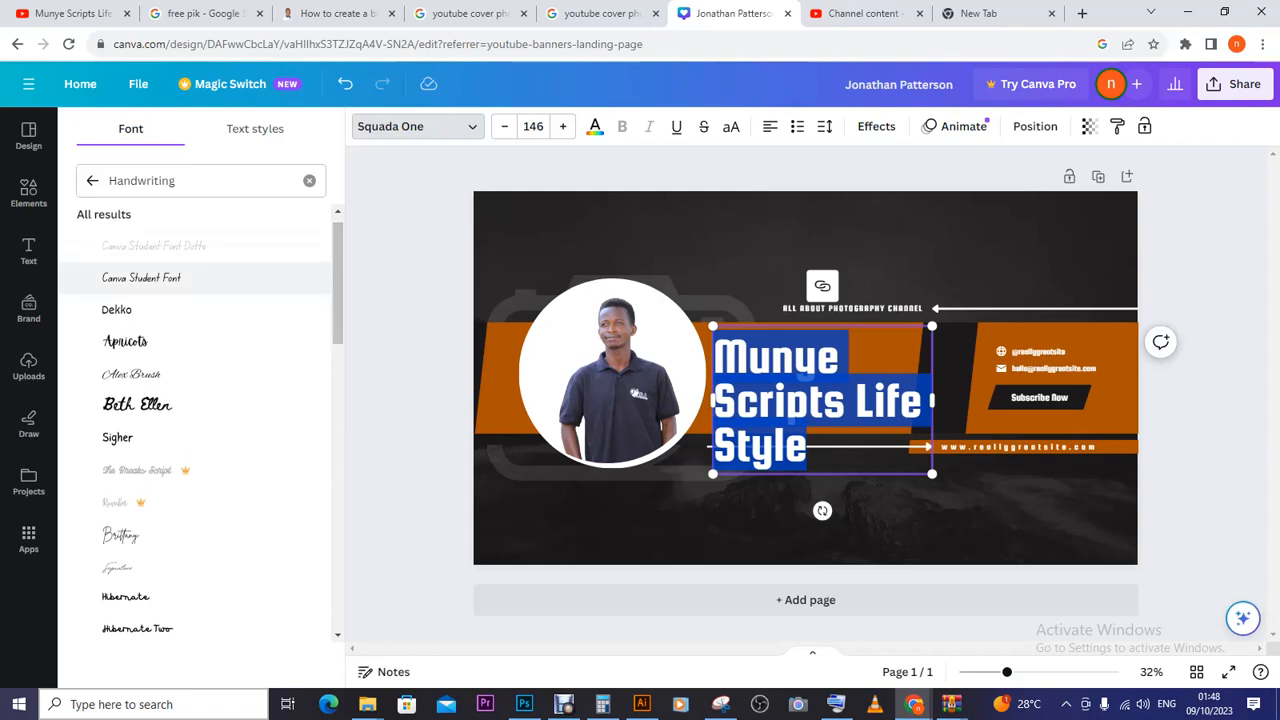
click(150, 438)
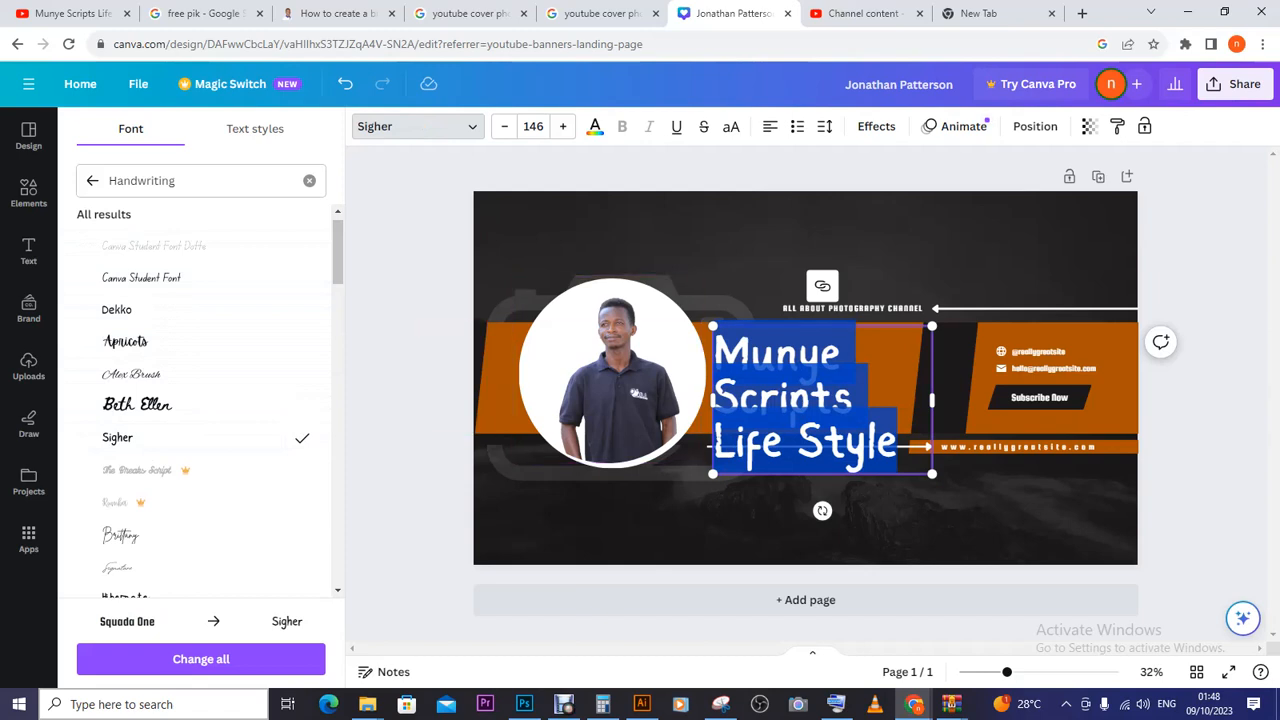
scroll(200, 332, down, 4)
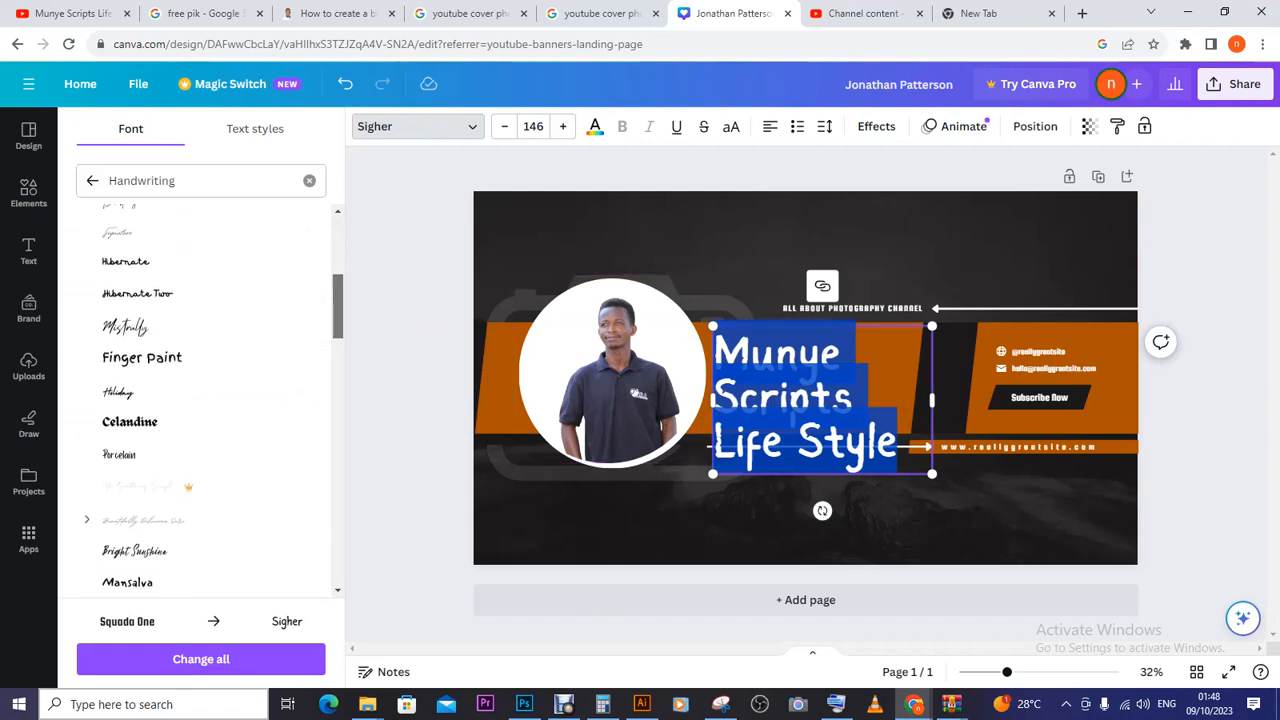
click(160, 362)
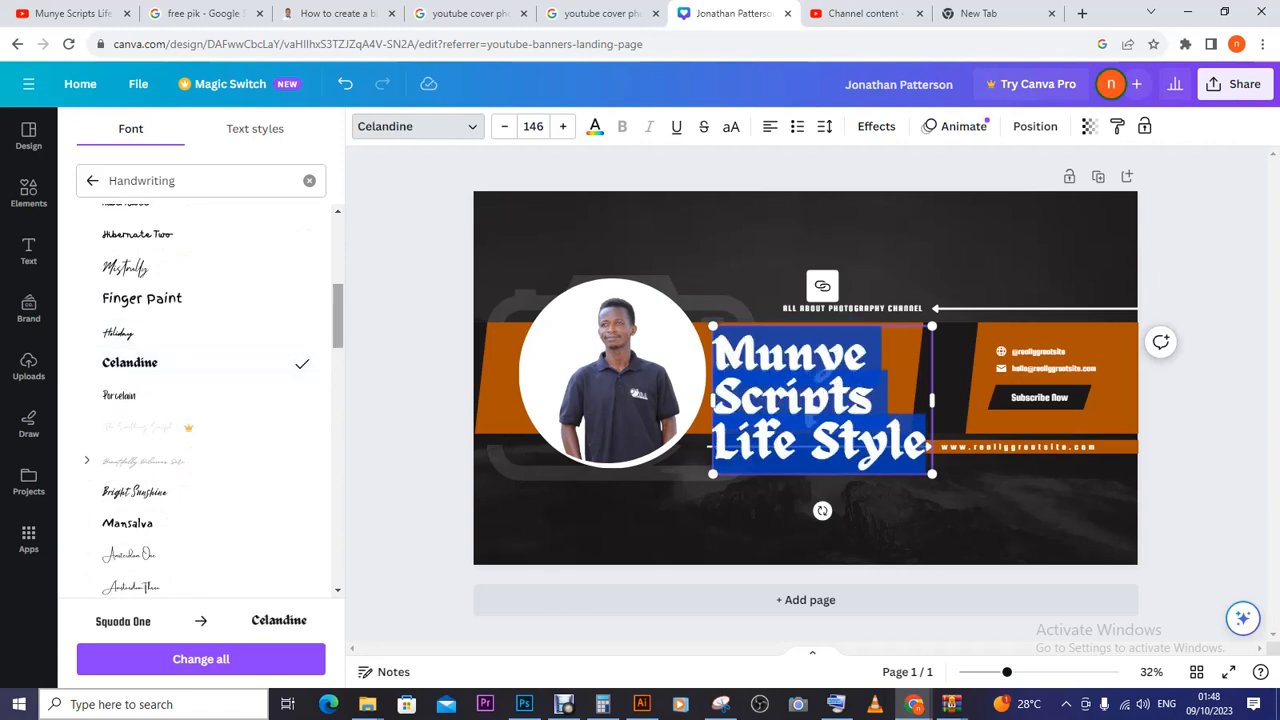
scroll(200, 400, down, 5)
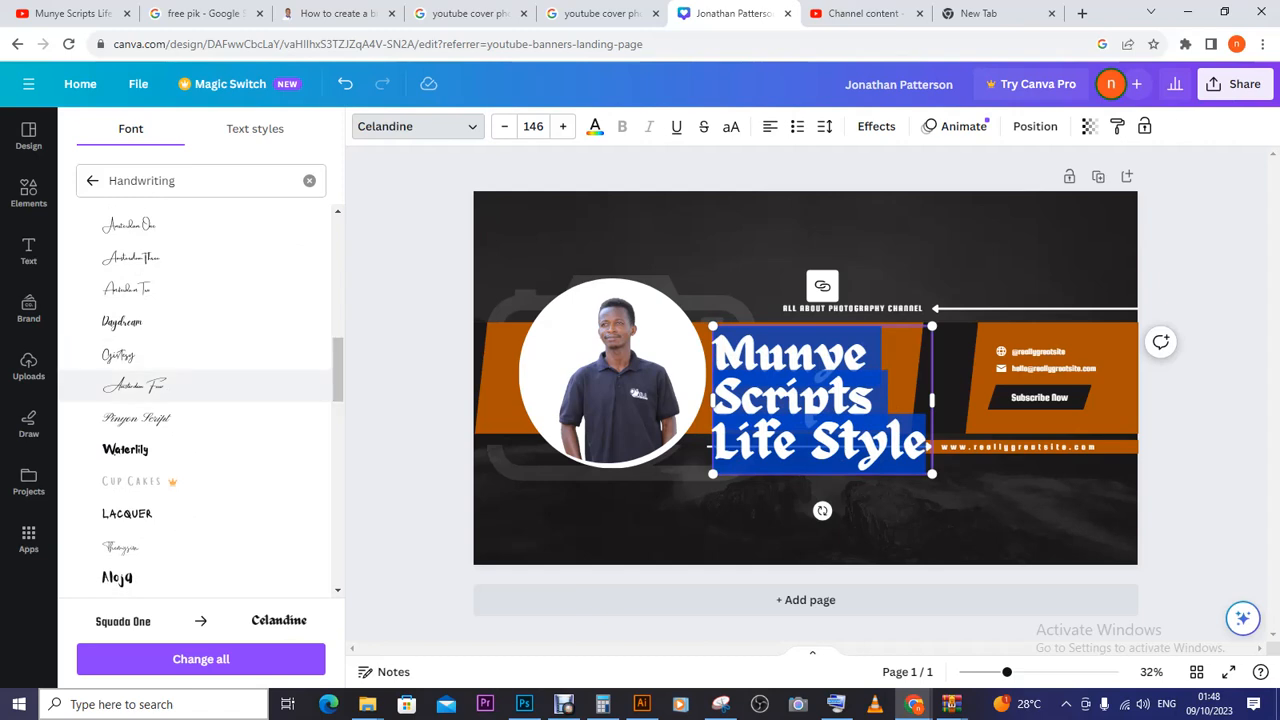
click(125, 449)
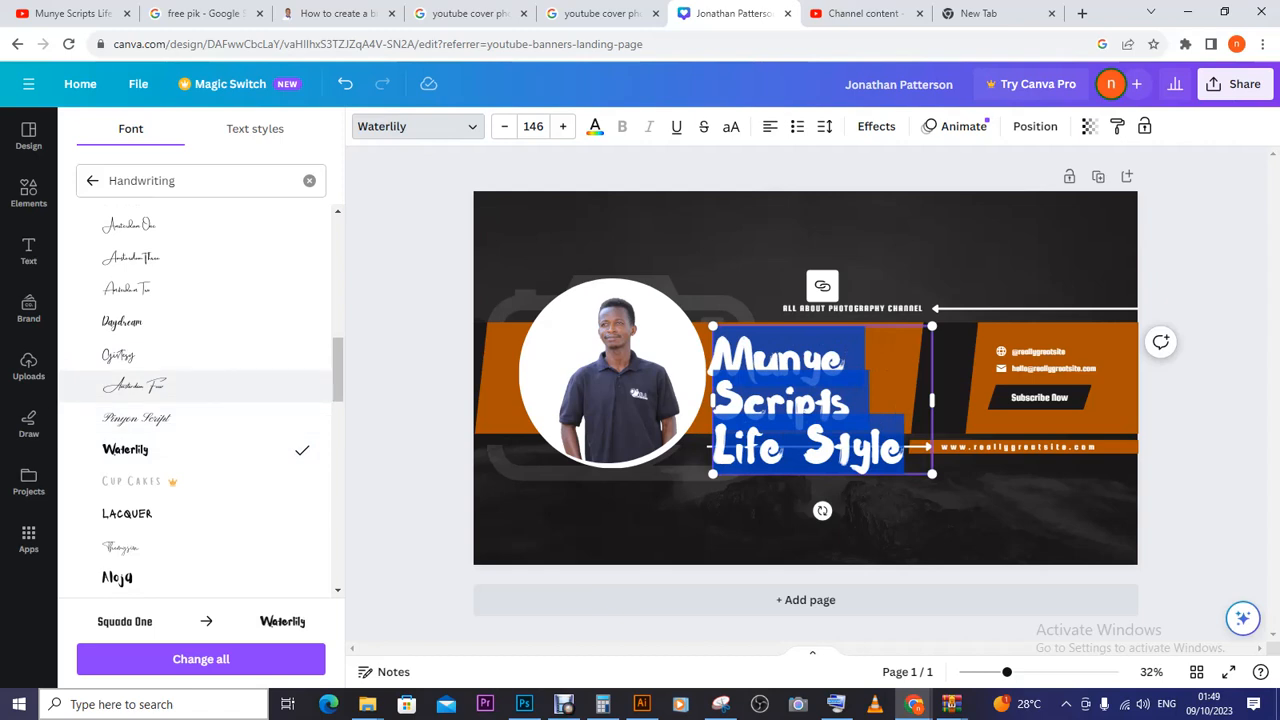
click(160, 513)
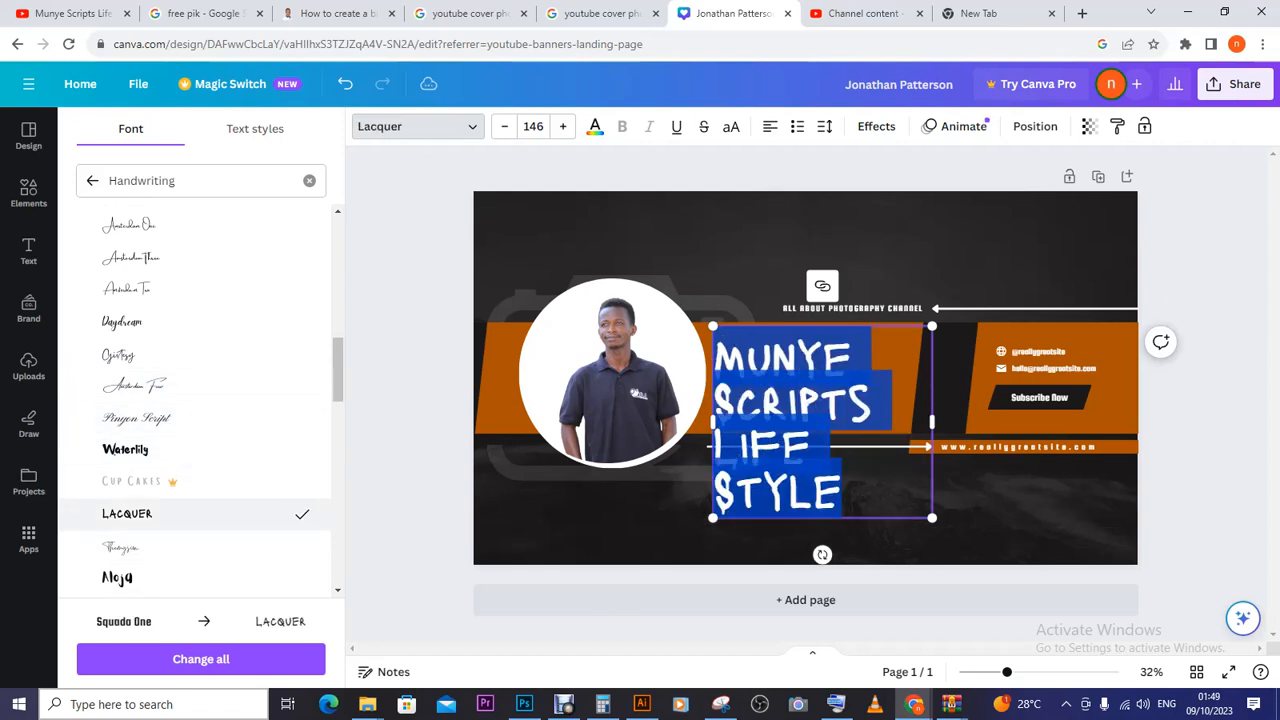
- Scroll further down the handwriting fonts and apply More Sugar to the headline
scroll(200, 400, down, 3)
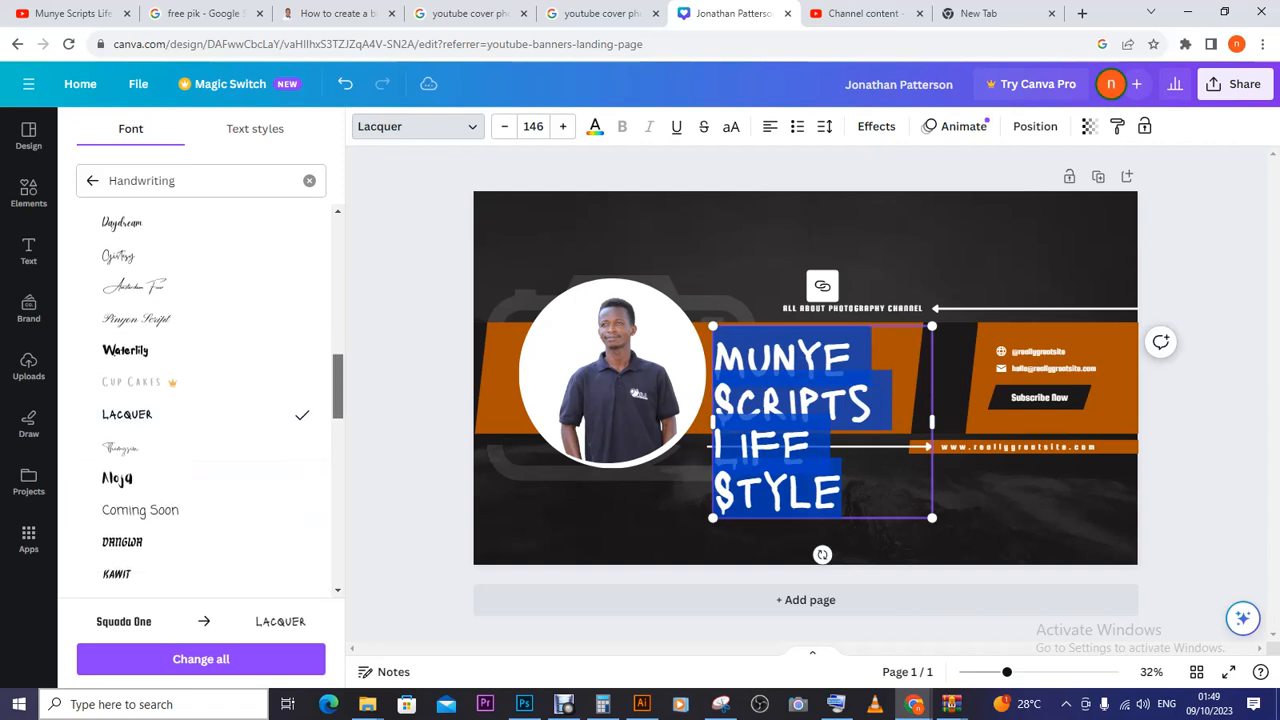
scroll(200, 400, down, 6)
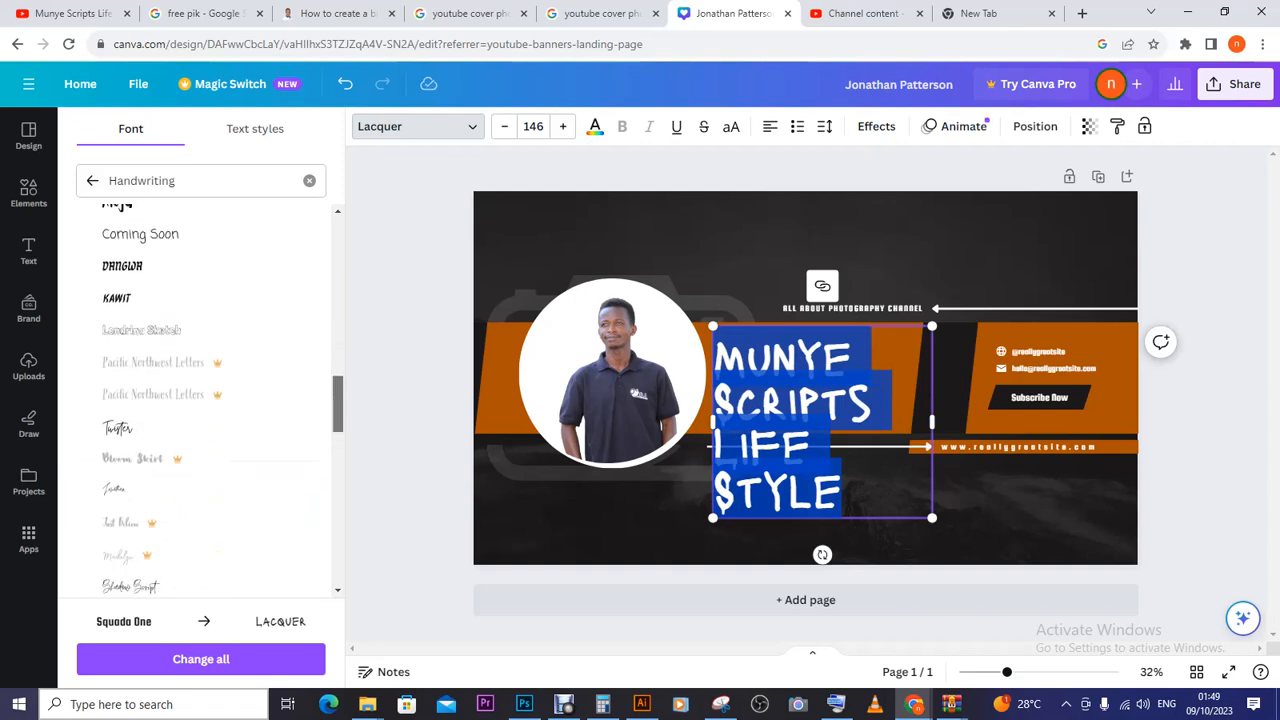
scroll(200, 400, down, 6)
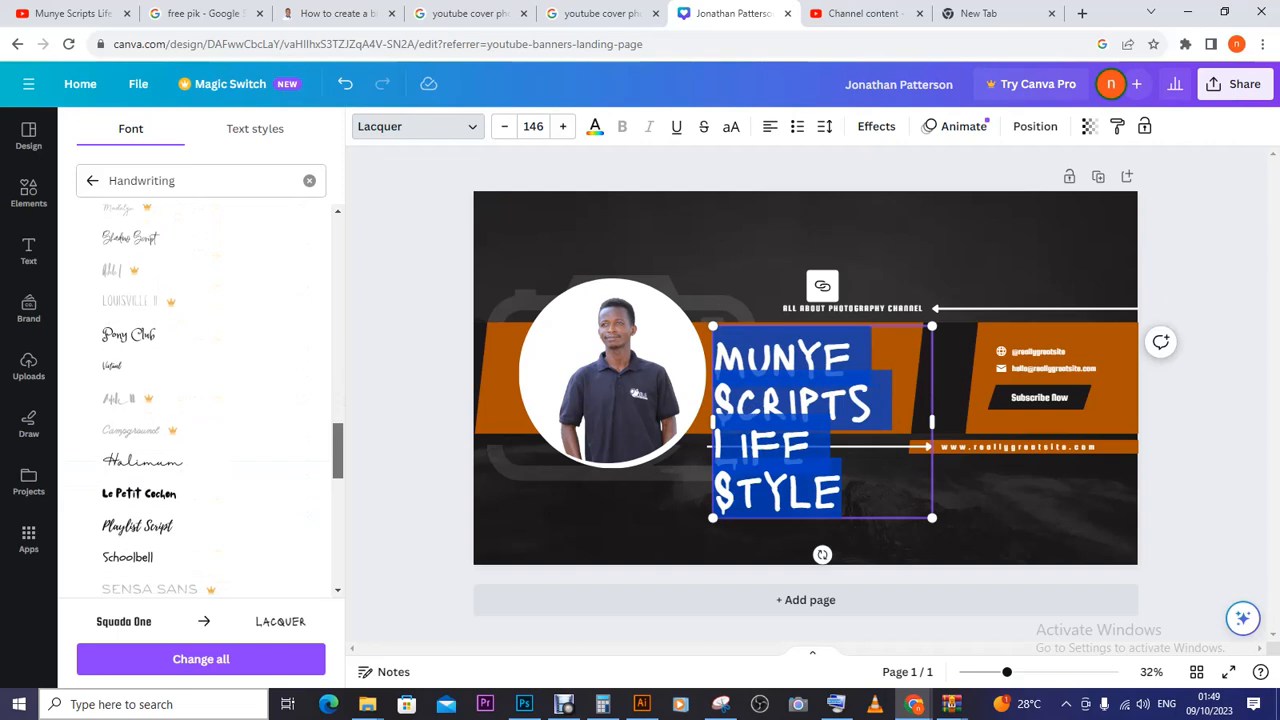
scroll(200, 400, down, 2)
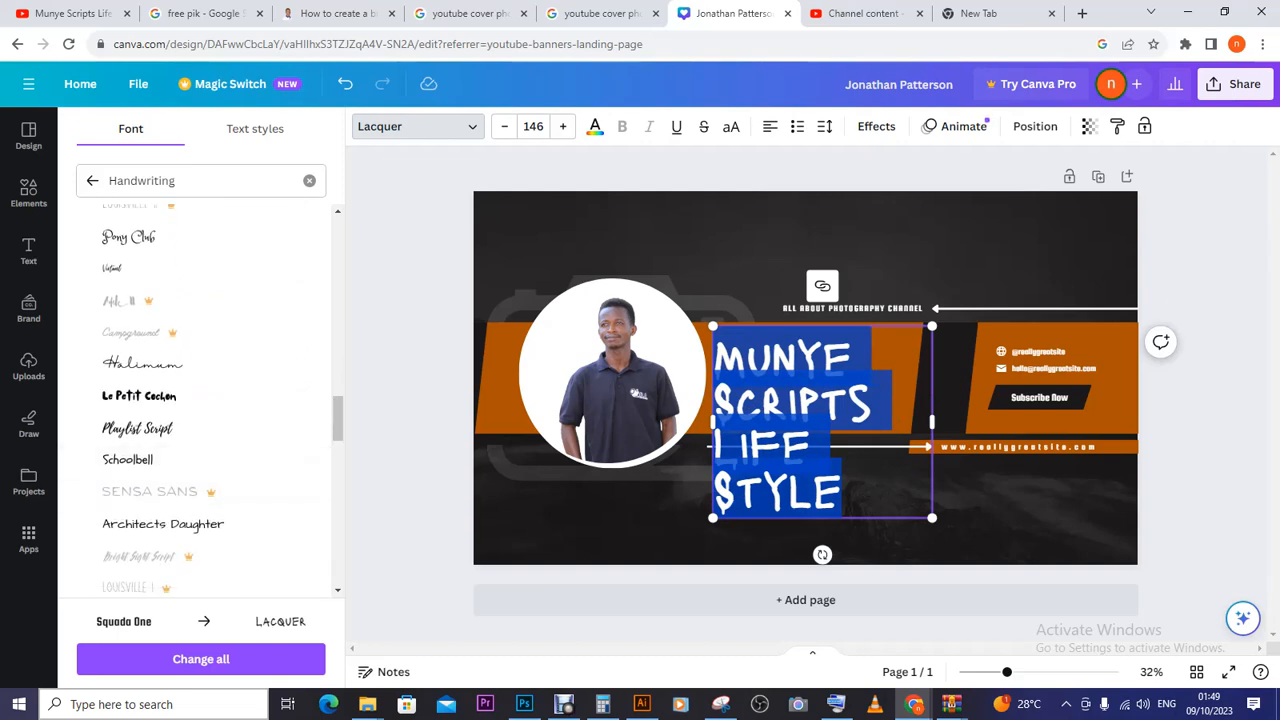
scroll(200, 460, down, 4)
scroll(200, 509, down, 1)
click(200, 509)
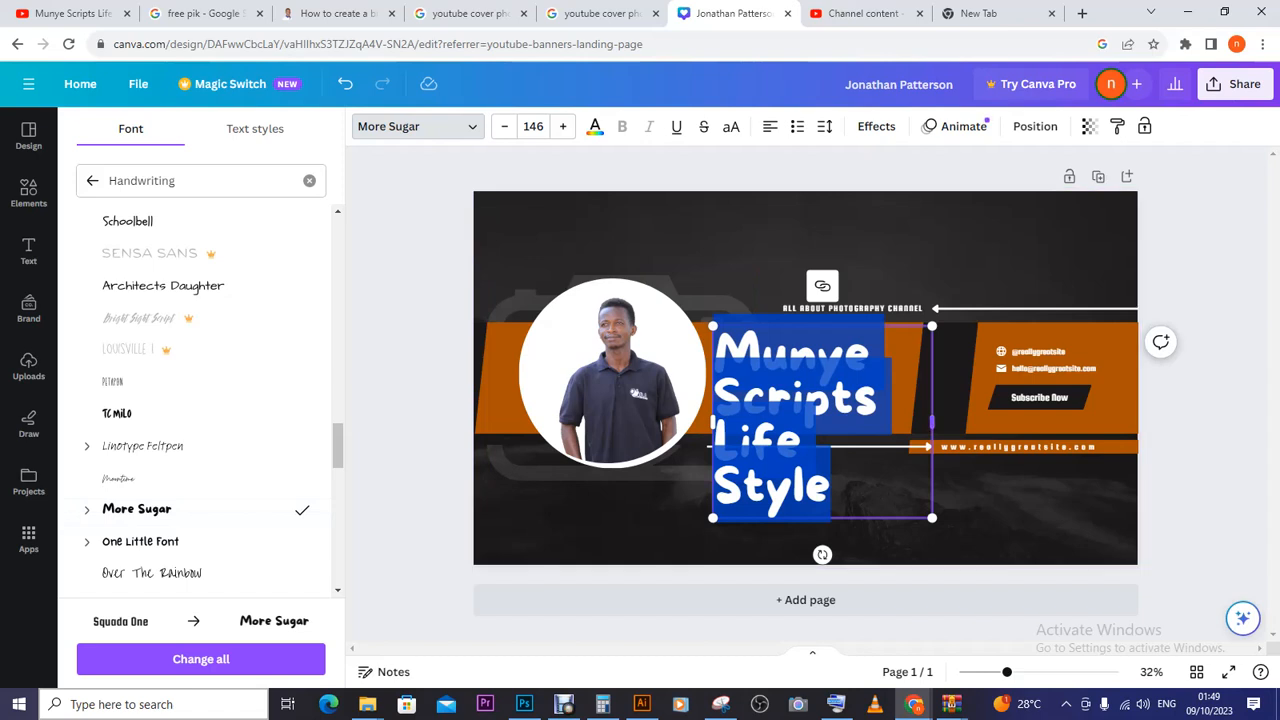
- Scale the More Sugar headline to 76.8 and place it on the orange band in two lines
mouse_move(788, 437)
mouse_down()
mouse_move(792, 402)
mouse_move(788, 455)
mouse_up()
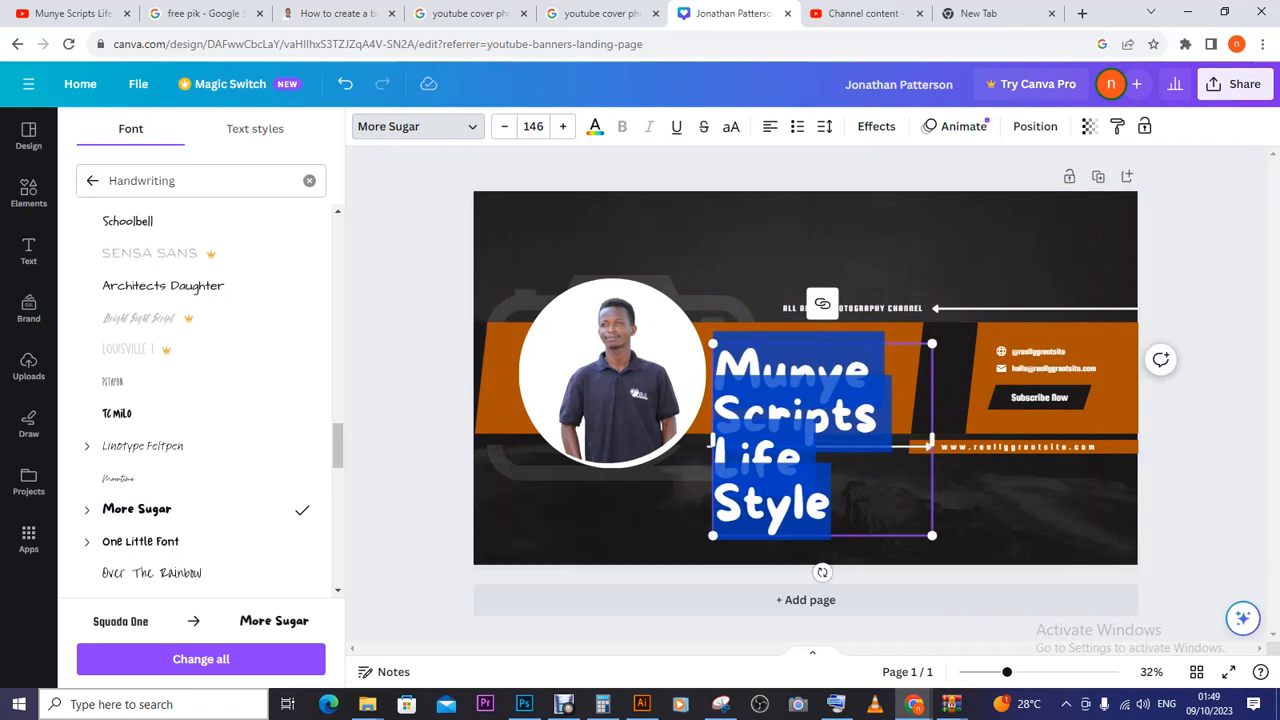
key(Escape)
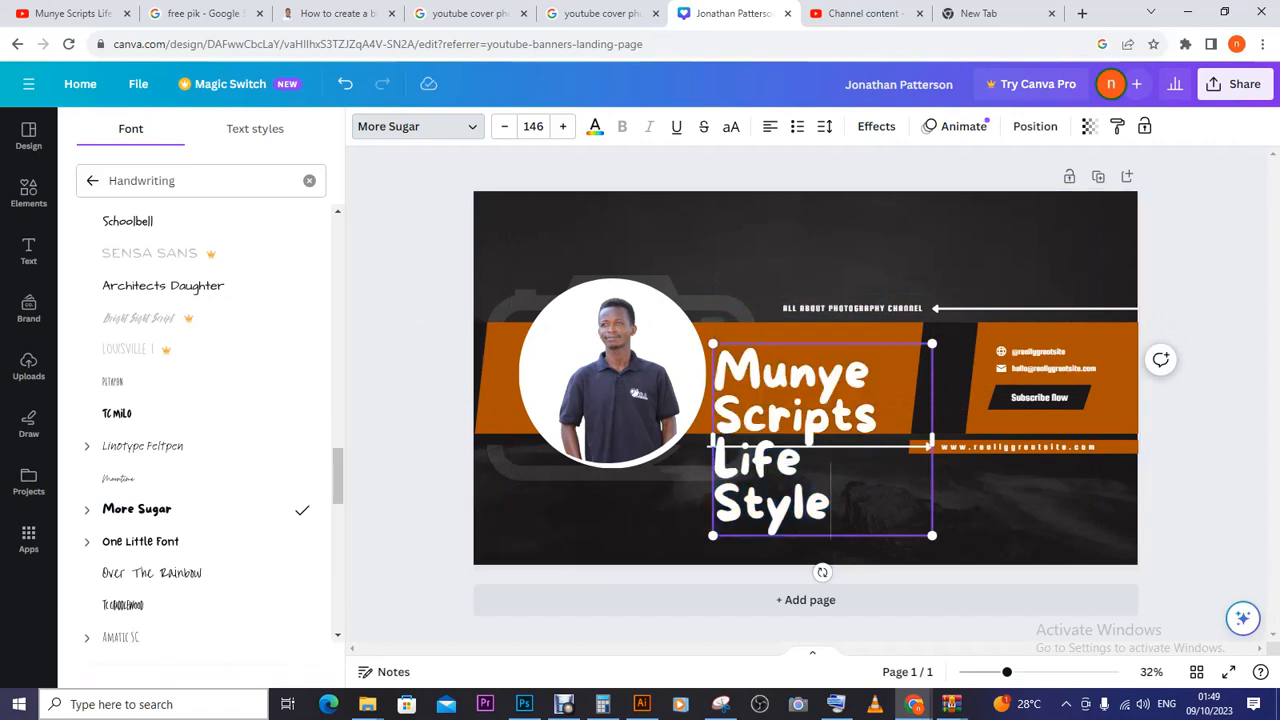
drag(712, 535, 816, 446)
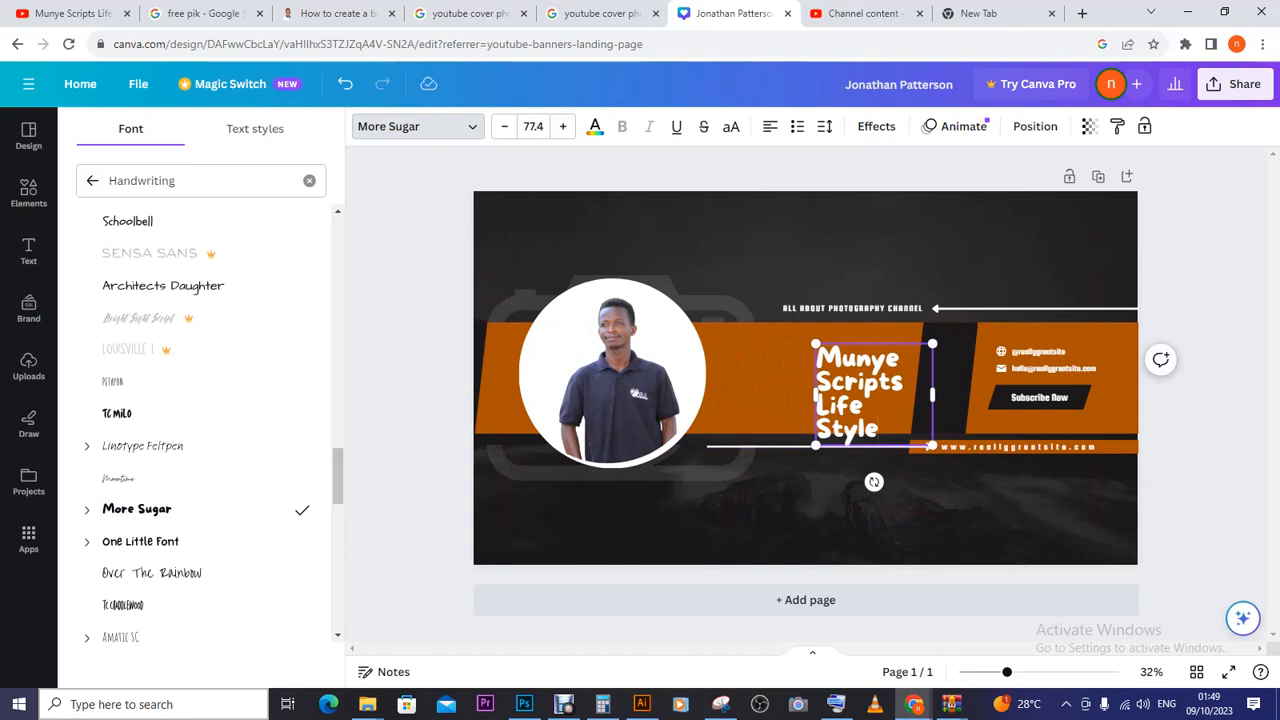
drag(876, 428, 784, 412)
drag(842, 378, 920, 376)
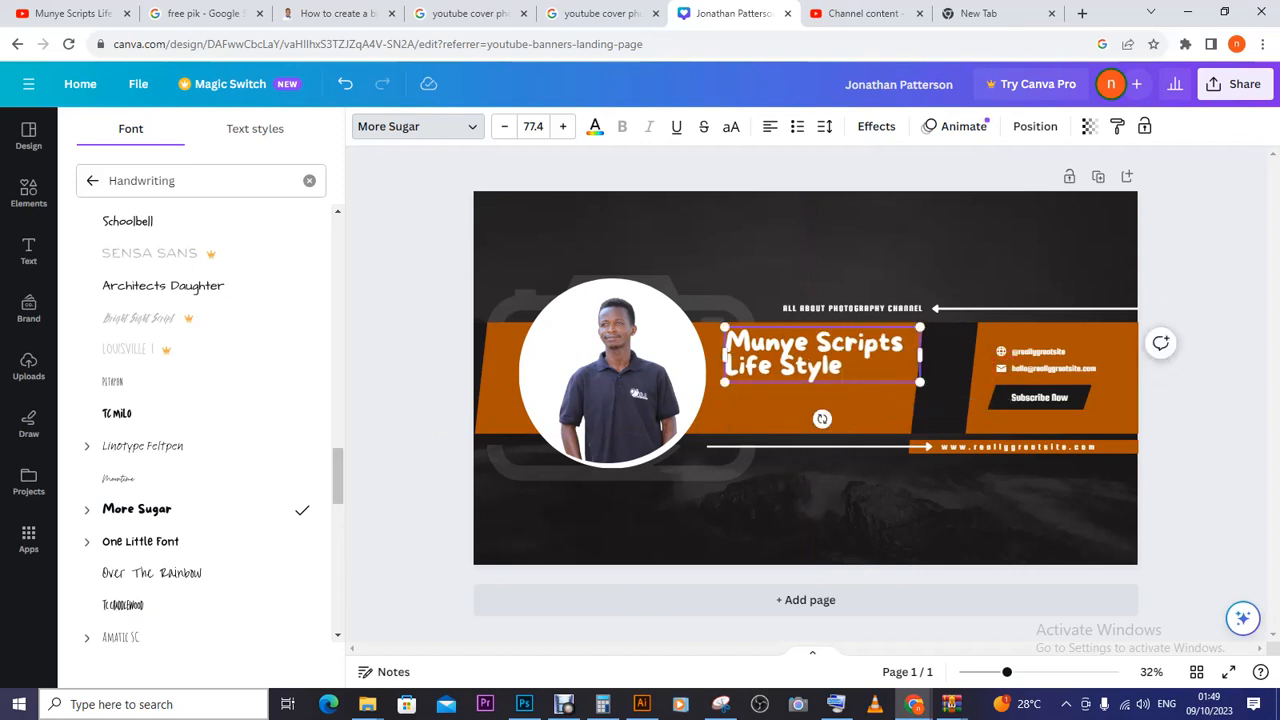
mouse_move(724, 382)
mouse_down()
mouse_move(706, 390)
mouse_move(717, 385)
mouse_up()
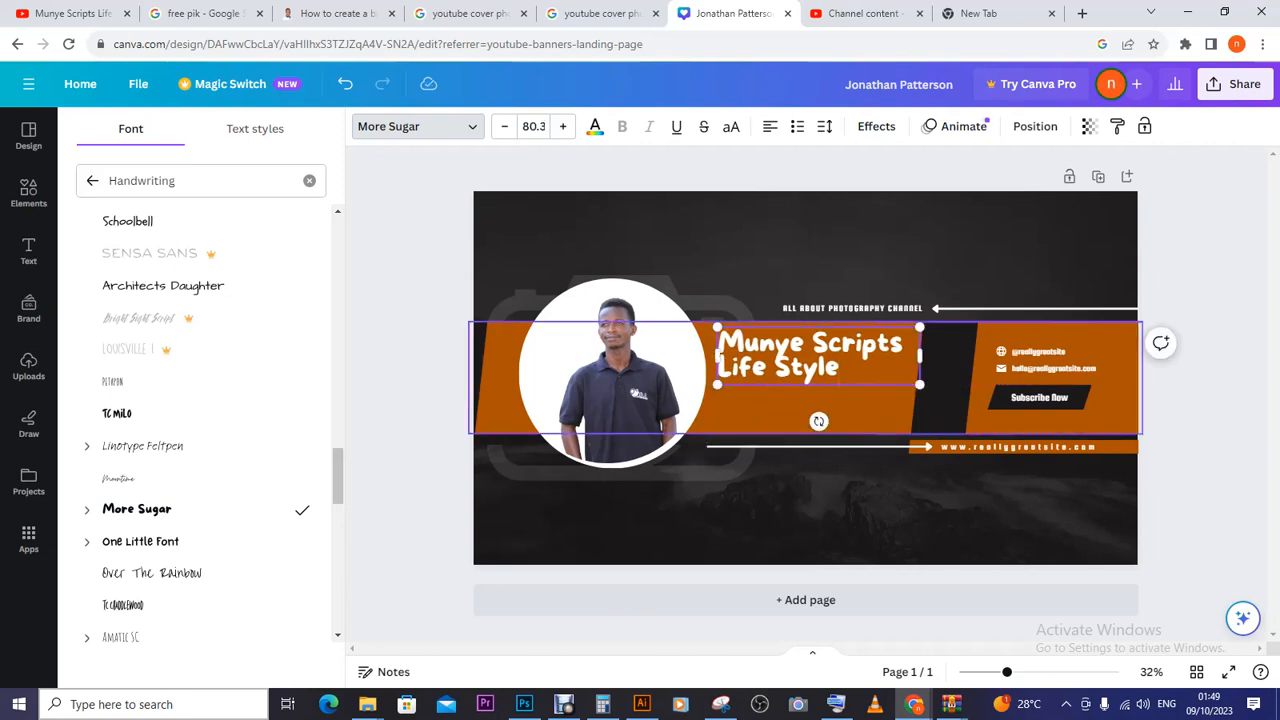
drag(919, 384, 911, 382)
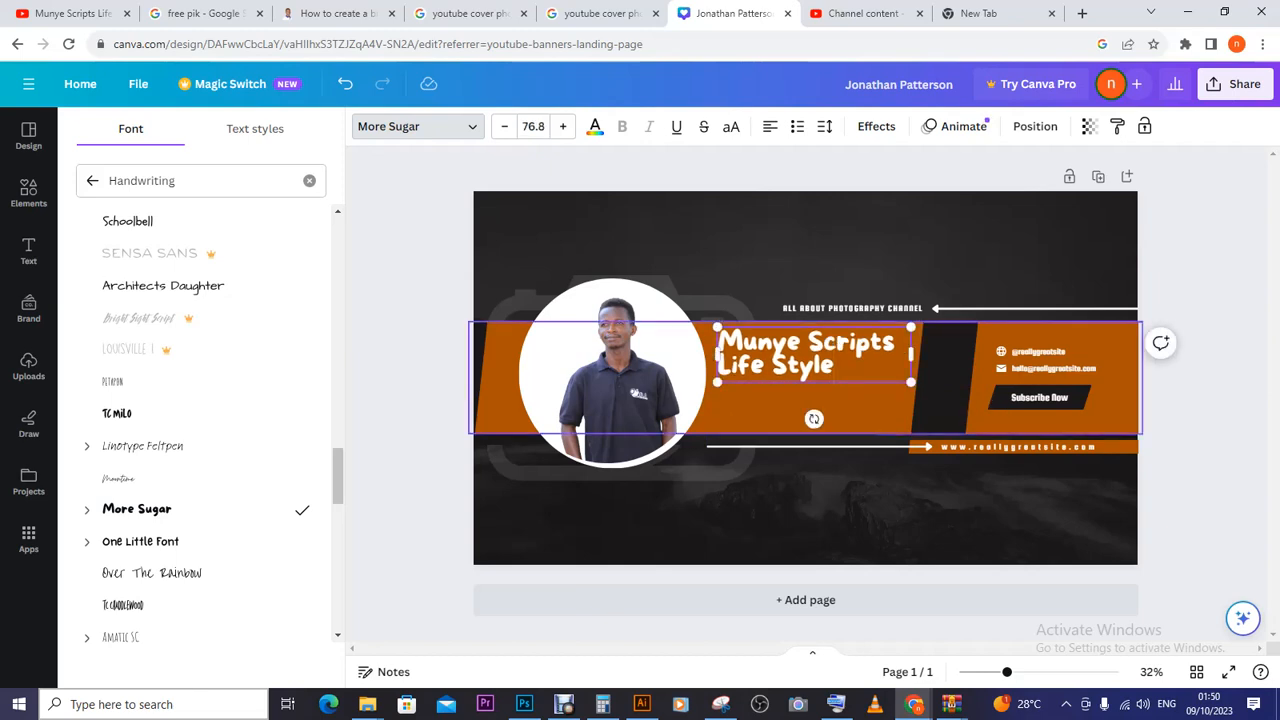
- Preview One Little Font, Sunday and Sensei, then set the headline to Moloko and select it
click(140, 541)
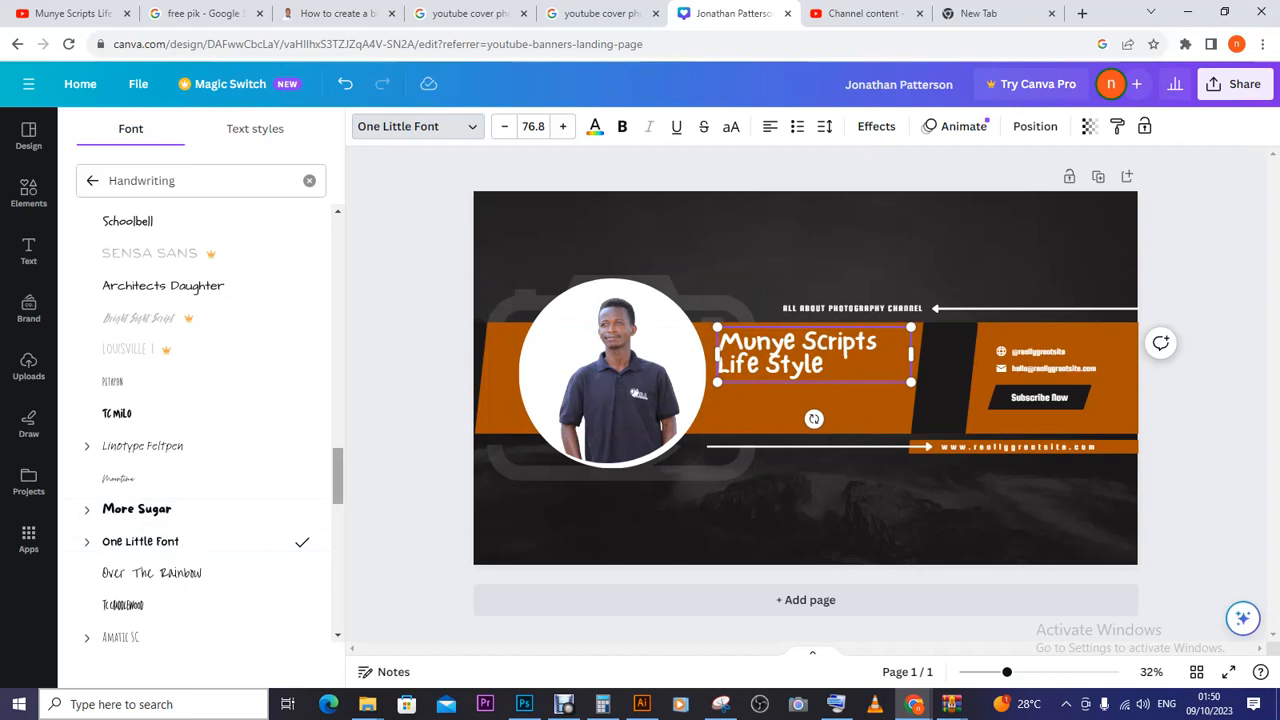
scroll(200, 510, down, 5)
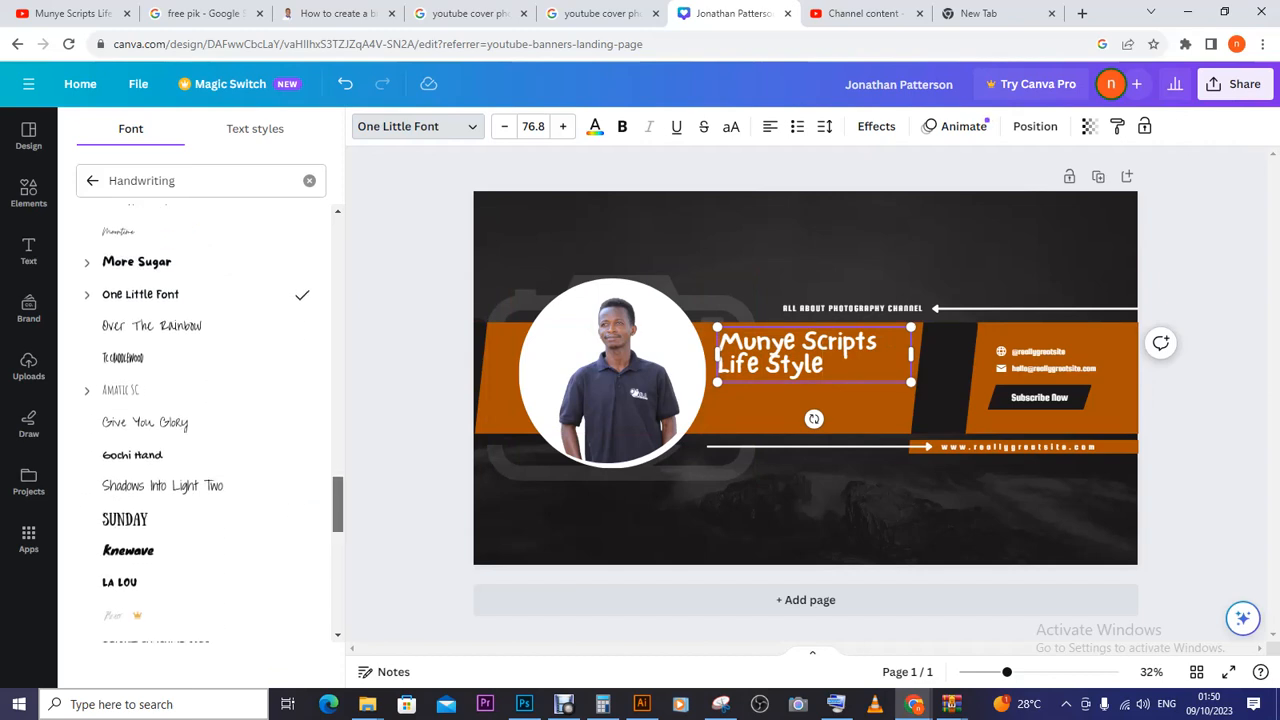
click(200, 510)
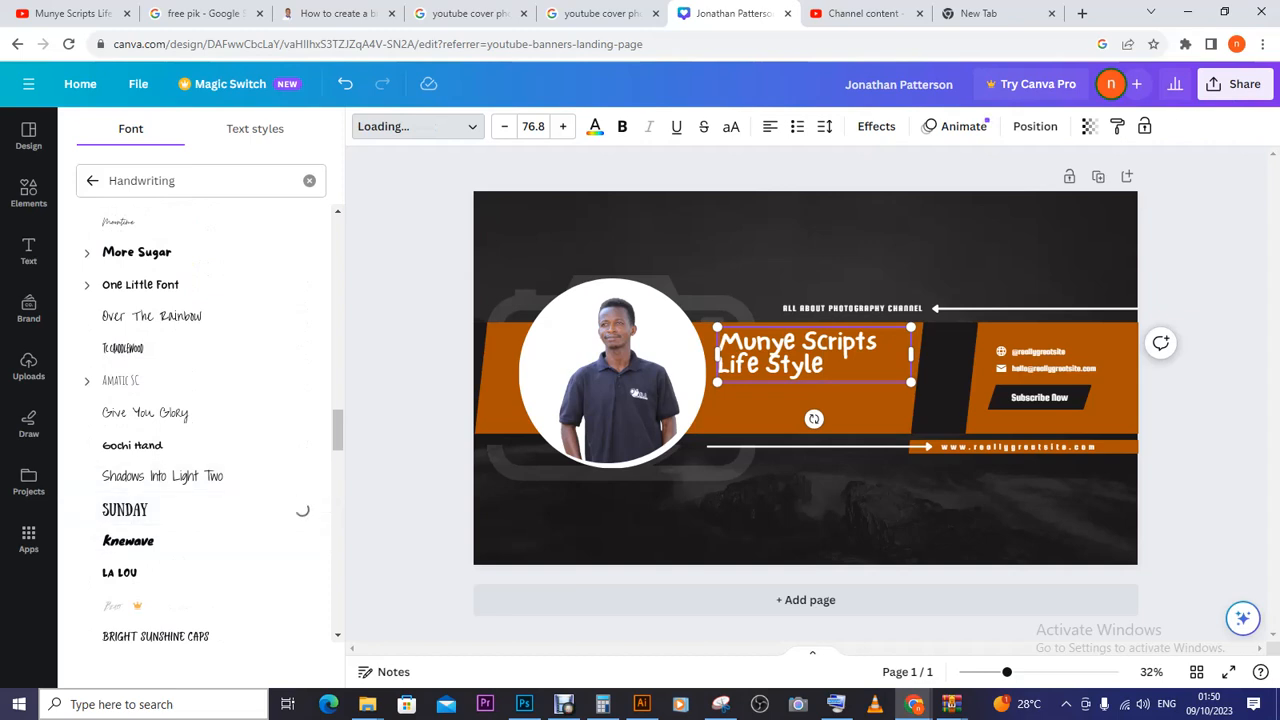
scroll(200, 420, down, 1)
scroll(200, 420, down, 5)
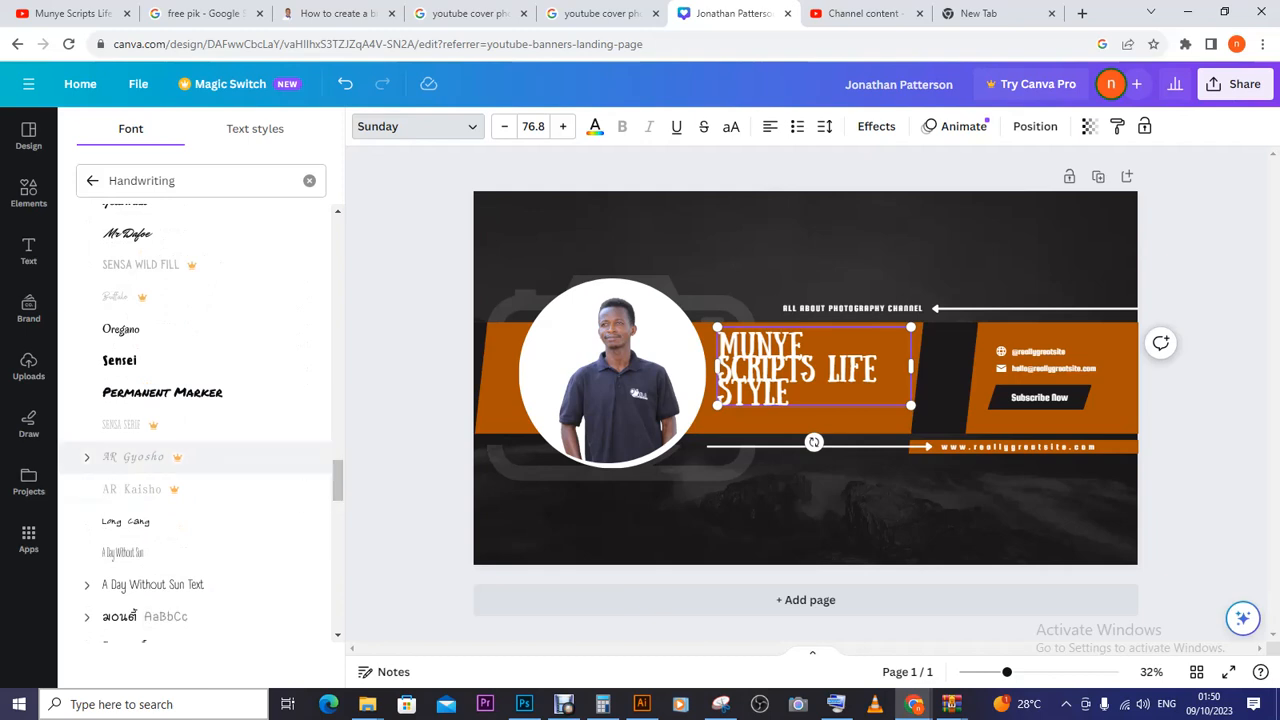
click(119, 360)
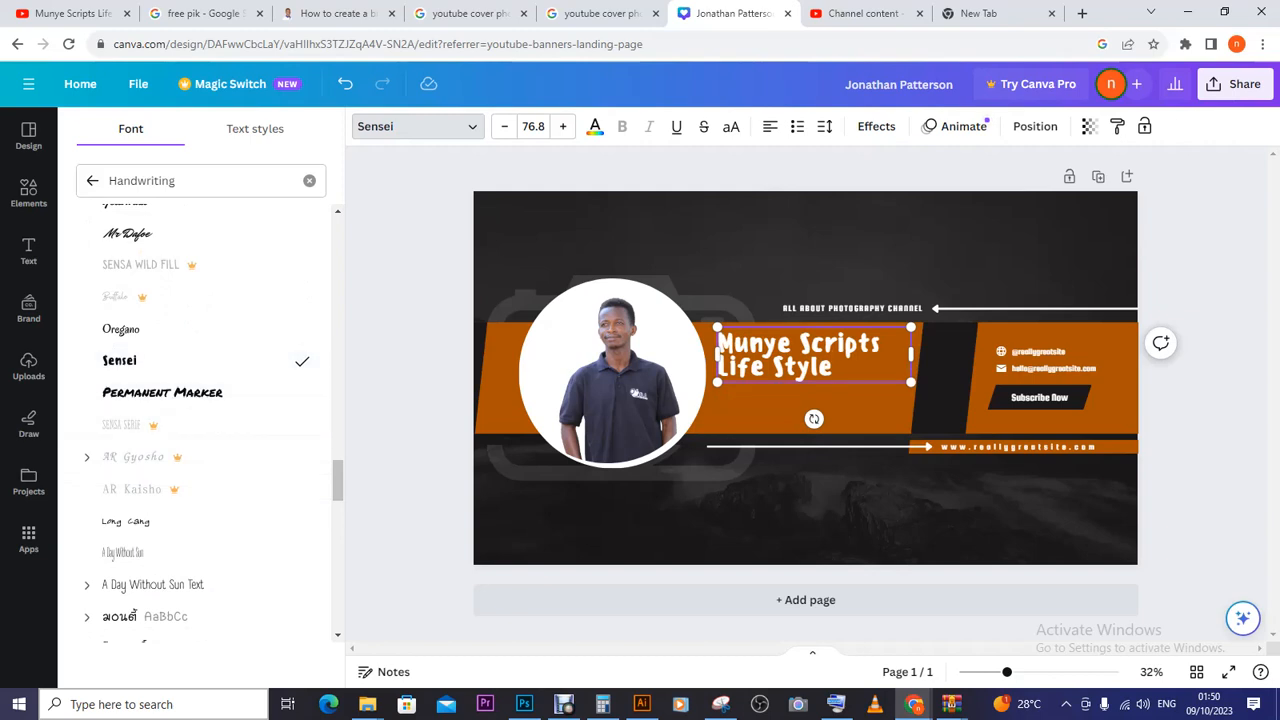
scroll(210, 420, down, 10)
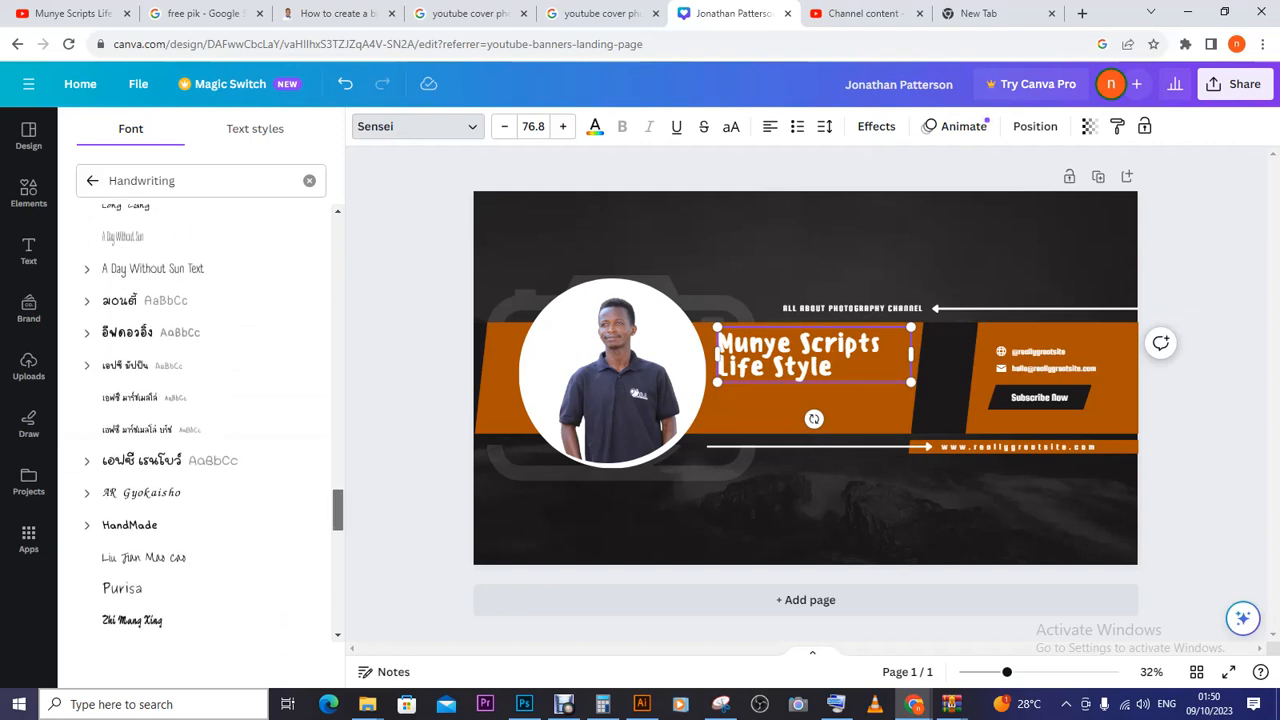
scroll(210, 420, down, 10)
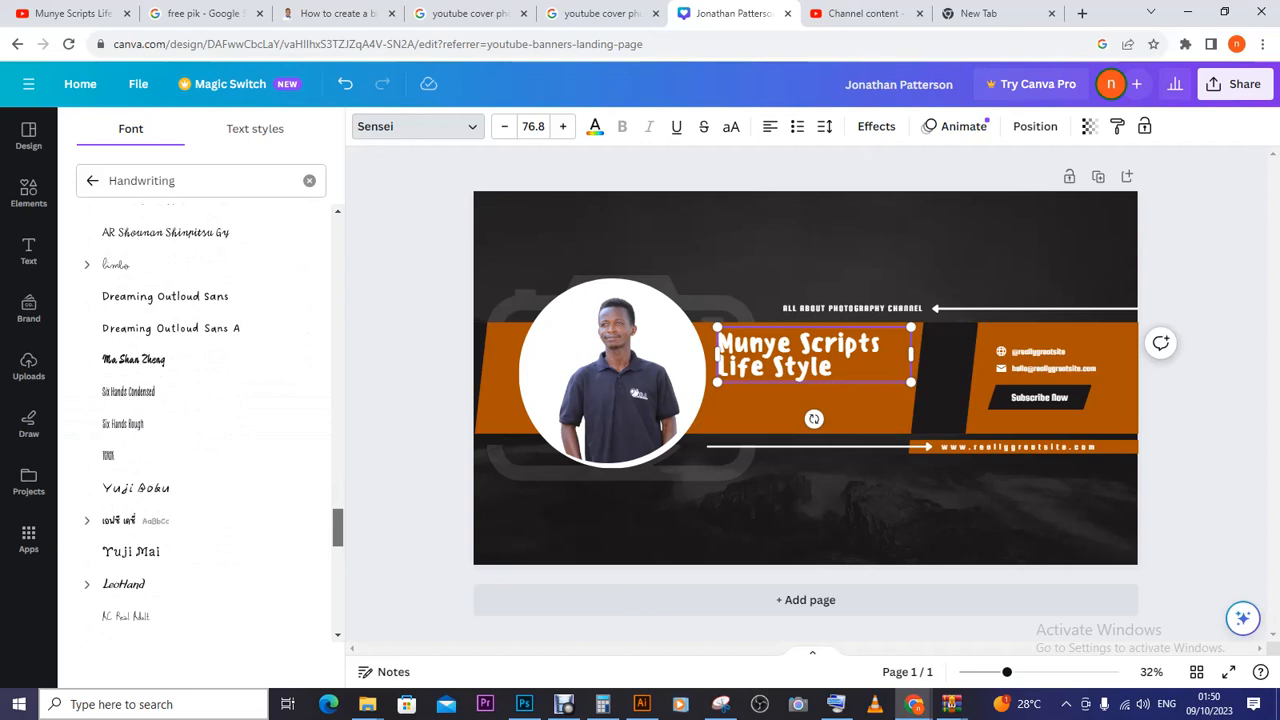
scroll(200, 570, down, 1)
click(200, 413)
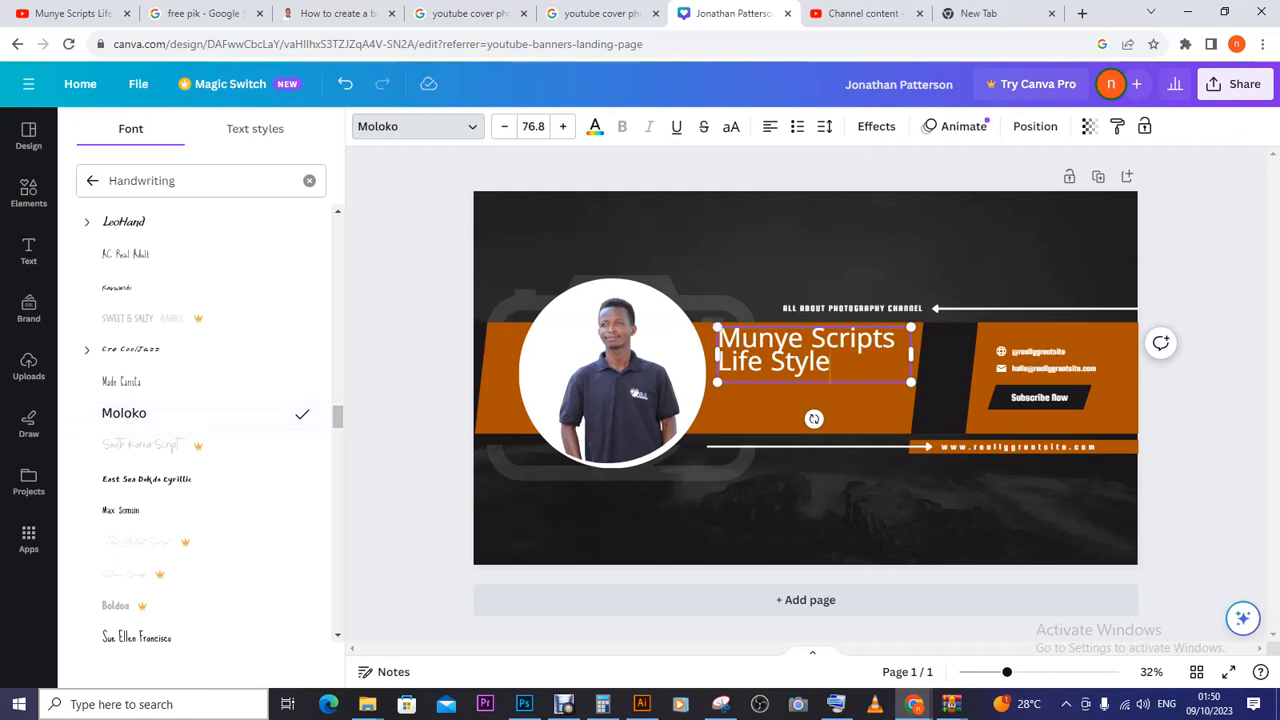
drag(718, 340, 830, 362)
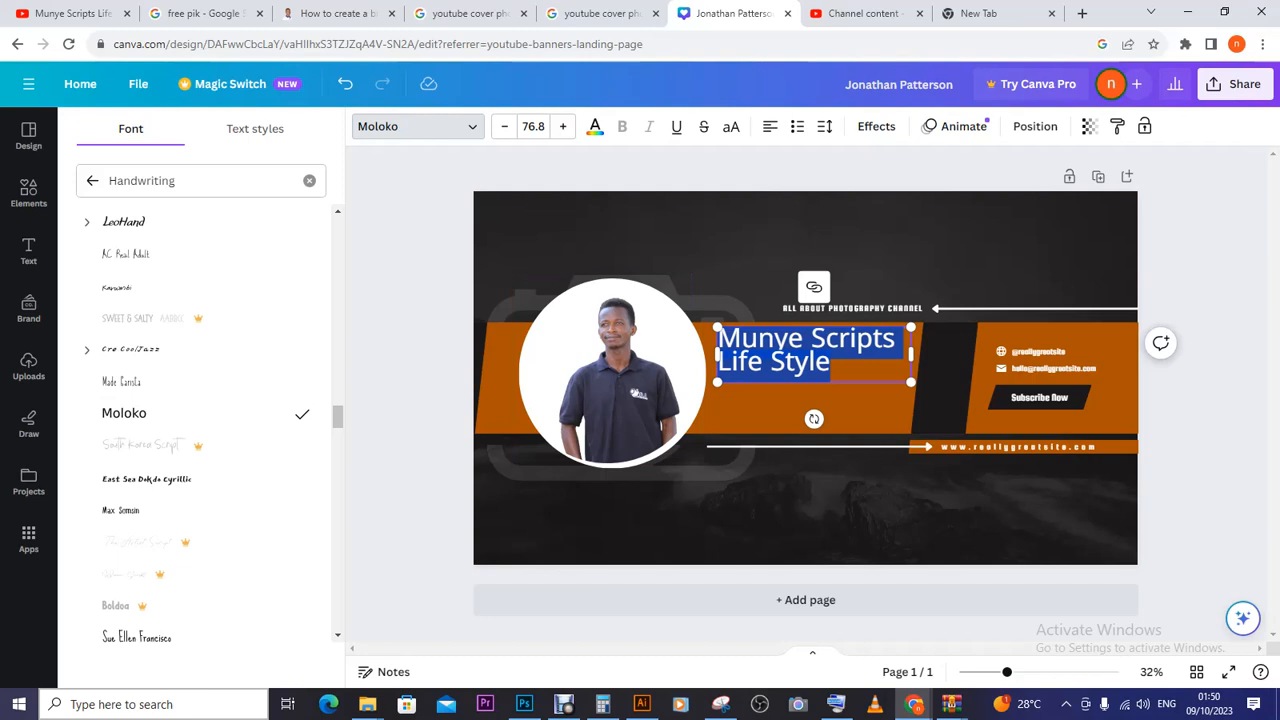
- Set the Munye Scripts Life Style title to size 77.8 and change its colour to black
click(504, 126)
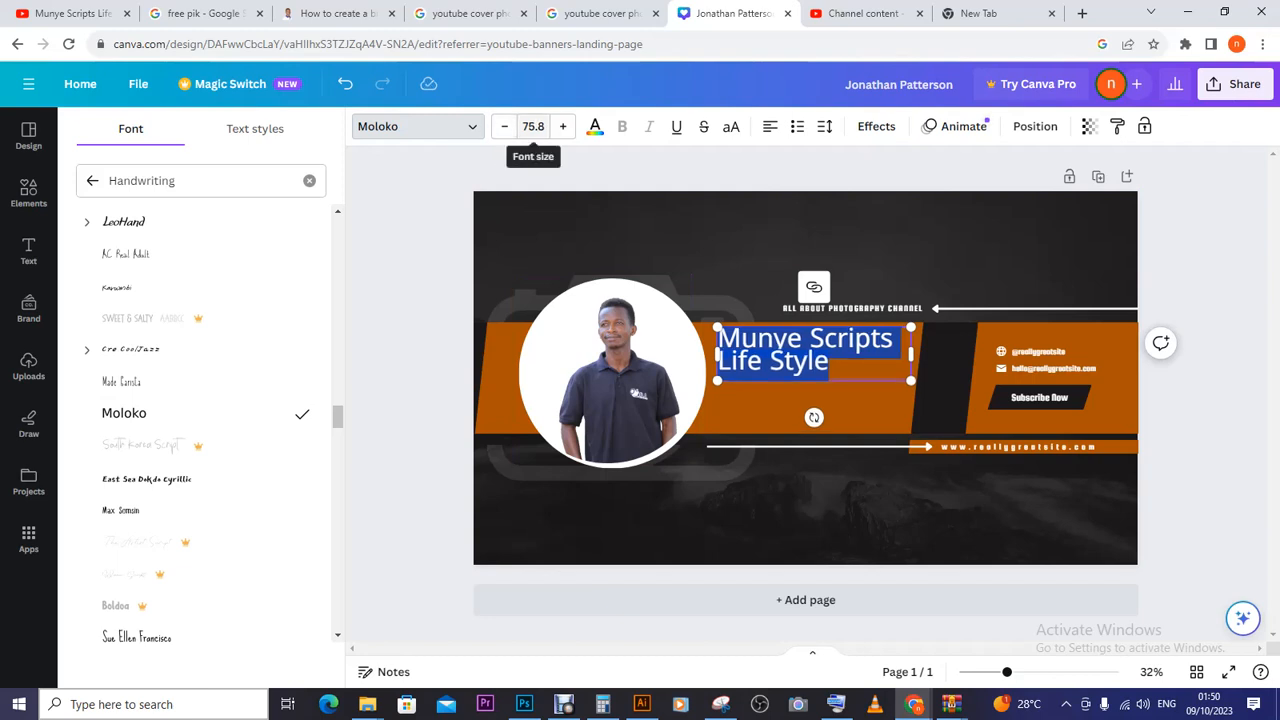
click(563, 126)
click(563, 126)
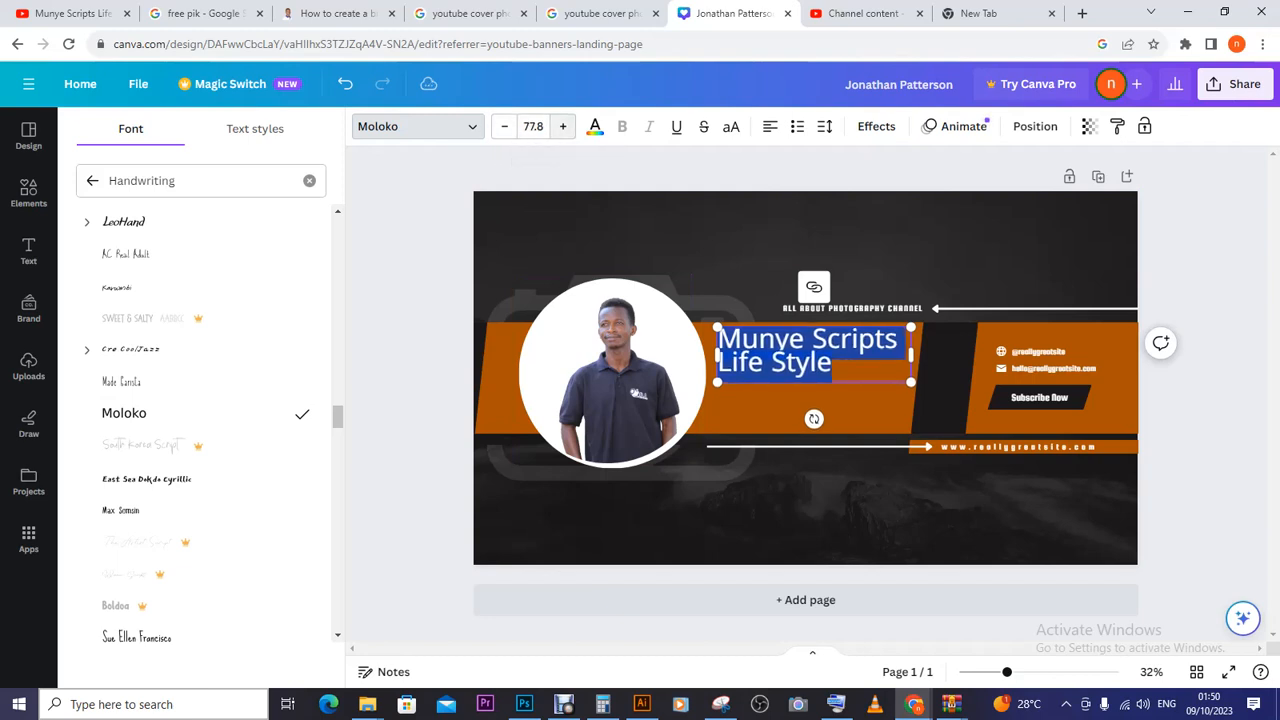
click(594, 126)
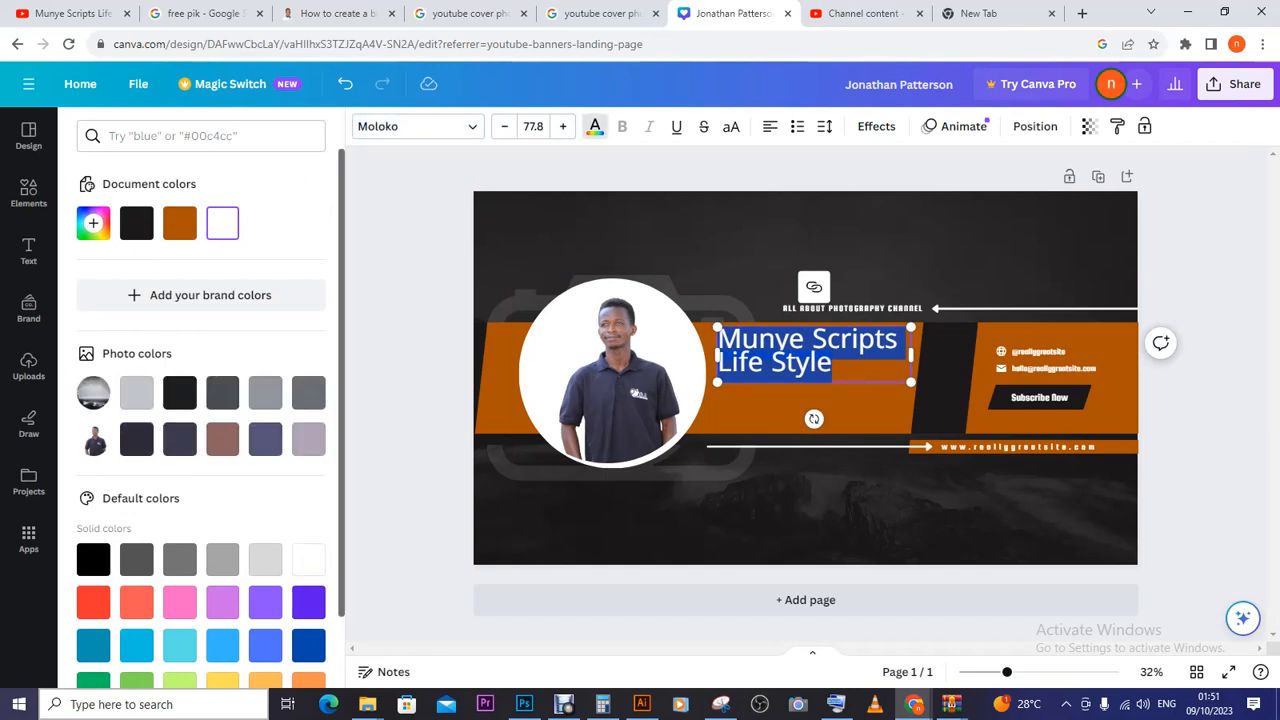
click(136, 392)
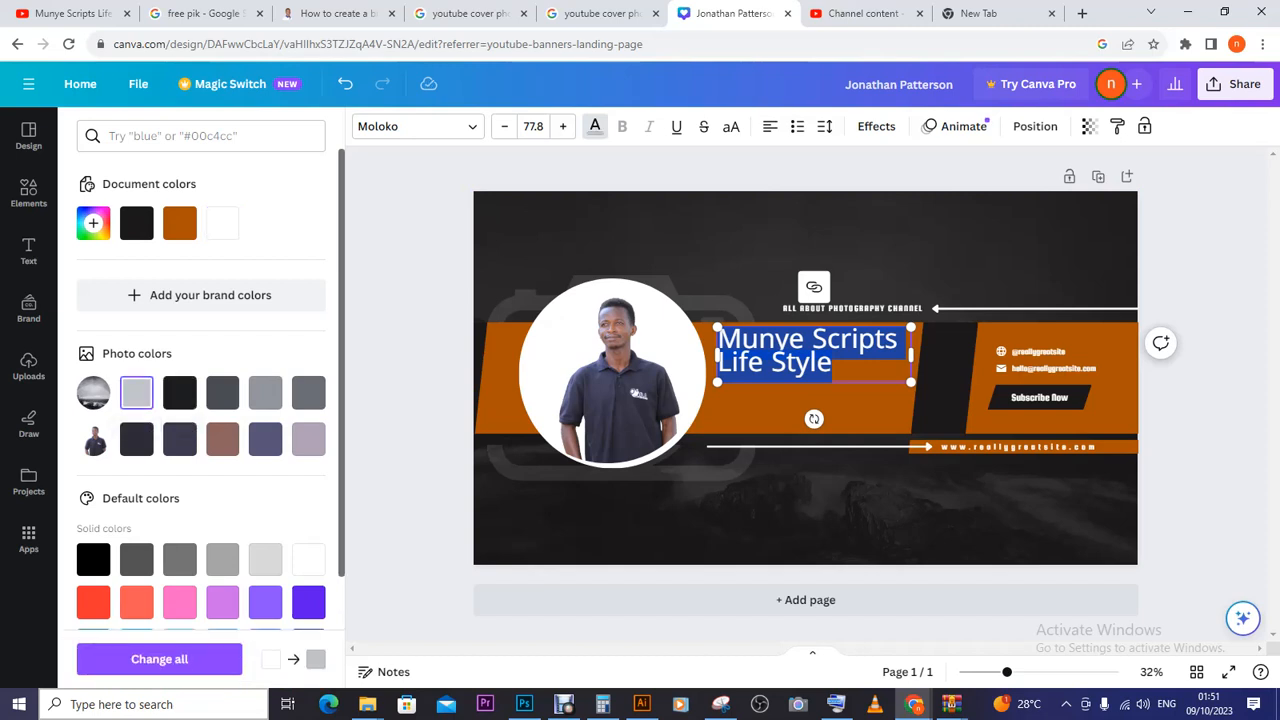
click(180, 392)
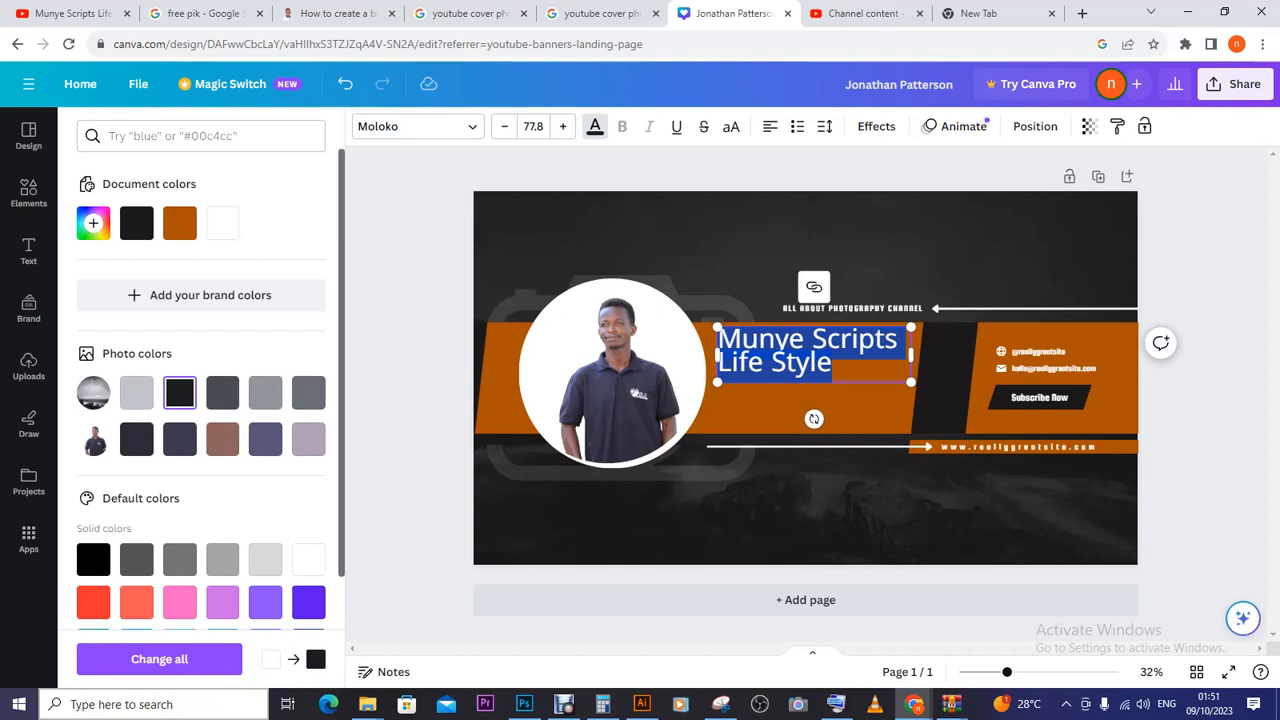
scroll(200, 400, down, 2)
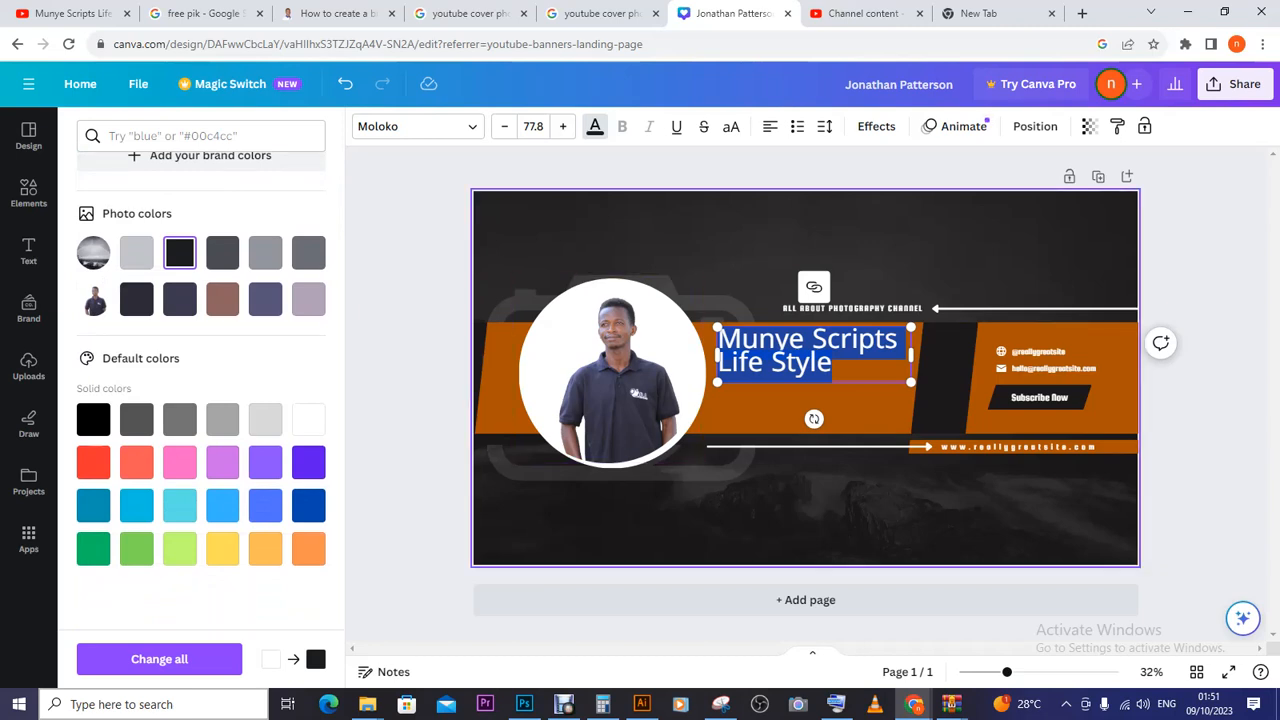
click(805, 510)
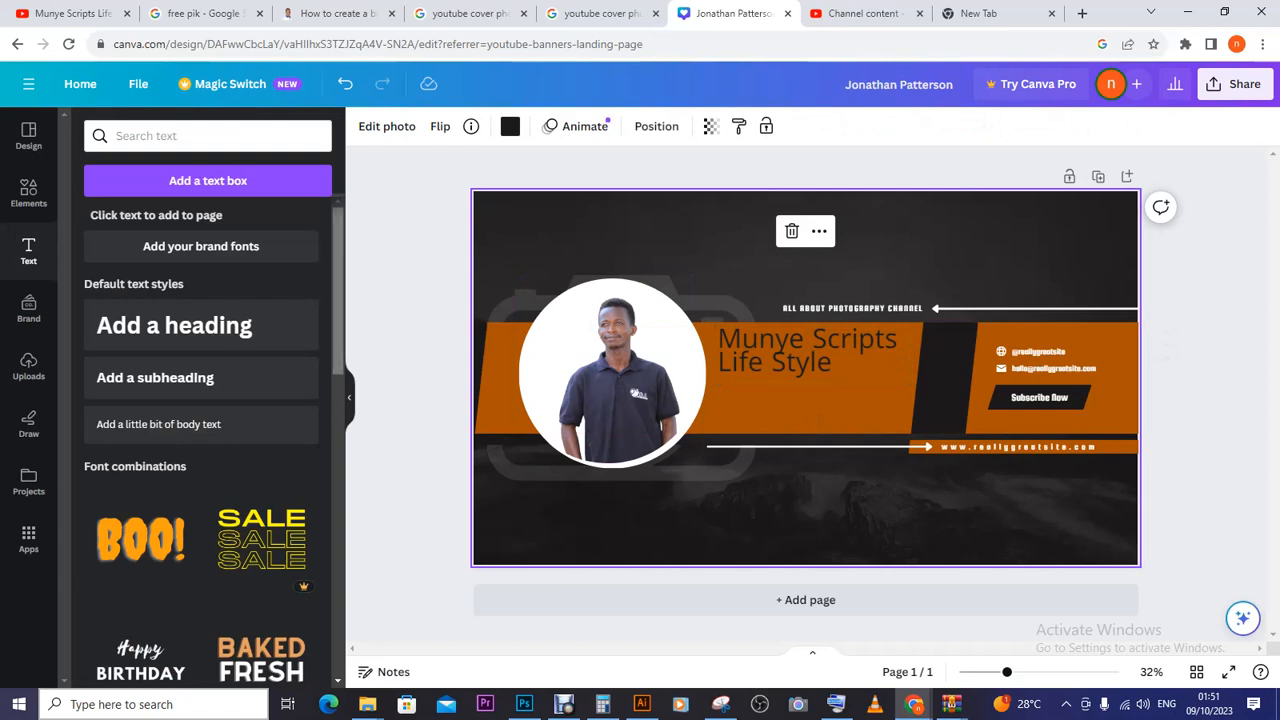
- Select the orange band and recolour every orange element yellow with Change all
scroll(200, 430, down, 8)
scroll(210, 440, down, 4)
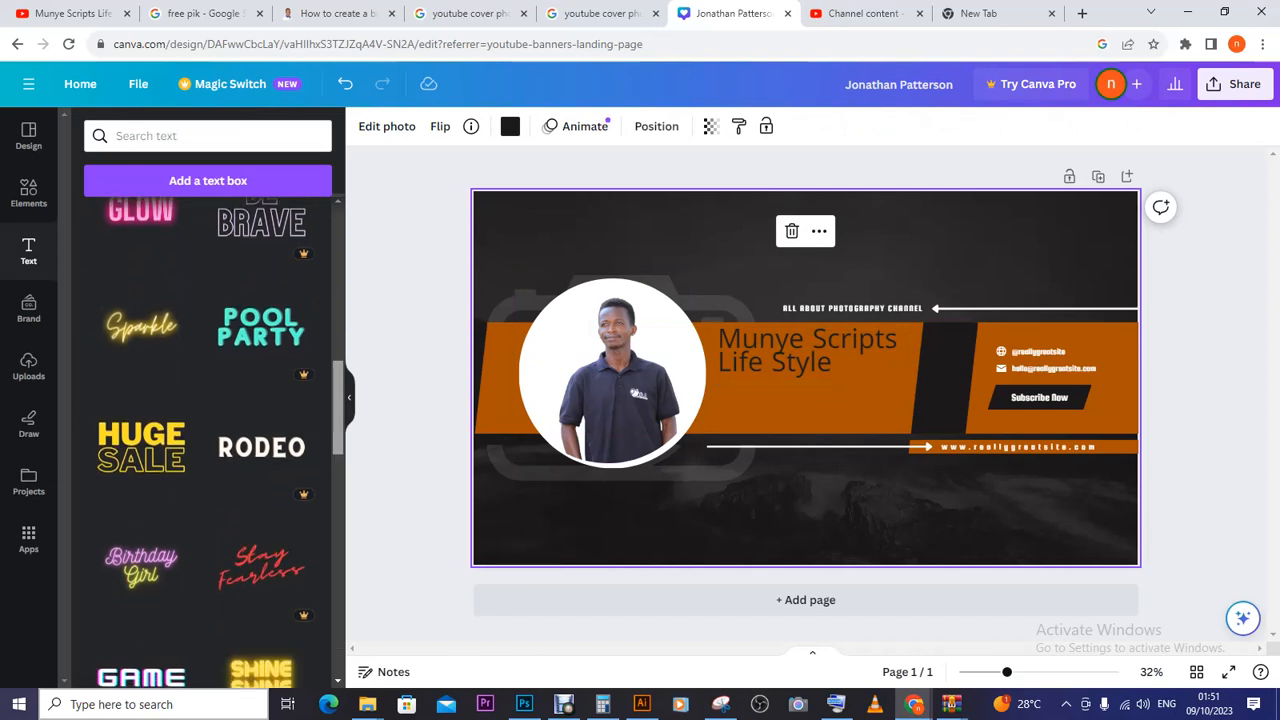
scroll(220, 440, up, 1)
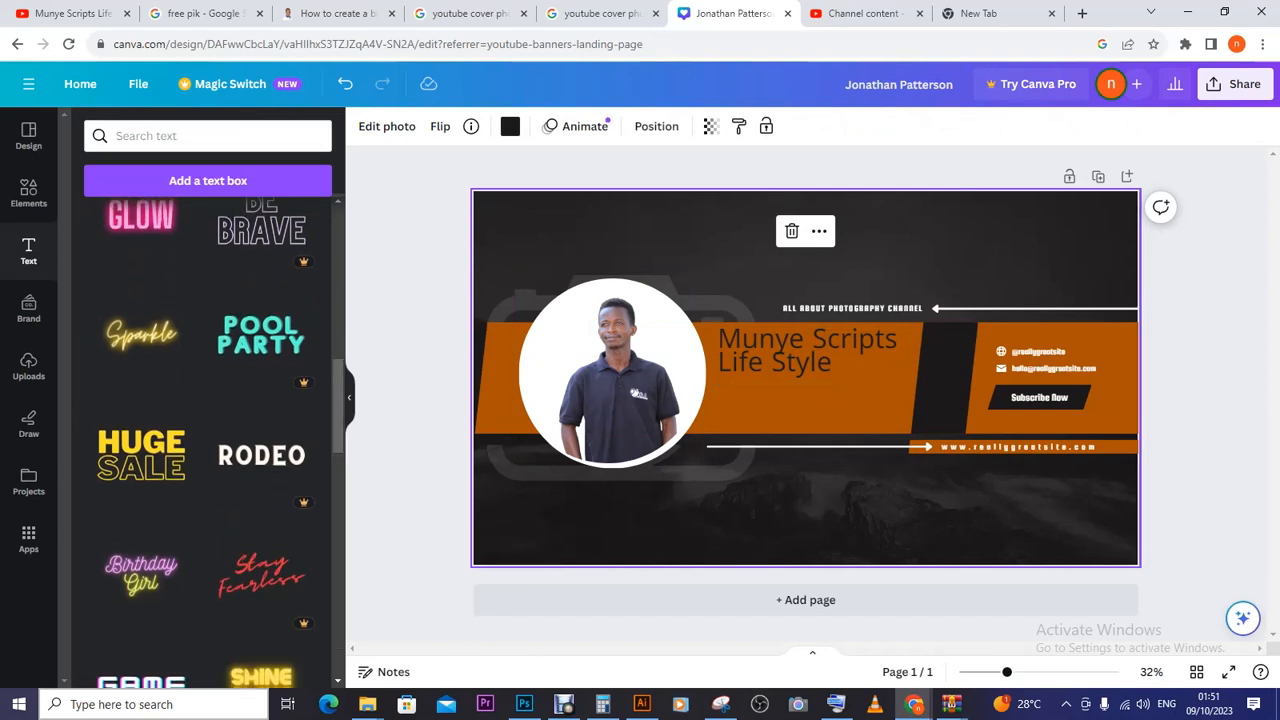
click(807, 352)
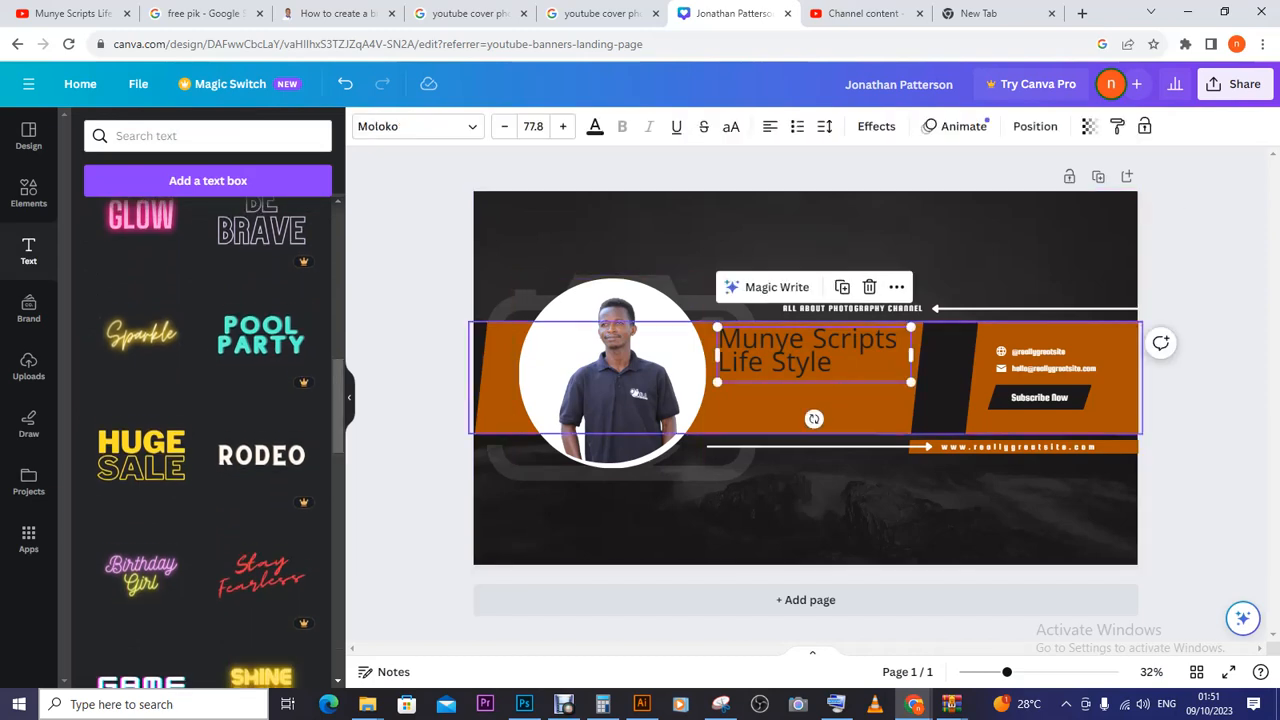
click(806, 405)
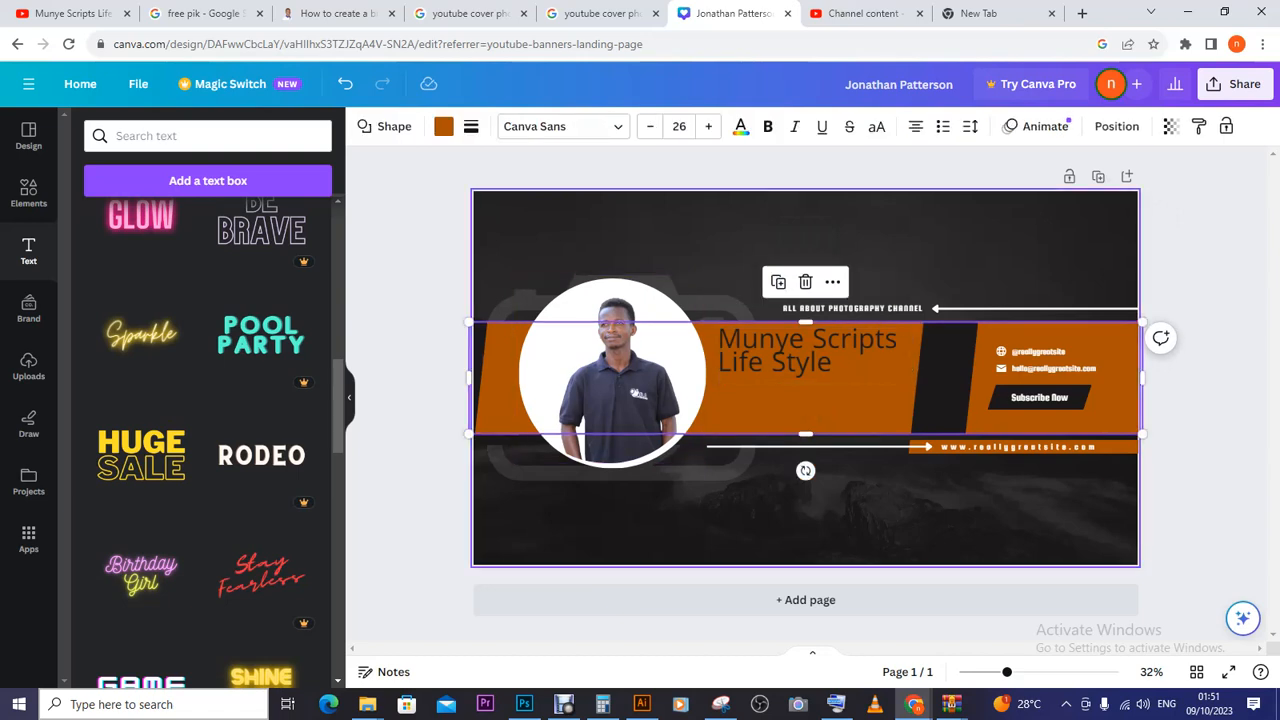
click(443, 126)
click(443, 126)
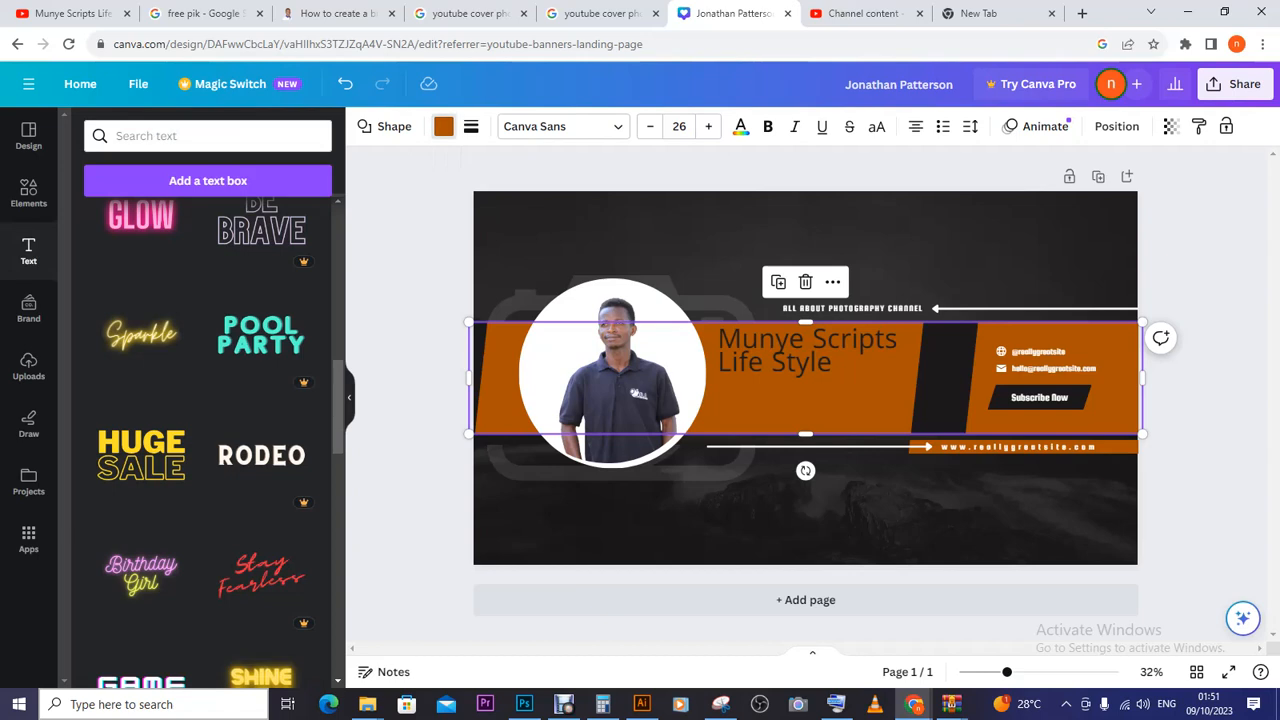
click(443, 126)
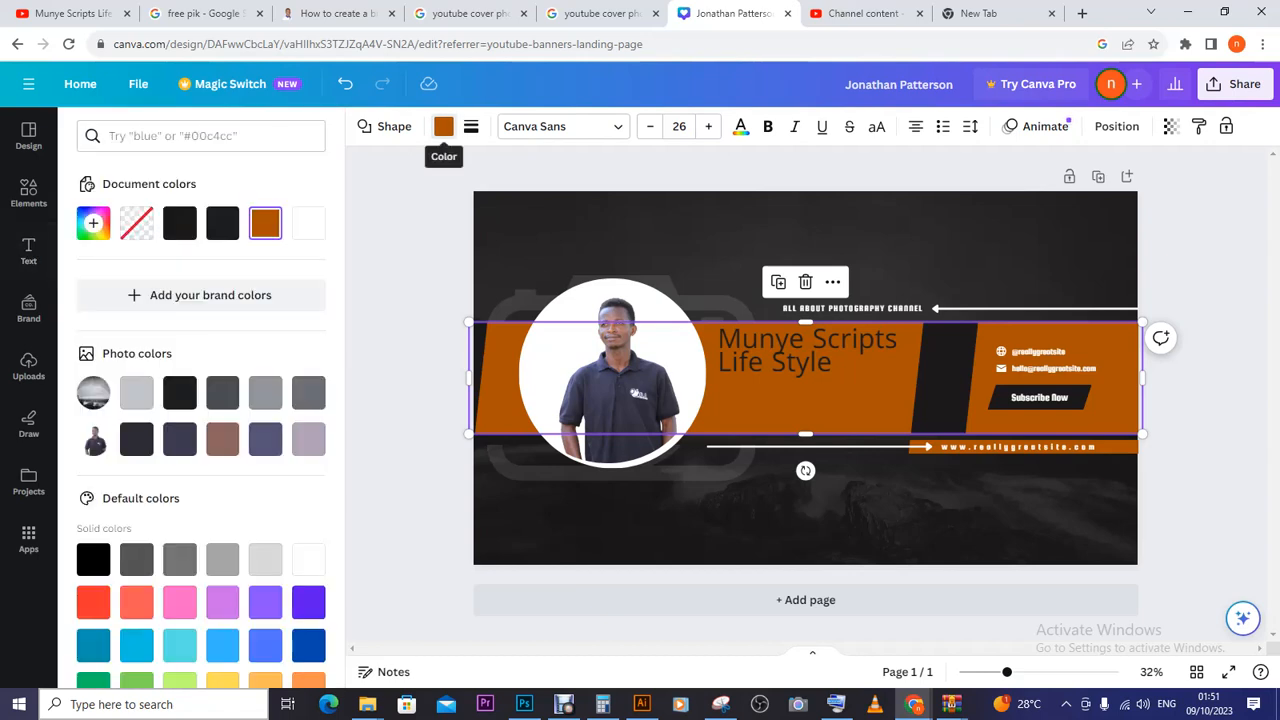
scroll(222, 452, down, 3)
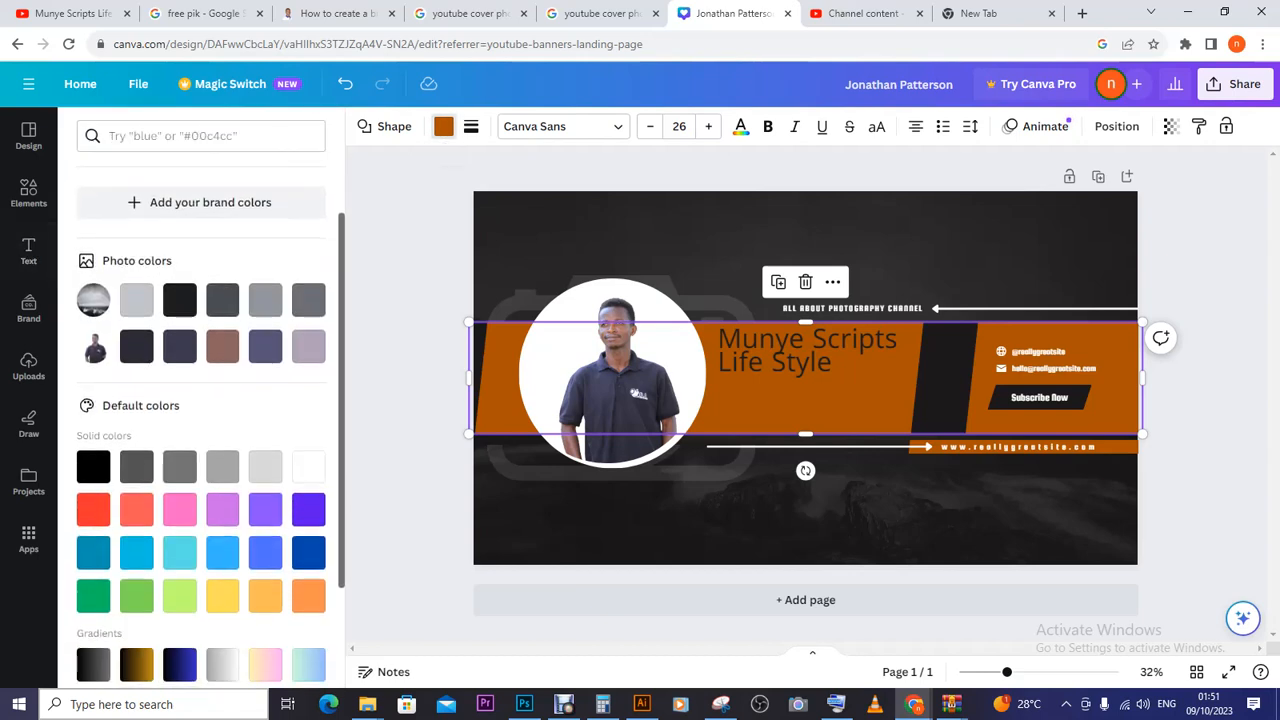
click(222, 452)
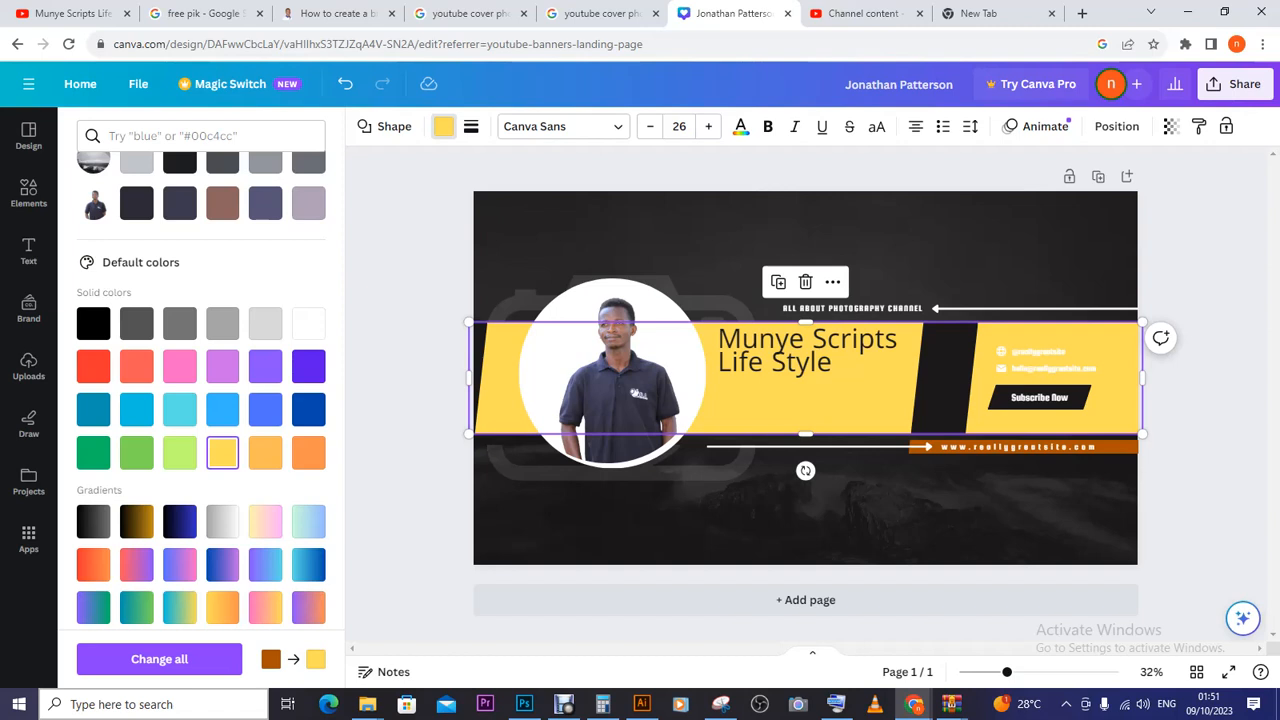
click(159, 659)
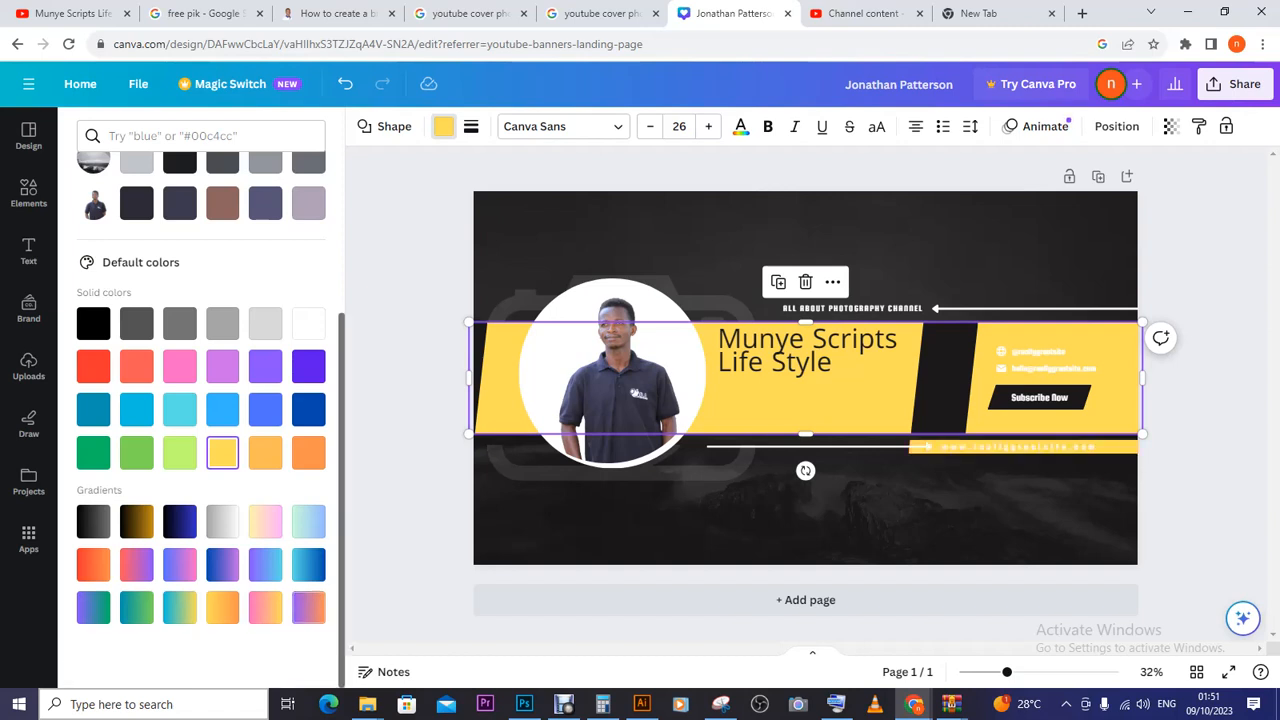
- Set the main band behind the photo and title back to document orange #ab5200
scroll(200, 420, up, 5)
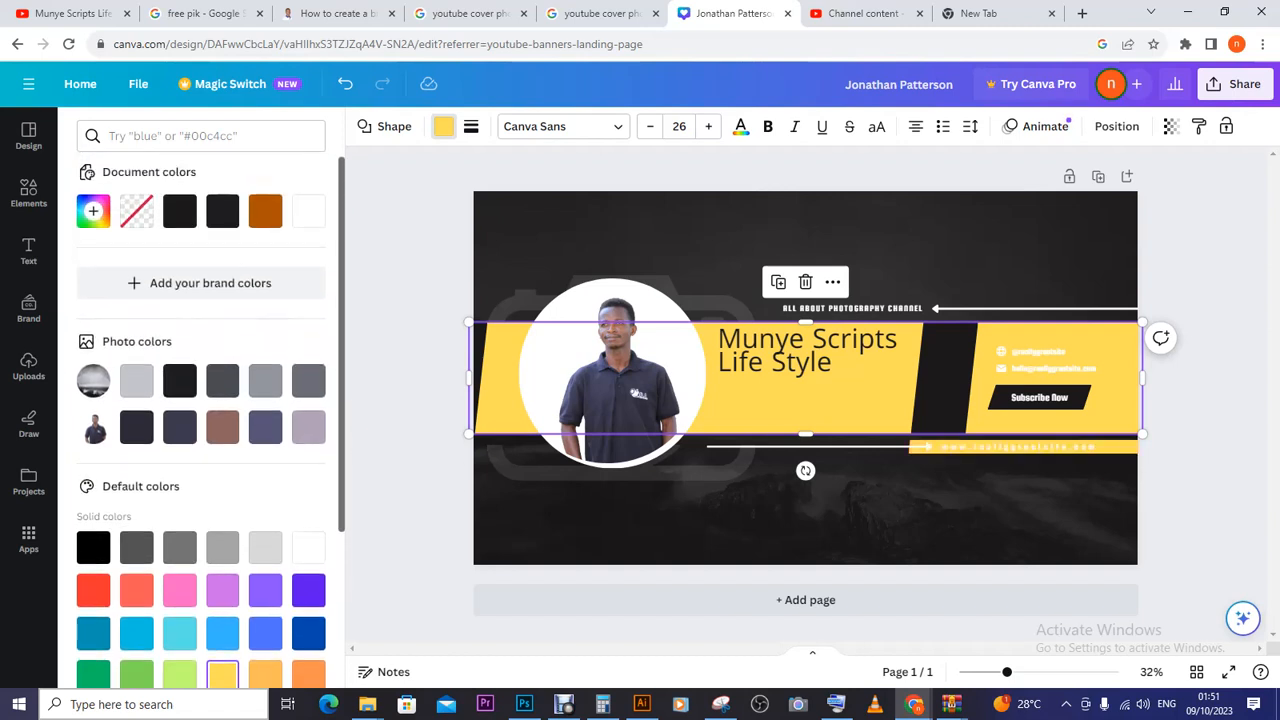
click(265, 222)
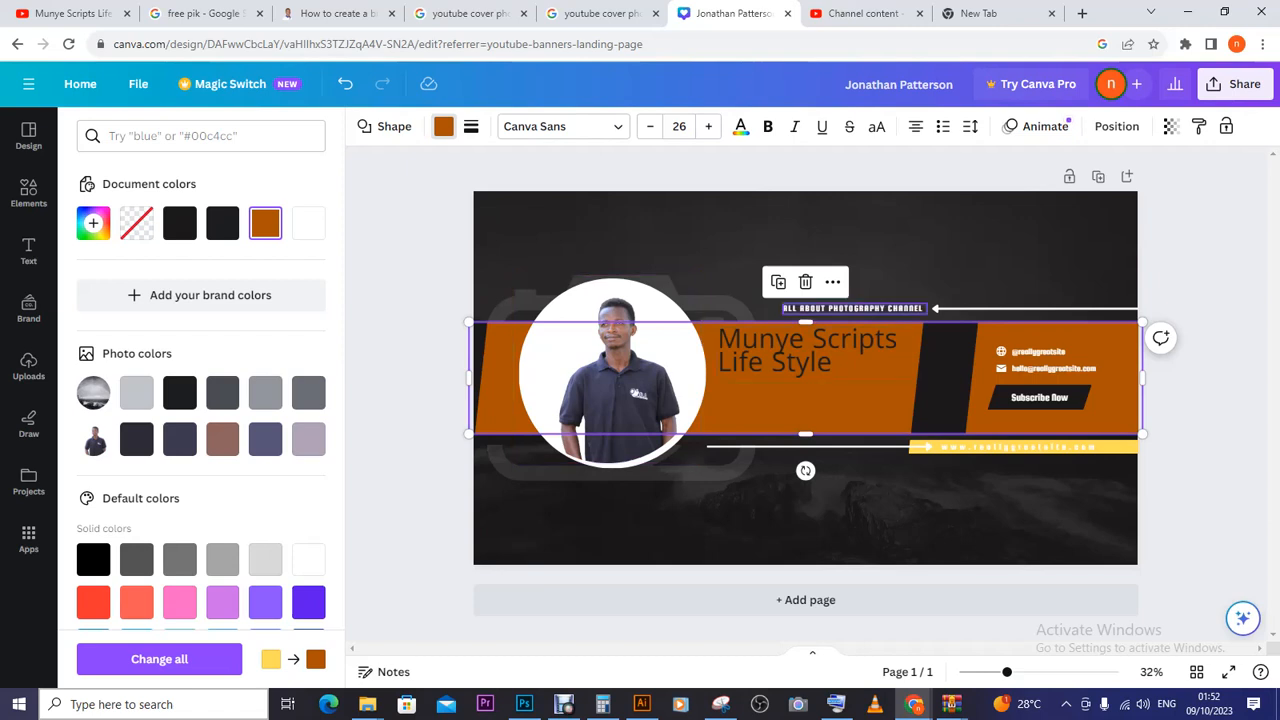
click(820, 308)
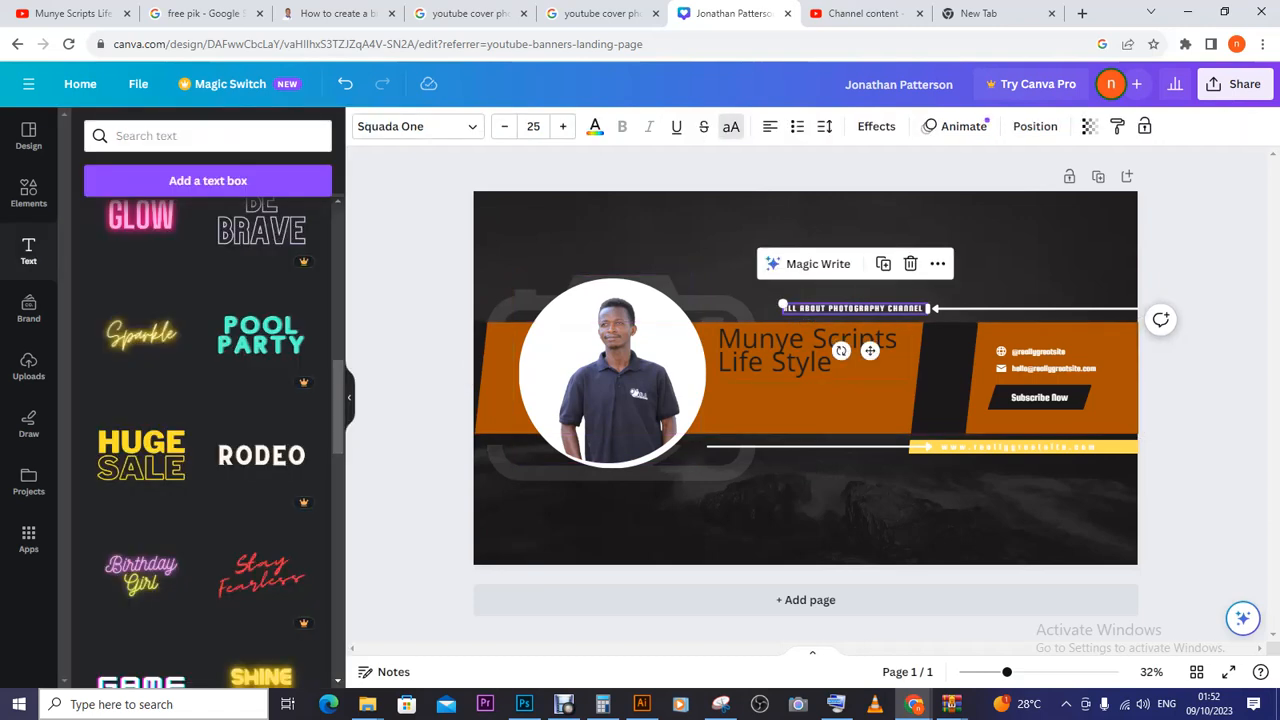
- Replace the tagline text with 'ALL ABOUT CREATIVITY & EARNING OUT OF IT.'
key(ctrl+a)
click(855, 308)
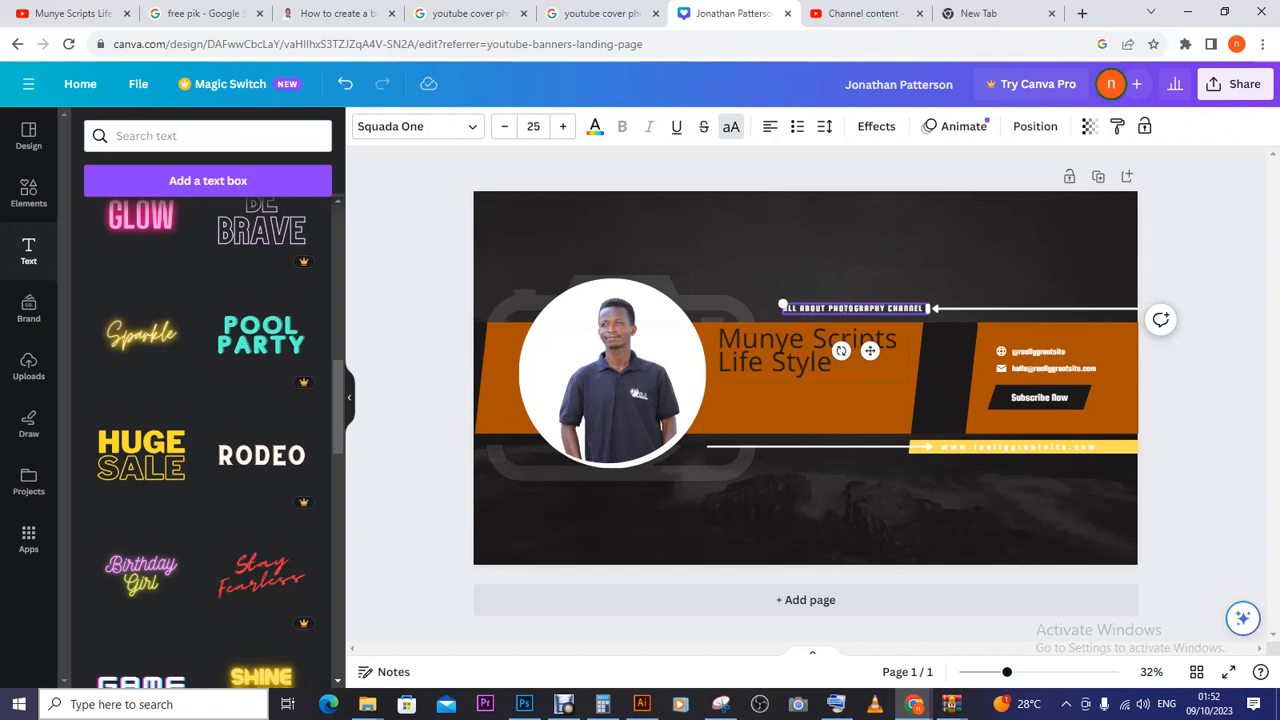
key(ctrl+a)
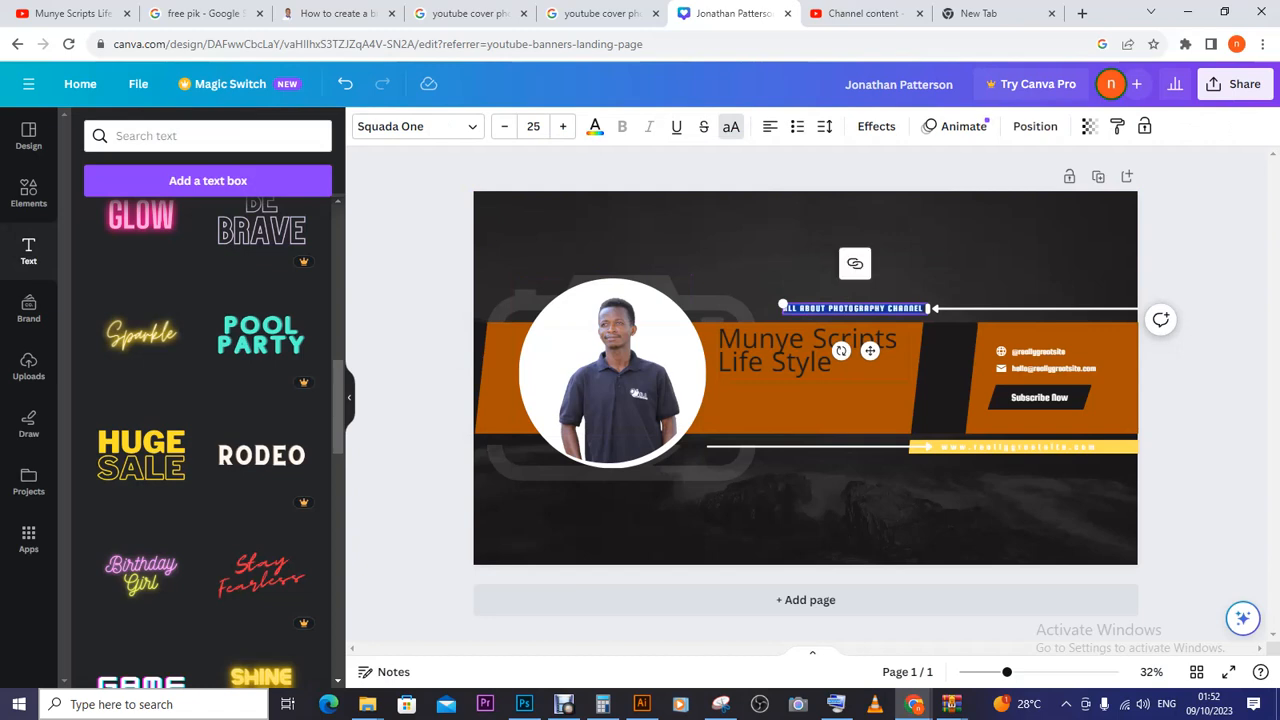
text(ALL ABOUT CREATIVITY &)
text(RNING)
text( BU)
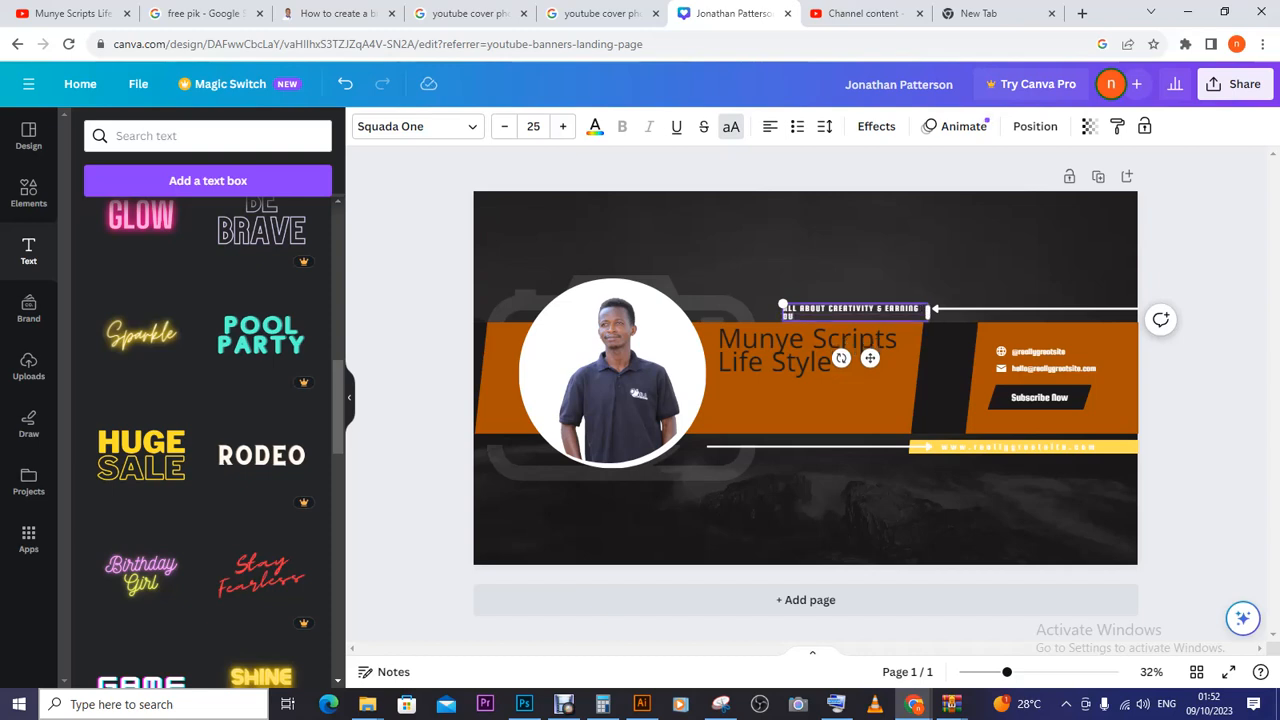
text(T OF IT.)
- Widen the tagline box so the text sits on one line at size 26.6
drag(929, 312, 1060, 310)
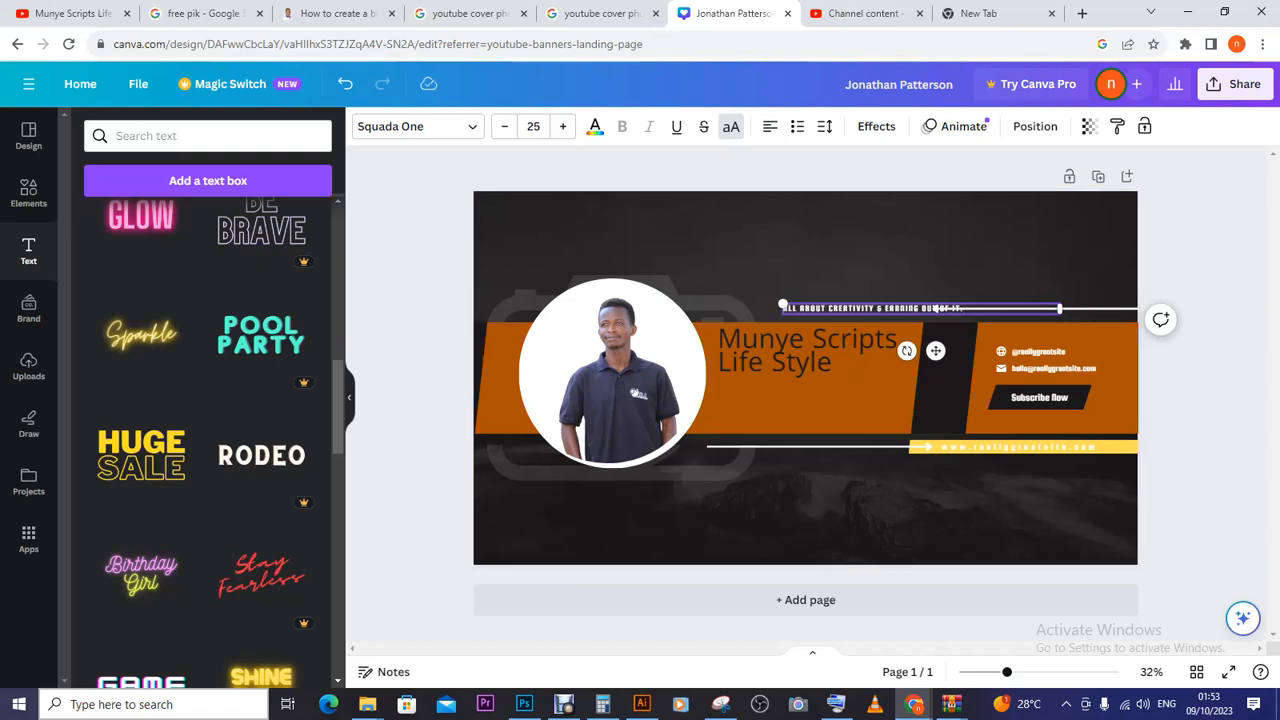
drag(783, 306, 765, 306)
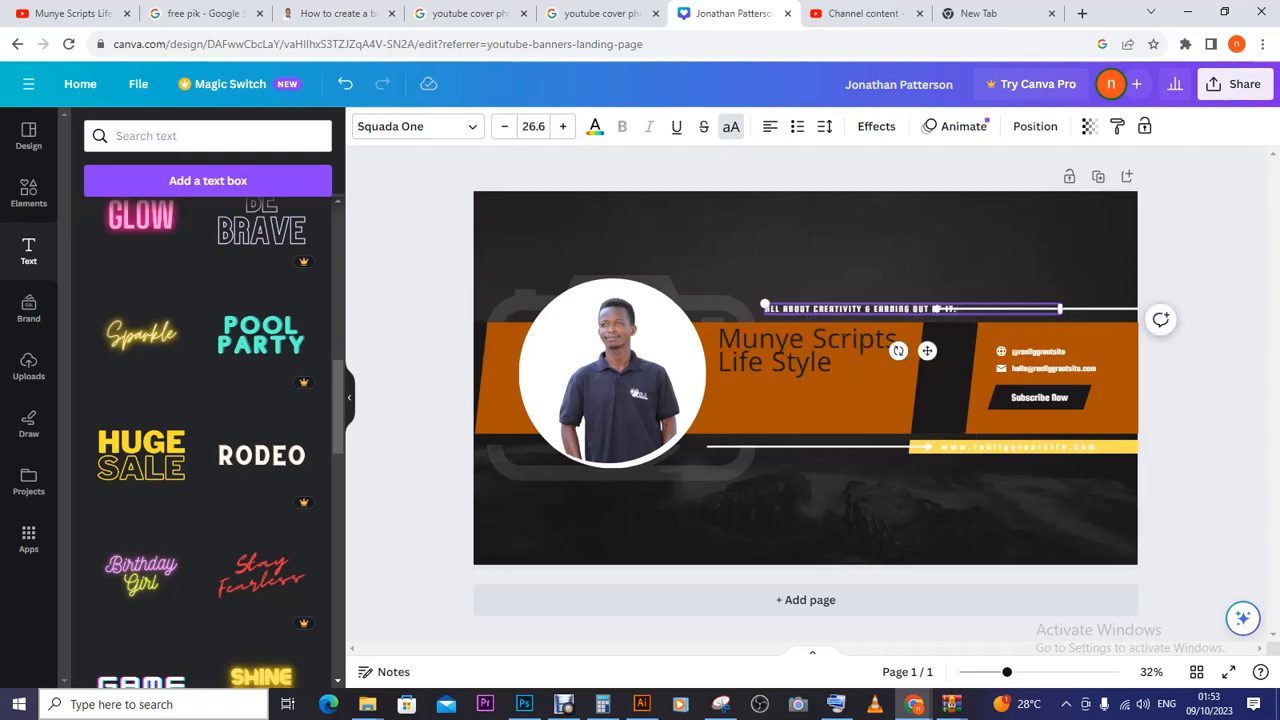
click(1200, 308)
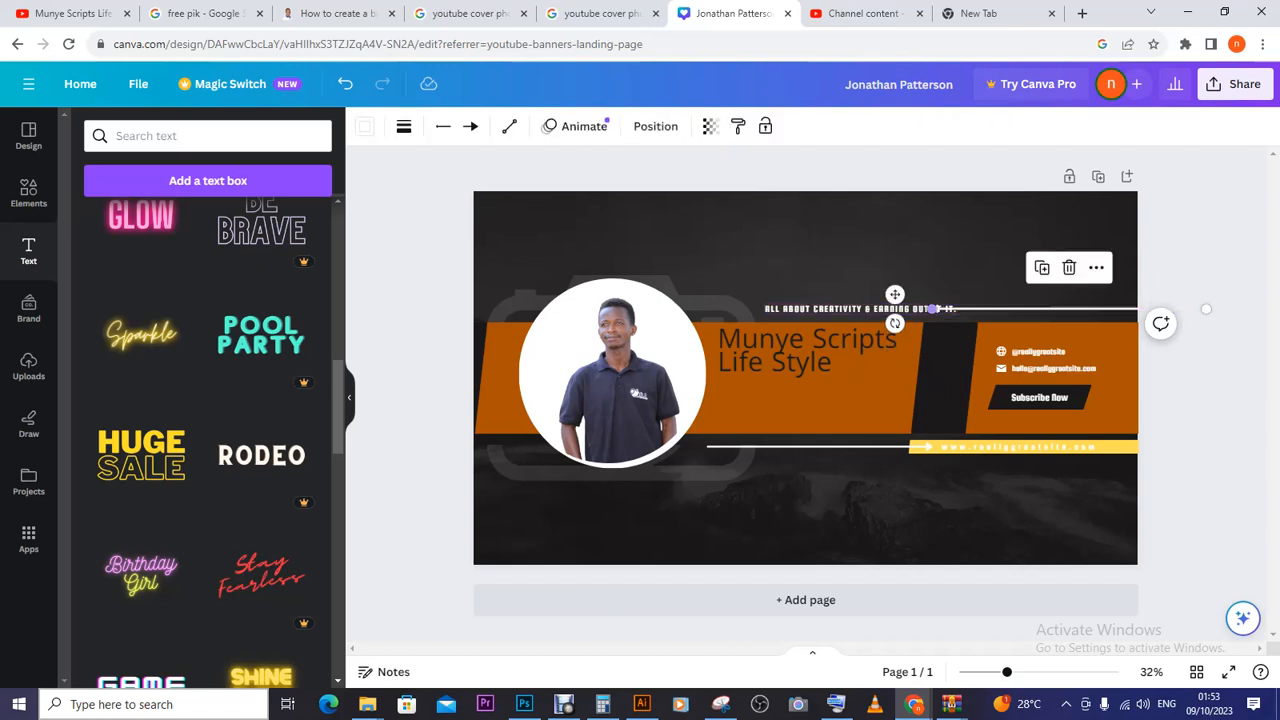
- Shorten the thin white line to length 591 so it stops before the yellow strip
drag(932, 308, 985, 309)
click(985, 250)
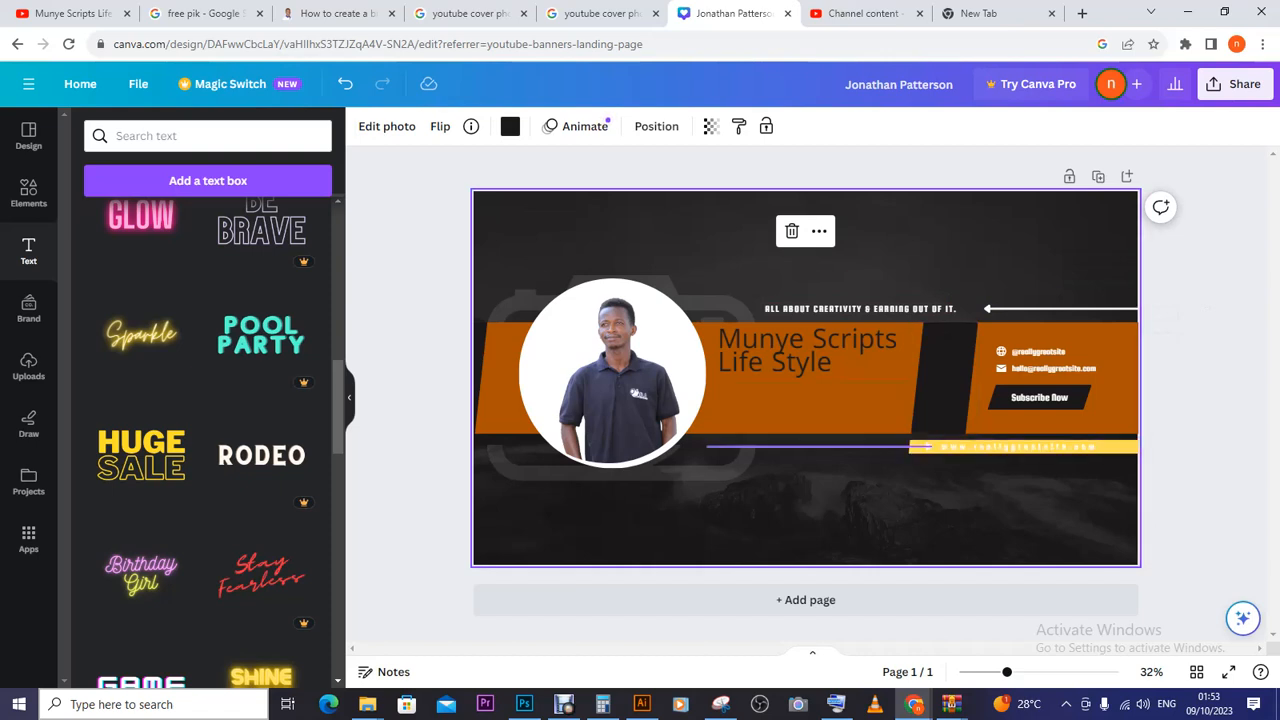
click(927, 446)
drag(932, 446, 862, 446)
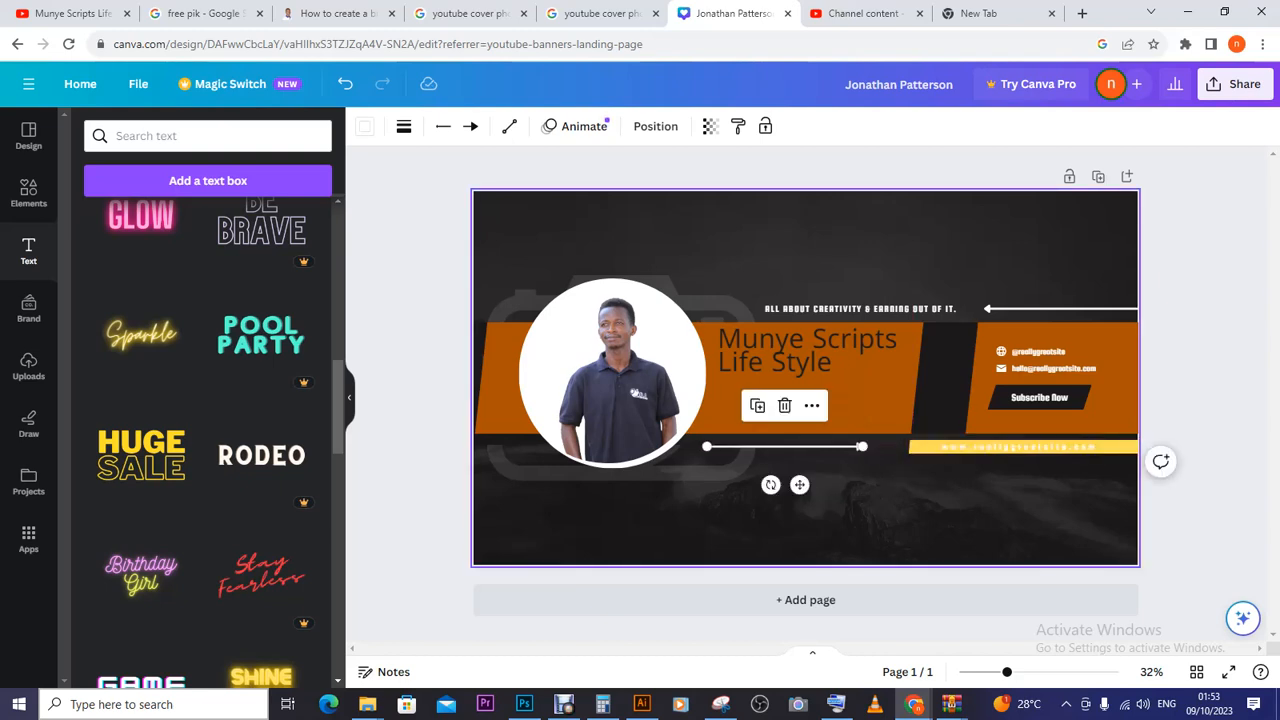
click(862, 505)
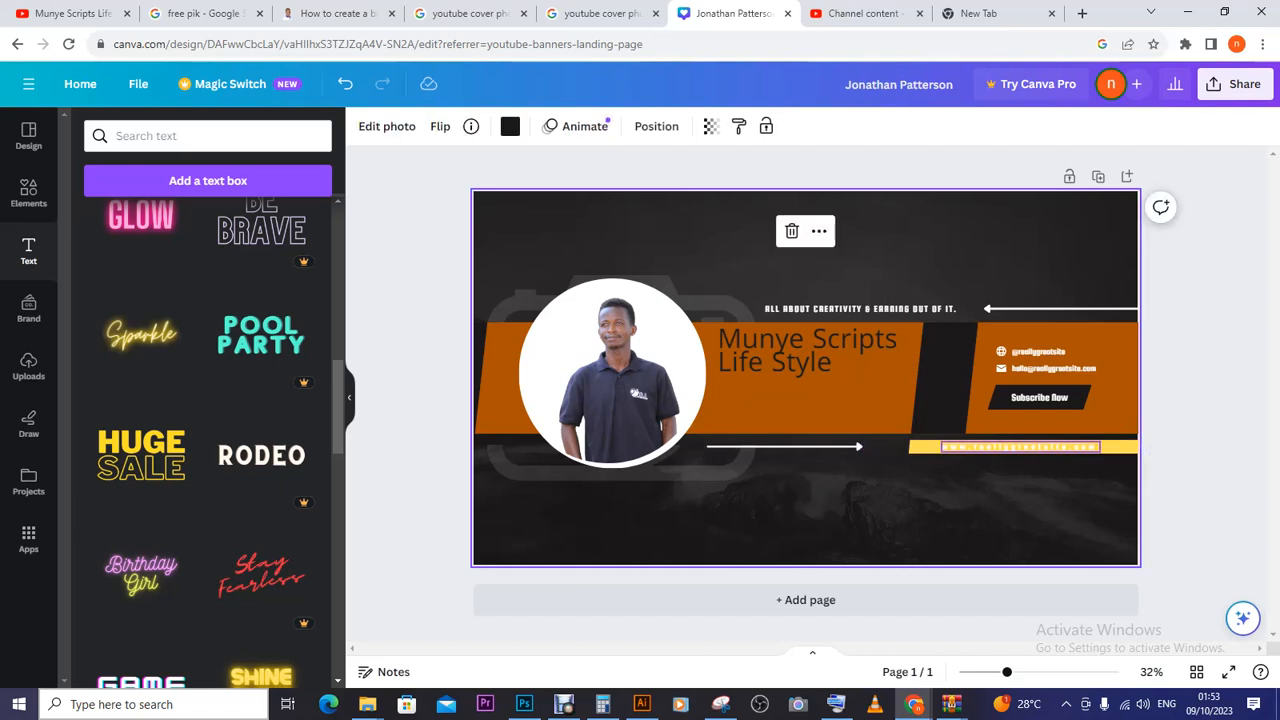
click(1020, 446)
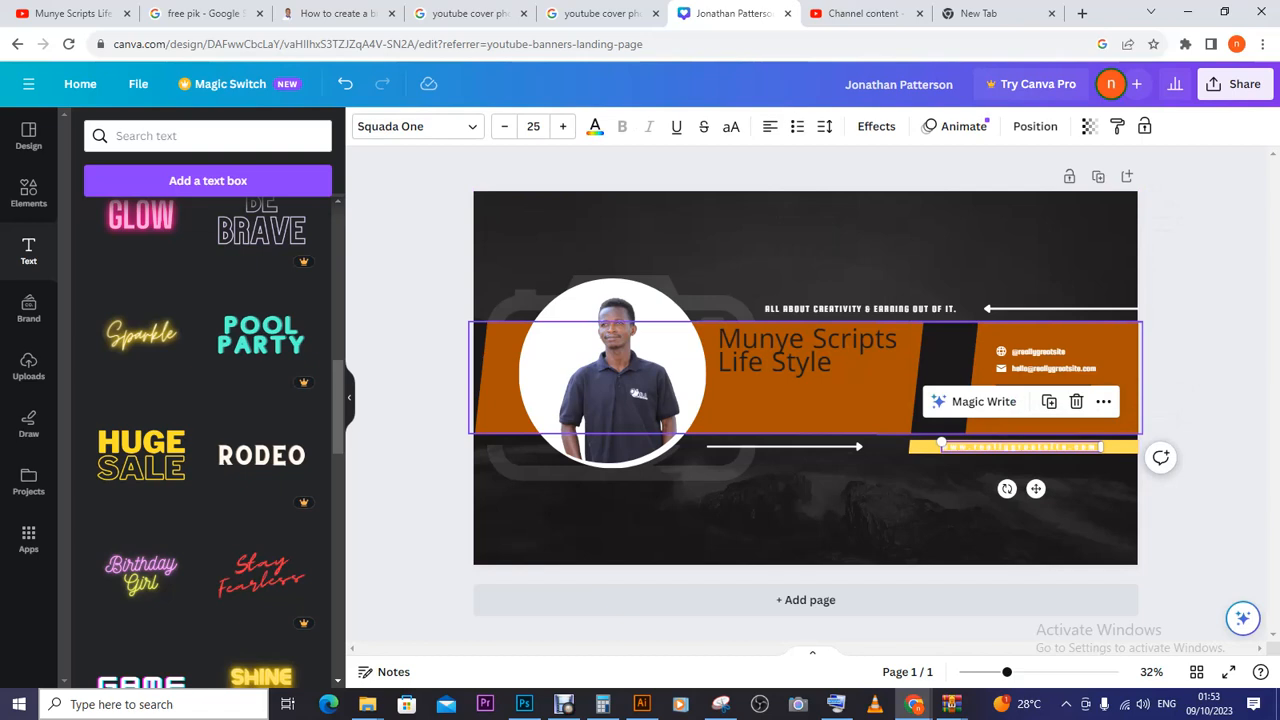
double_click(1020, 446)
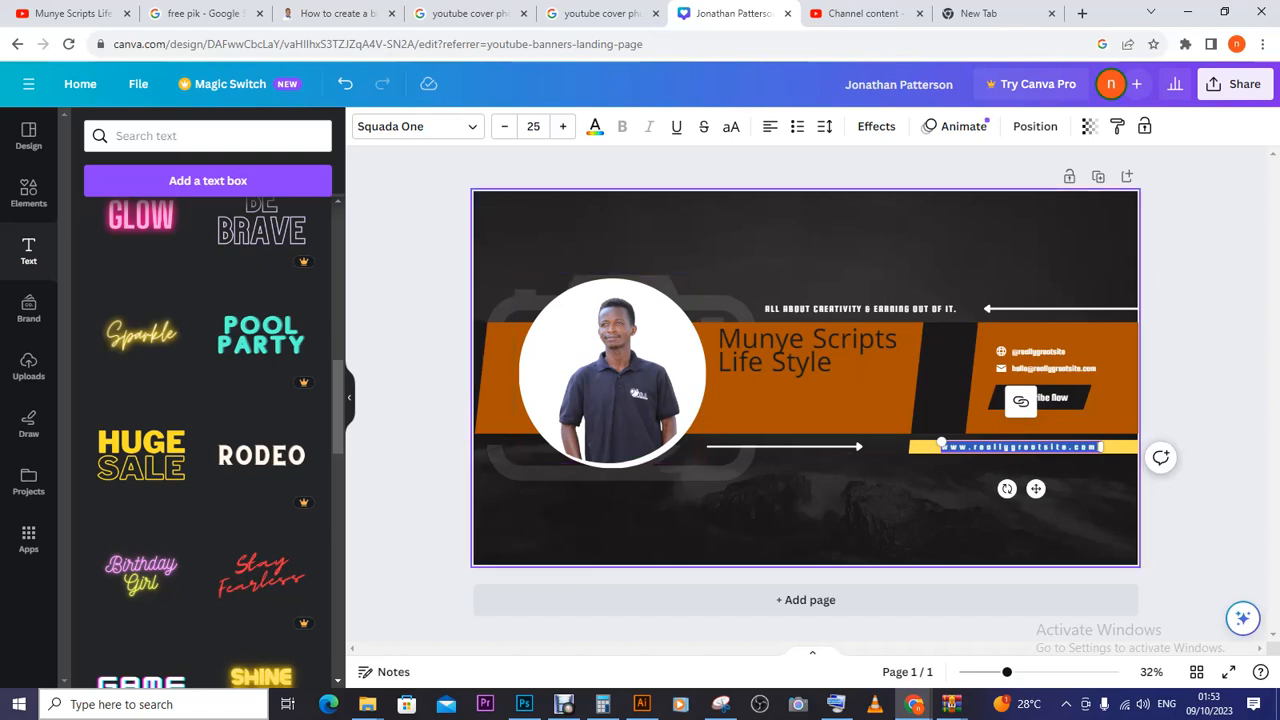
key(BackSpace)
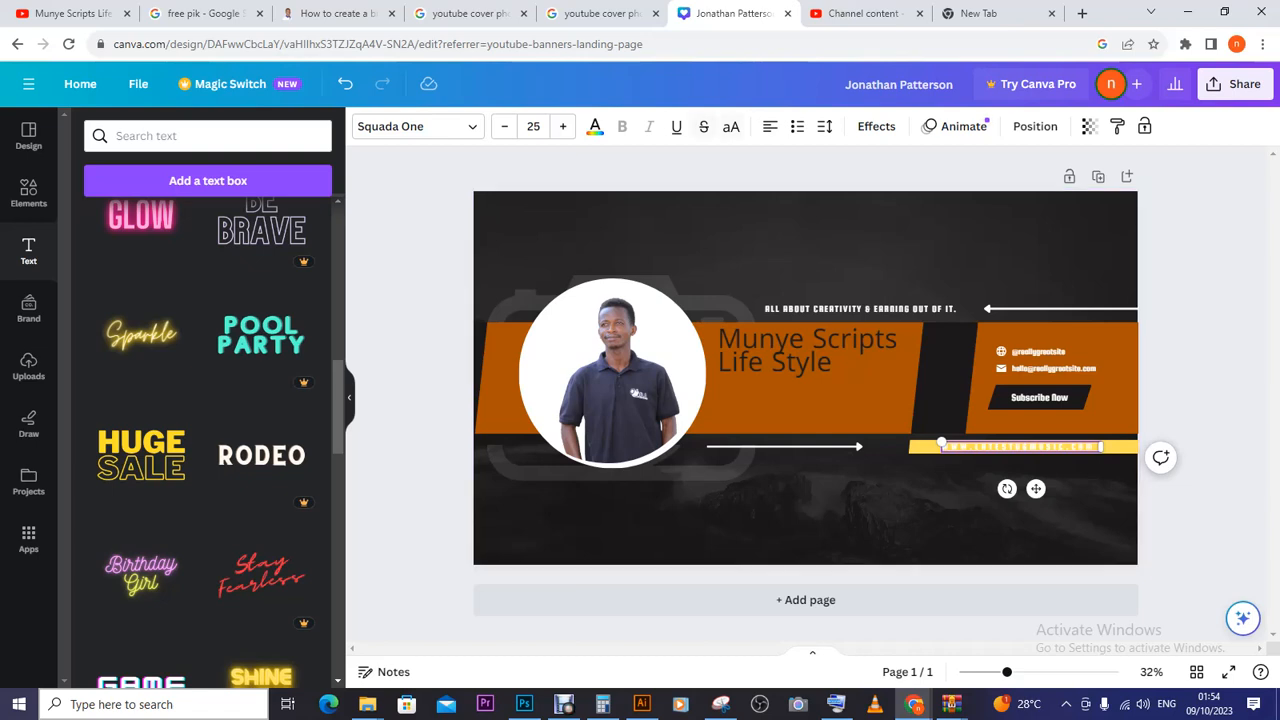
click(595, 127)
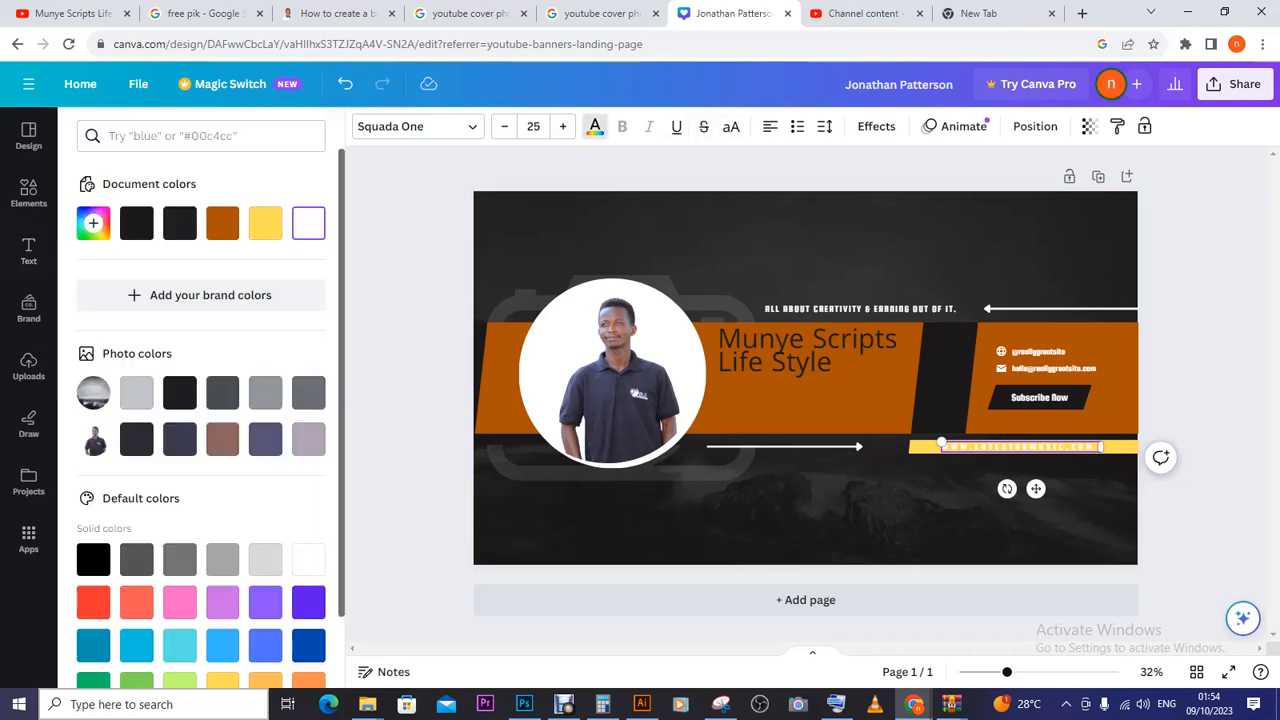
click(180, 223)
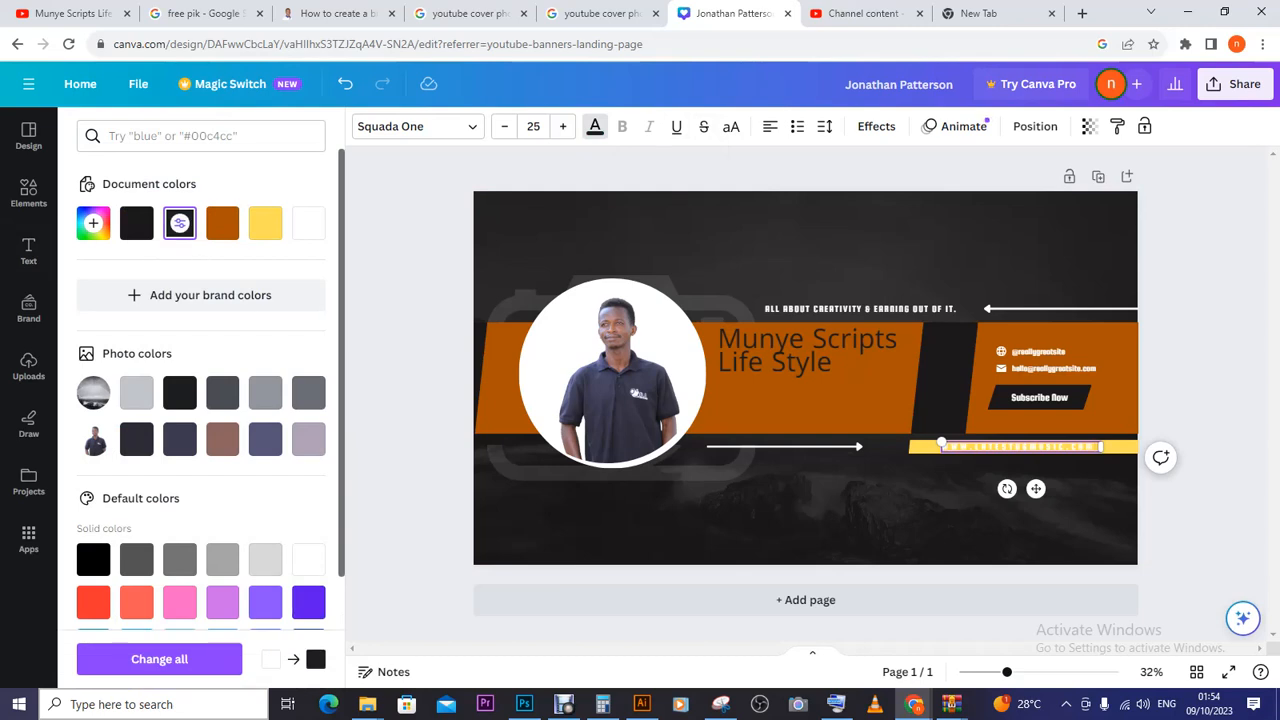
click(180, 223)
click(222, 223)
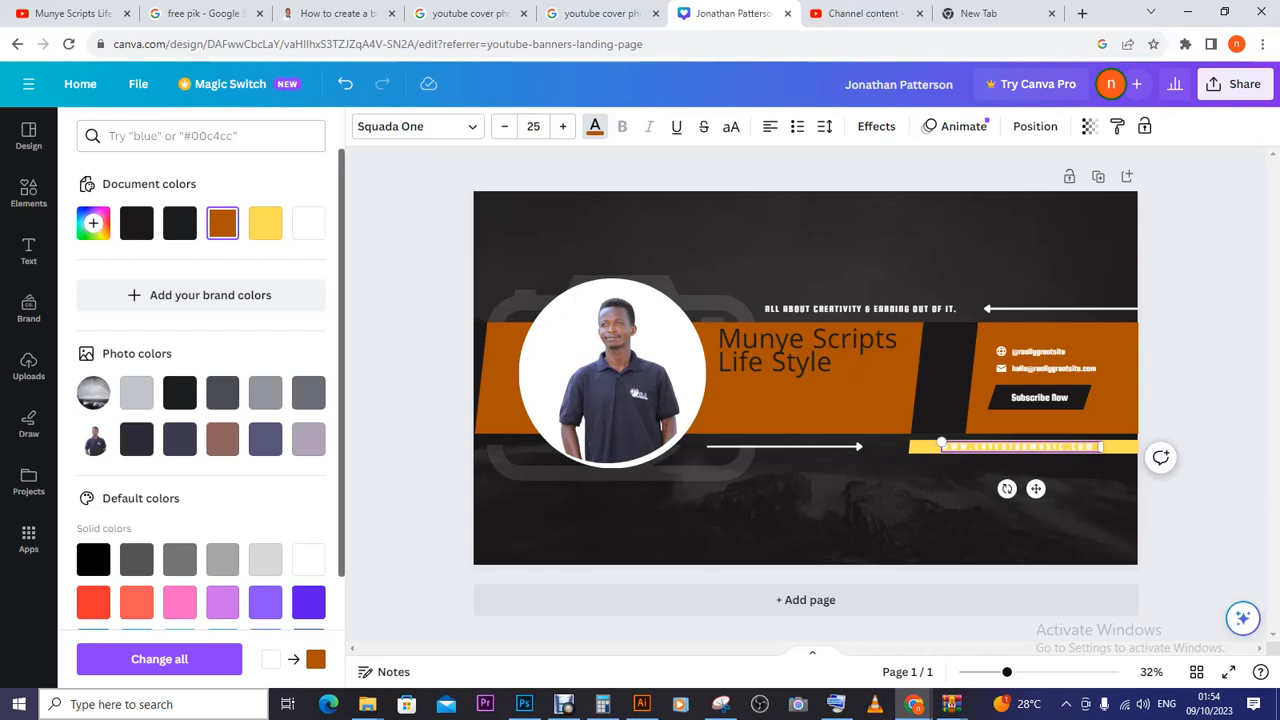
- Try dark blue, purple and white, then settle on purple for the website text
scroll(200, 390, down, 1)
scroll(308, 540, down, 1)
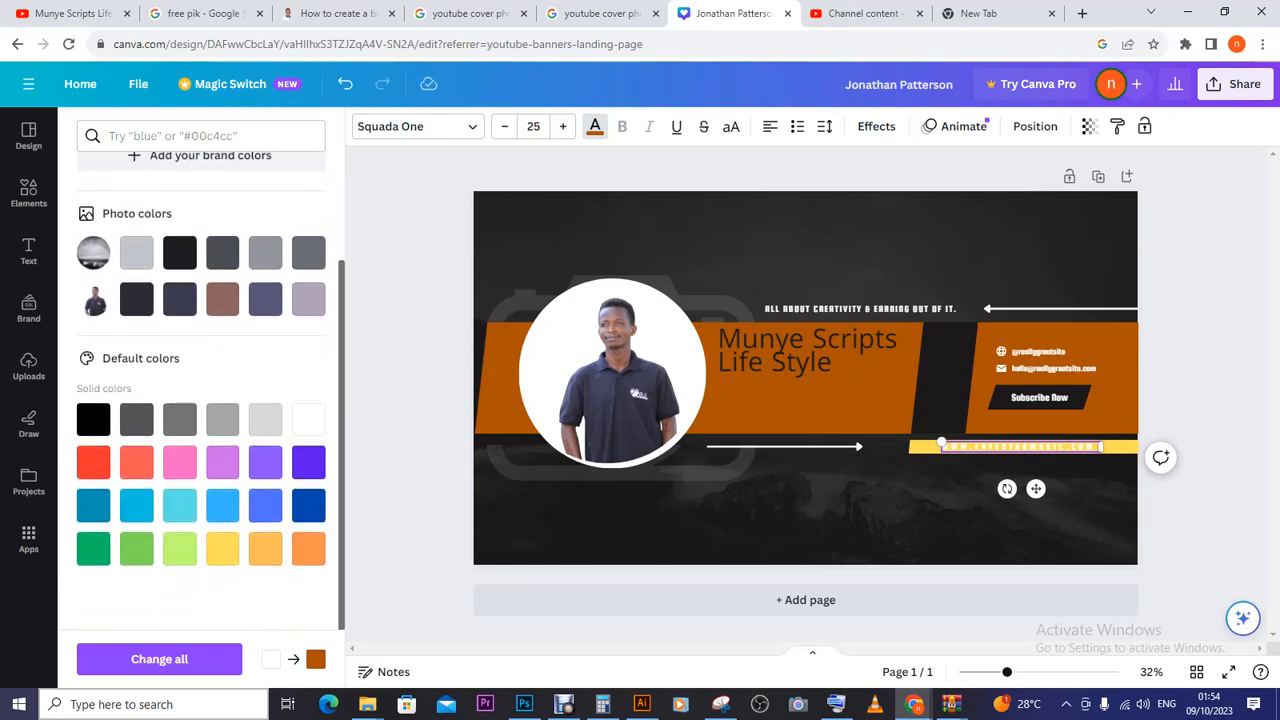
click(308, 505)
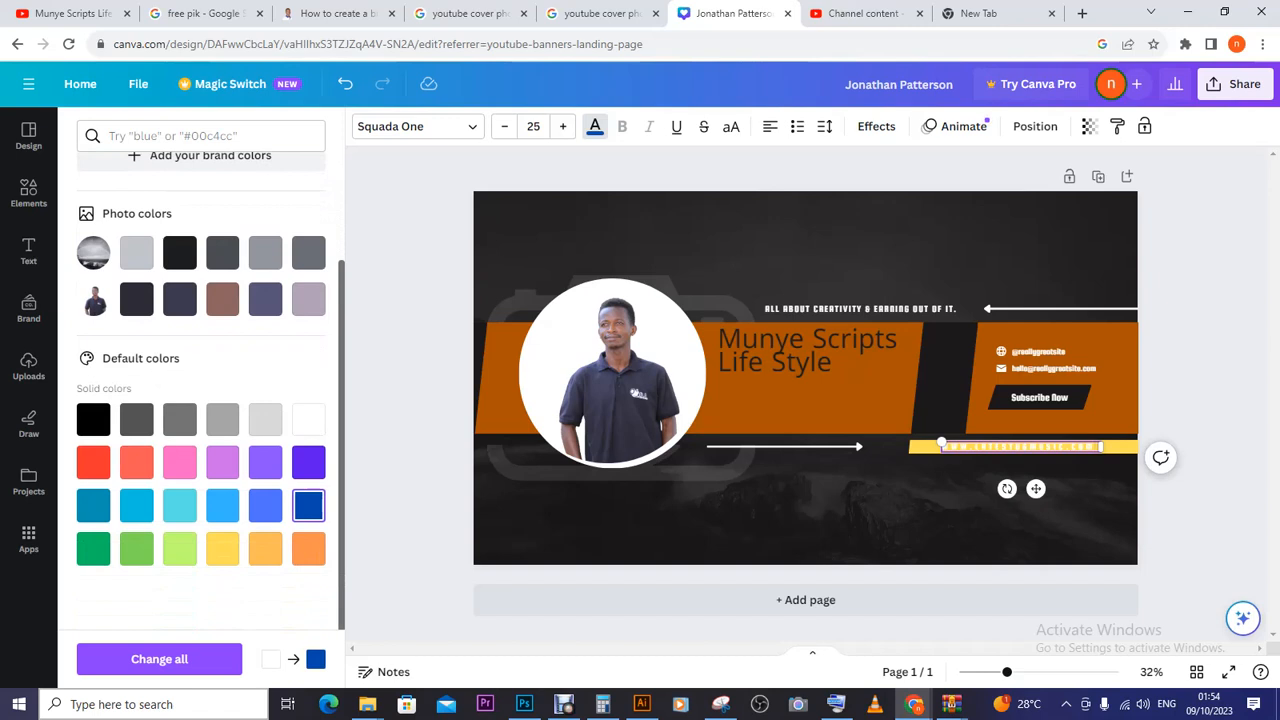
click(308, 461)
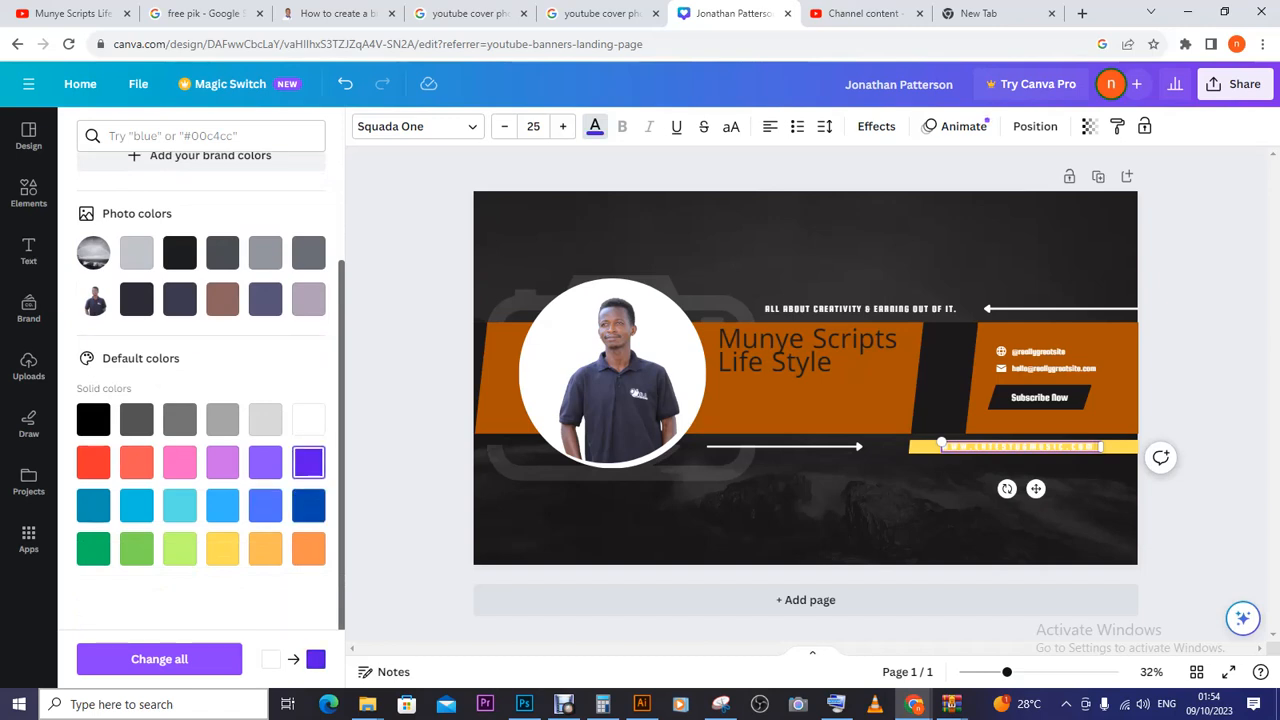
click(308, 419)
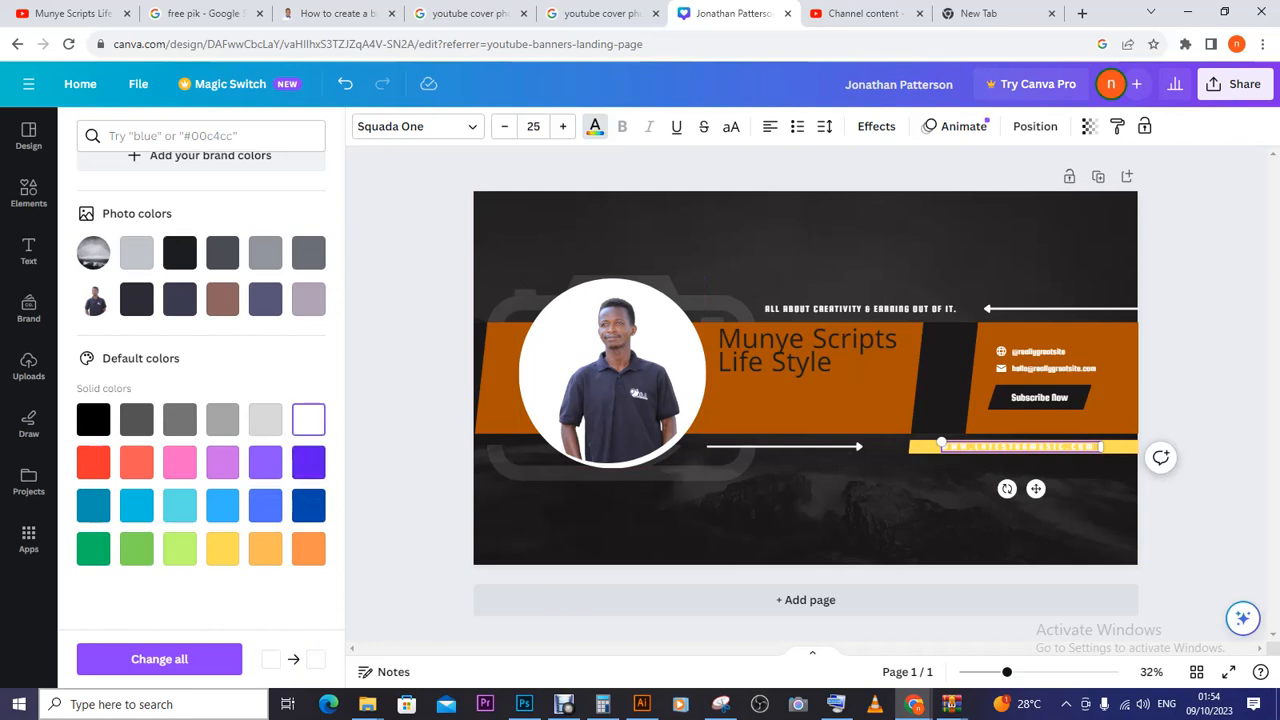
double_click(1020, 446)
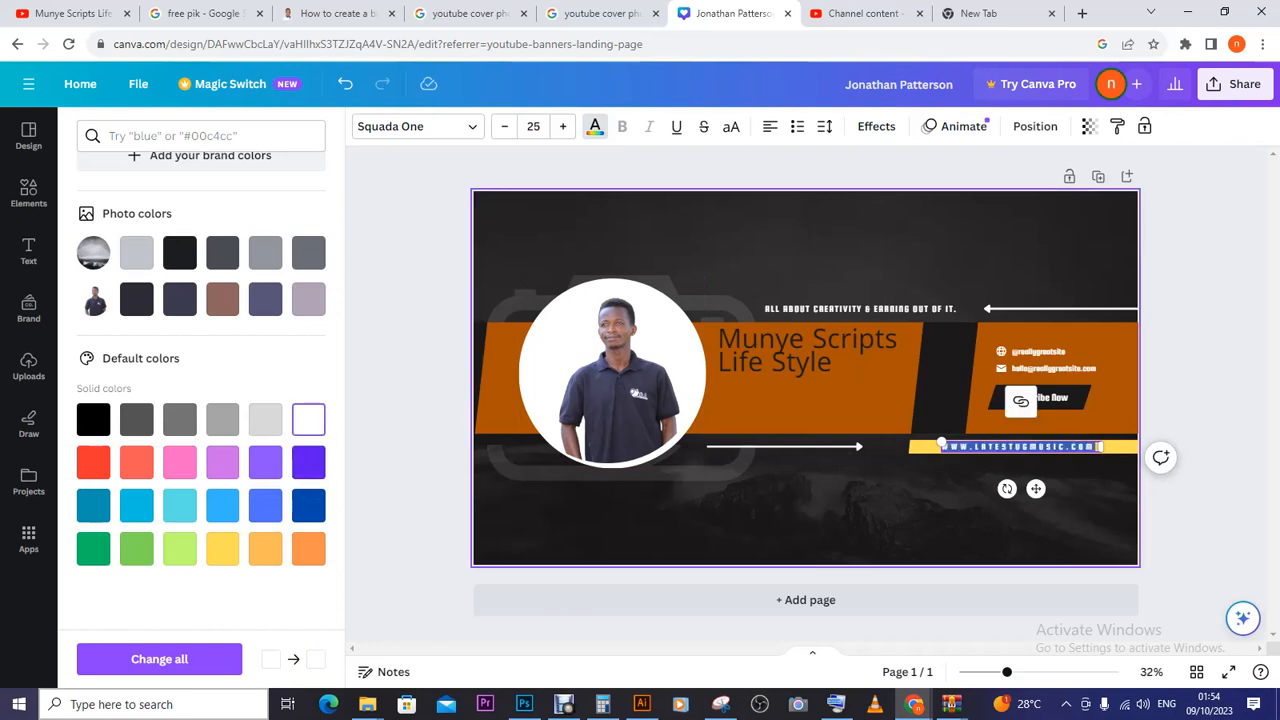
click(308, 461)
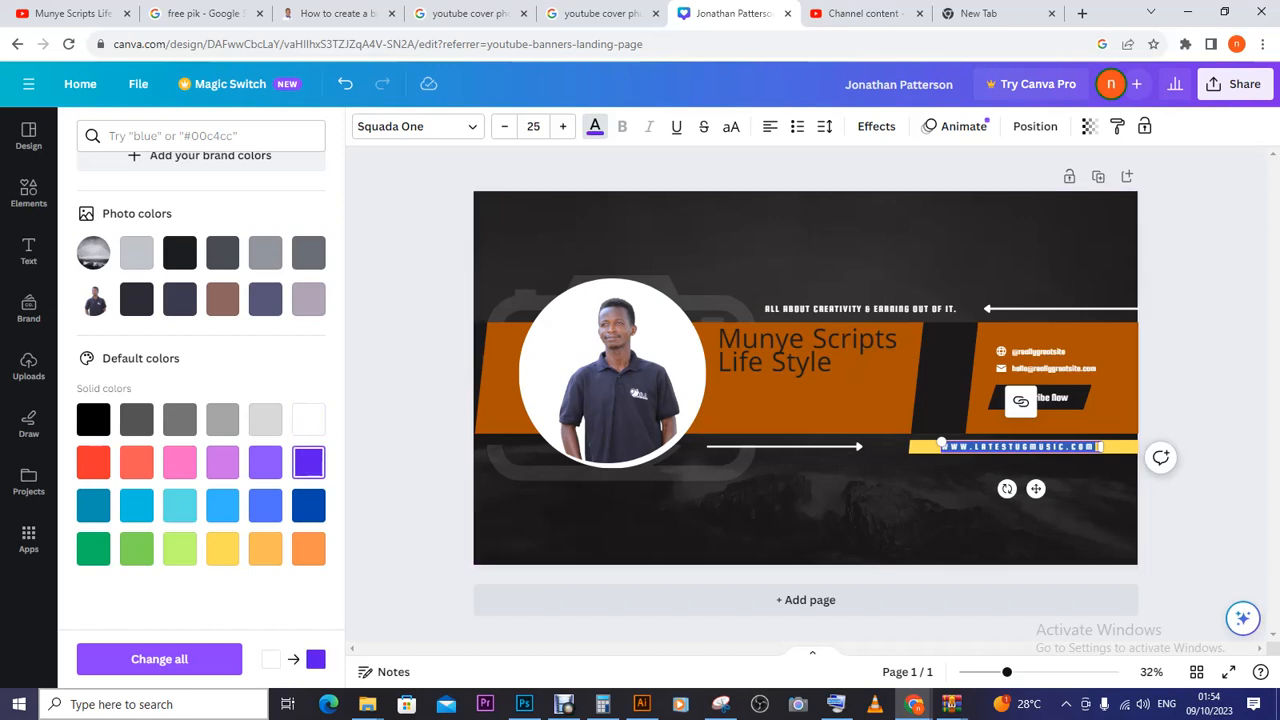
click(1020, 446)
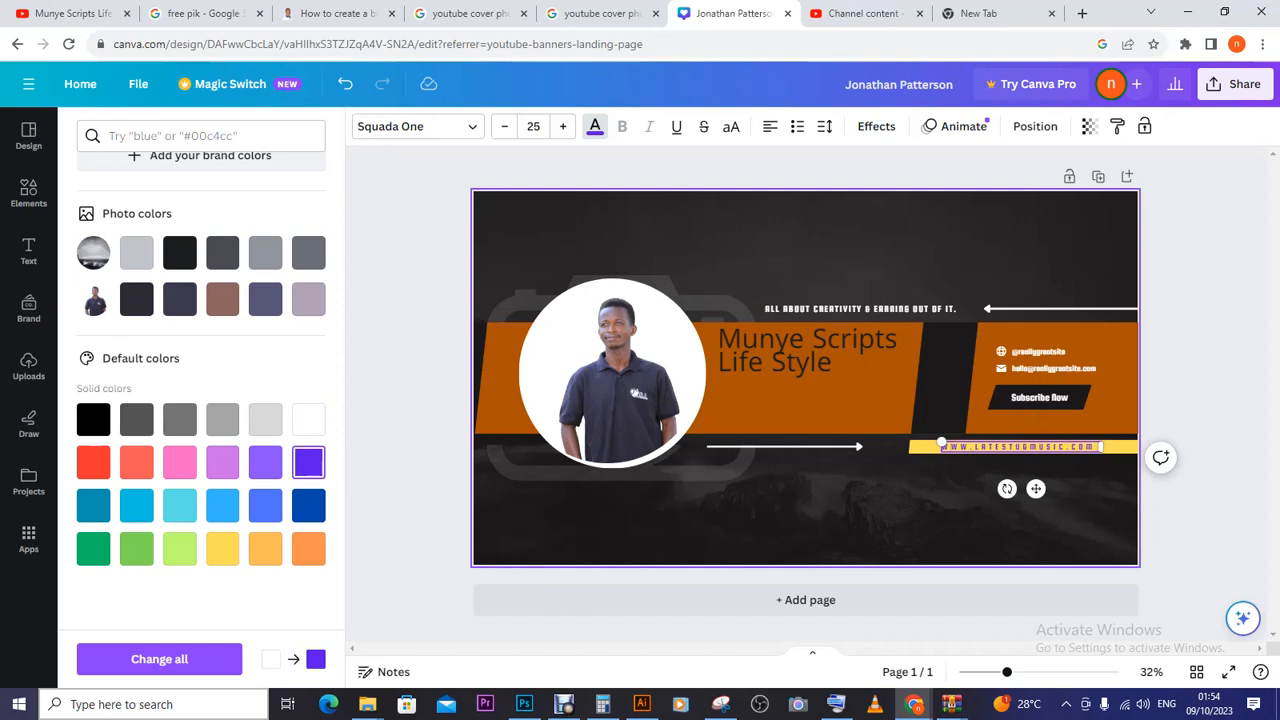
click(1130, 462)
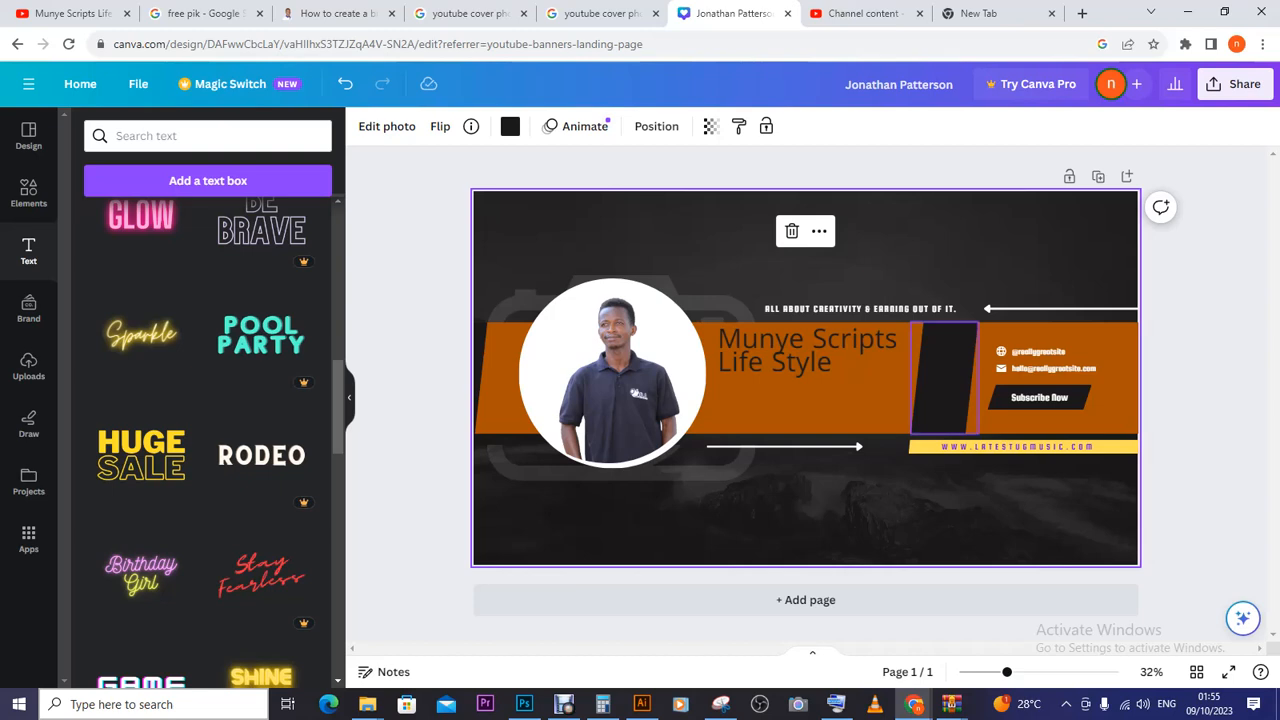
- Overwrite the sample e-mail line with the channel owner's Gmail address
double_click(1012, 366)
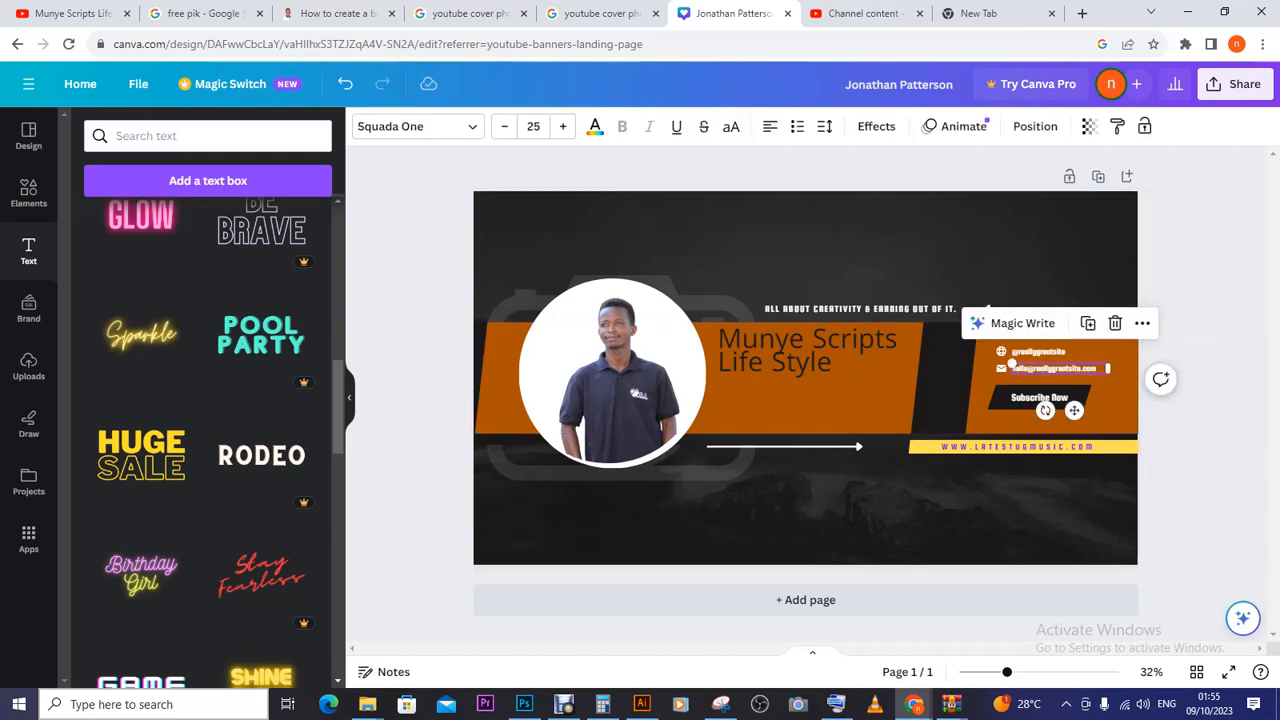
key(ctrl+a)
click(1054, 368)
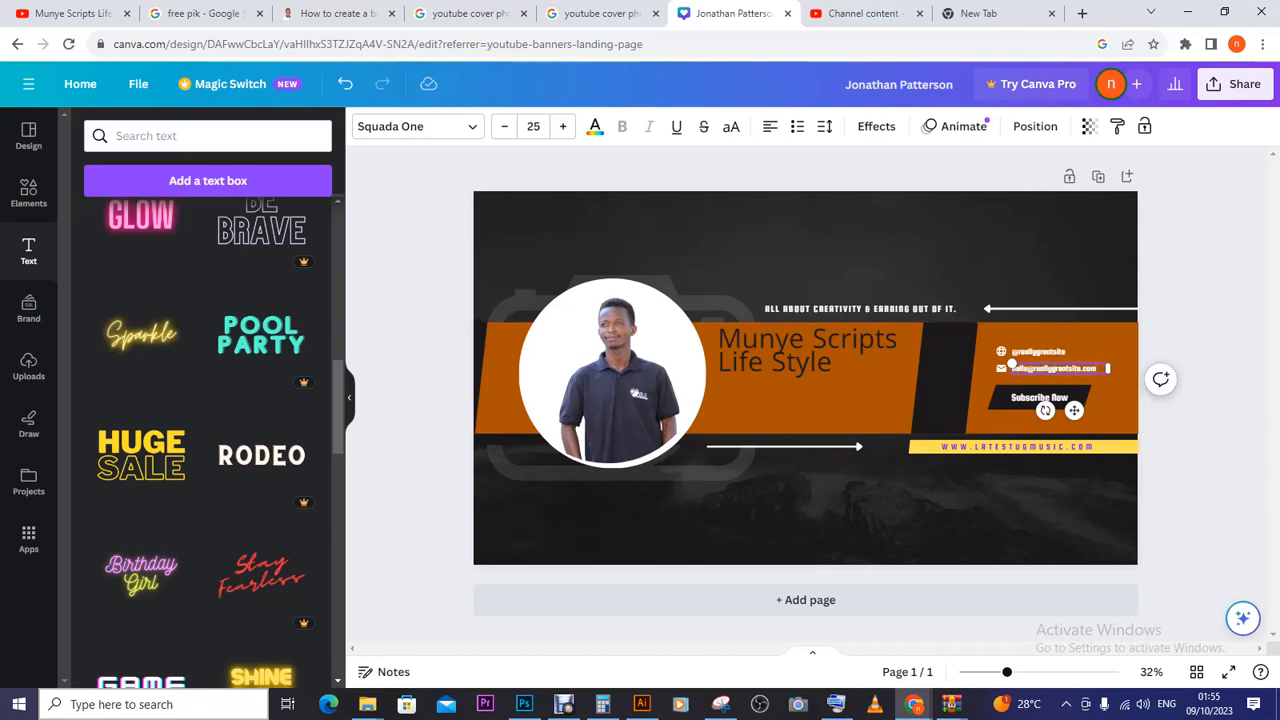
key(ctrl+a)
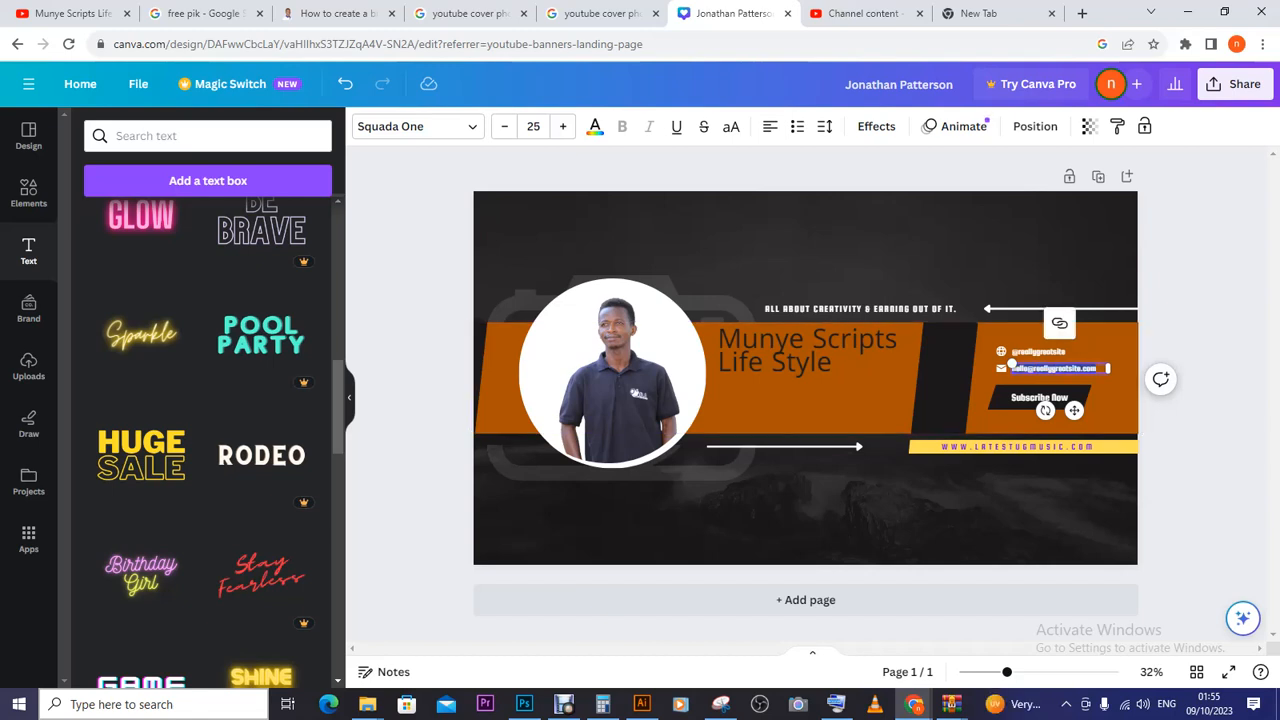
key(ctrl+a)
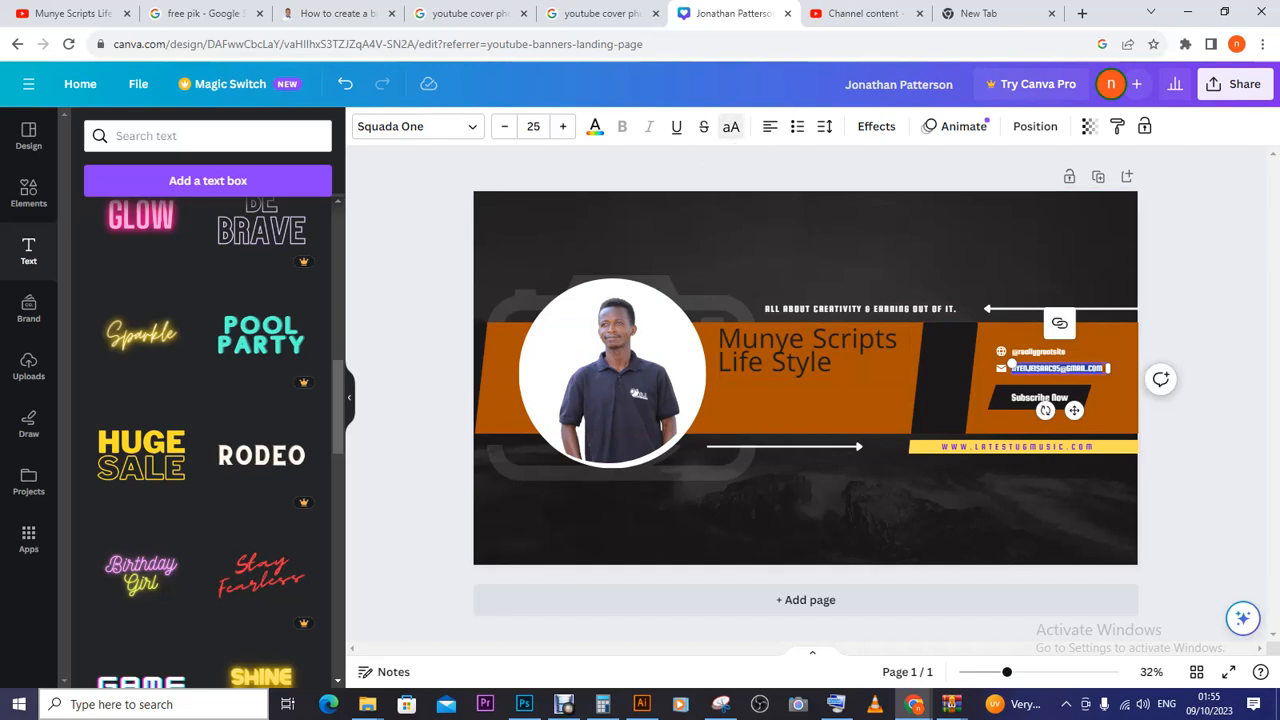
right_click(729, 128)
key(Escape)
right_click(729, 128)
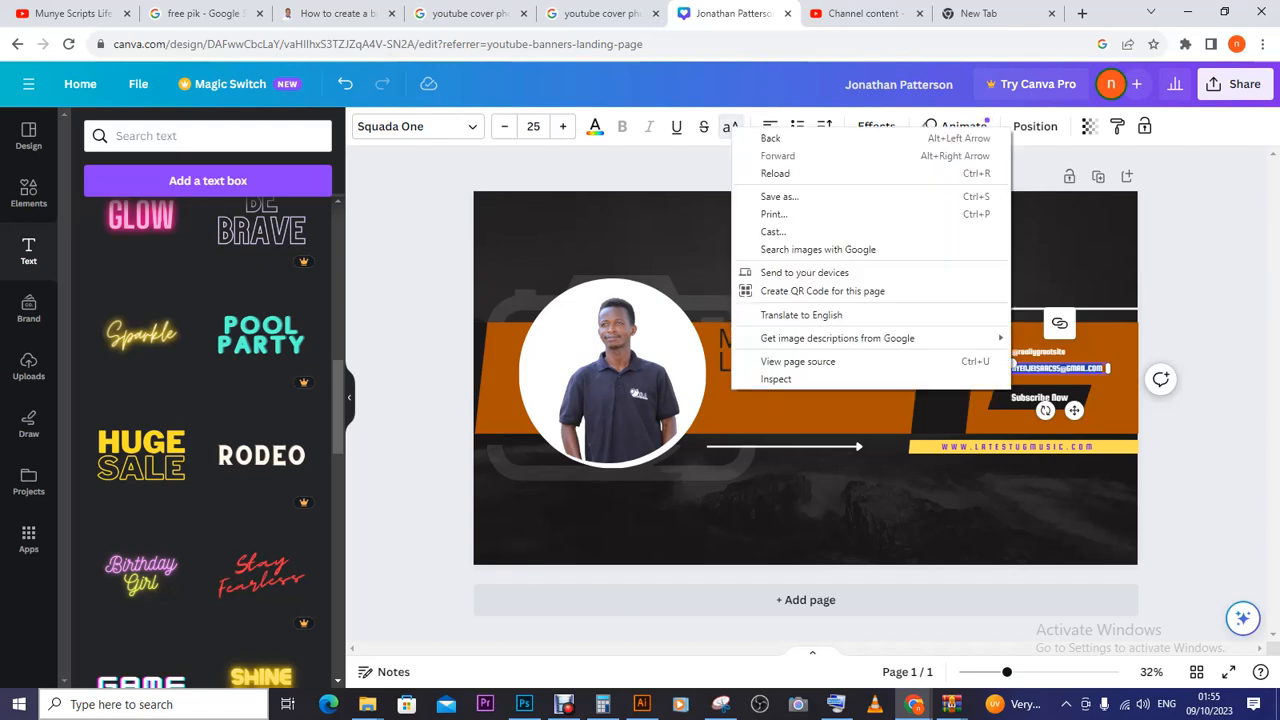
key(Escape)
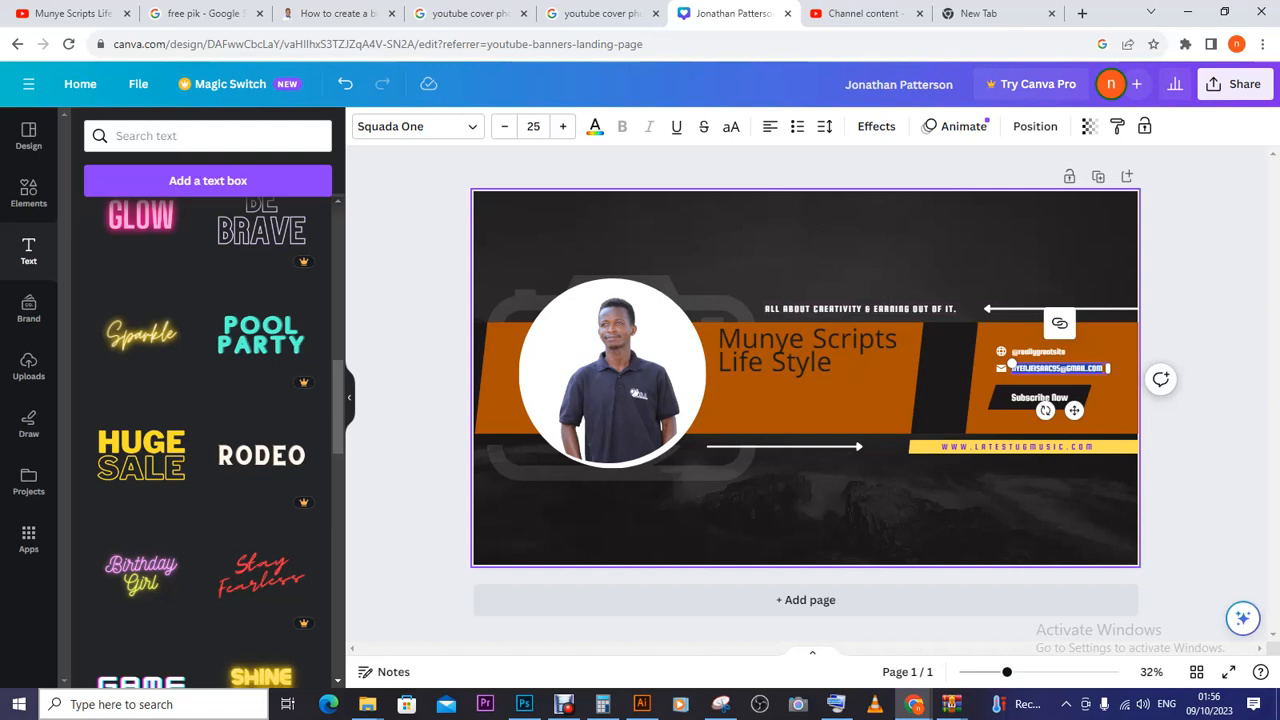
- Dismiss the on-screen keyboard, bring up Snipping Tool, and cancel a started capture
click(836, 704)
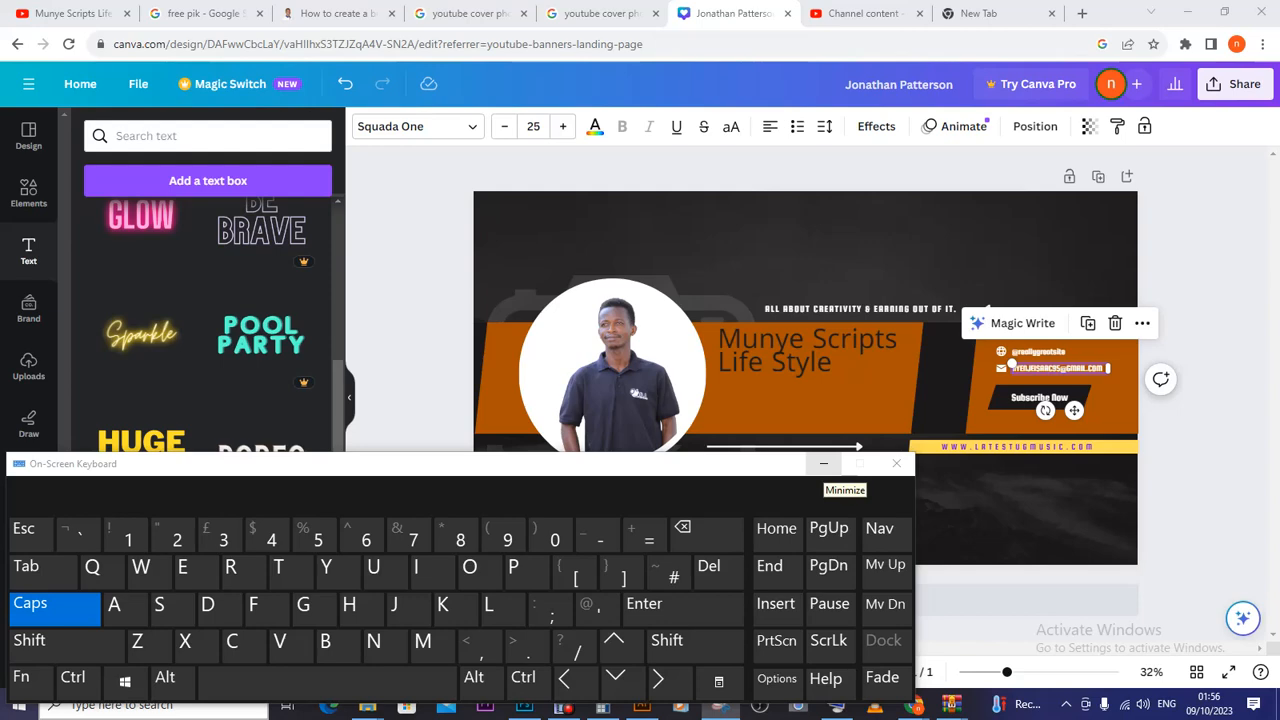
click(823, 463)
click(720, 704)
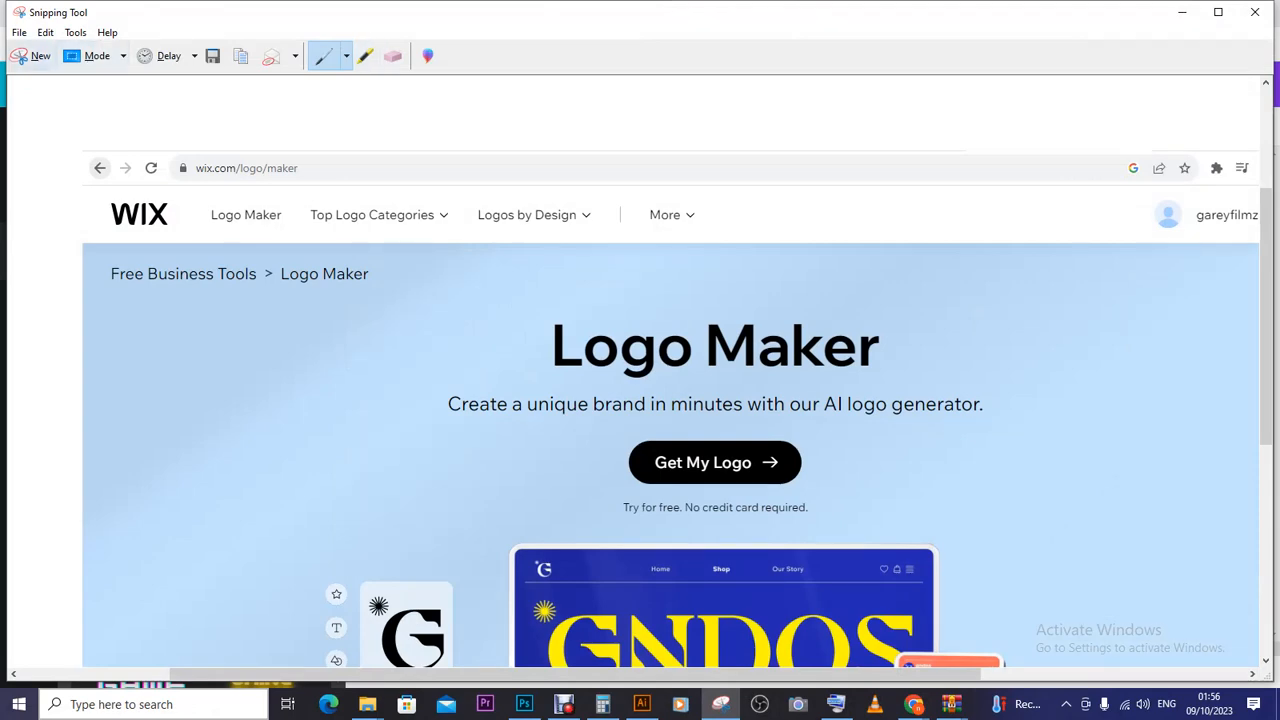
click(33, 56)
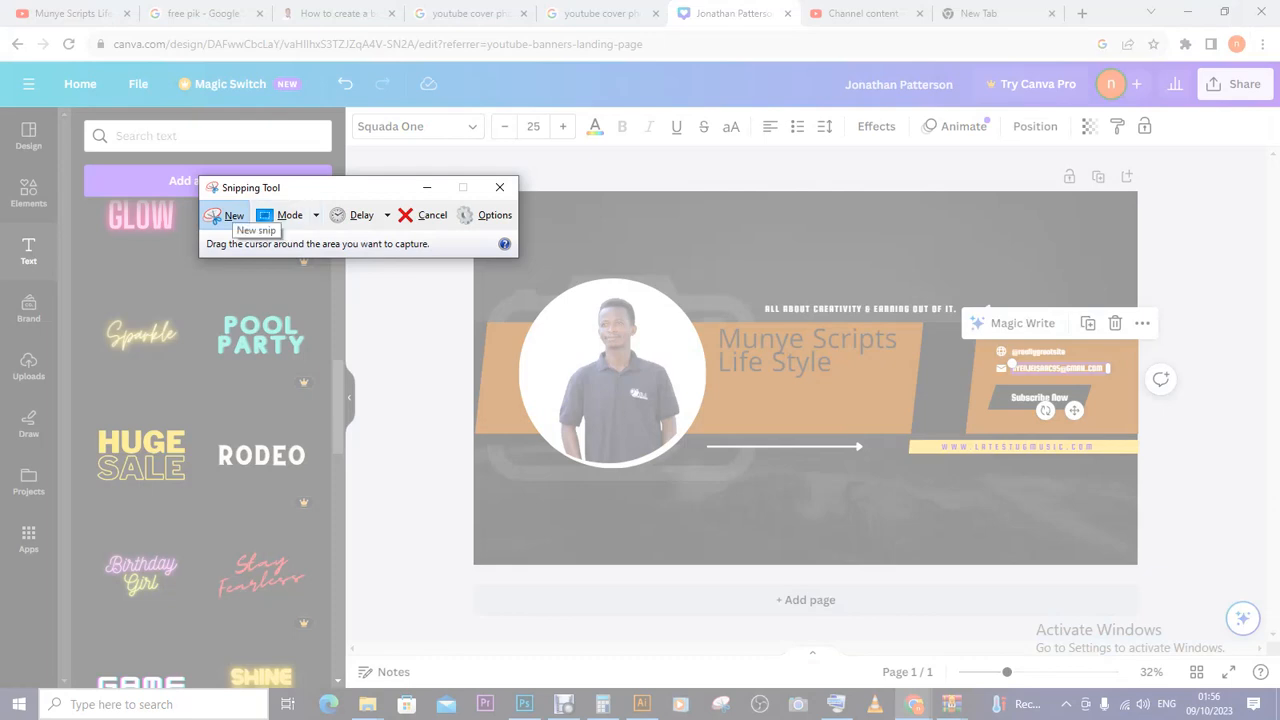
key(Escape)
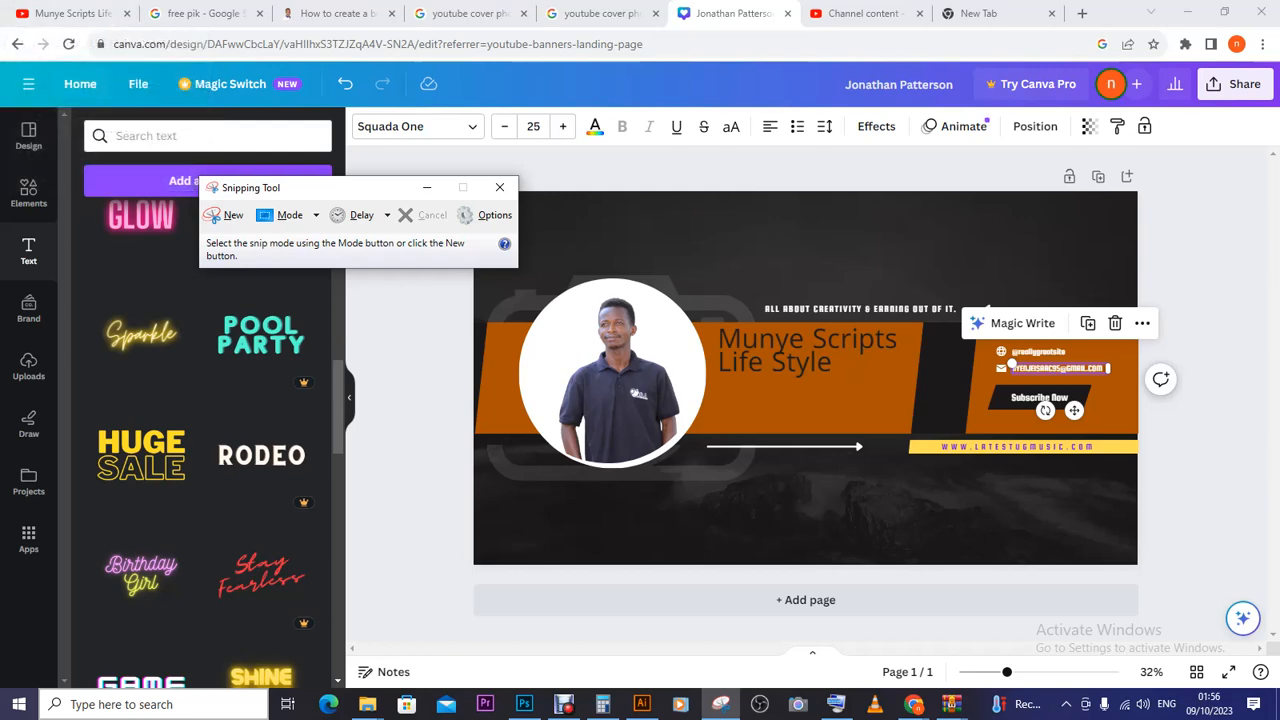
key(alt+Tab)
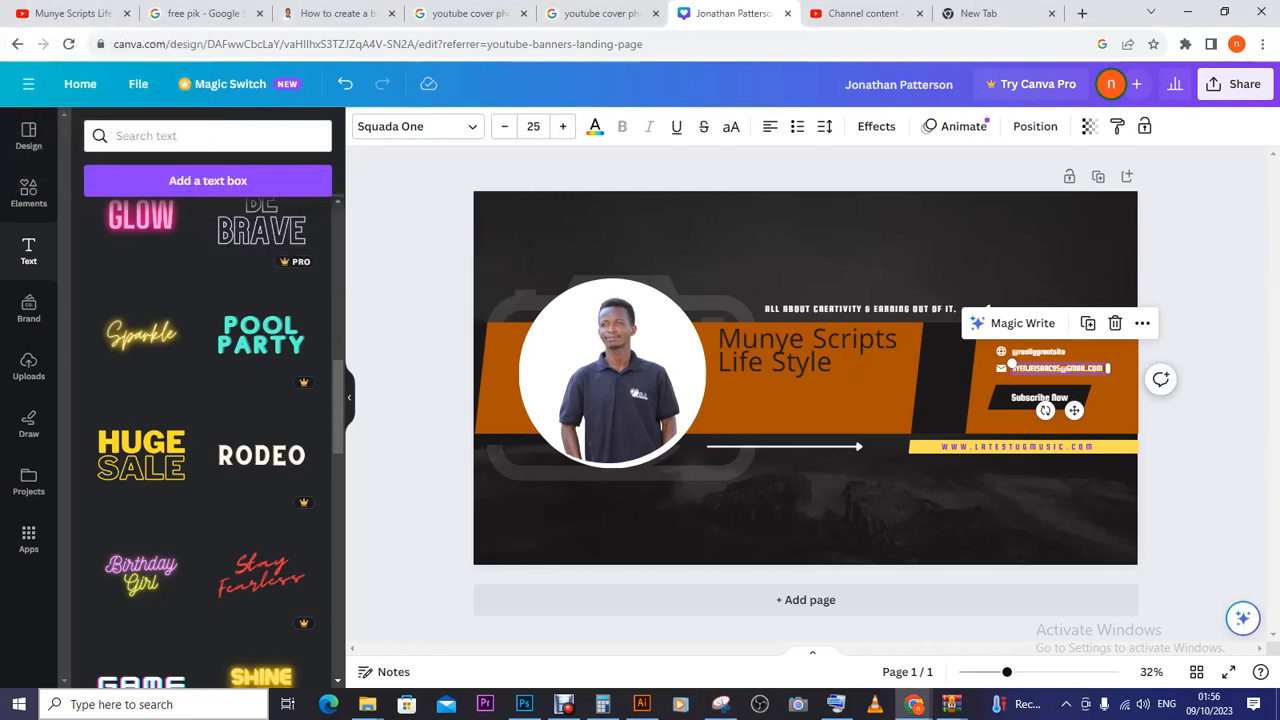
- Outline a large capture region, then switch to the Munye Scripts Life Style channel page
drag(3, 7, 197, 142)
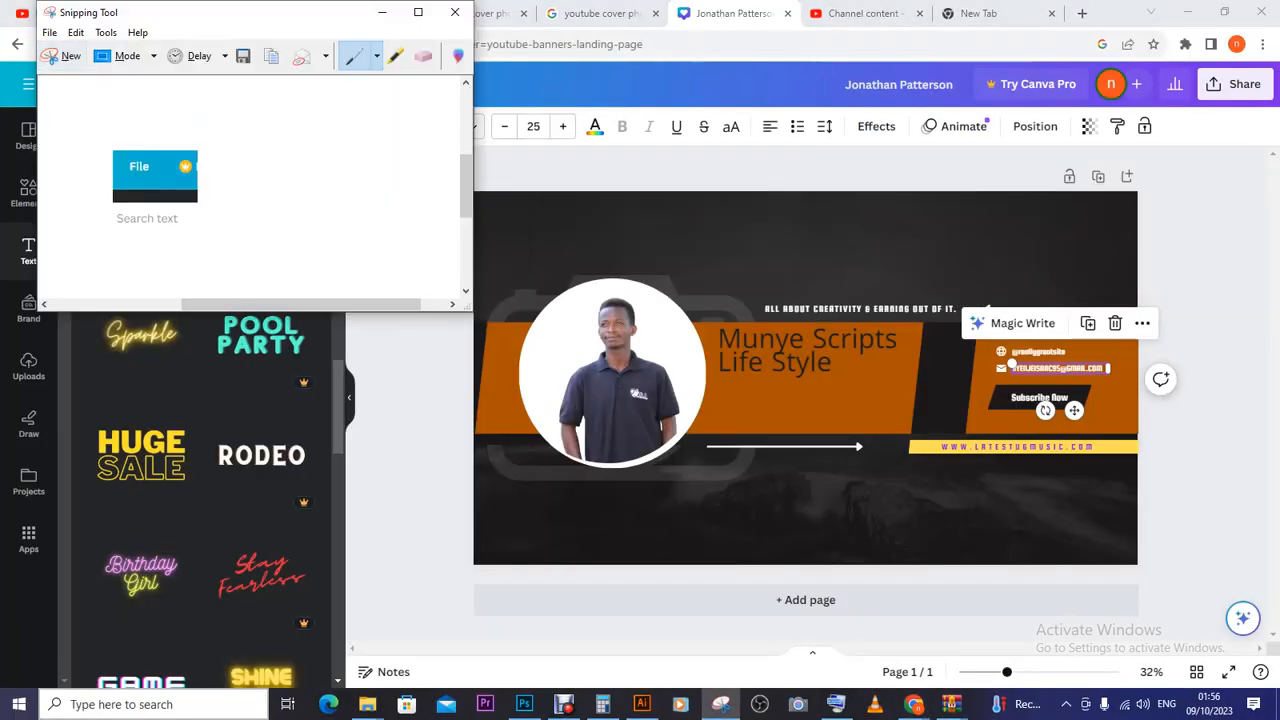
click(62, 56)
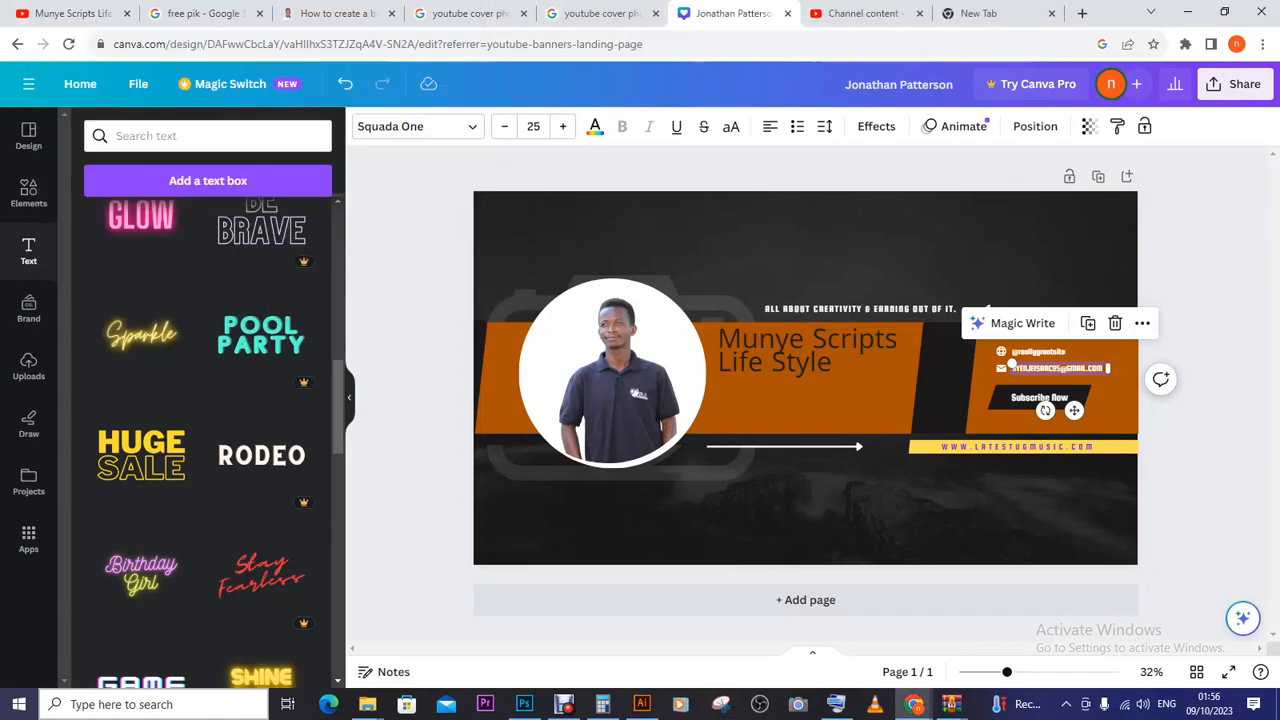
drag(52, 24, 98, 106)
drag(1, 1, 730, 638)
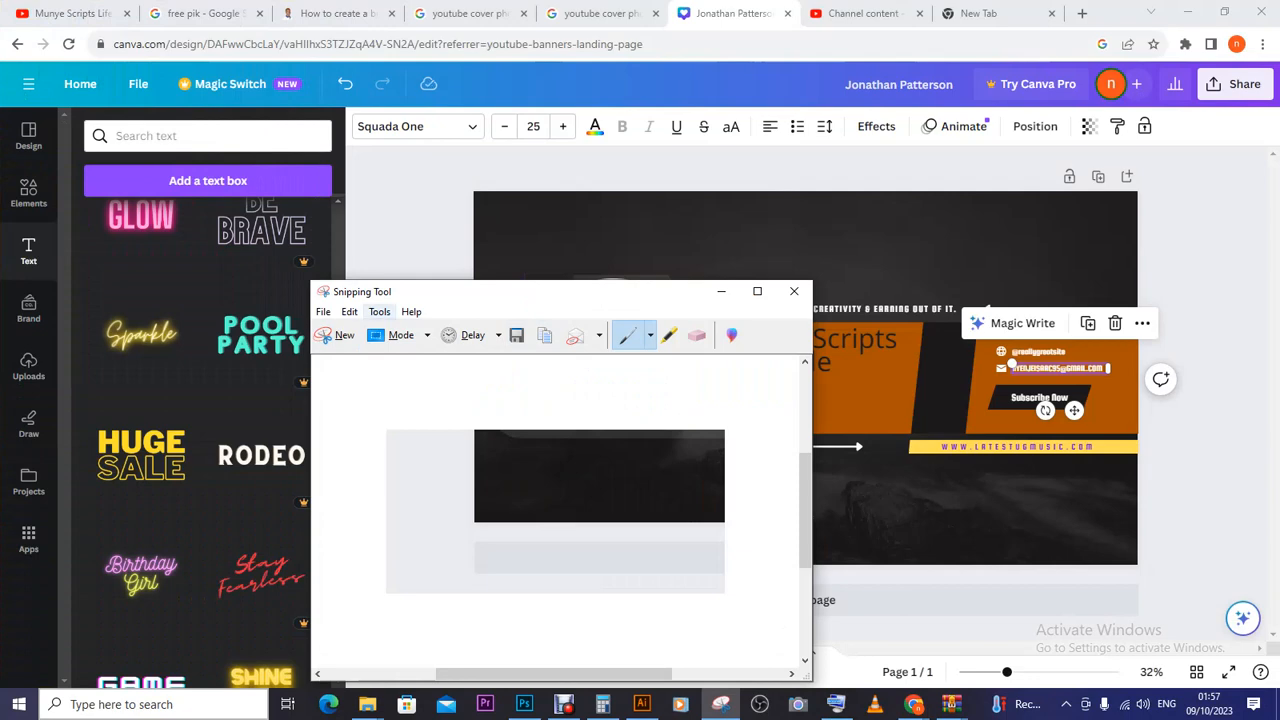
mouse_move(70, 13)
mouse_down()
mouse_move(117, 57)
mouse_move(70, 13)
mouse_up()
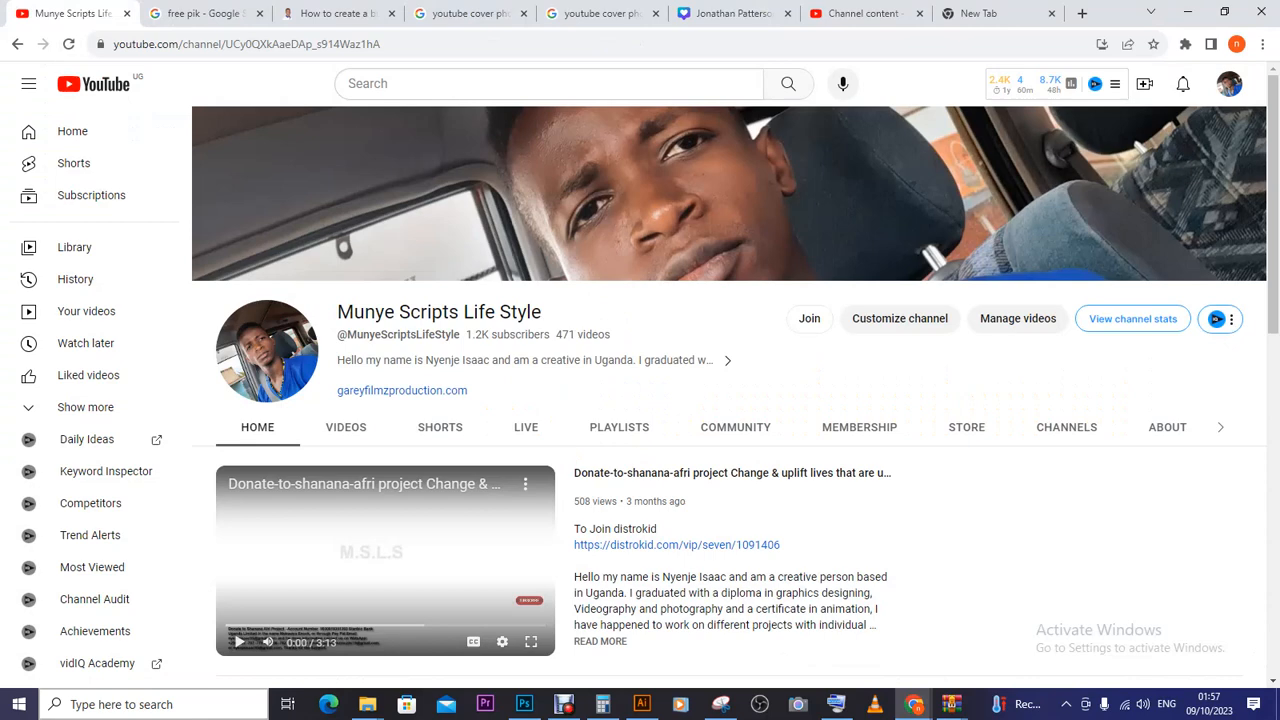
- Cycle through the free pik, channel and tutorial tabs, ending on the Canva banner design
click(200, 13)
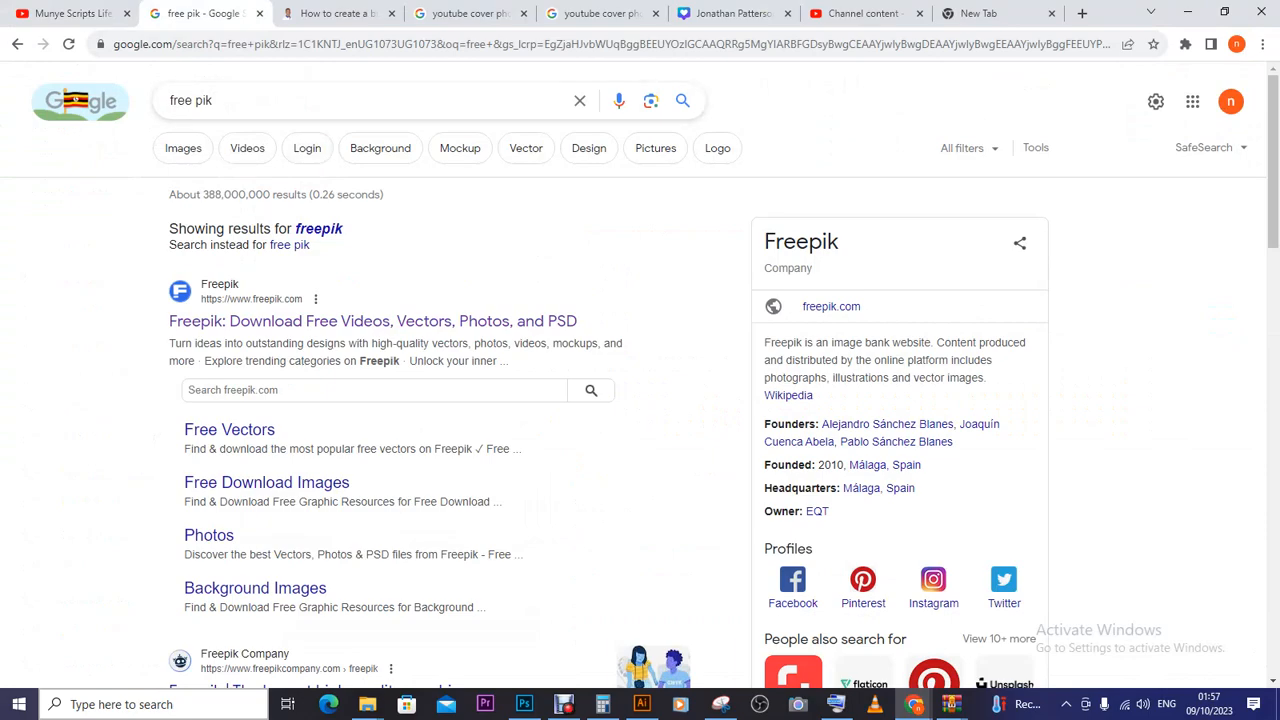
mouse_move(914, 704)
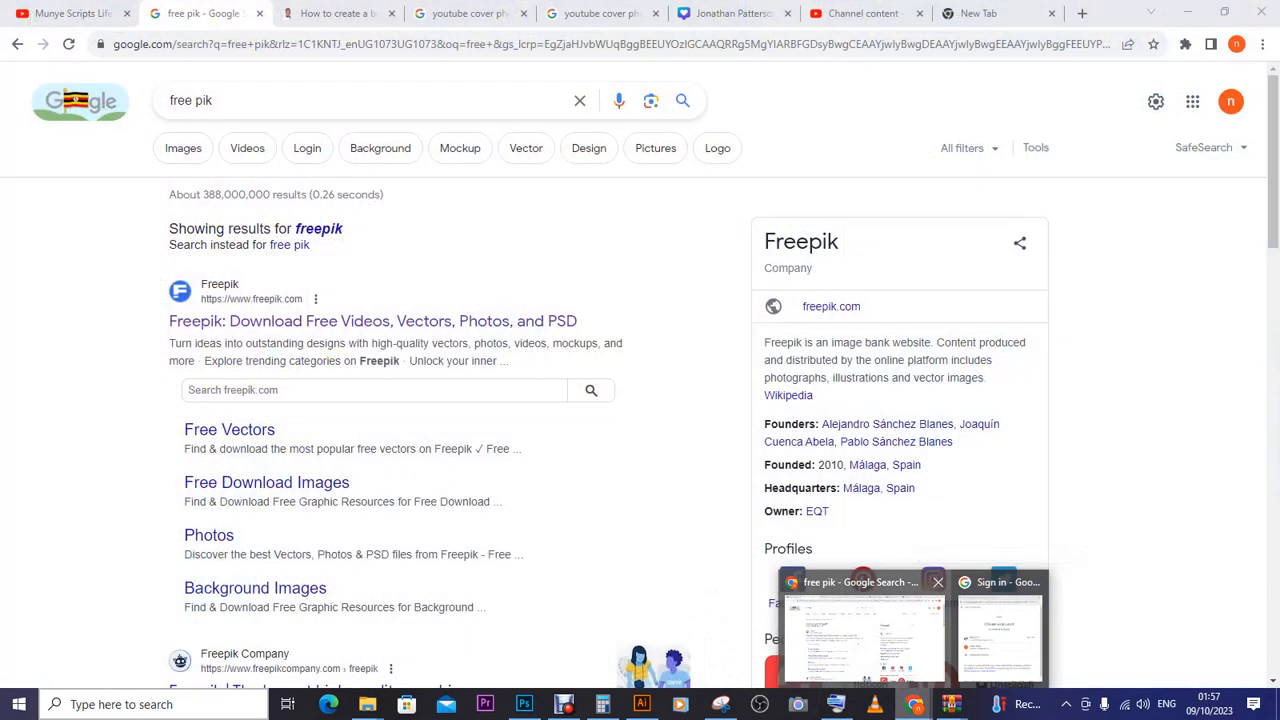
click(864, 637)
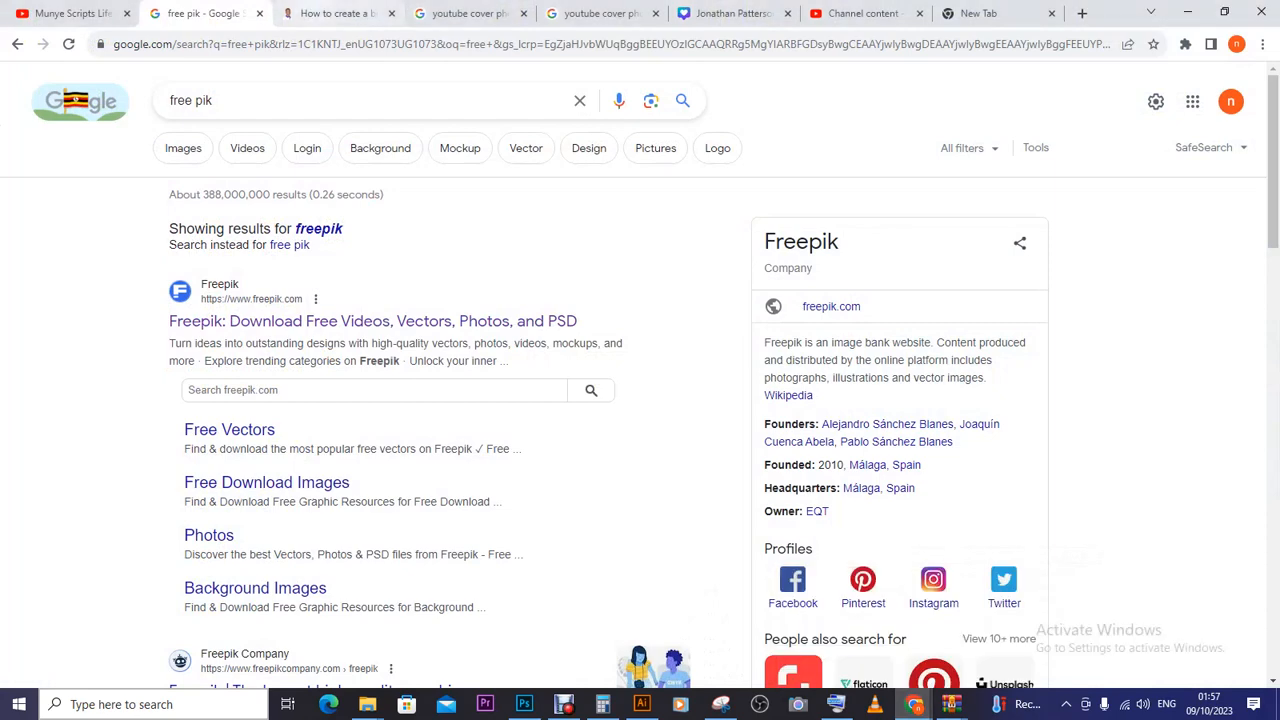
click(85, 13)
click(205, 13)
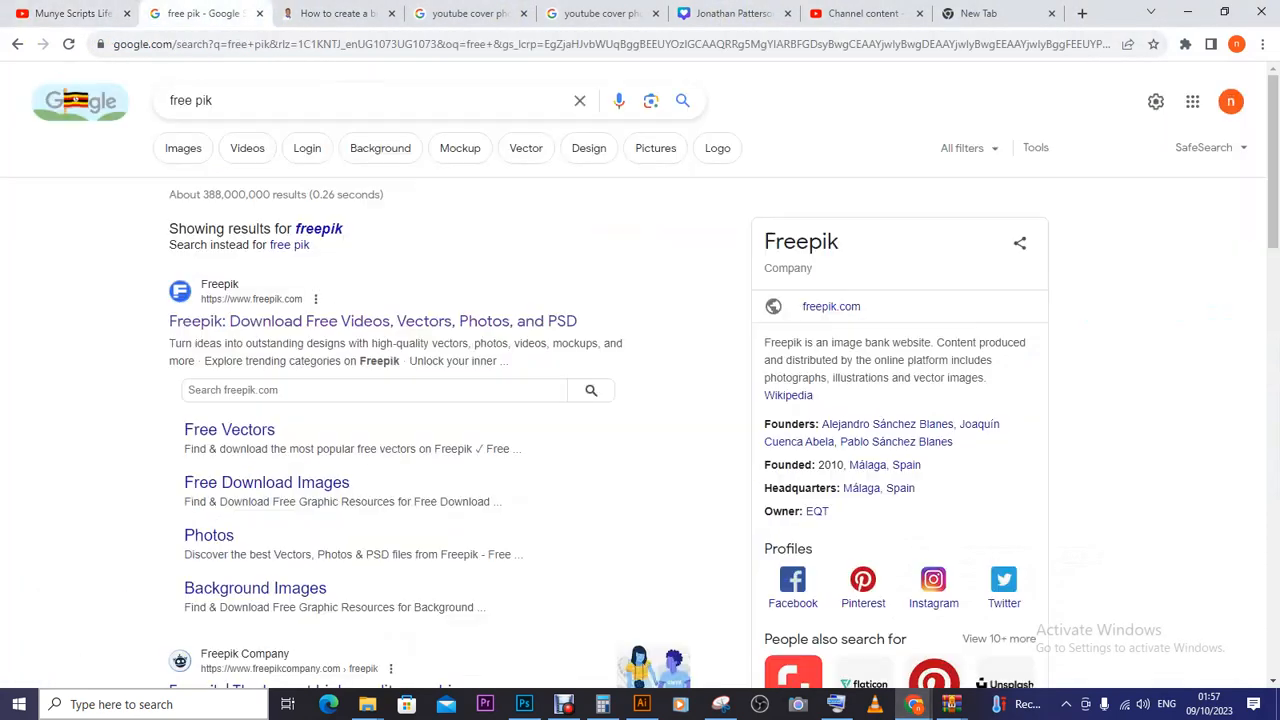
click(338, 13)
click(733, 13)
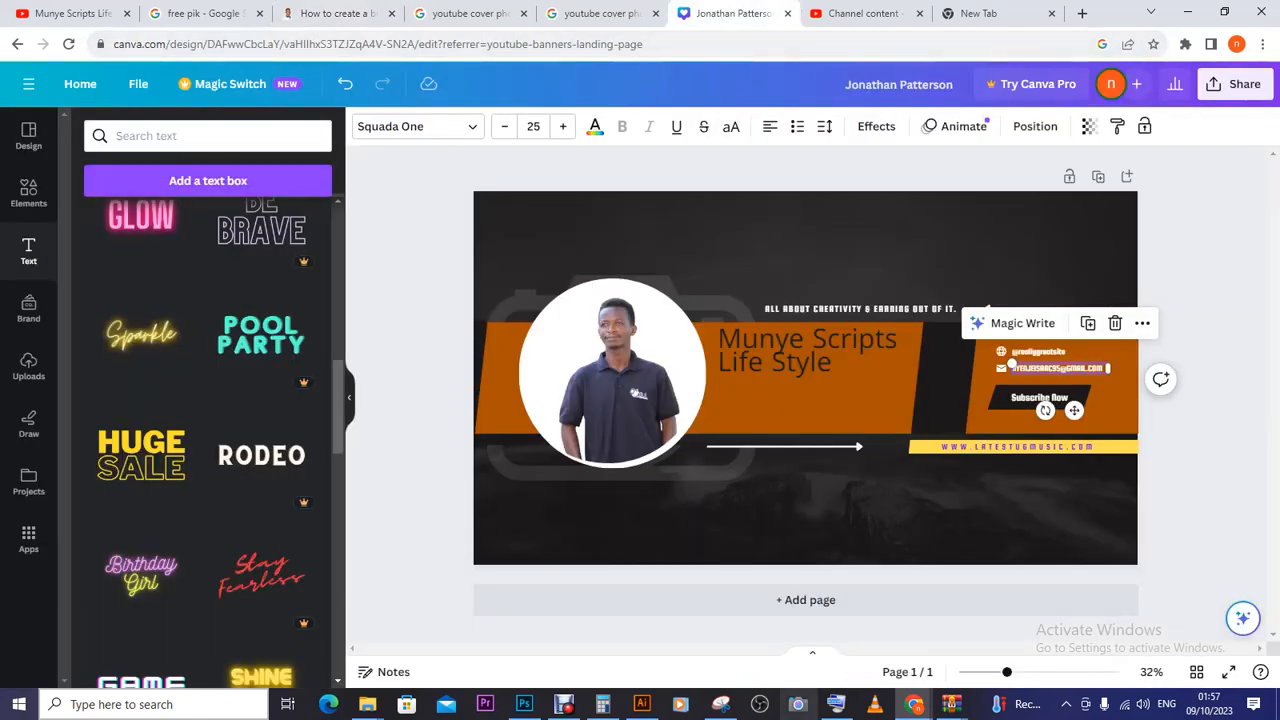
- Open Snipping Tool, start a snip across the whole screen, then cancel it
click(720, 704)
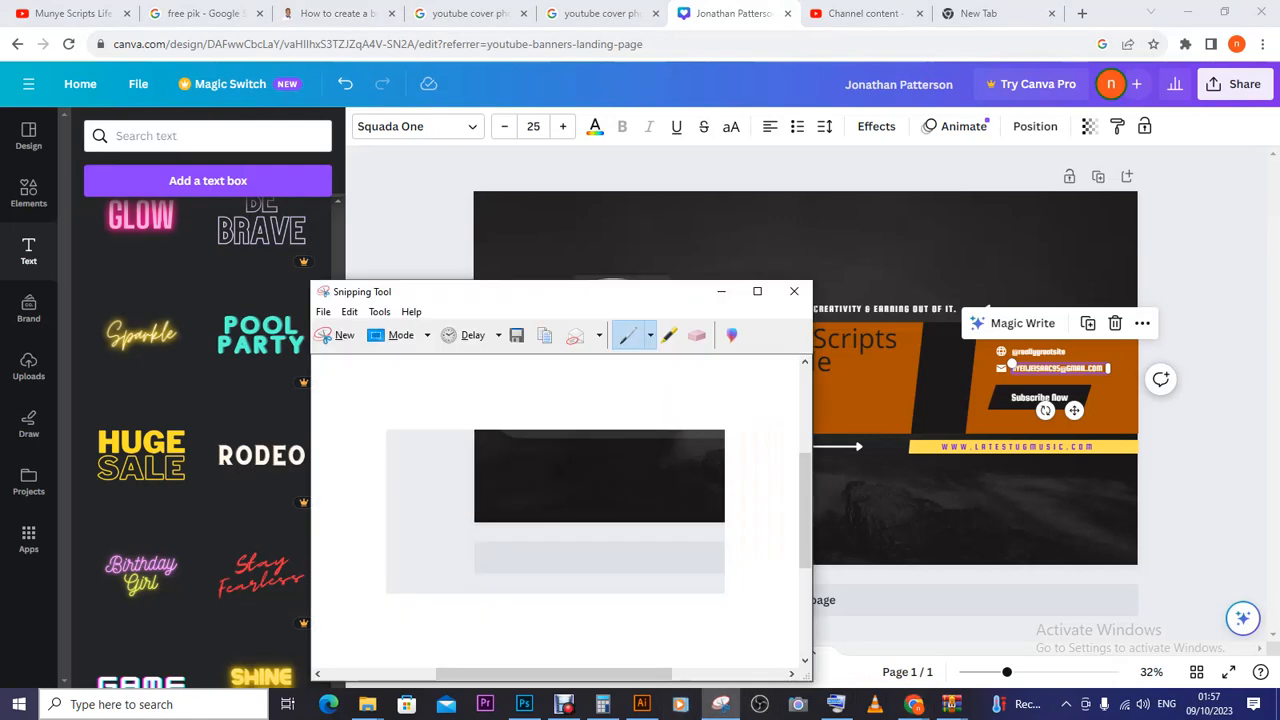
click(336, 335)
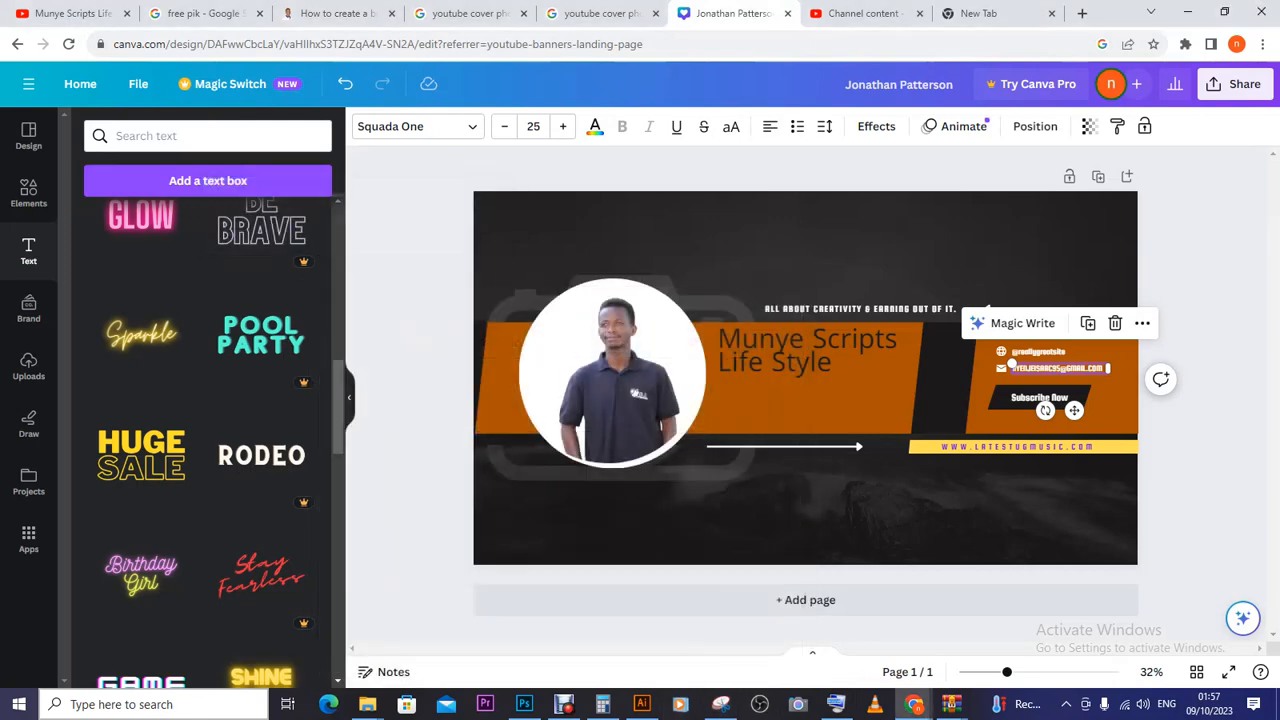
drag(12, 2, 664, 690)
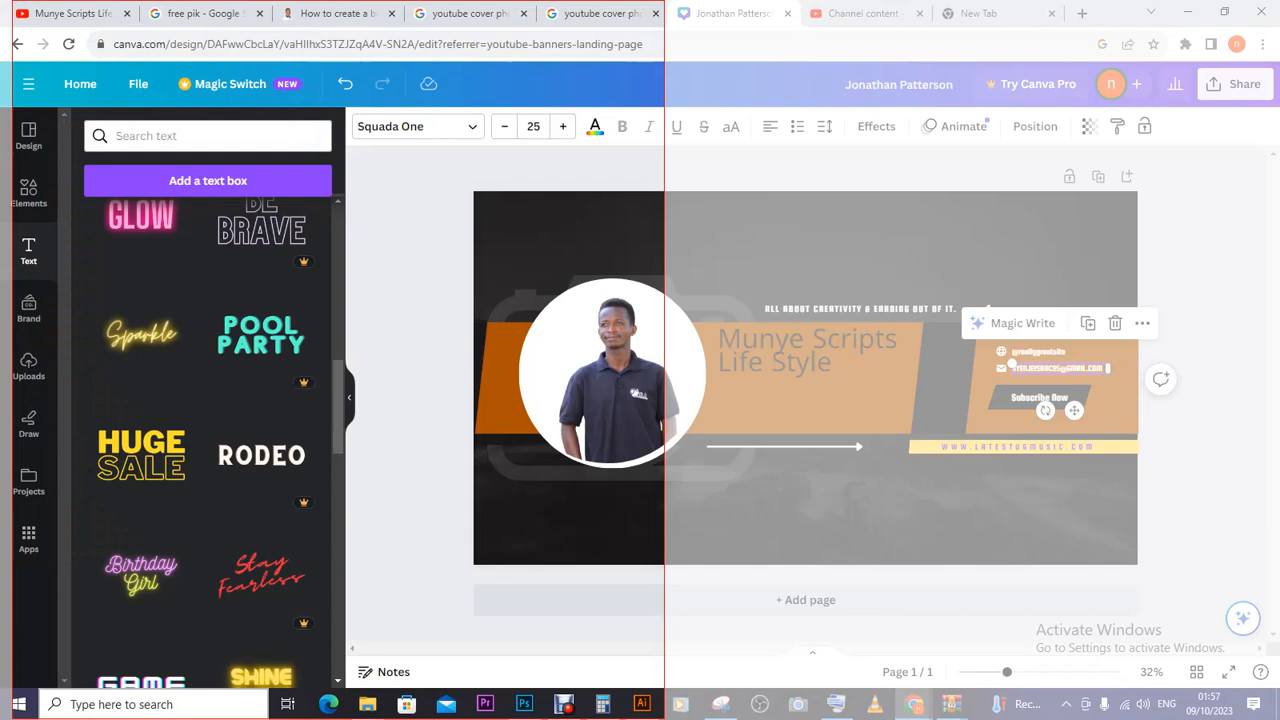
drag(664, 690, 1279, 706)
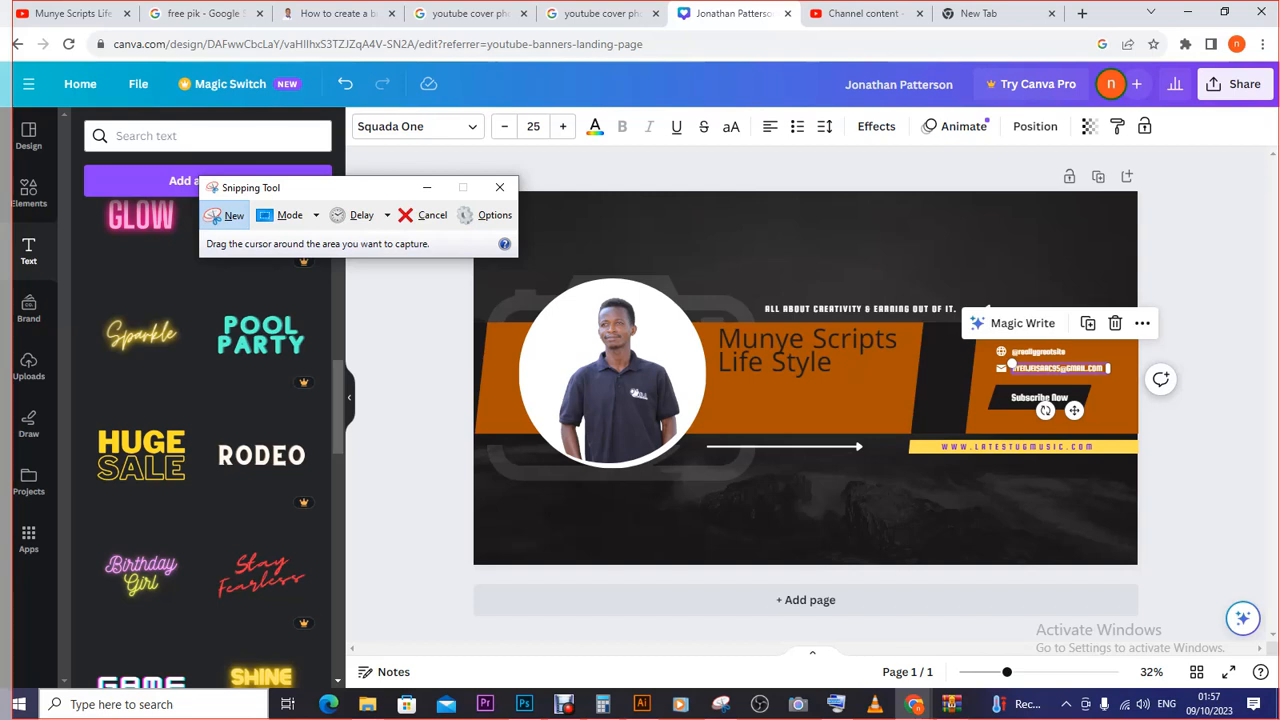
key(Escape)
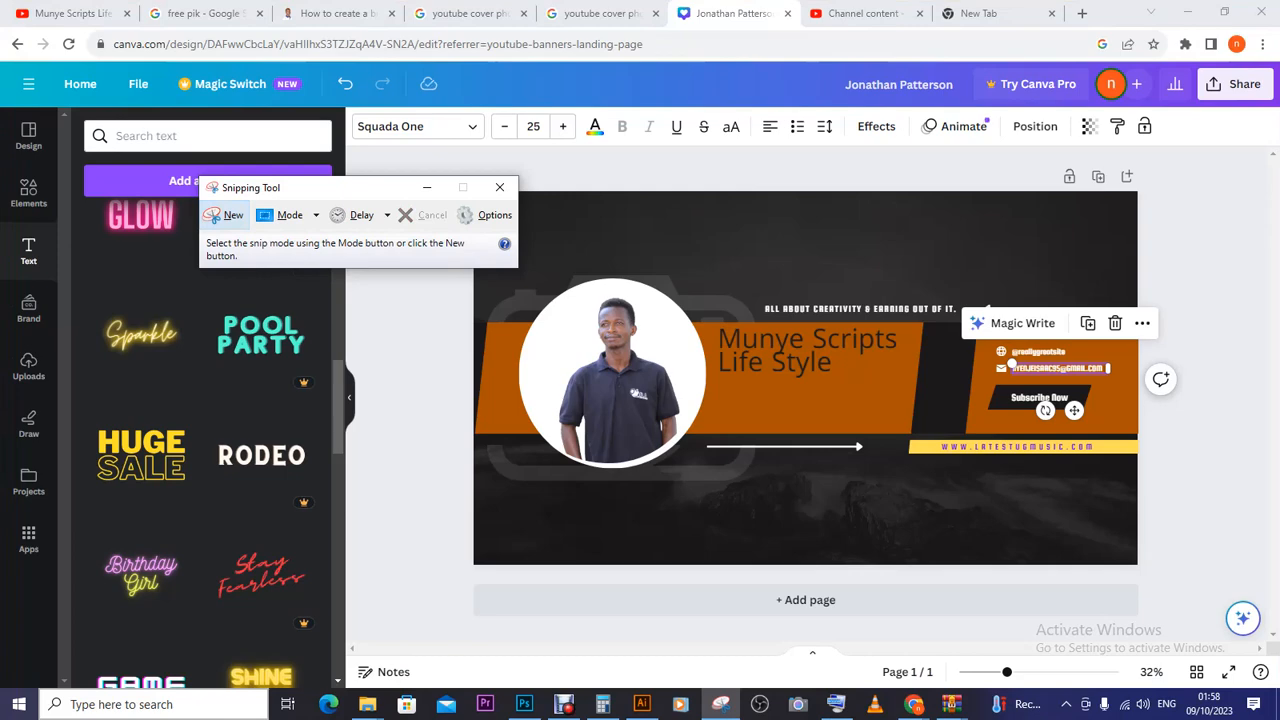
- Capture a new snip of the banner's top-left part, including the arrow line and website strip
click(226, 216)
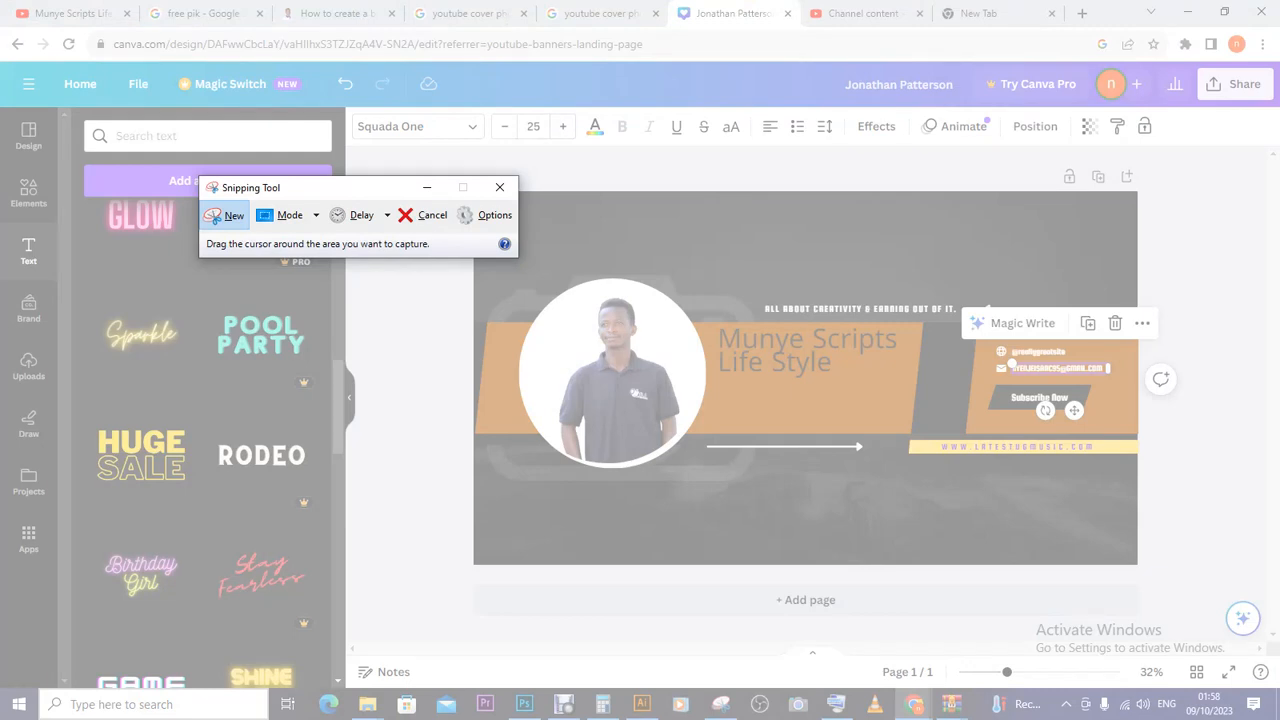
drag(1, 2, 761, 411)
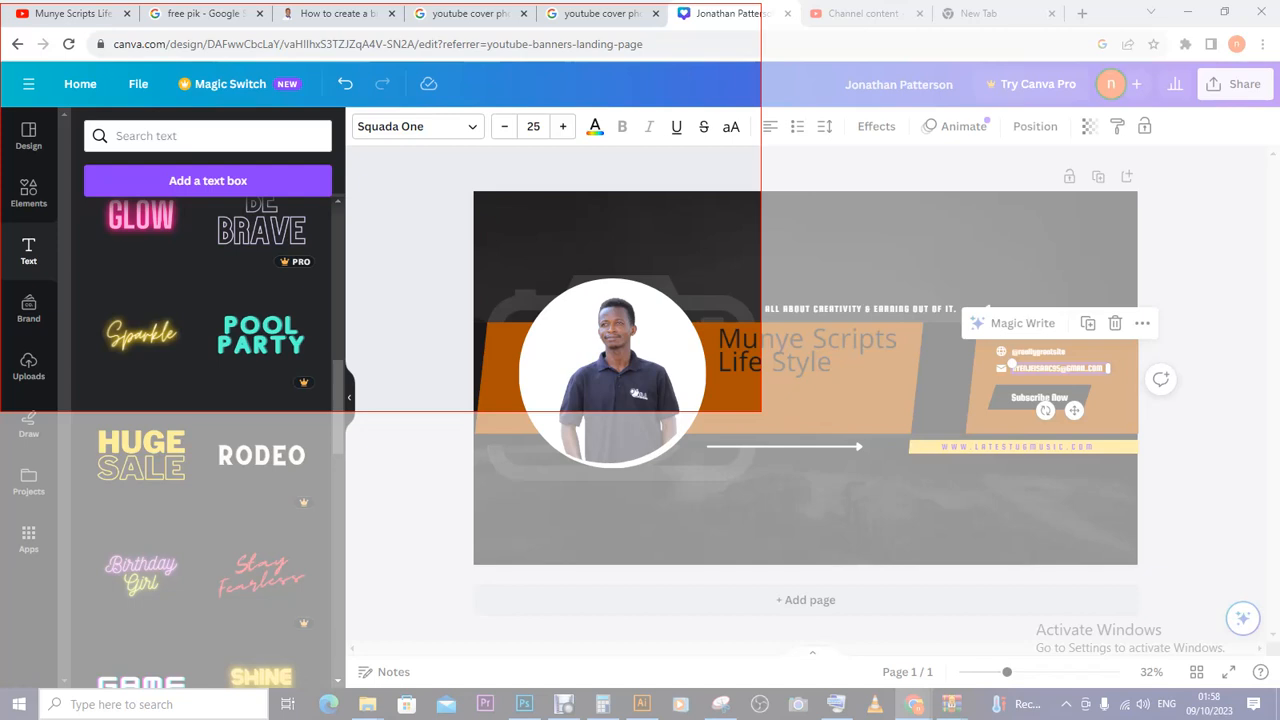
drag(761, 411, 1004, 566)
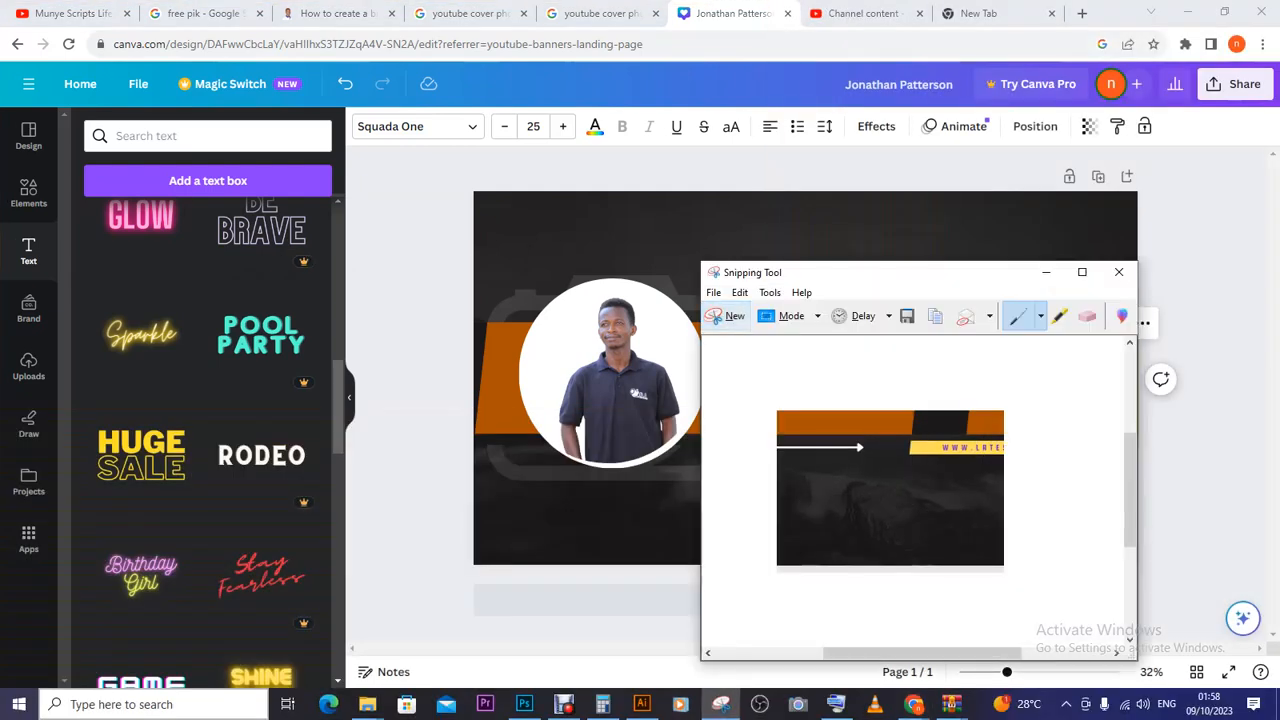
- Start a snip stretched over the banner, cancel it, and begin another new snip
click(728, 316)
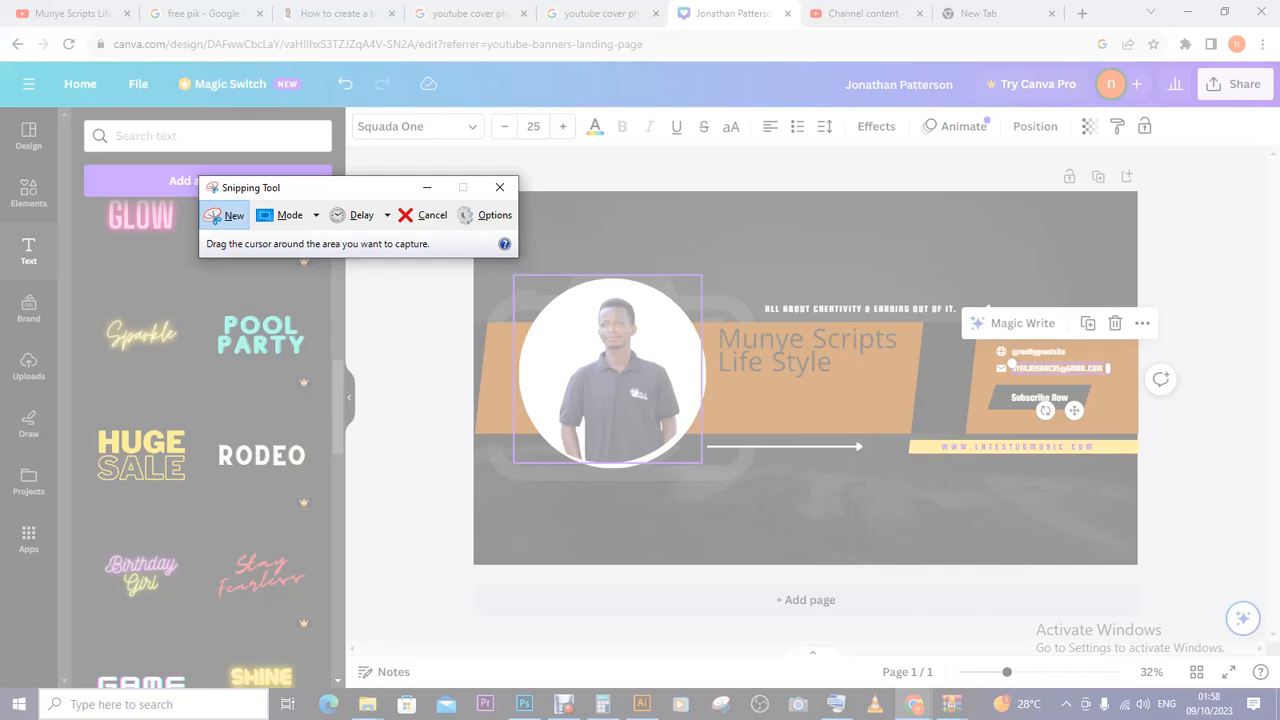
click(227, 215)
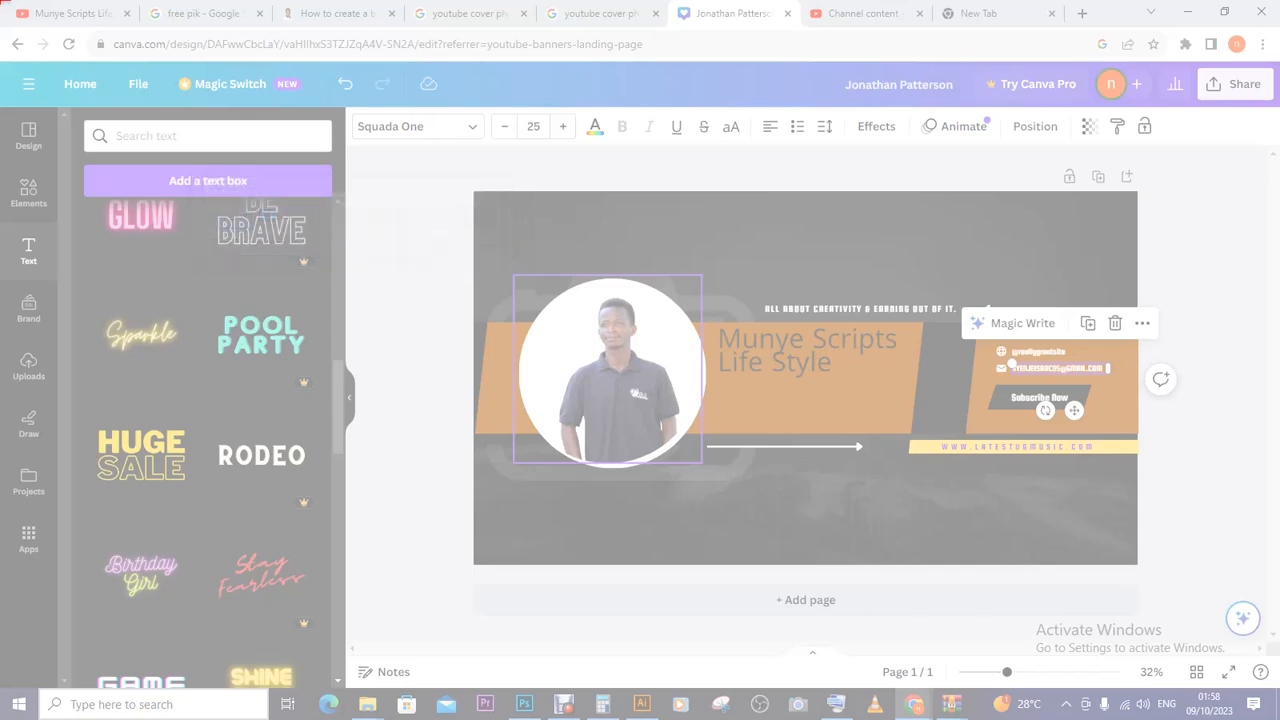
drag(1, 1, 87, 57)
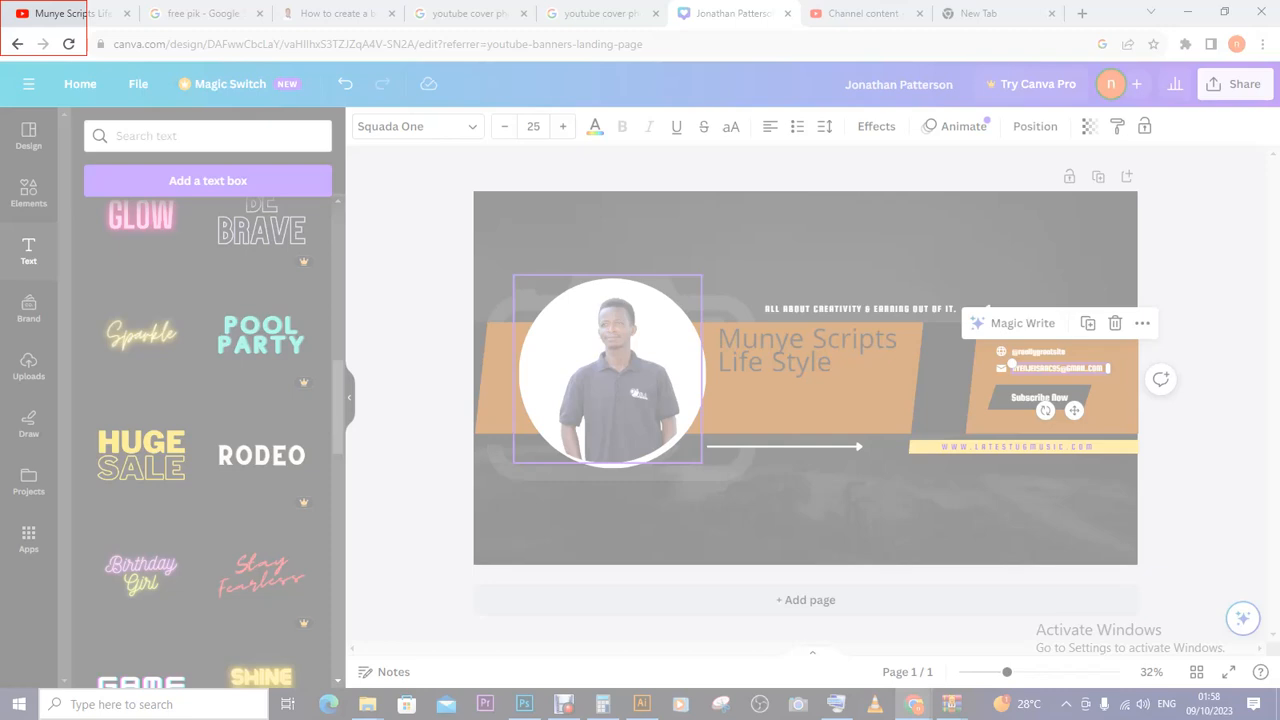
drag(87, 55, 1279, 719)
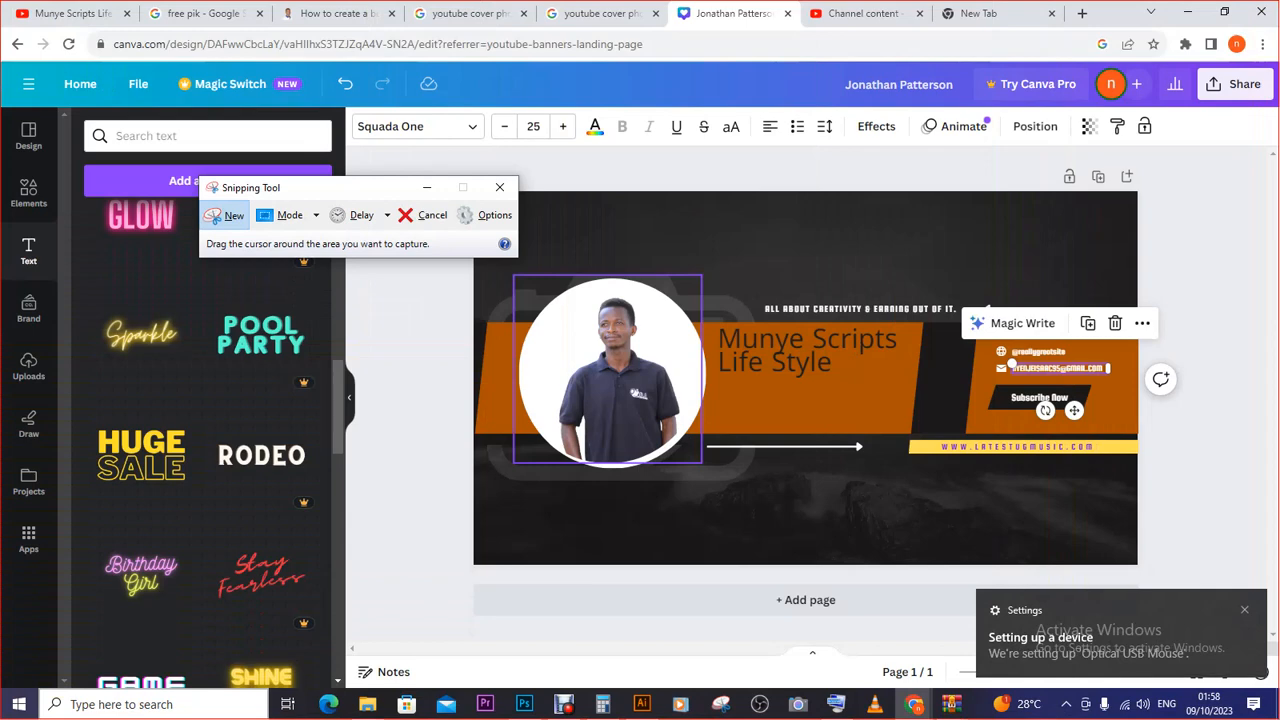
key(Escape)
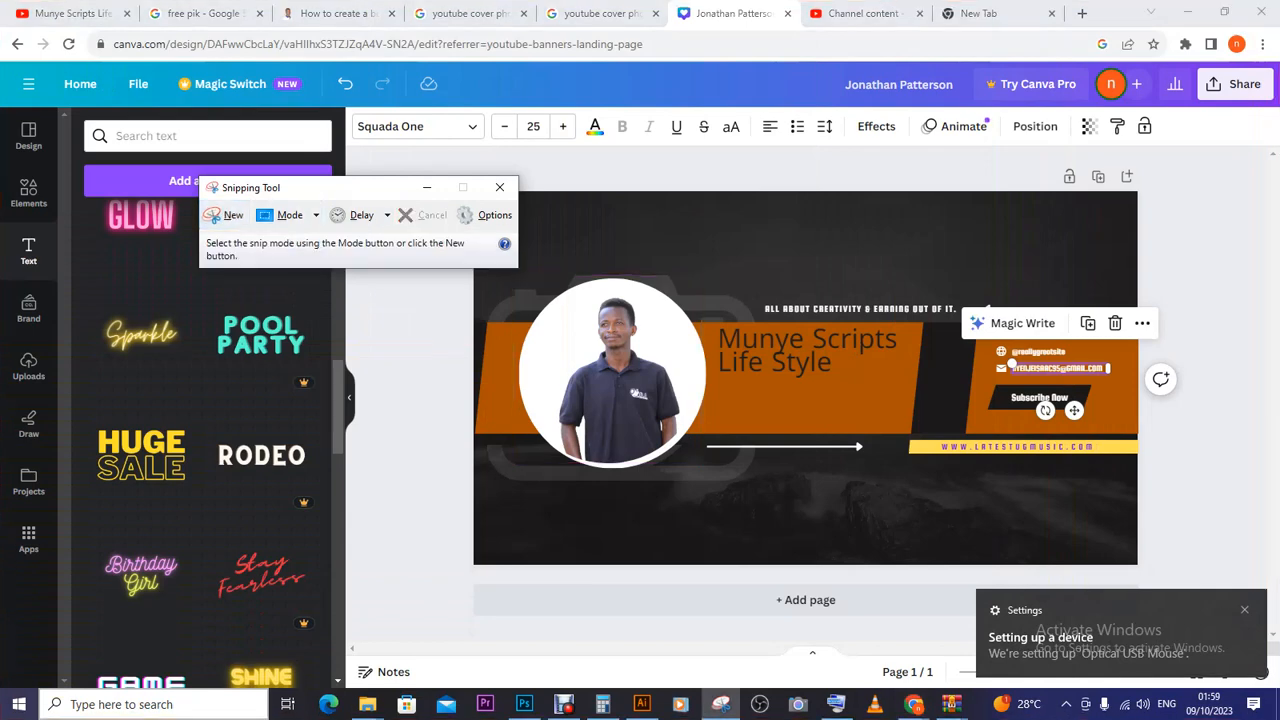
click(228, 215)
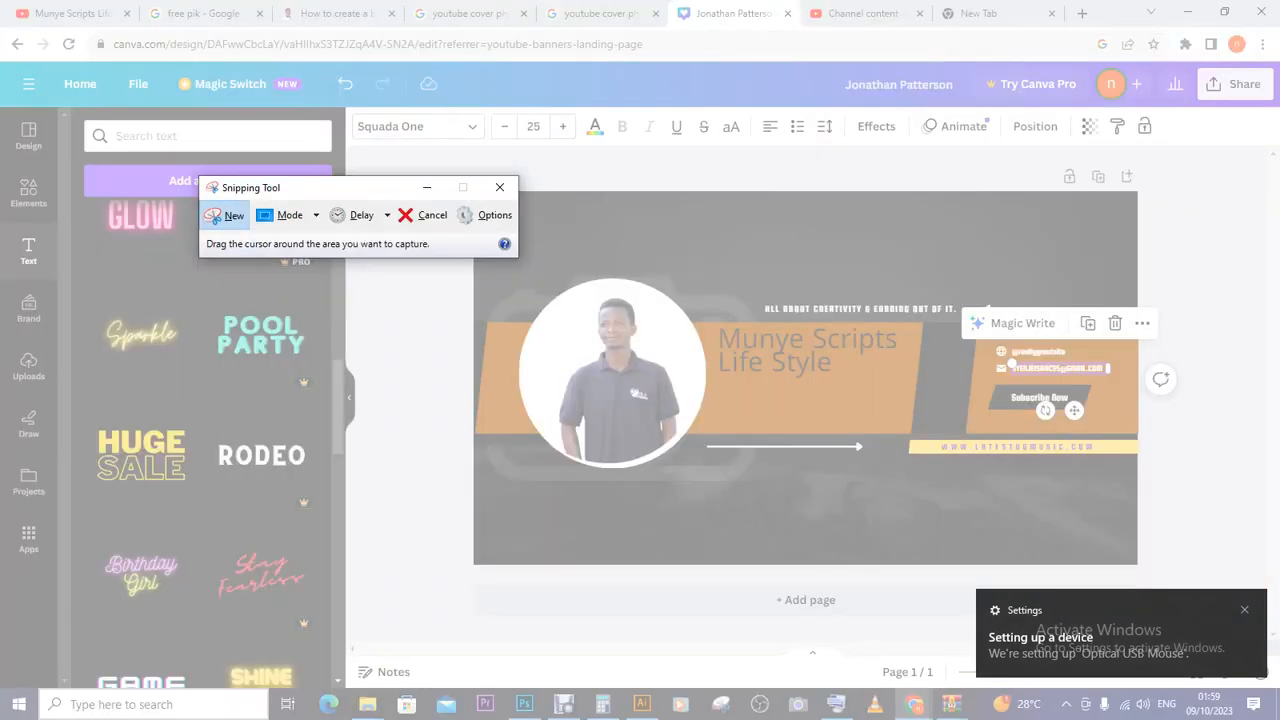
- Snip the full-screen banner, save it as the PNG 'CANVA' in the fonts folder, then minimise Snipping Tool
drag(0, 0, 1279, 719)
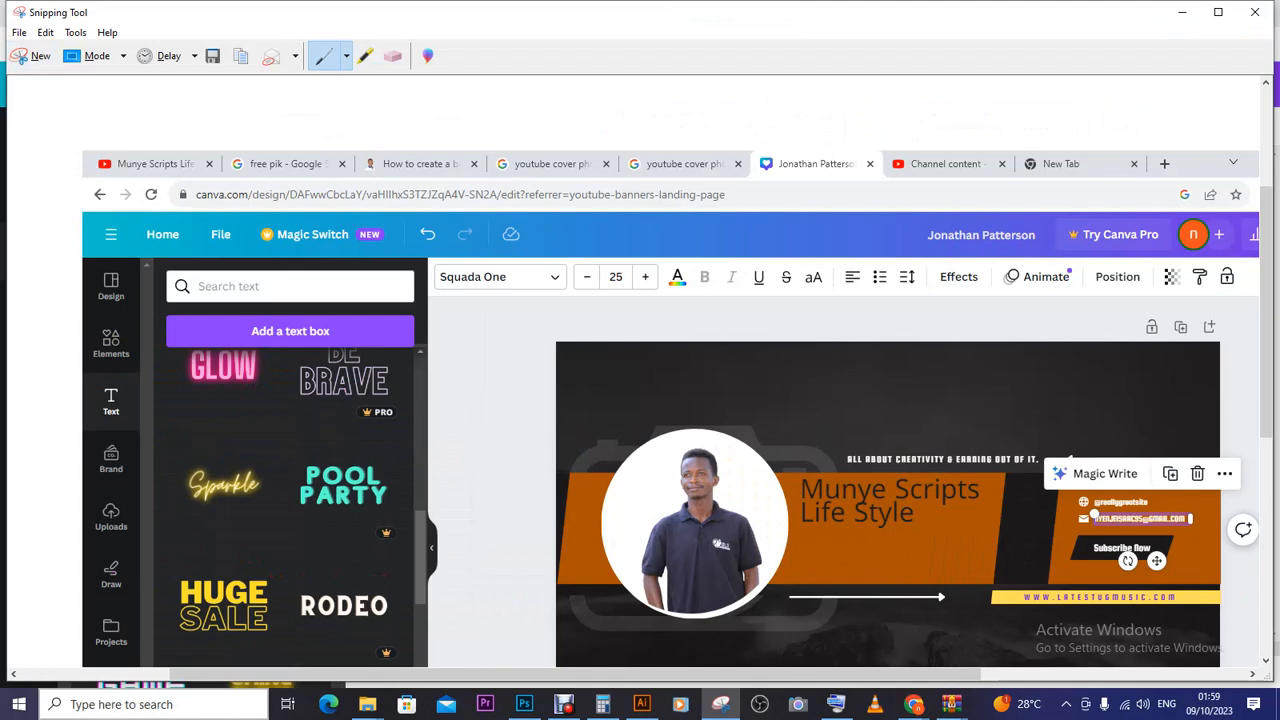
click(212, 56)
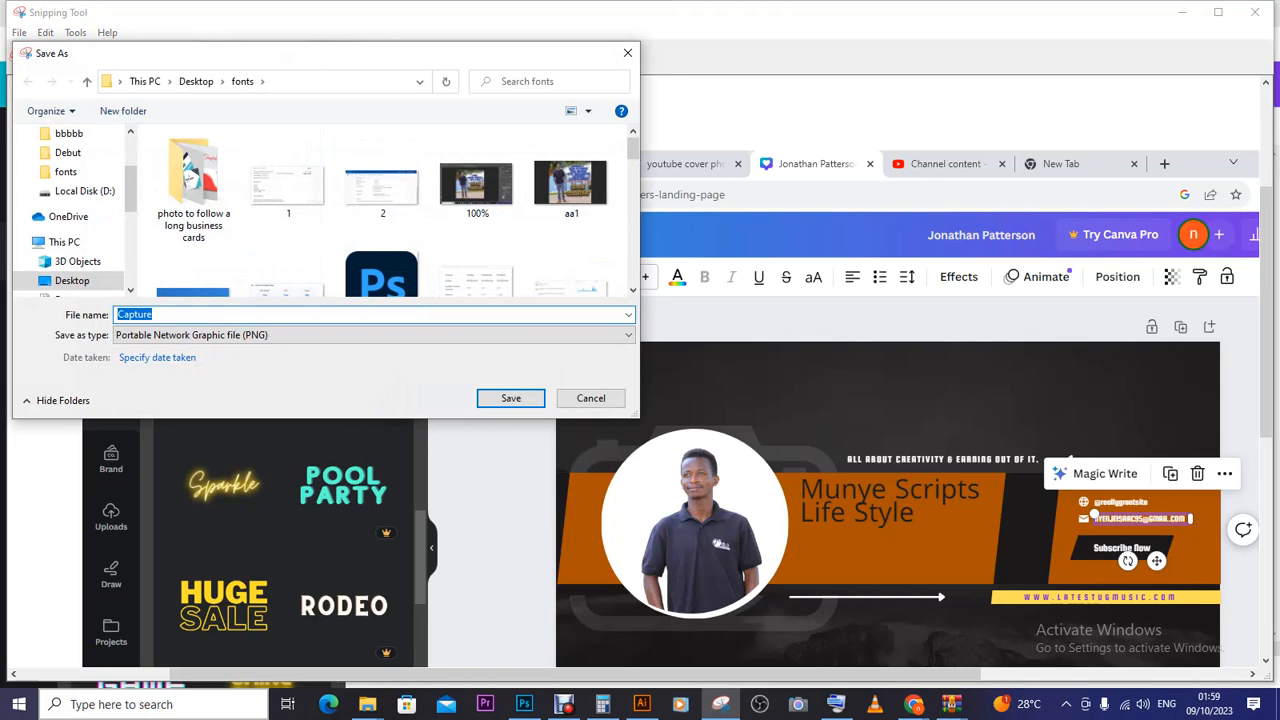
text(CA)
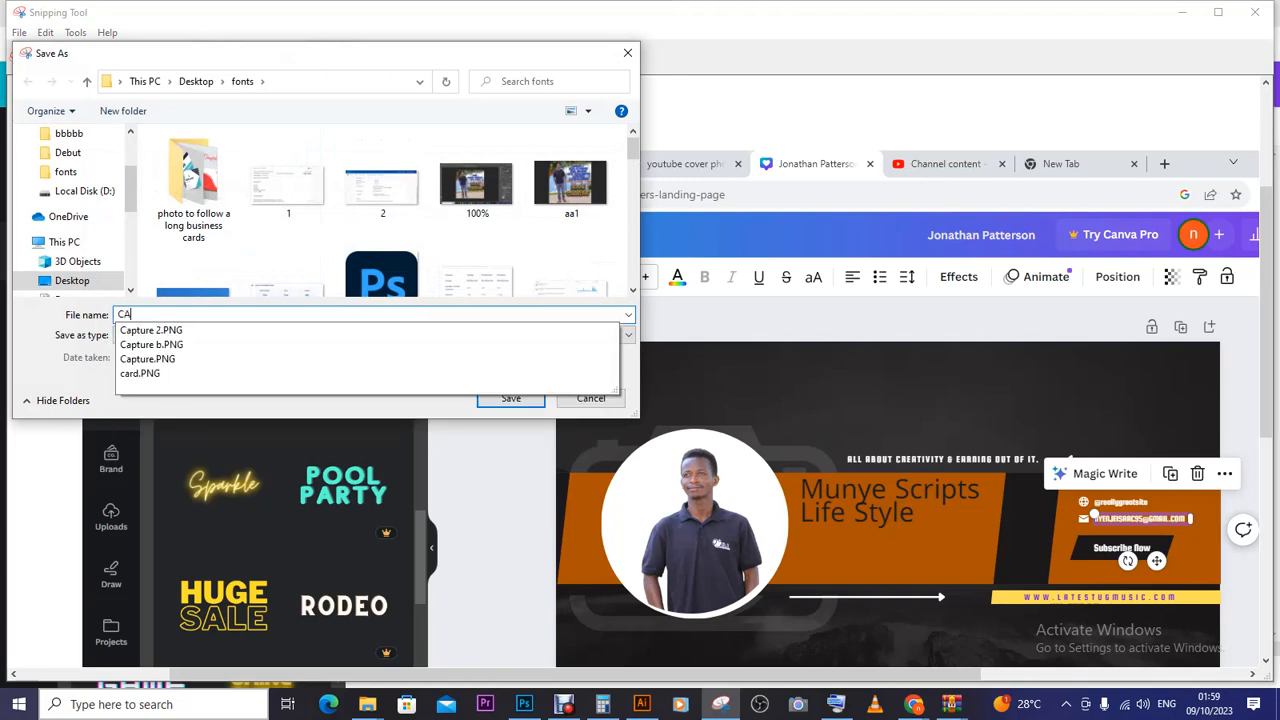
text(NVA)
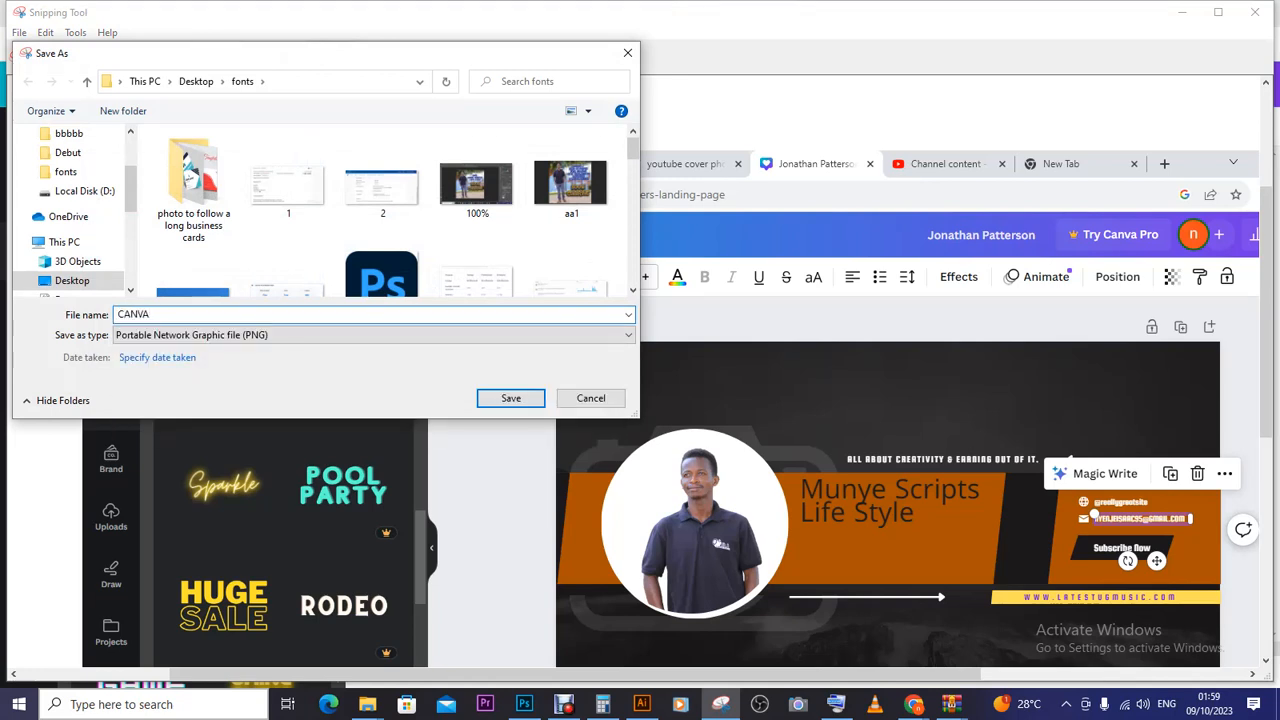
click(510, 398)
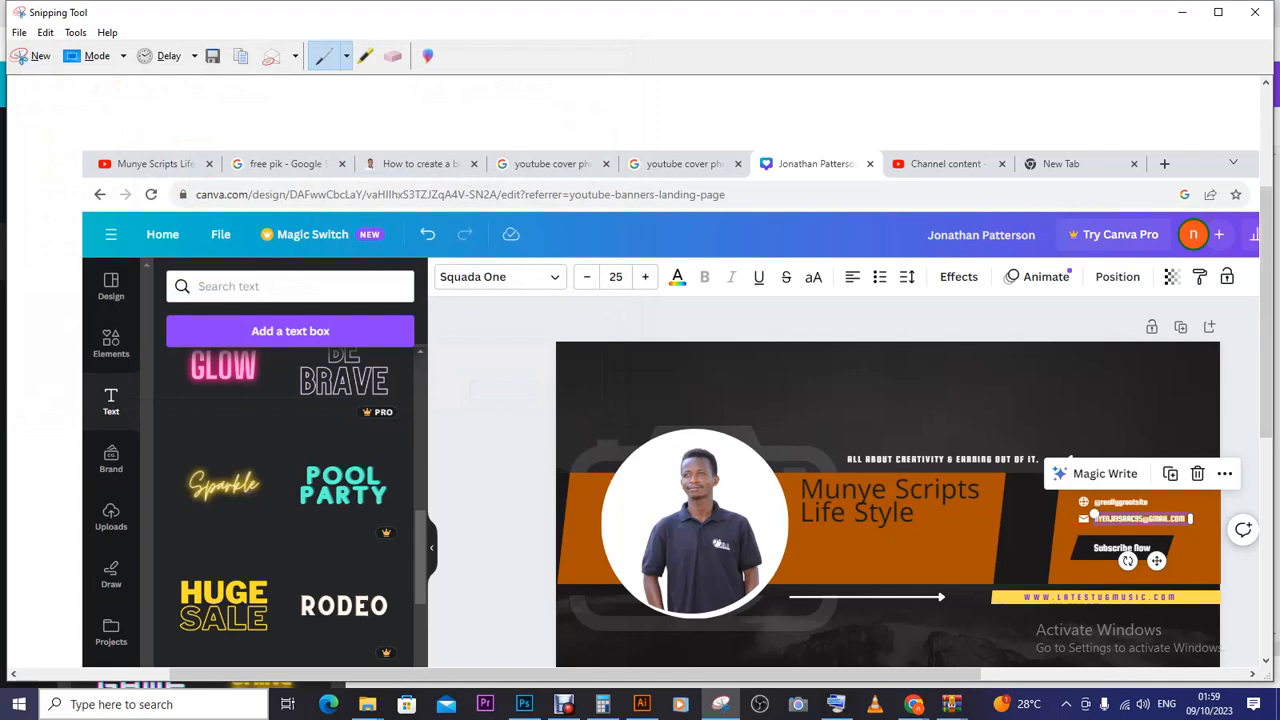
click(1182, 12)
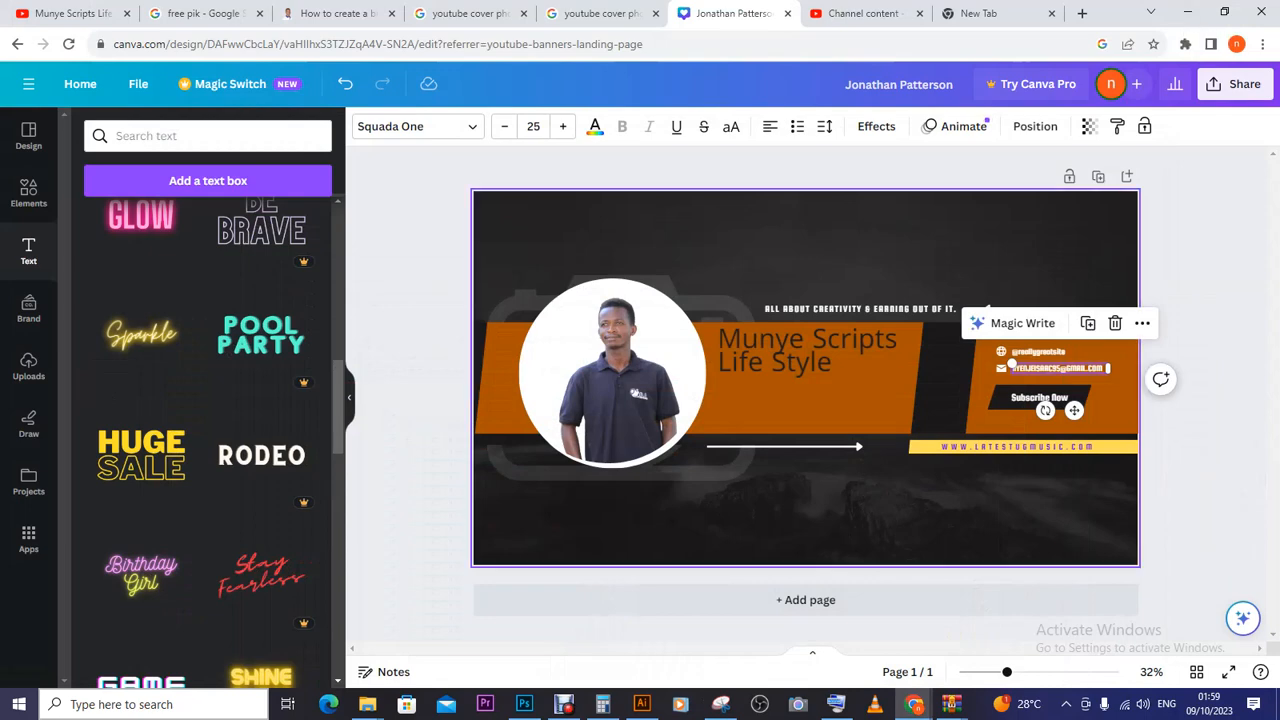
click(564, 704)
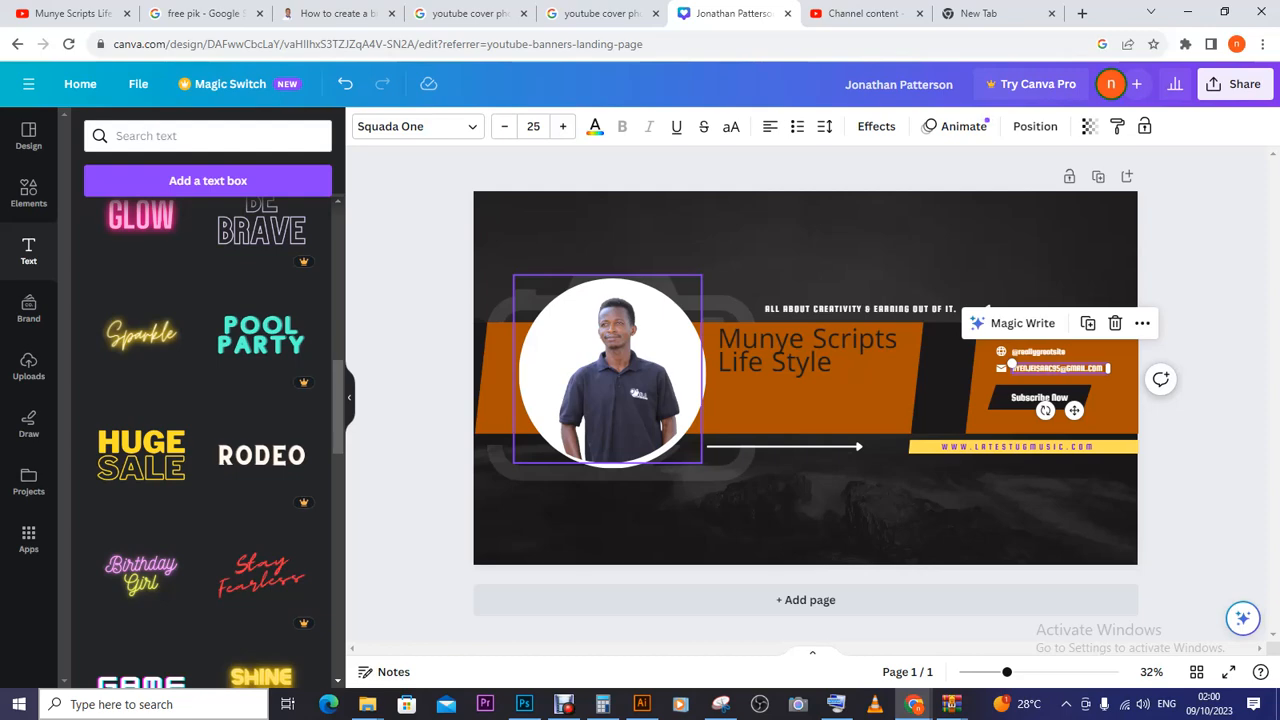
click(564, 704)
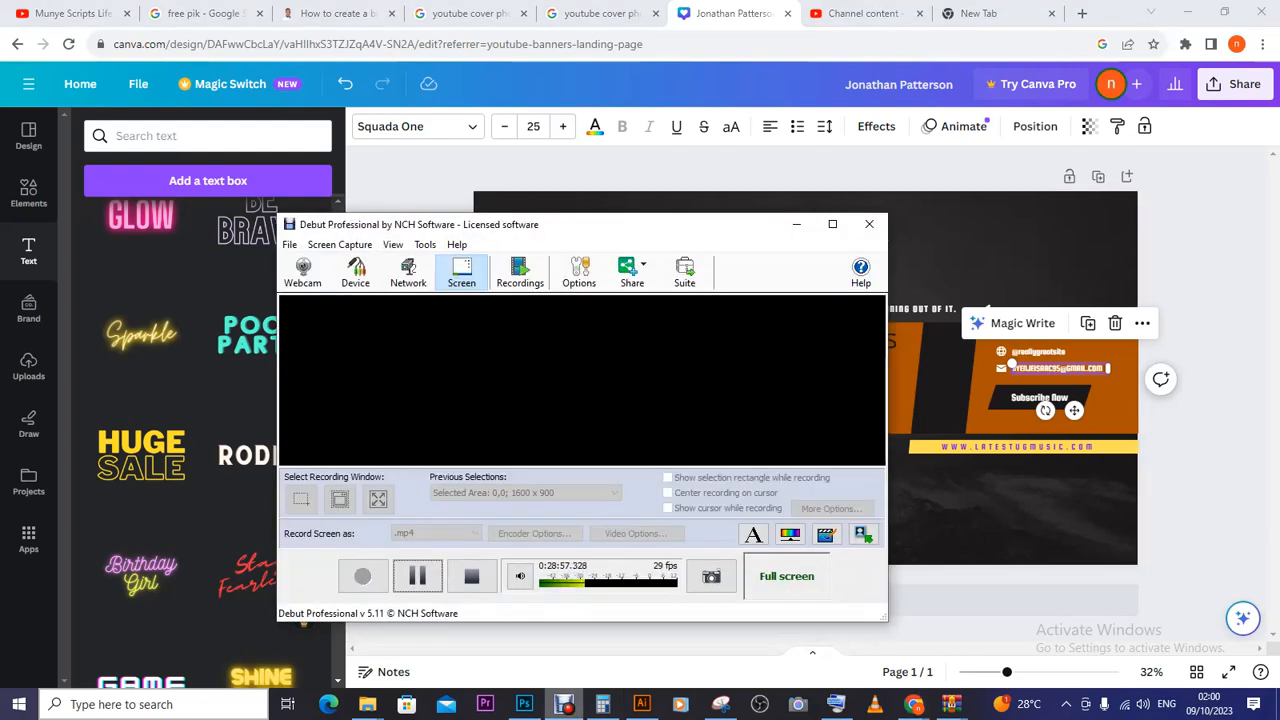
key(super+Down)
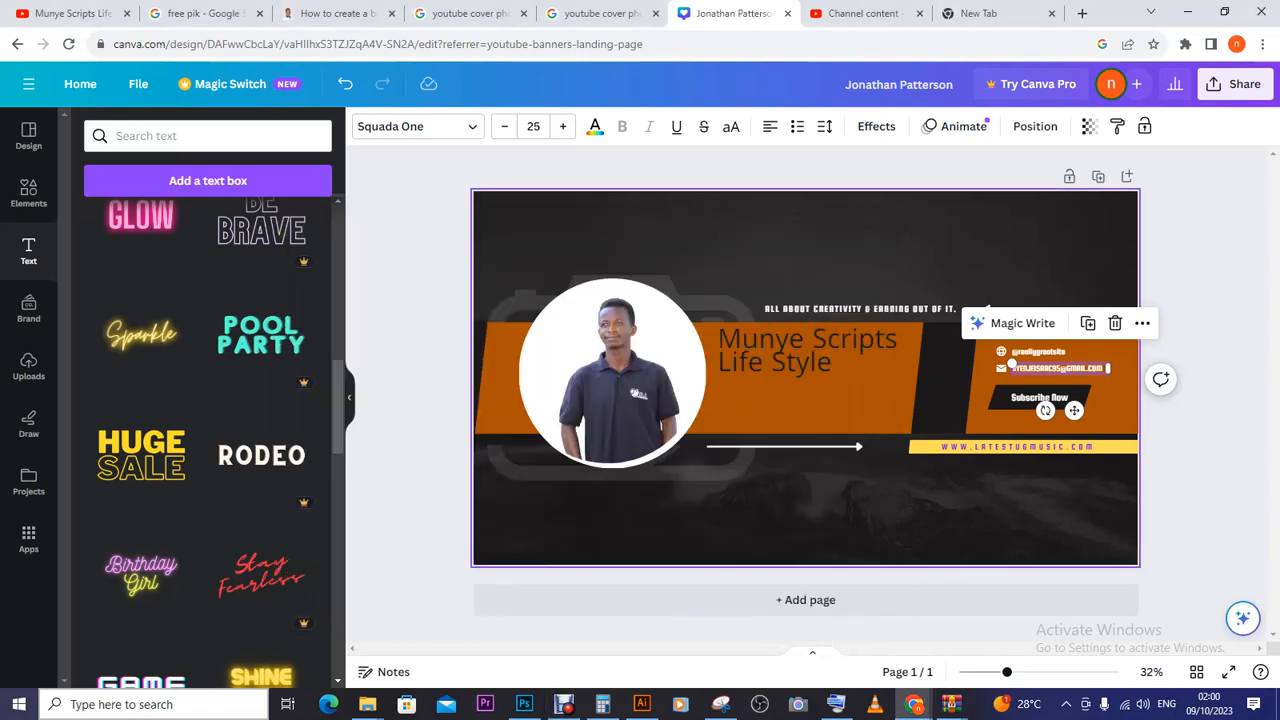